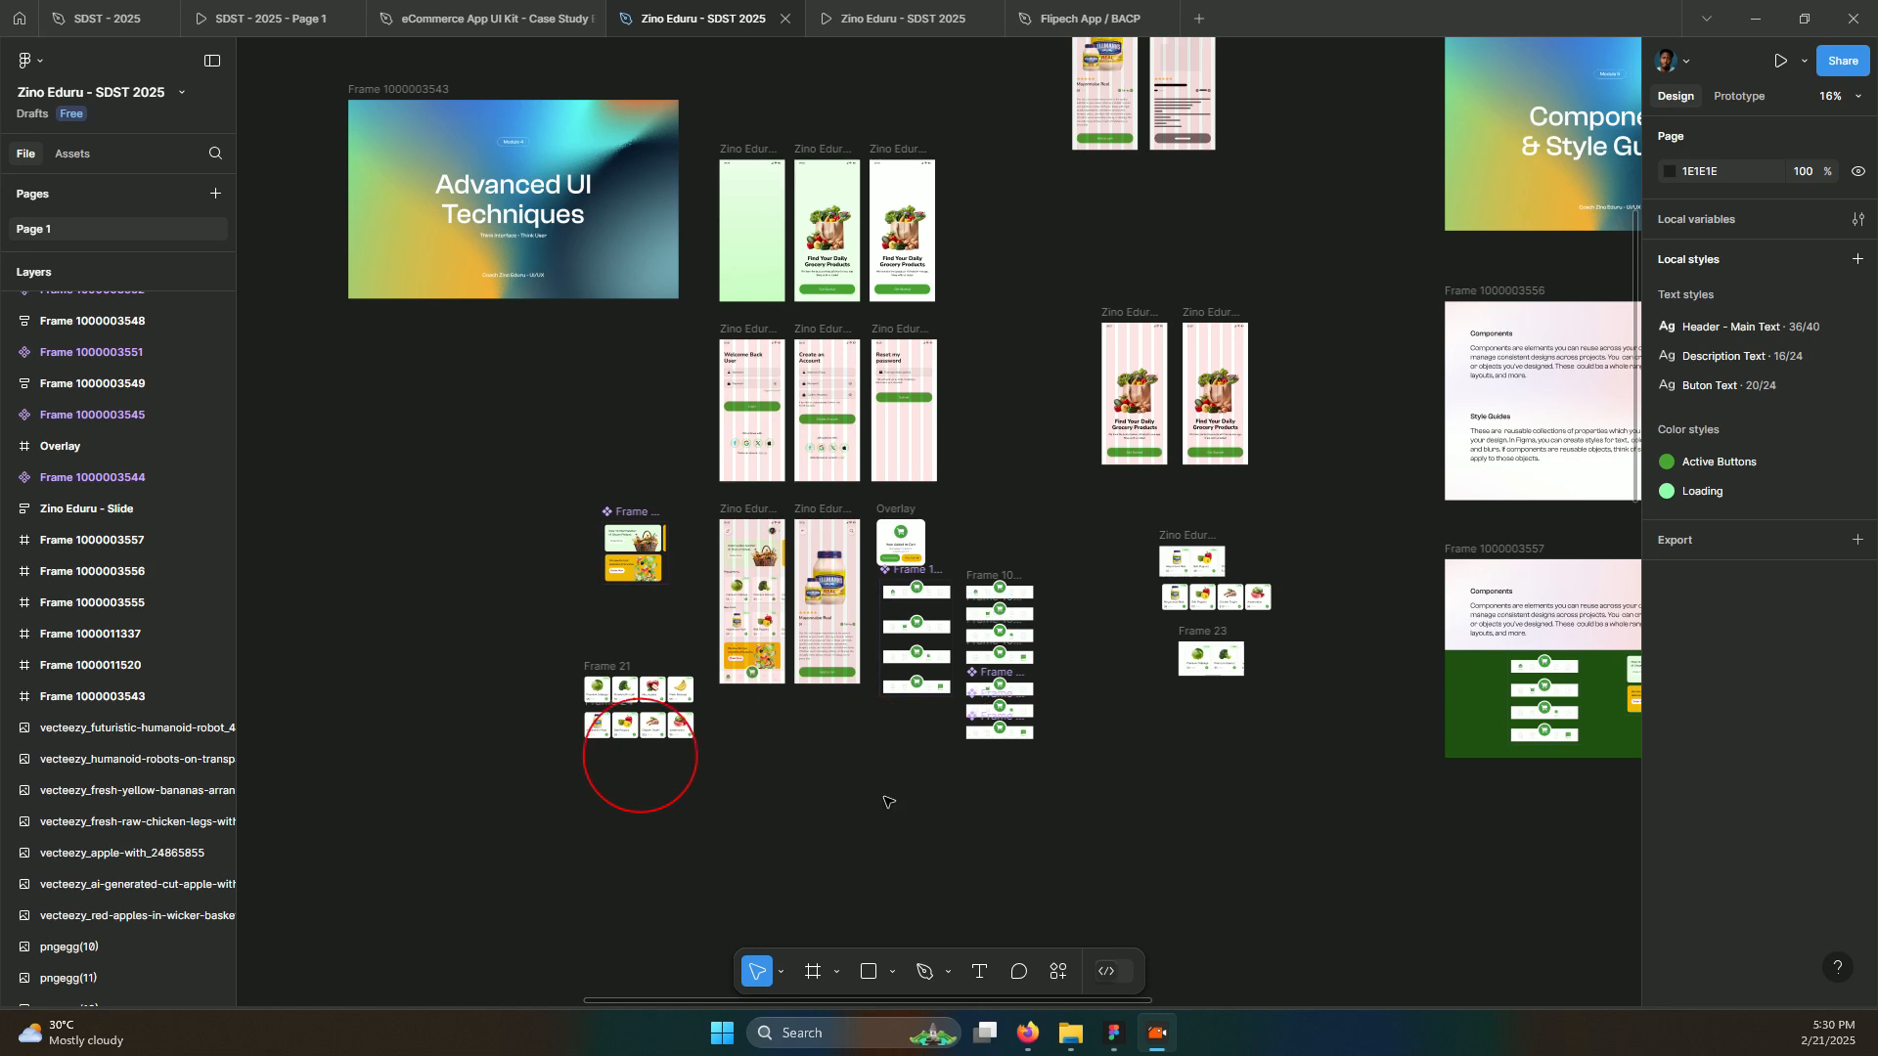
Bring the onboard screens into view on the canvas
left_click(897, 511)
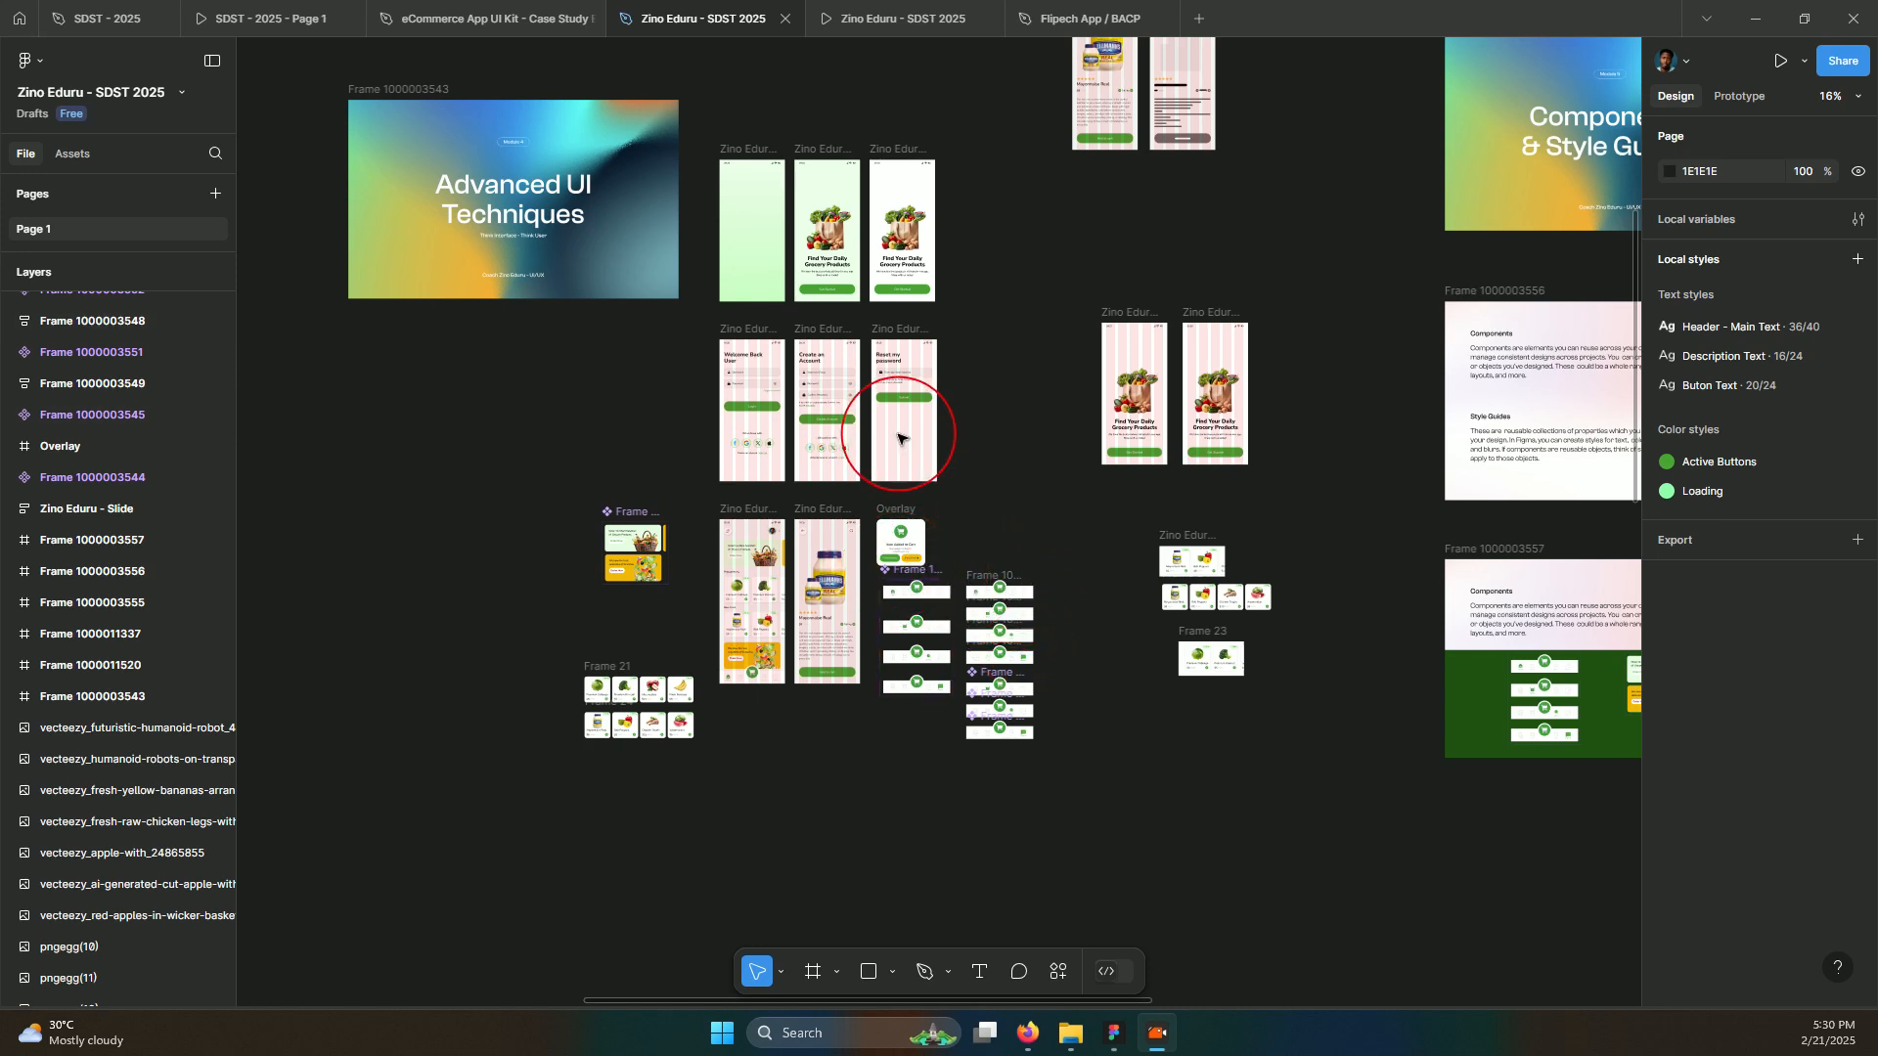
scroll(900, 572, "up", 3)
scroll(712, 313, "up", 2)
left_click(1183, 294)
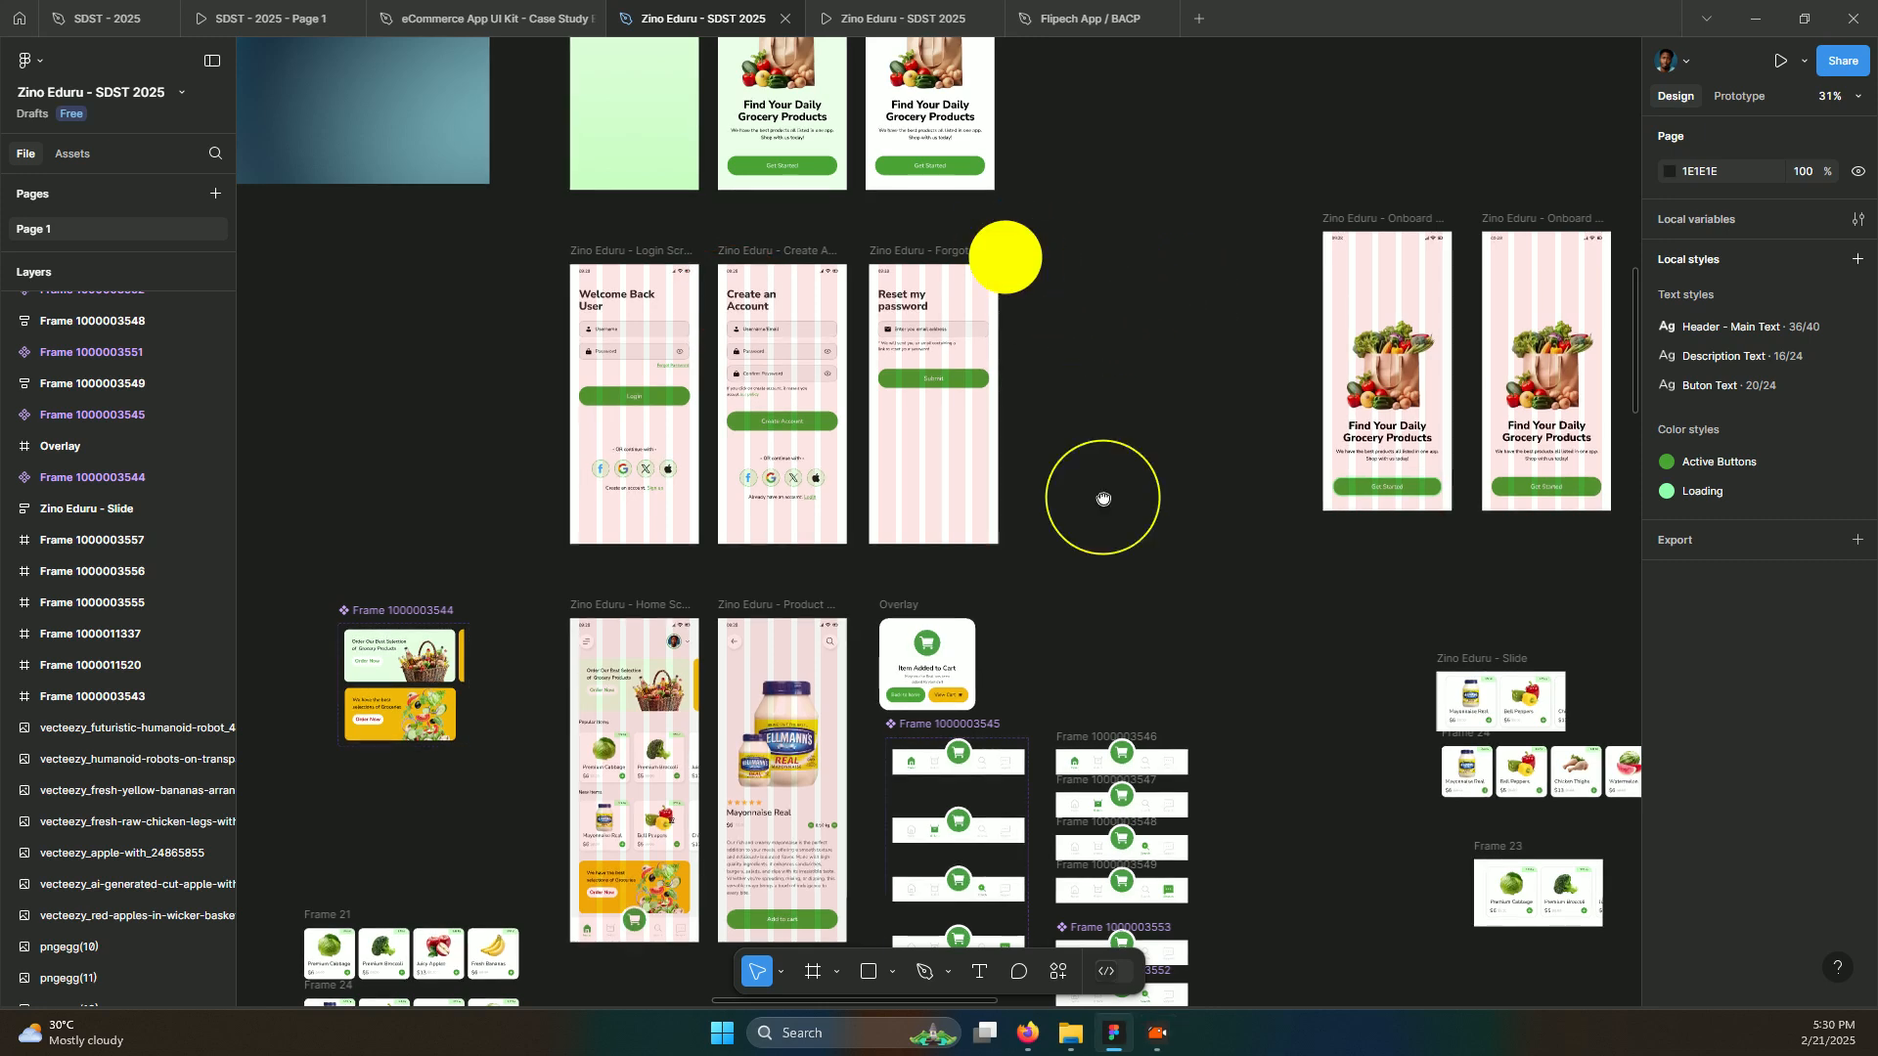
left_click_drag(1006, 260, 1124, 737)
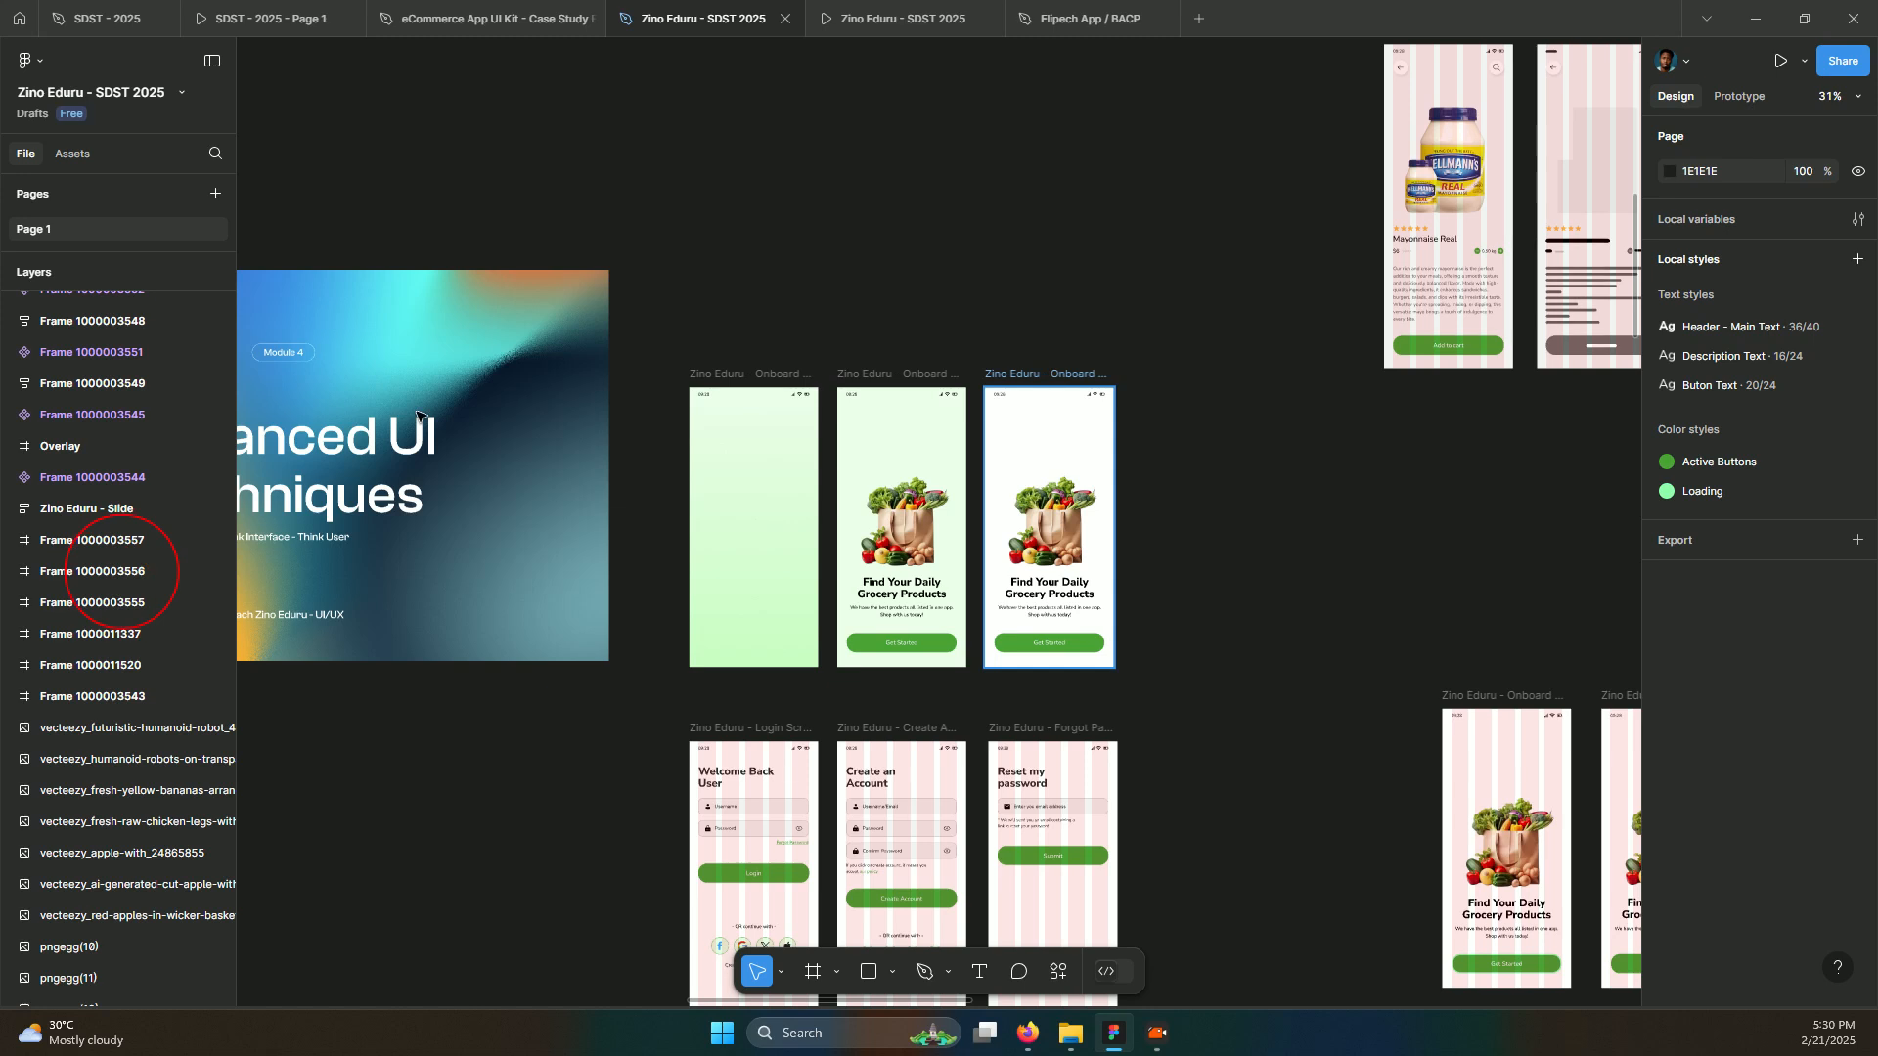
Select the onboard screens, Login Screen and Create Account Screen together
left_click(883, 367)
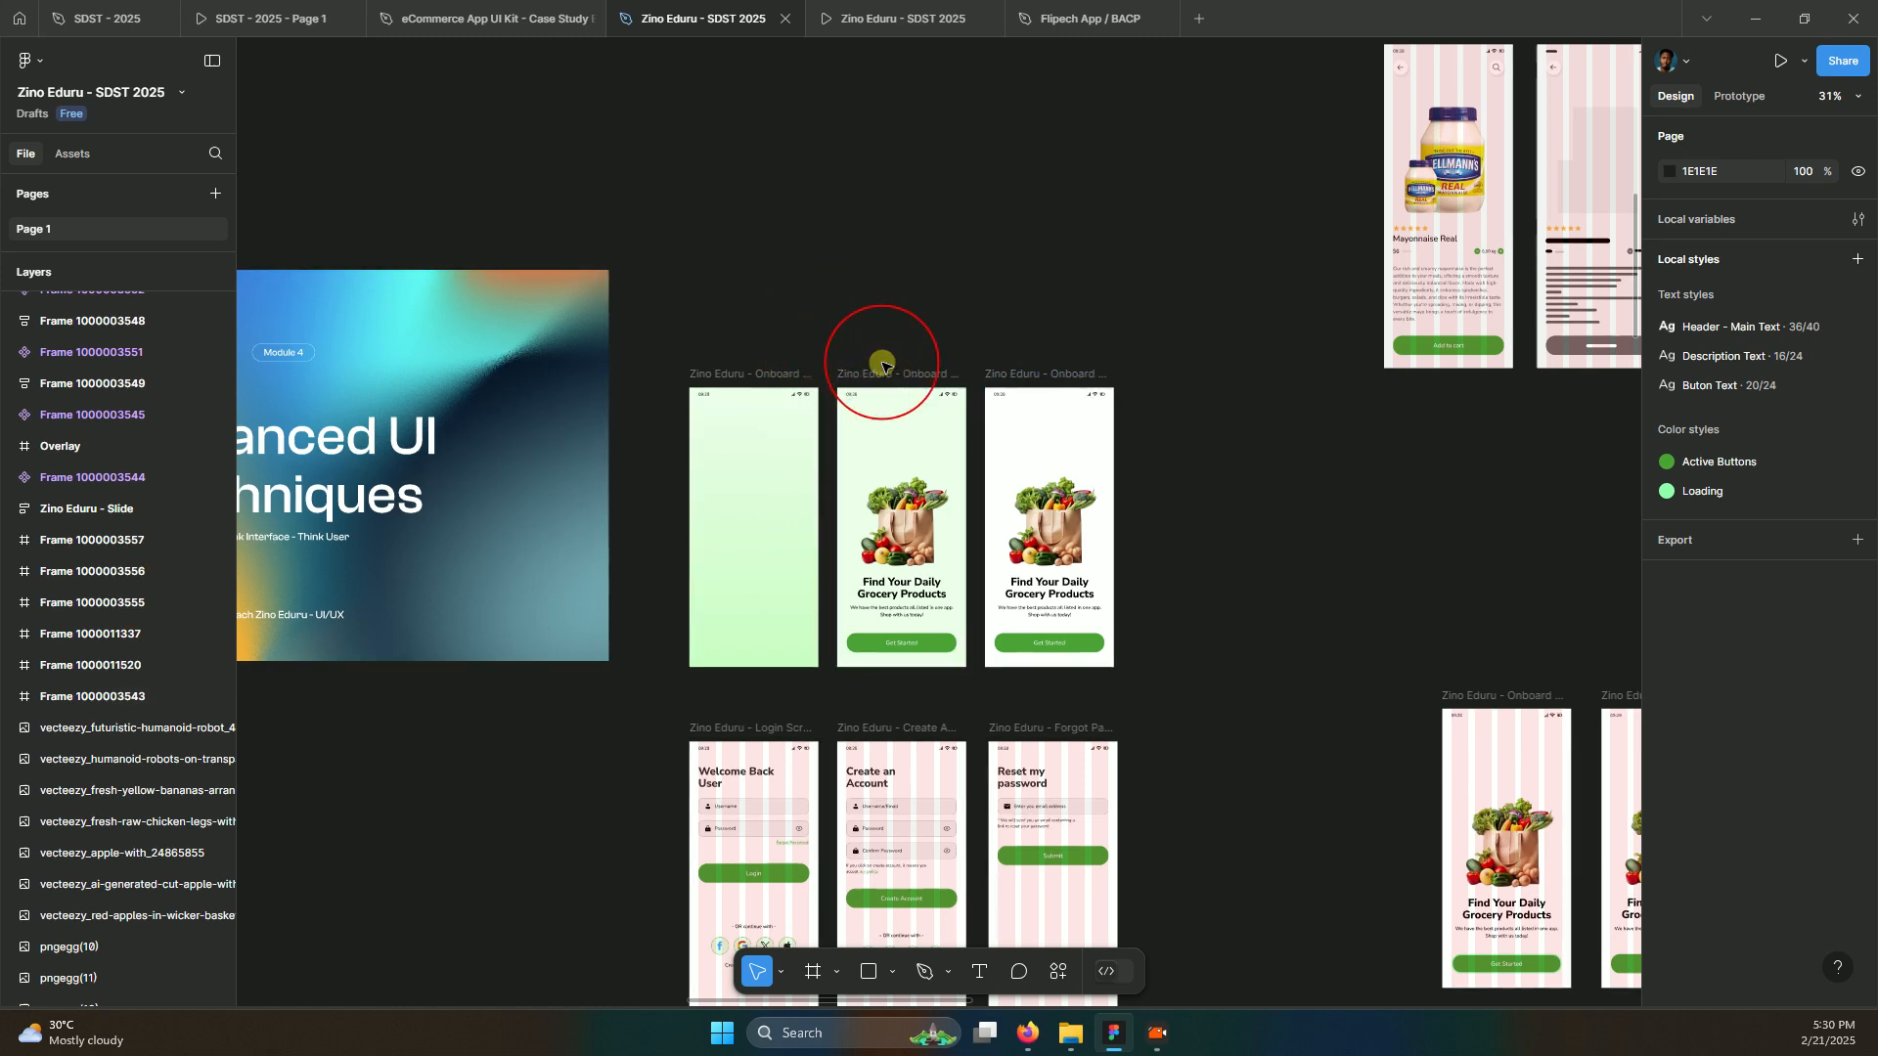
left_click(868, 376)
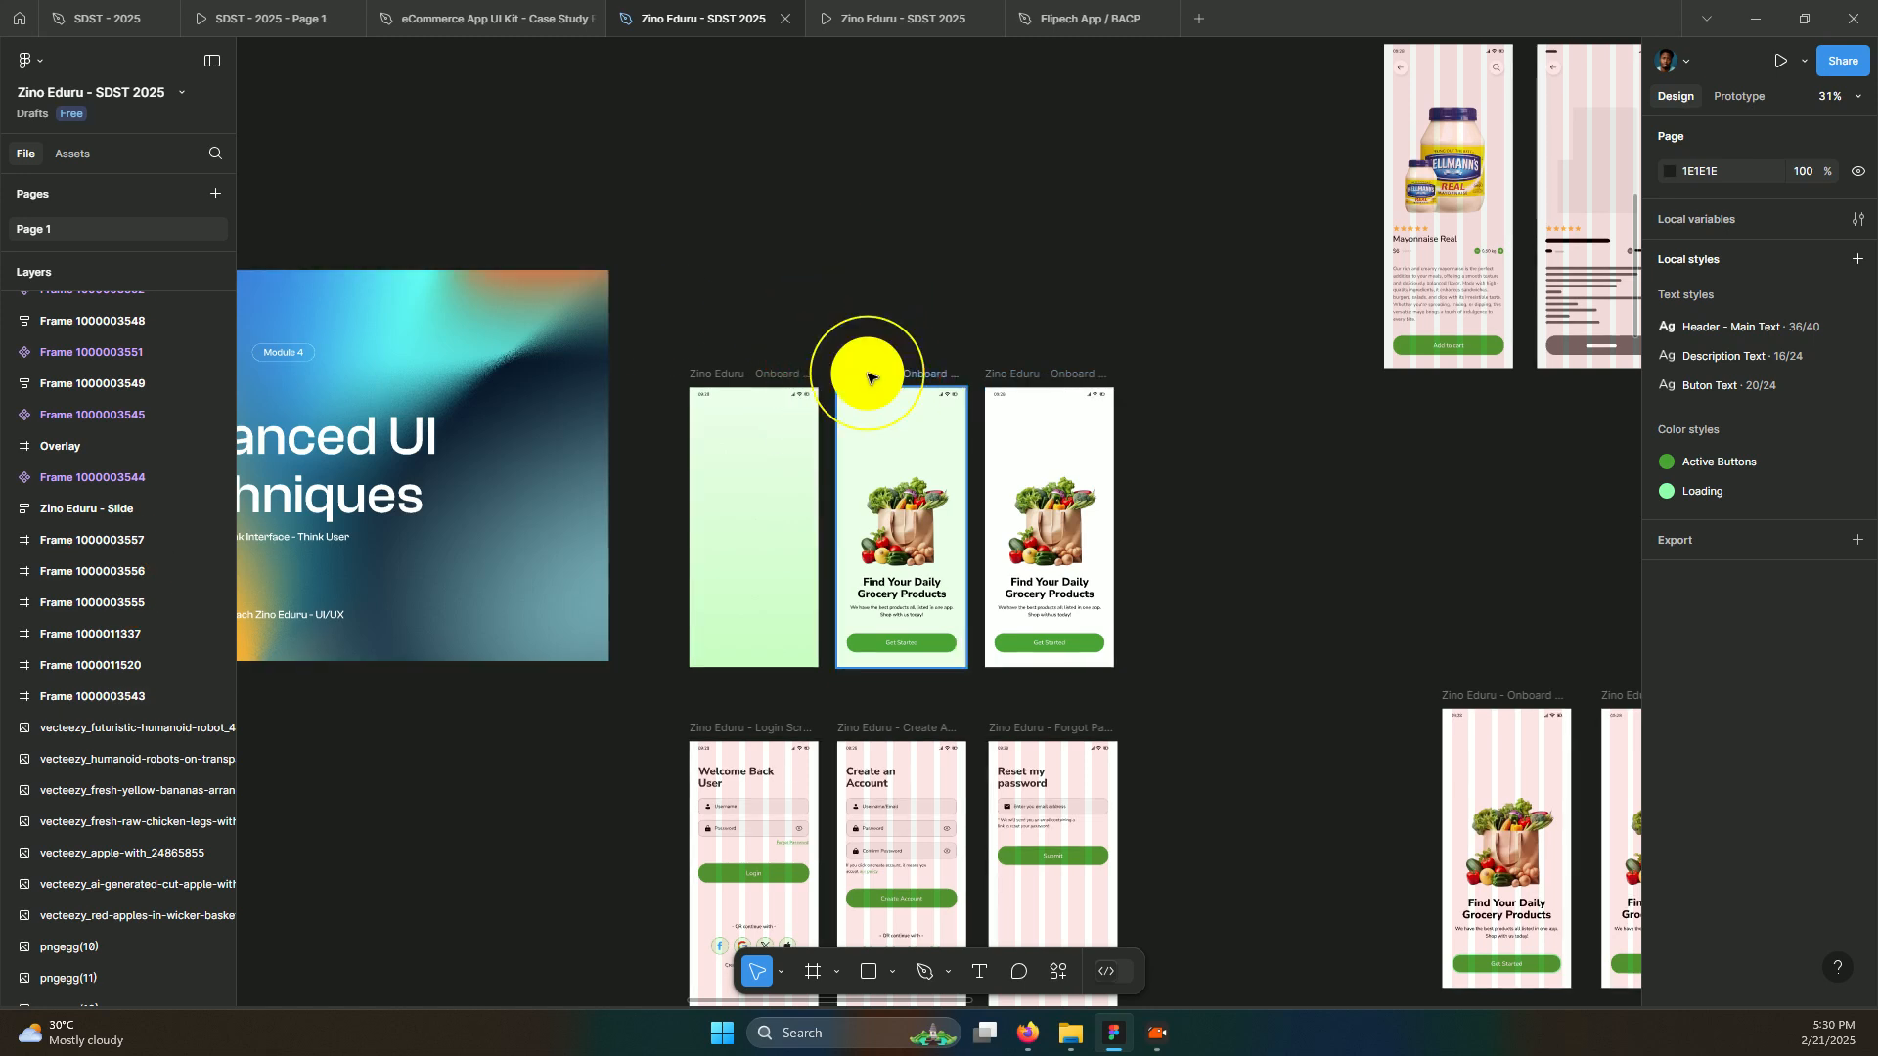
left_click(1037, 374)
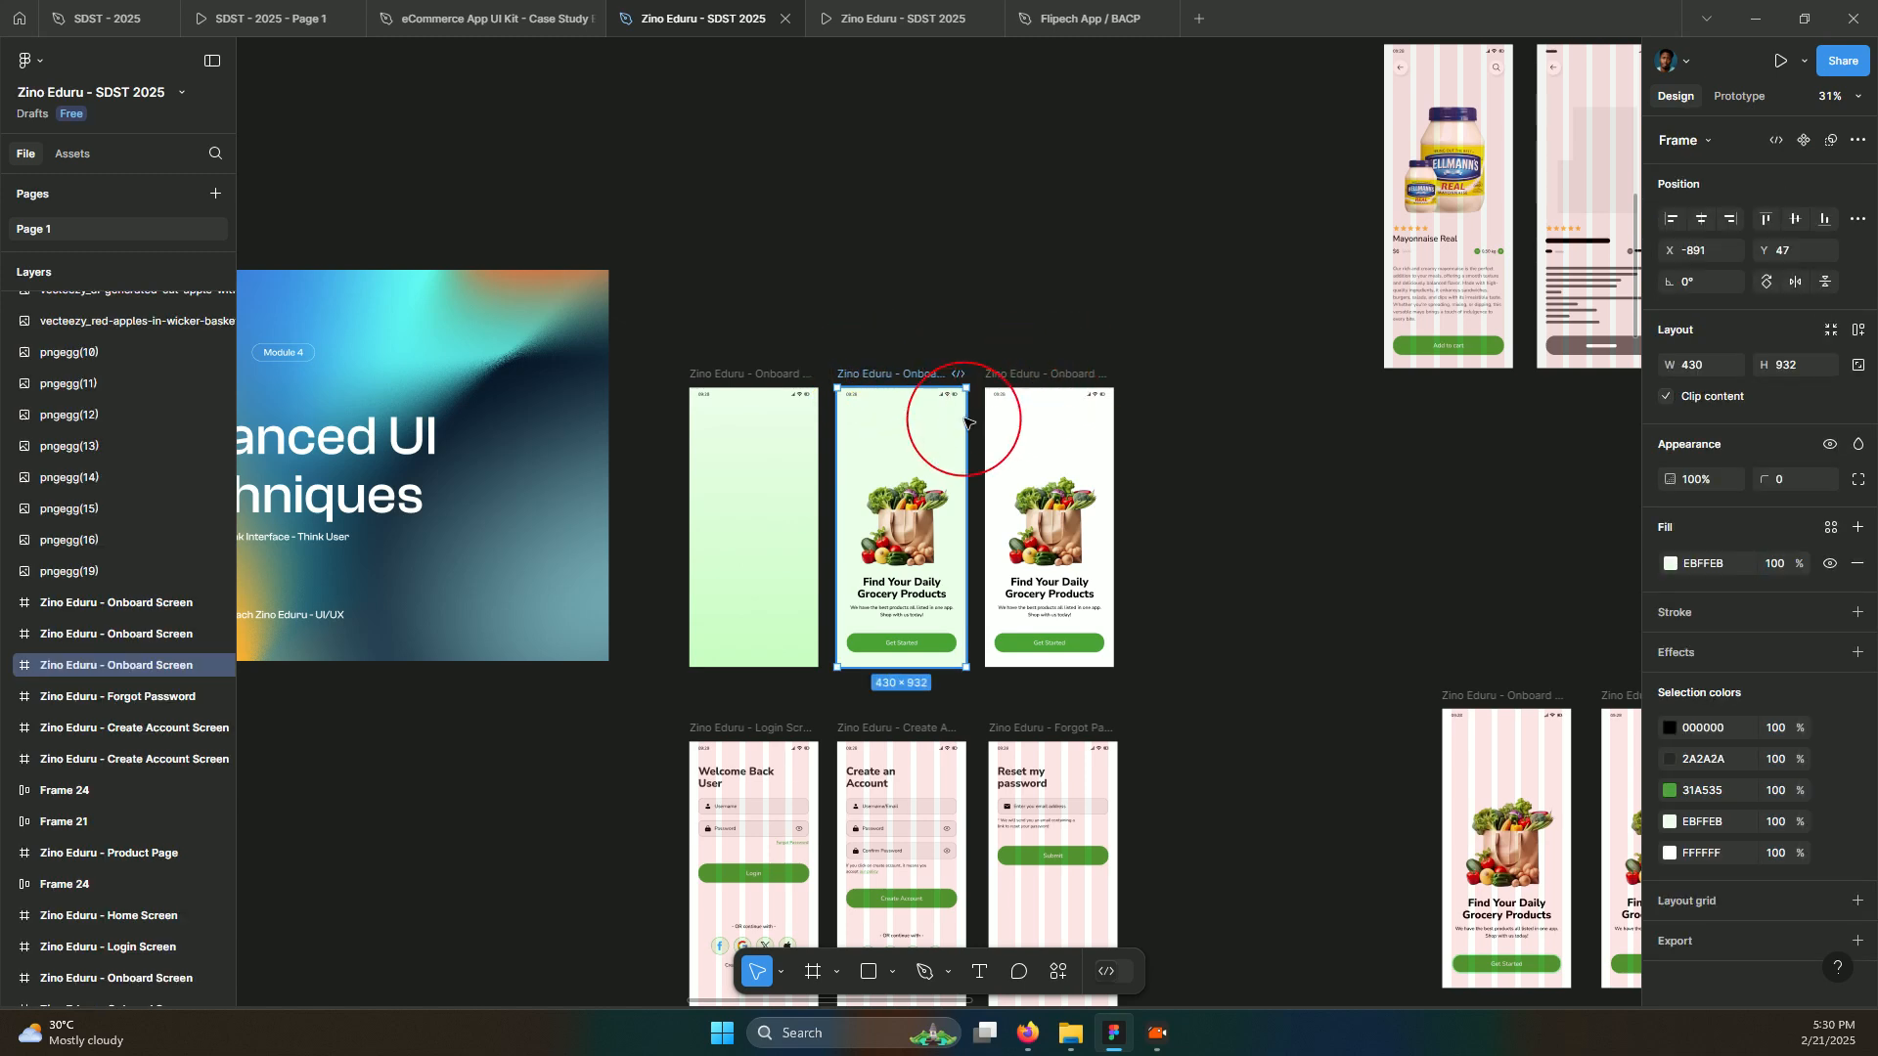
left_click(912, 377)
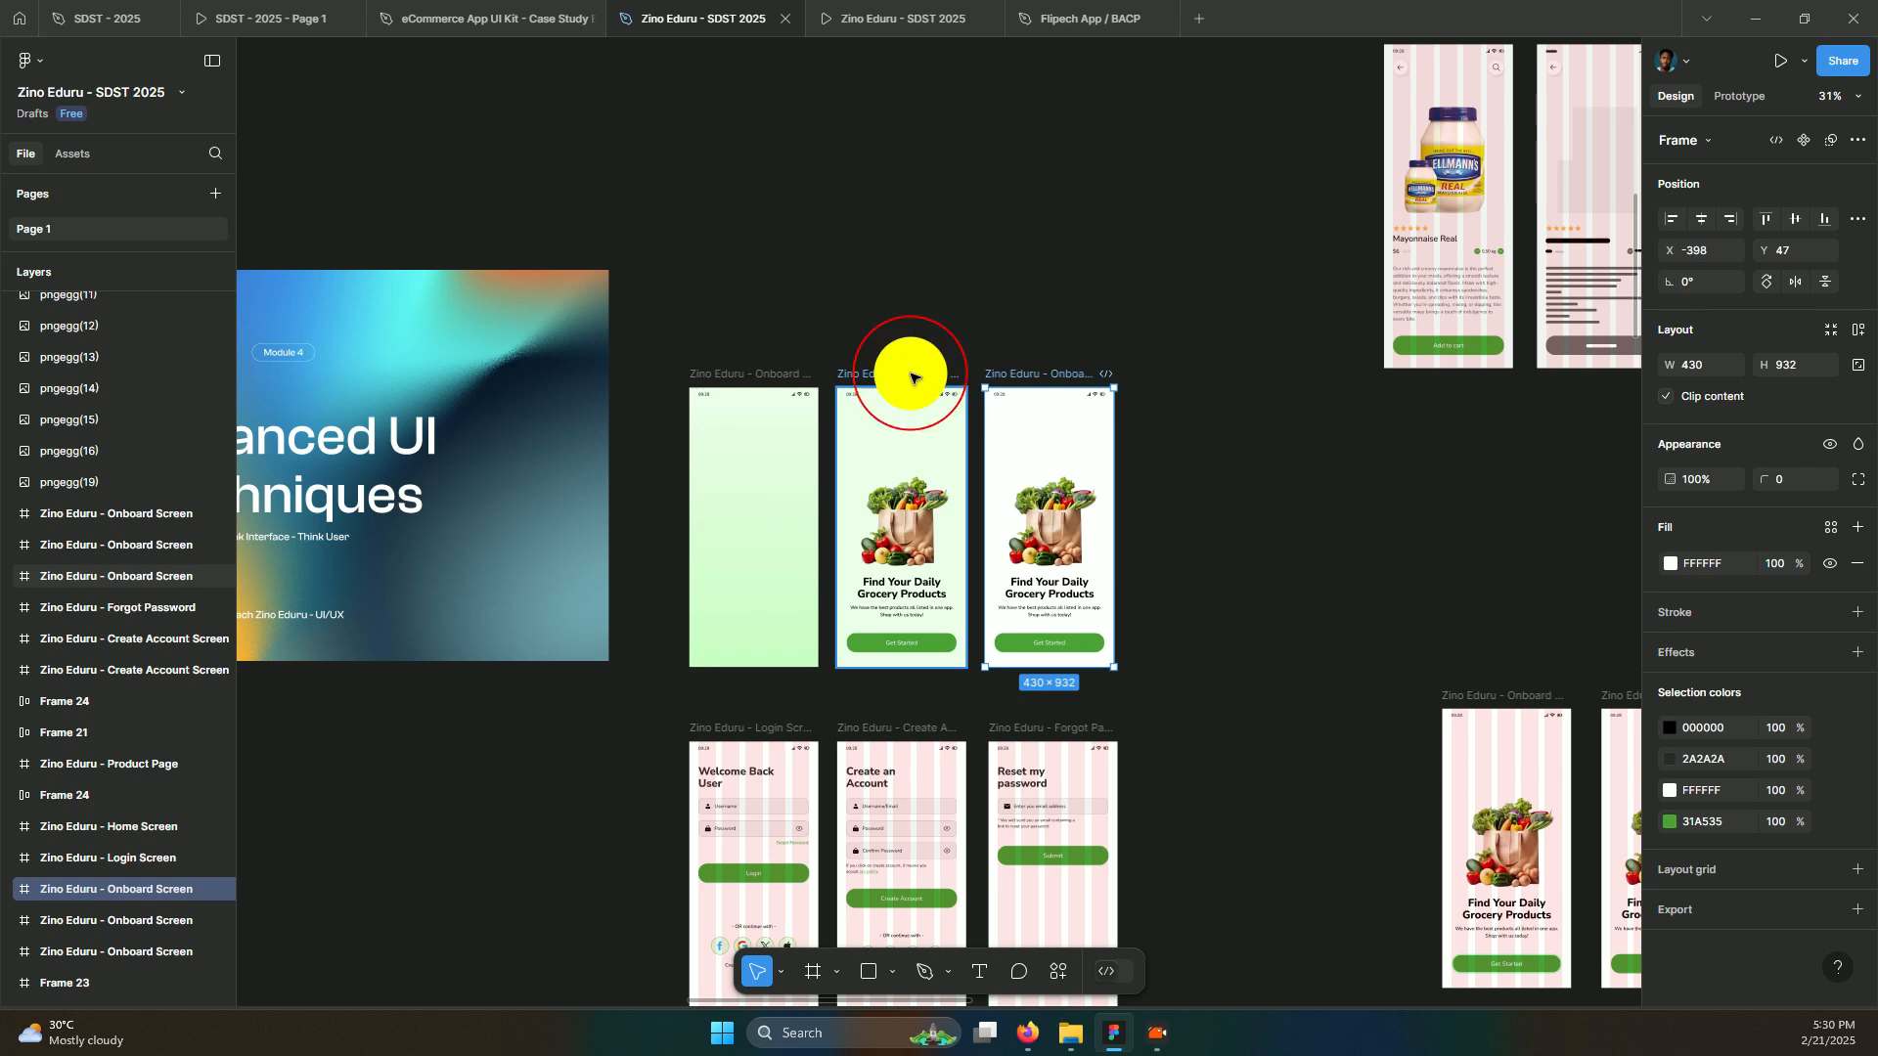
left_click(768, 745, "shift")
left_click(866, 722, "shift")
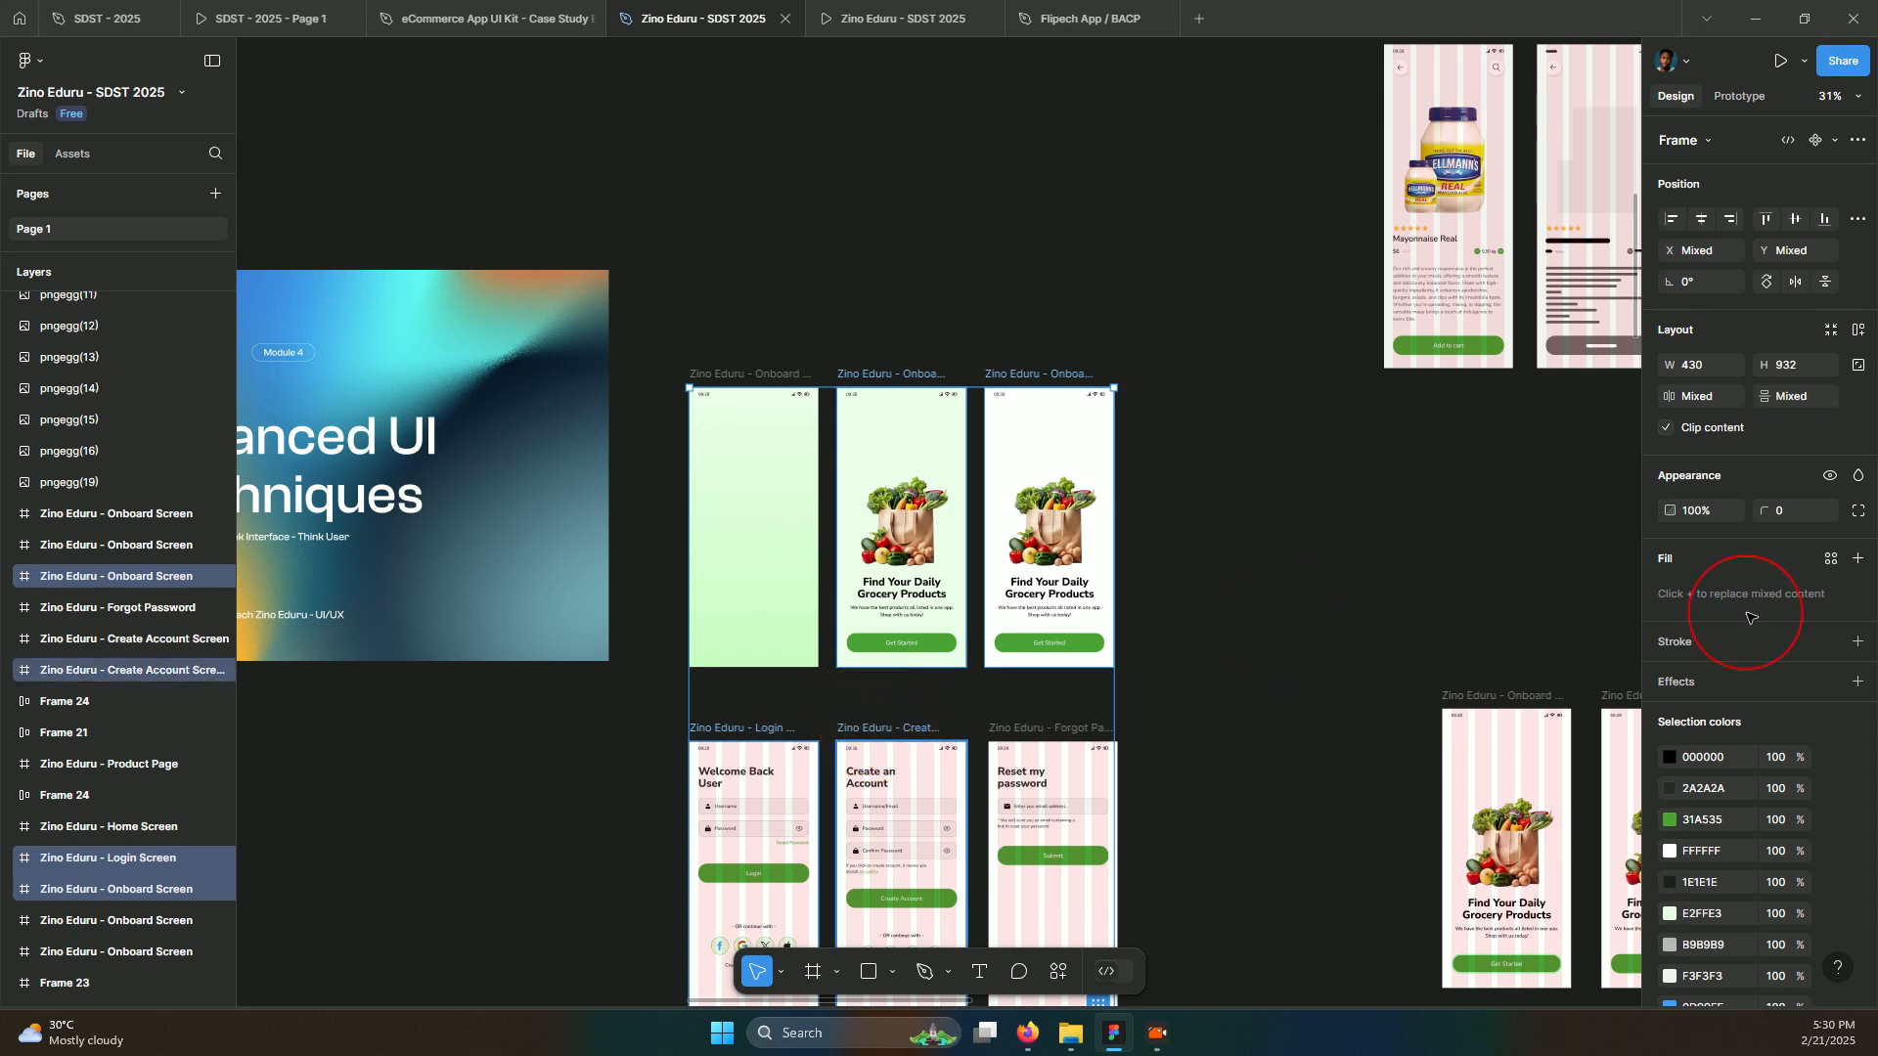
scroll(1760, 669, "down", 3)
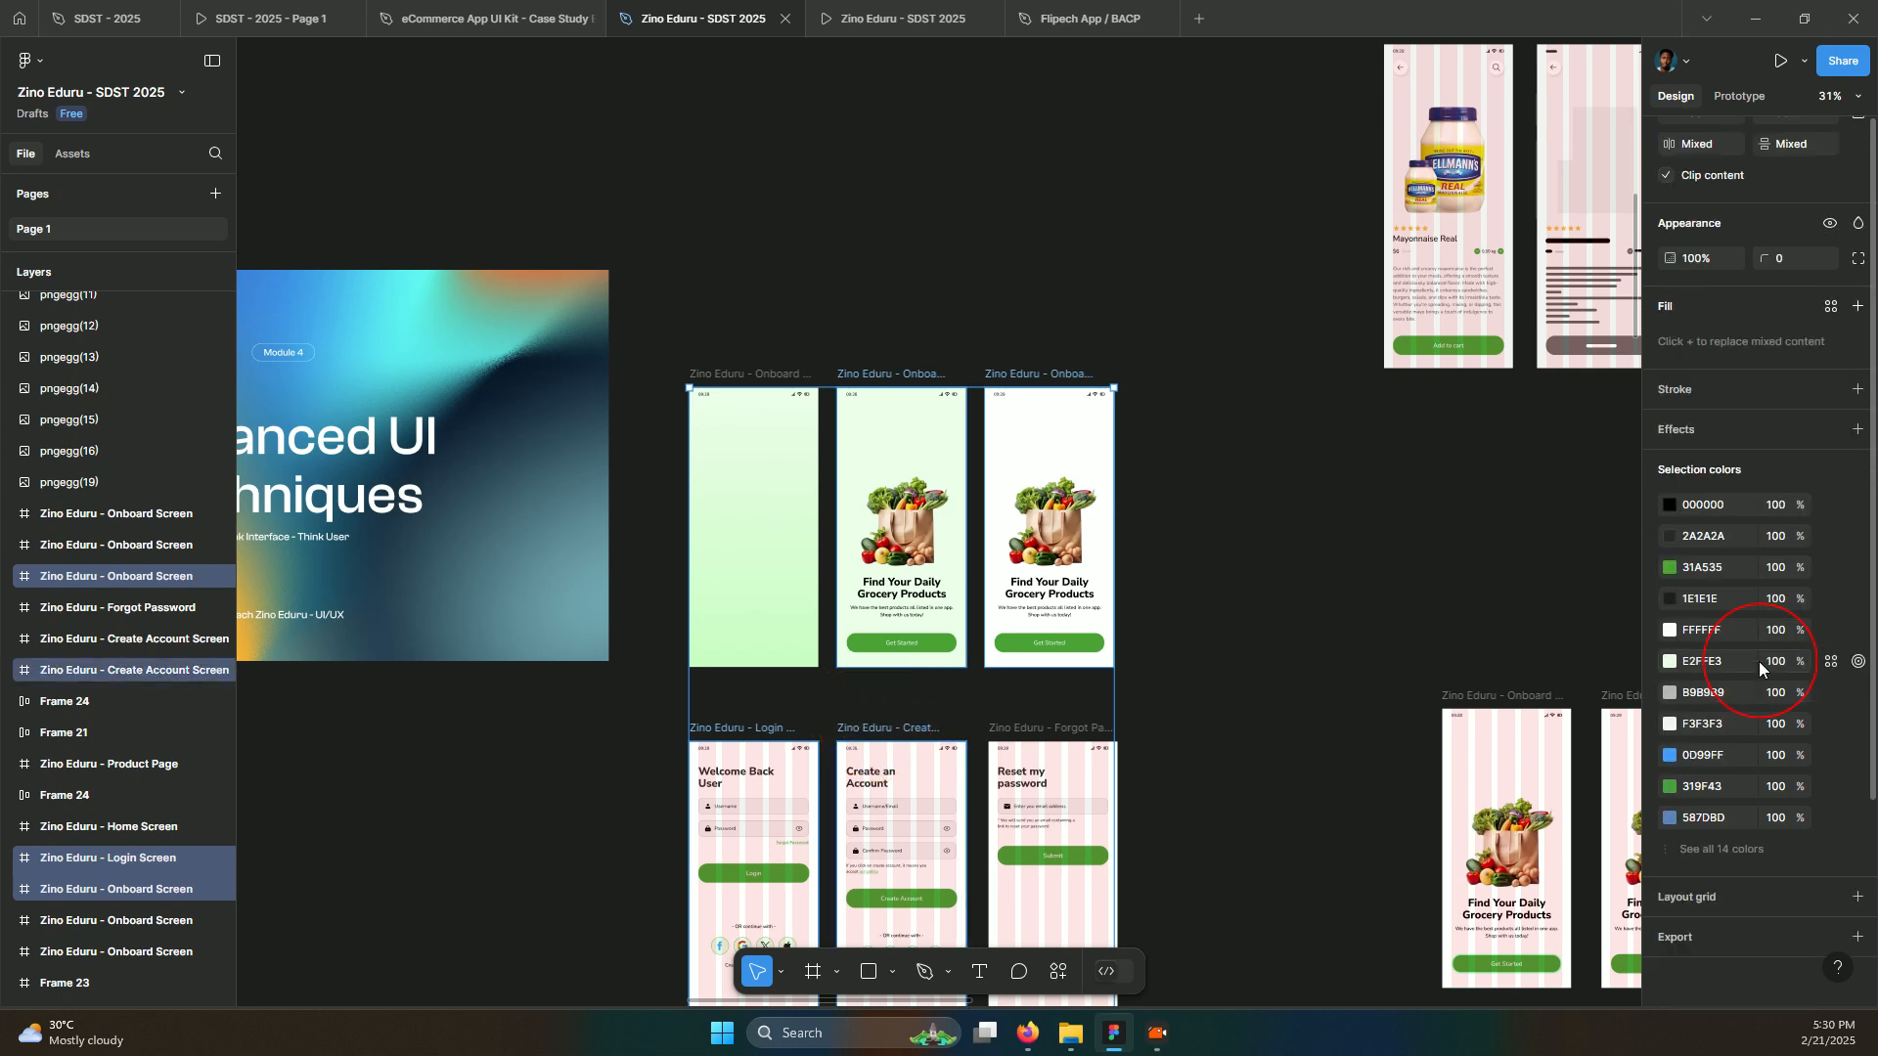
Add an export setting to the selected screens and set its format to JPG at 1x
left_click(1858, 939)
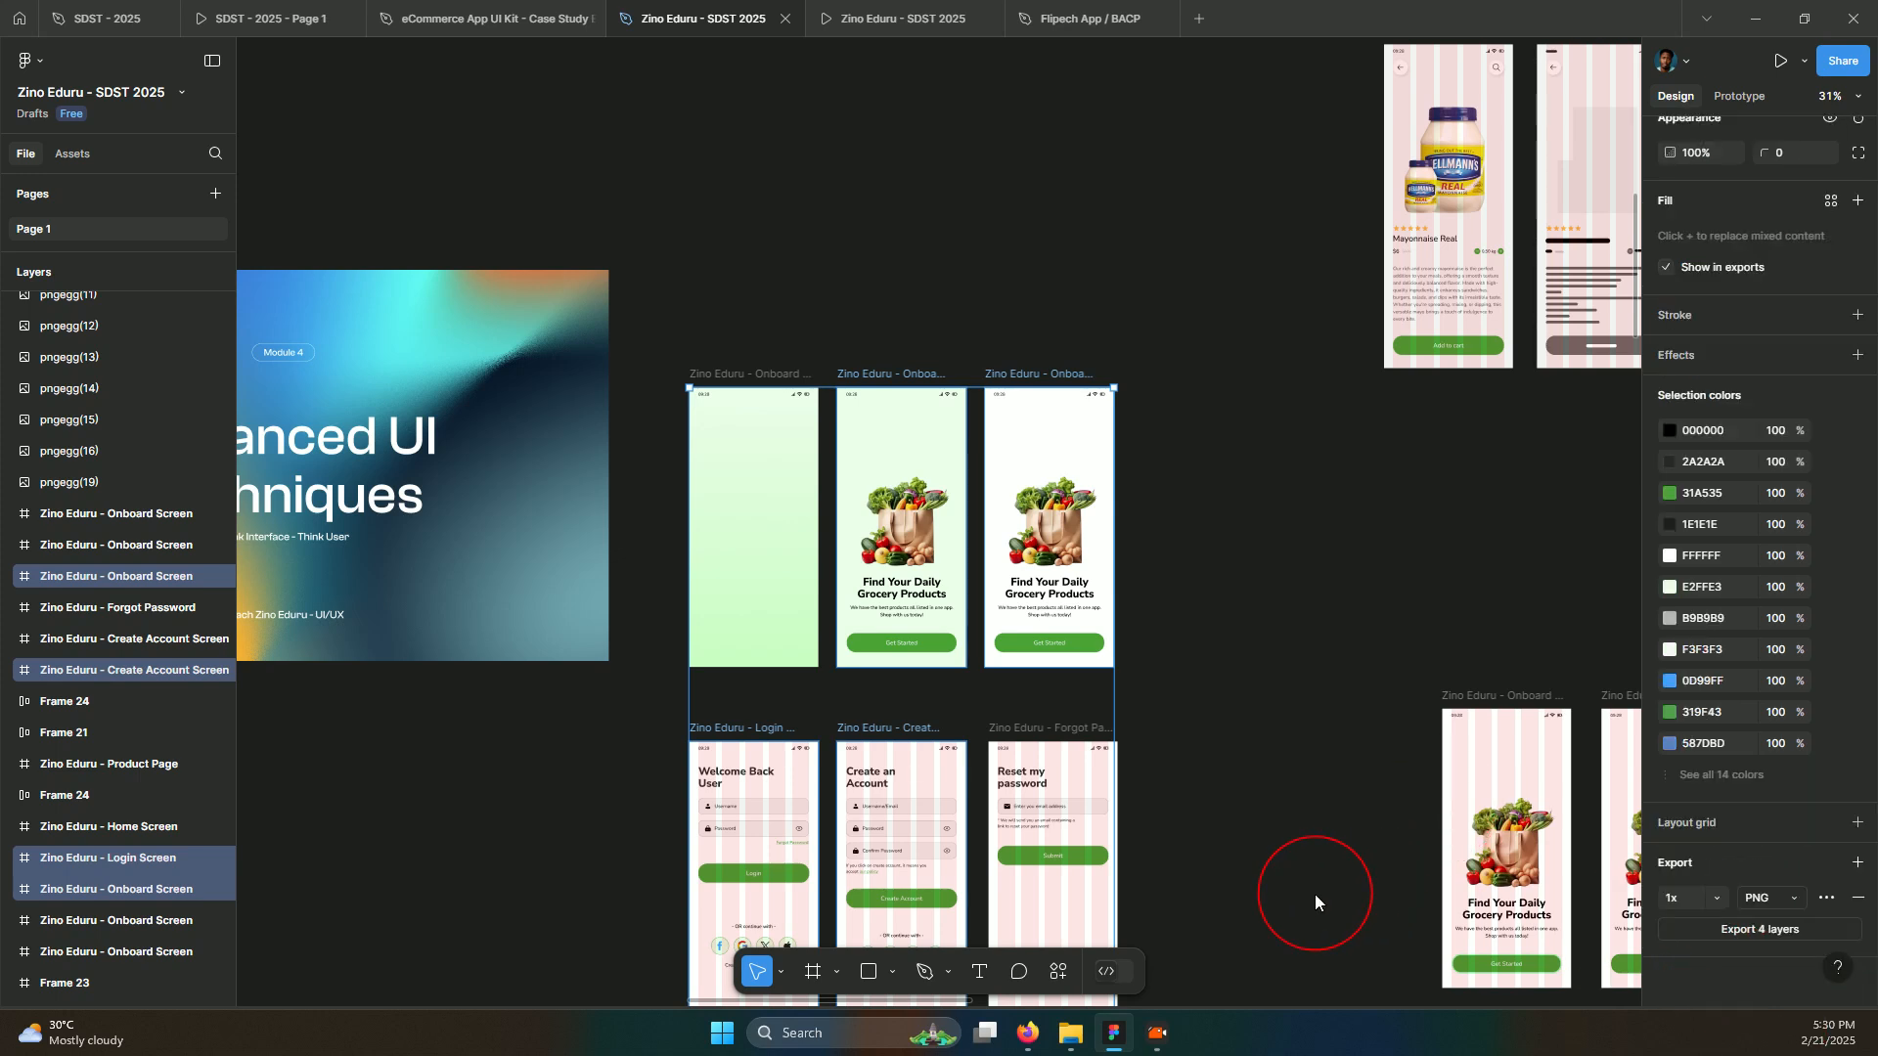
left_click(1312, 894)
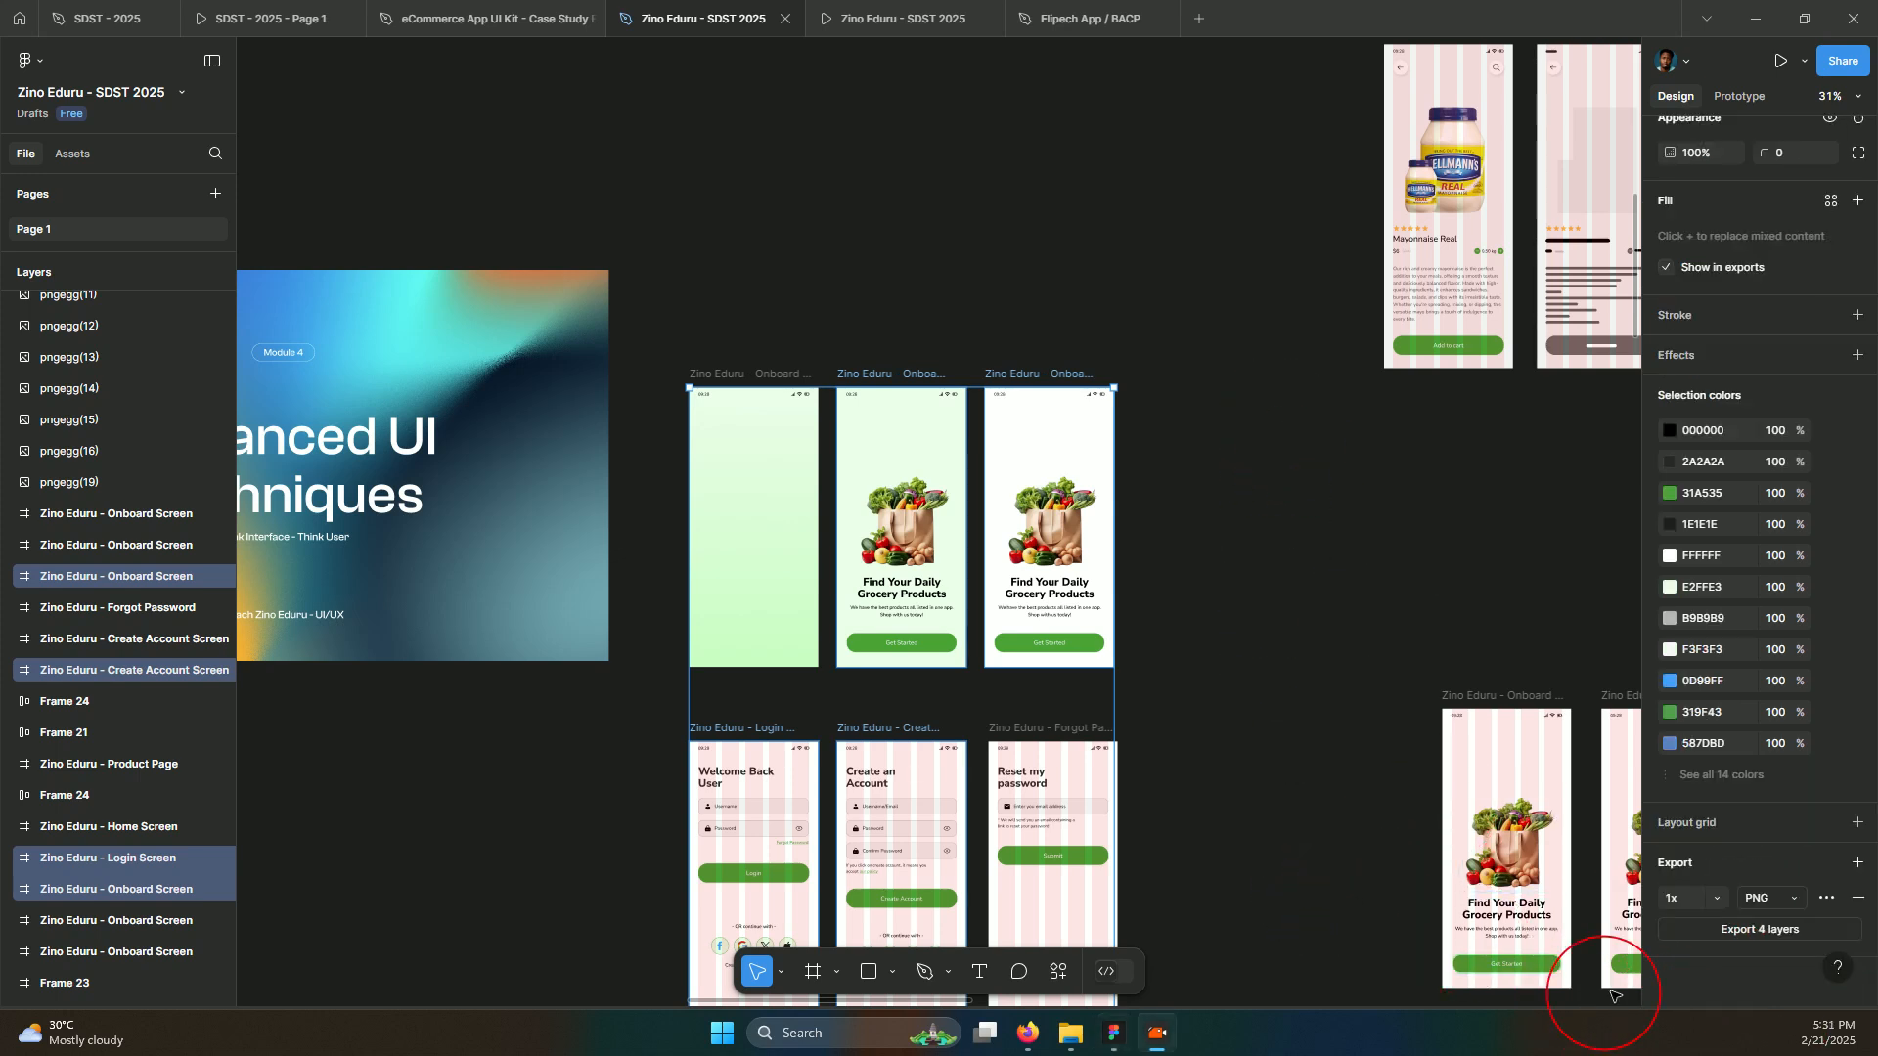
left_click(1775, 905)
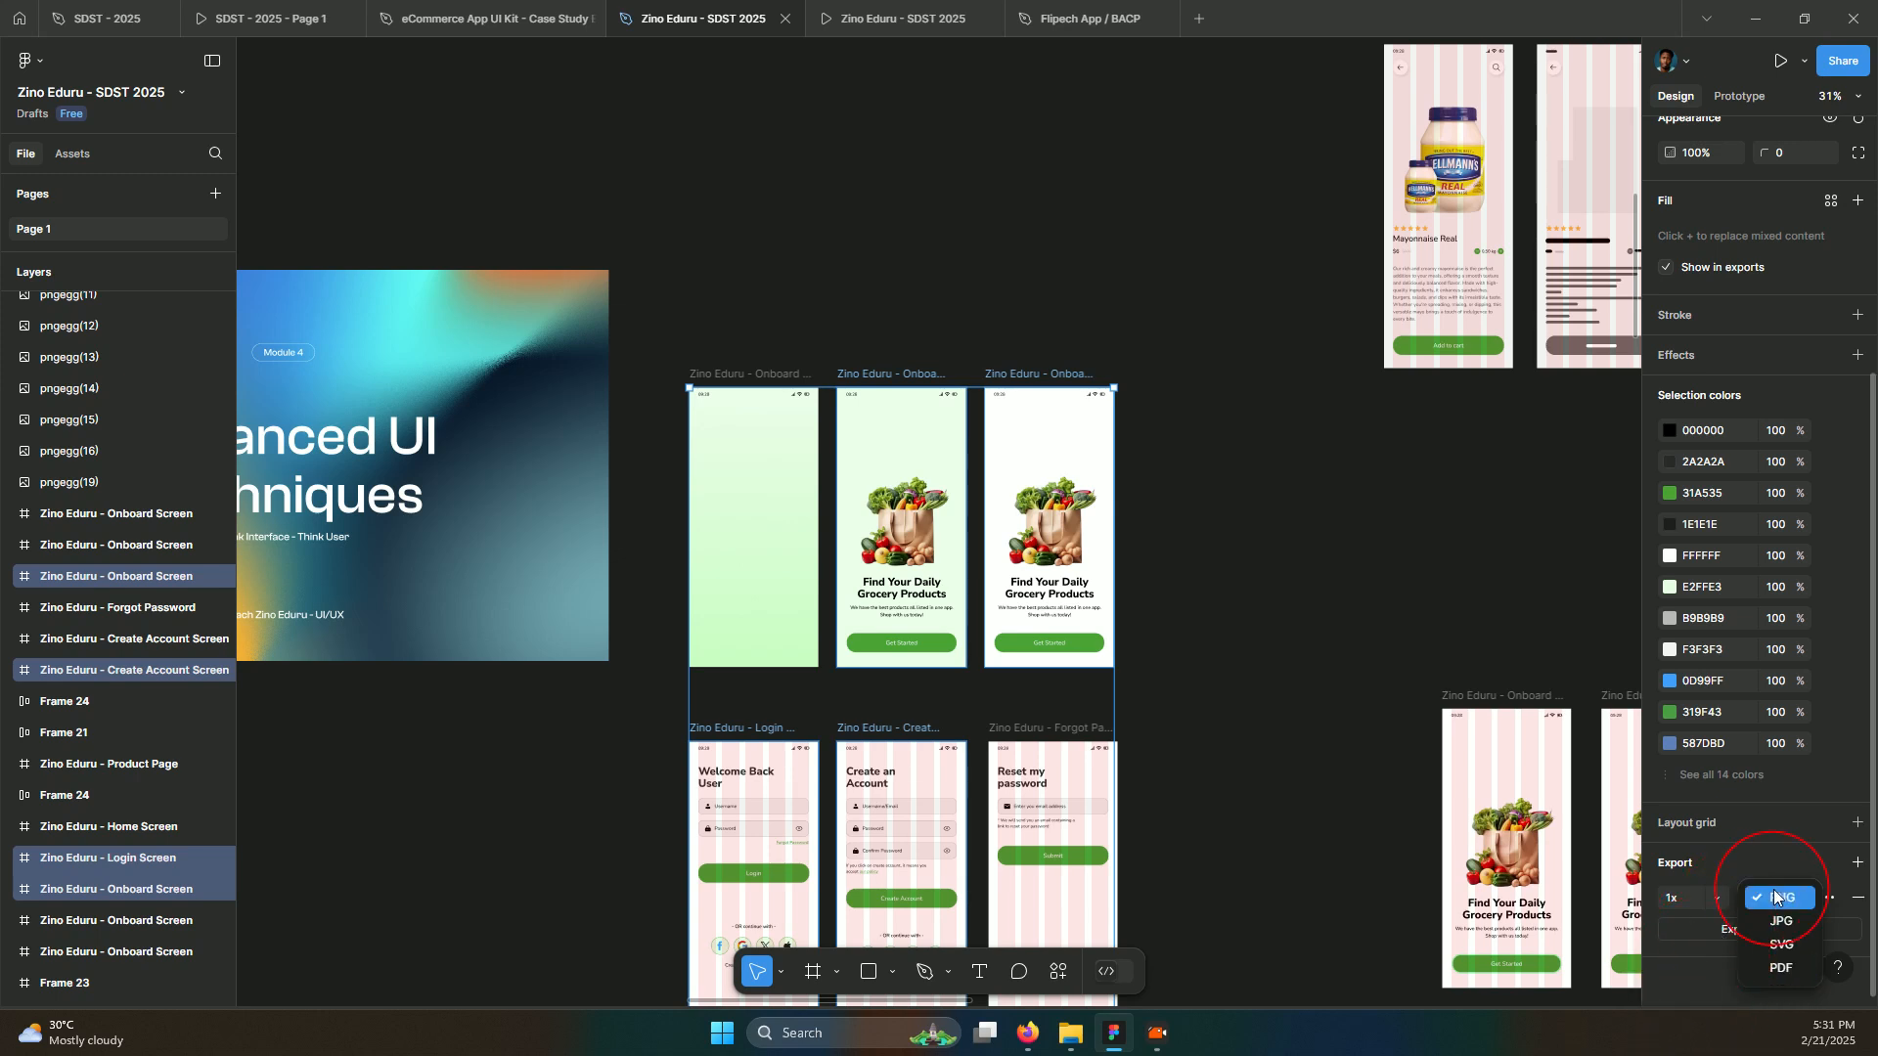
left_click(1772, 924)
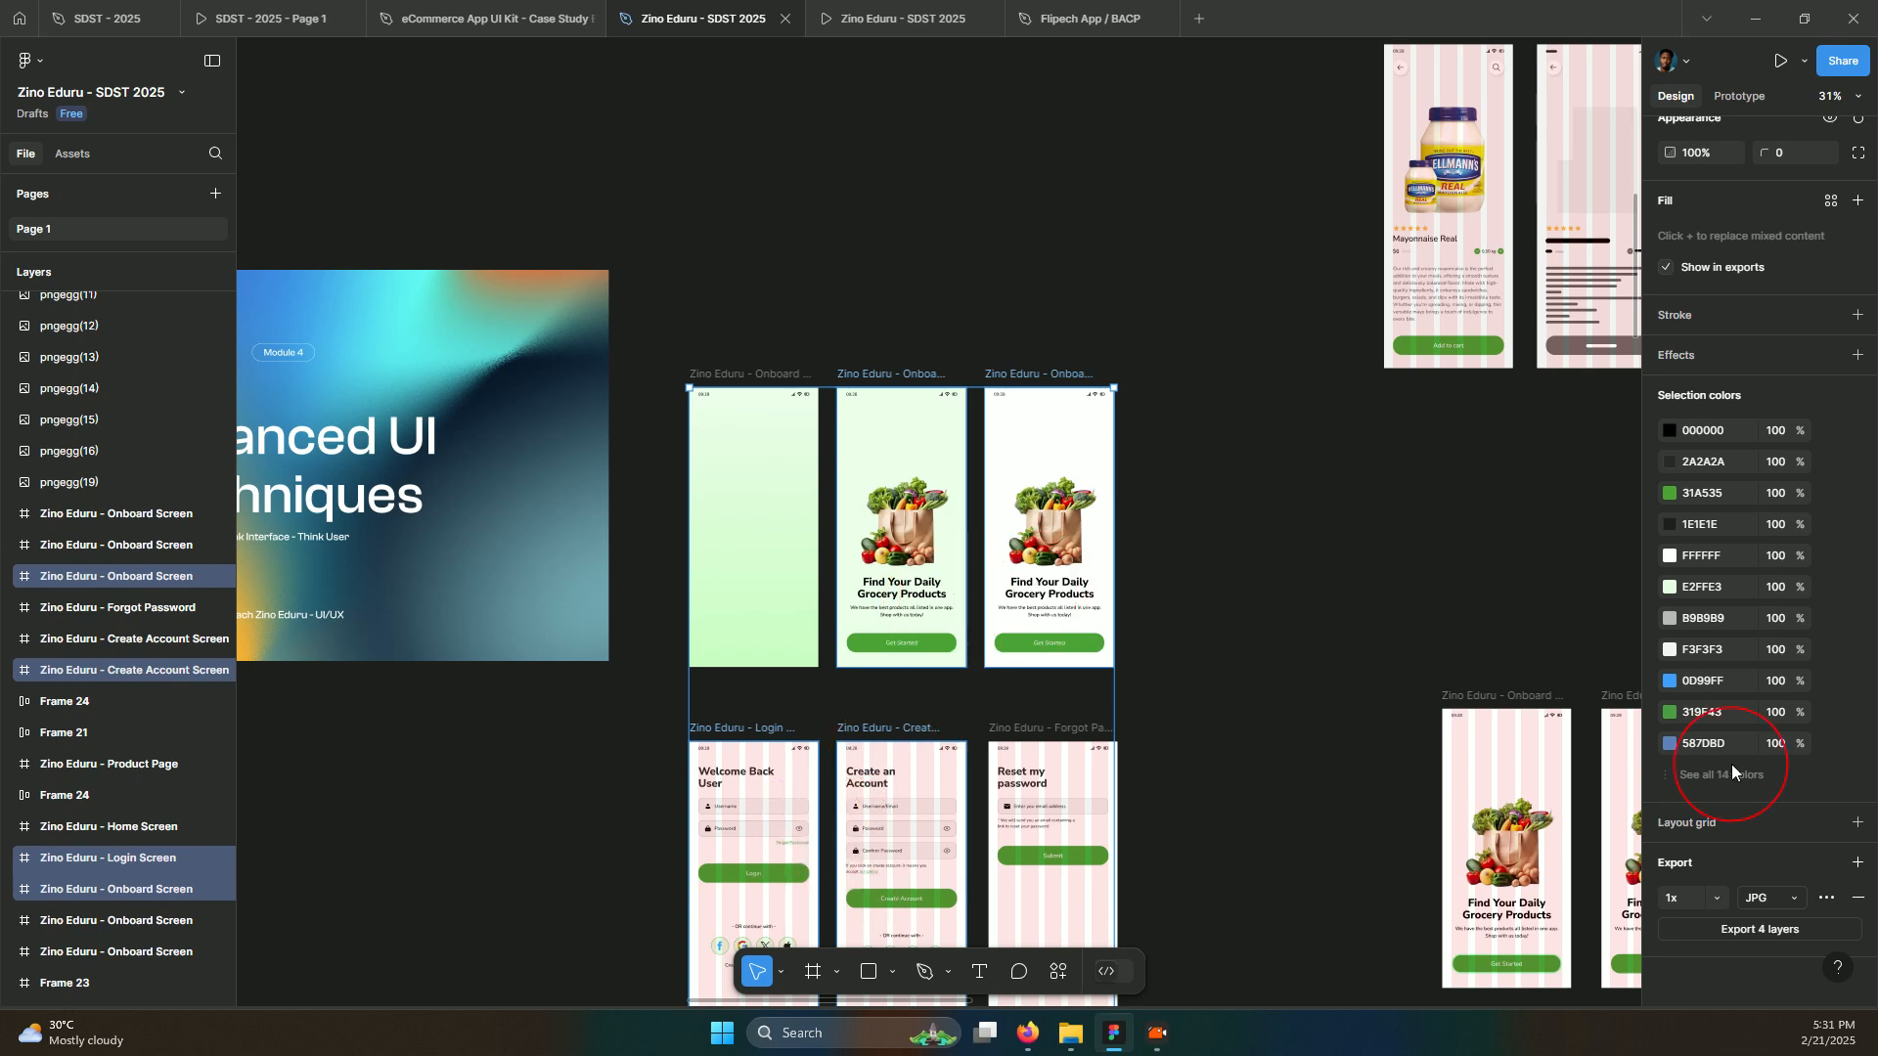
left_click(1716, 897)
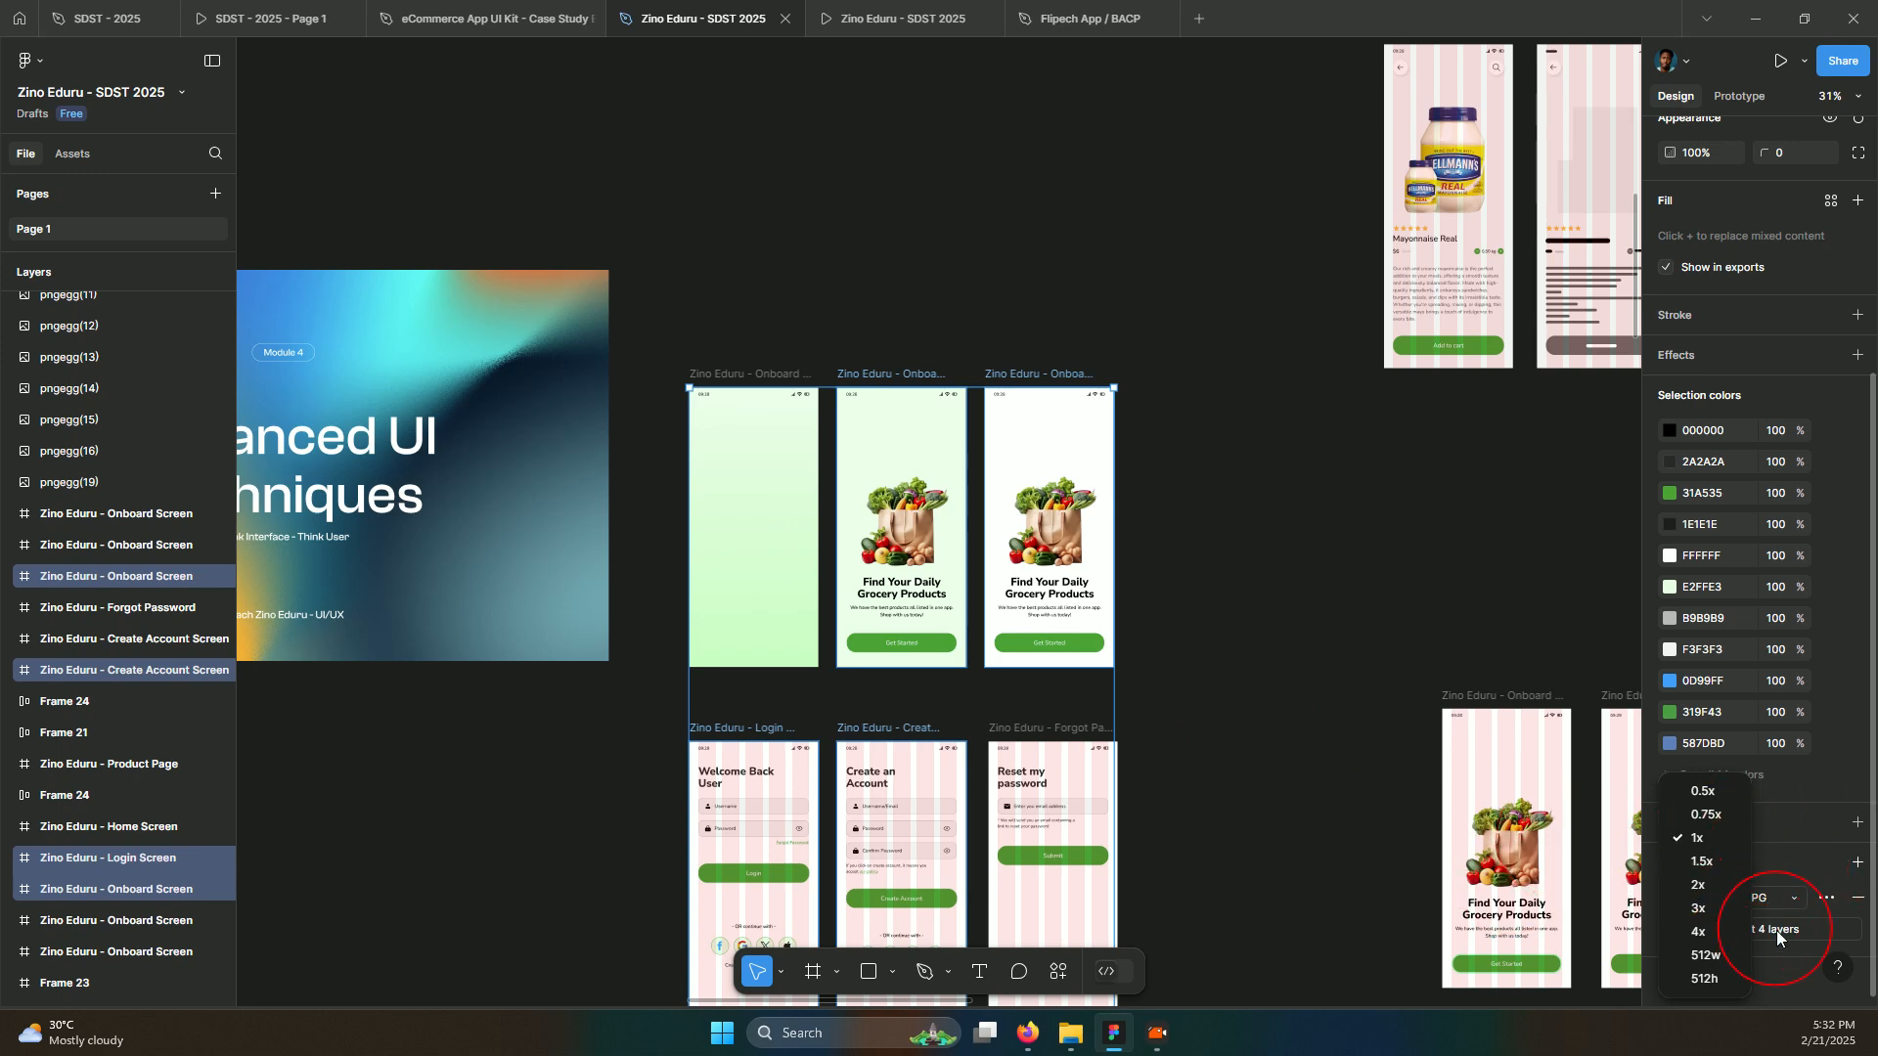
Keep the 1x scale and export the four selected screens as JPG
left_click(1764, 883)
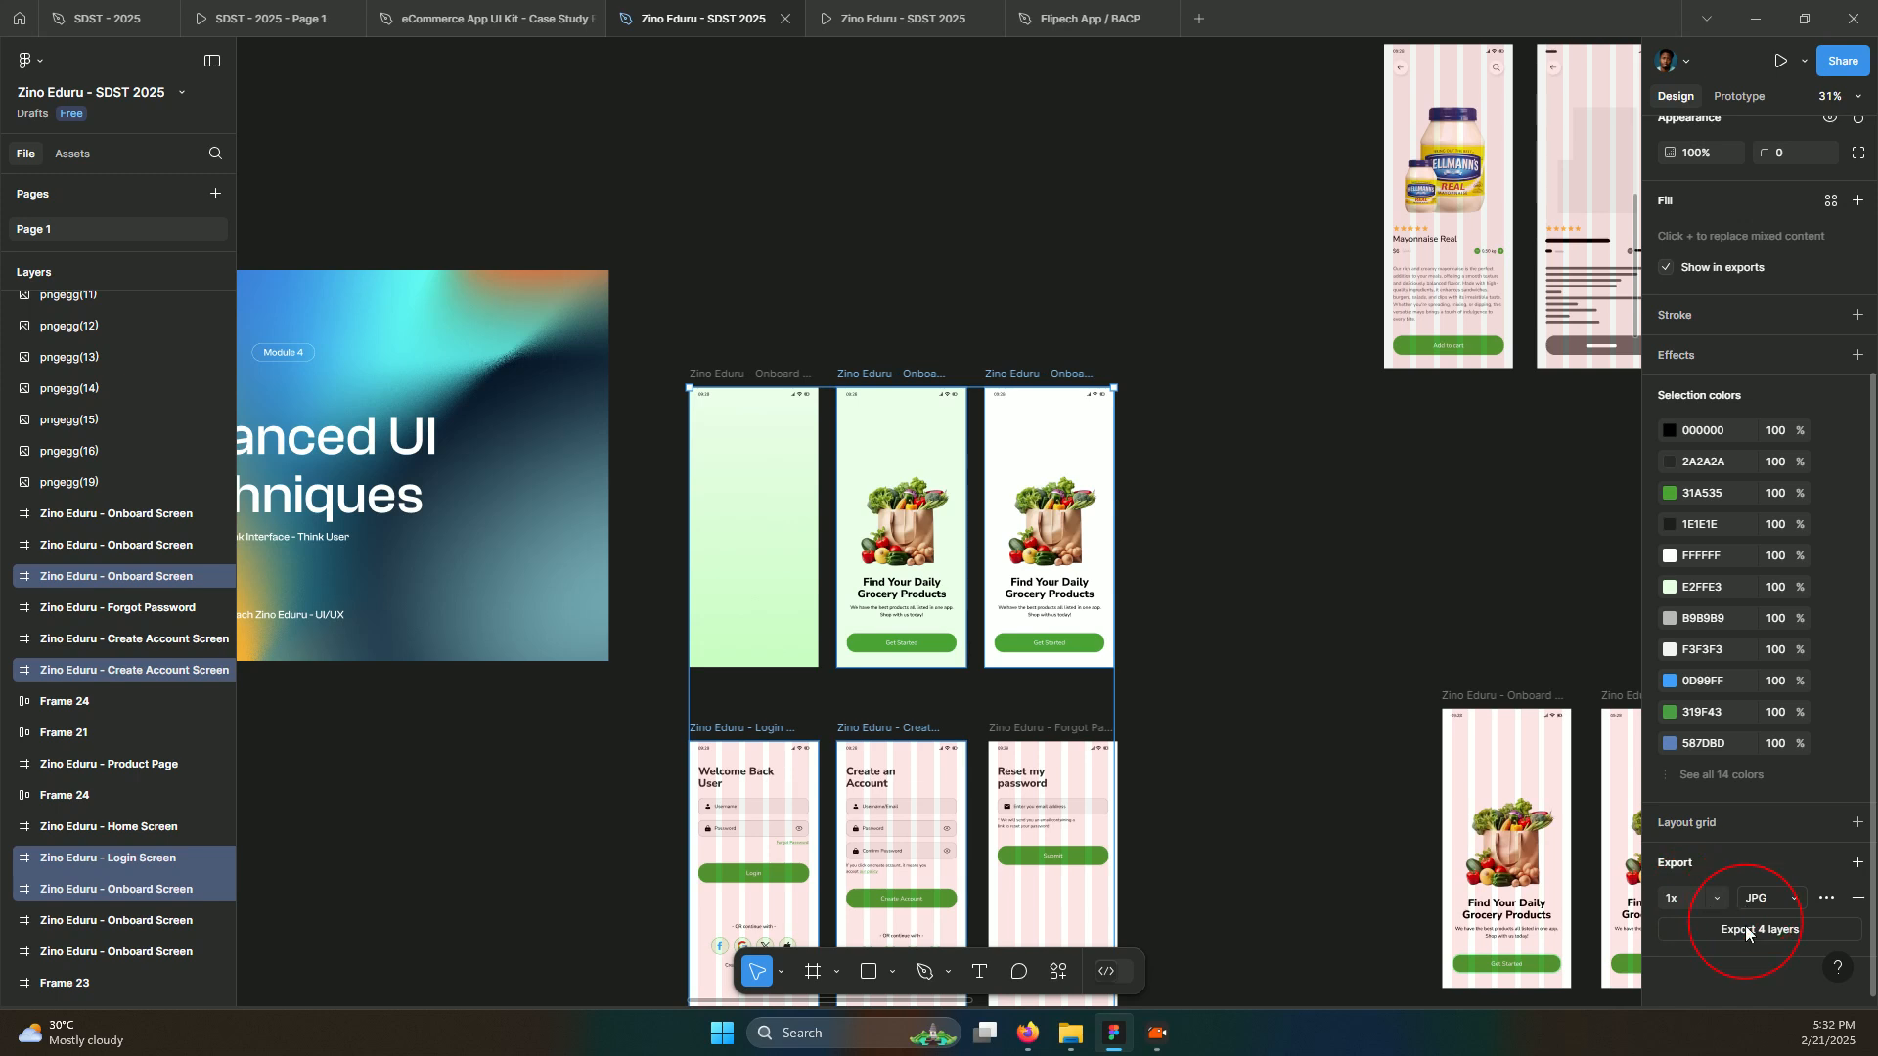
left_click(1744, 925)
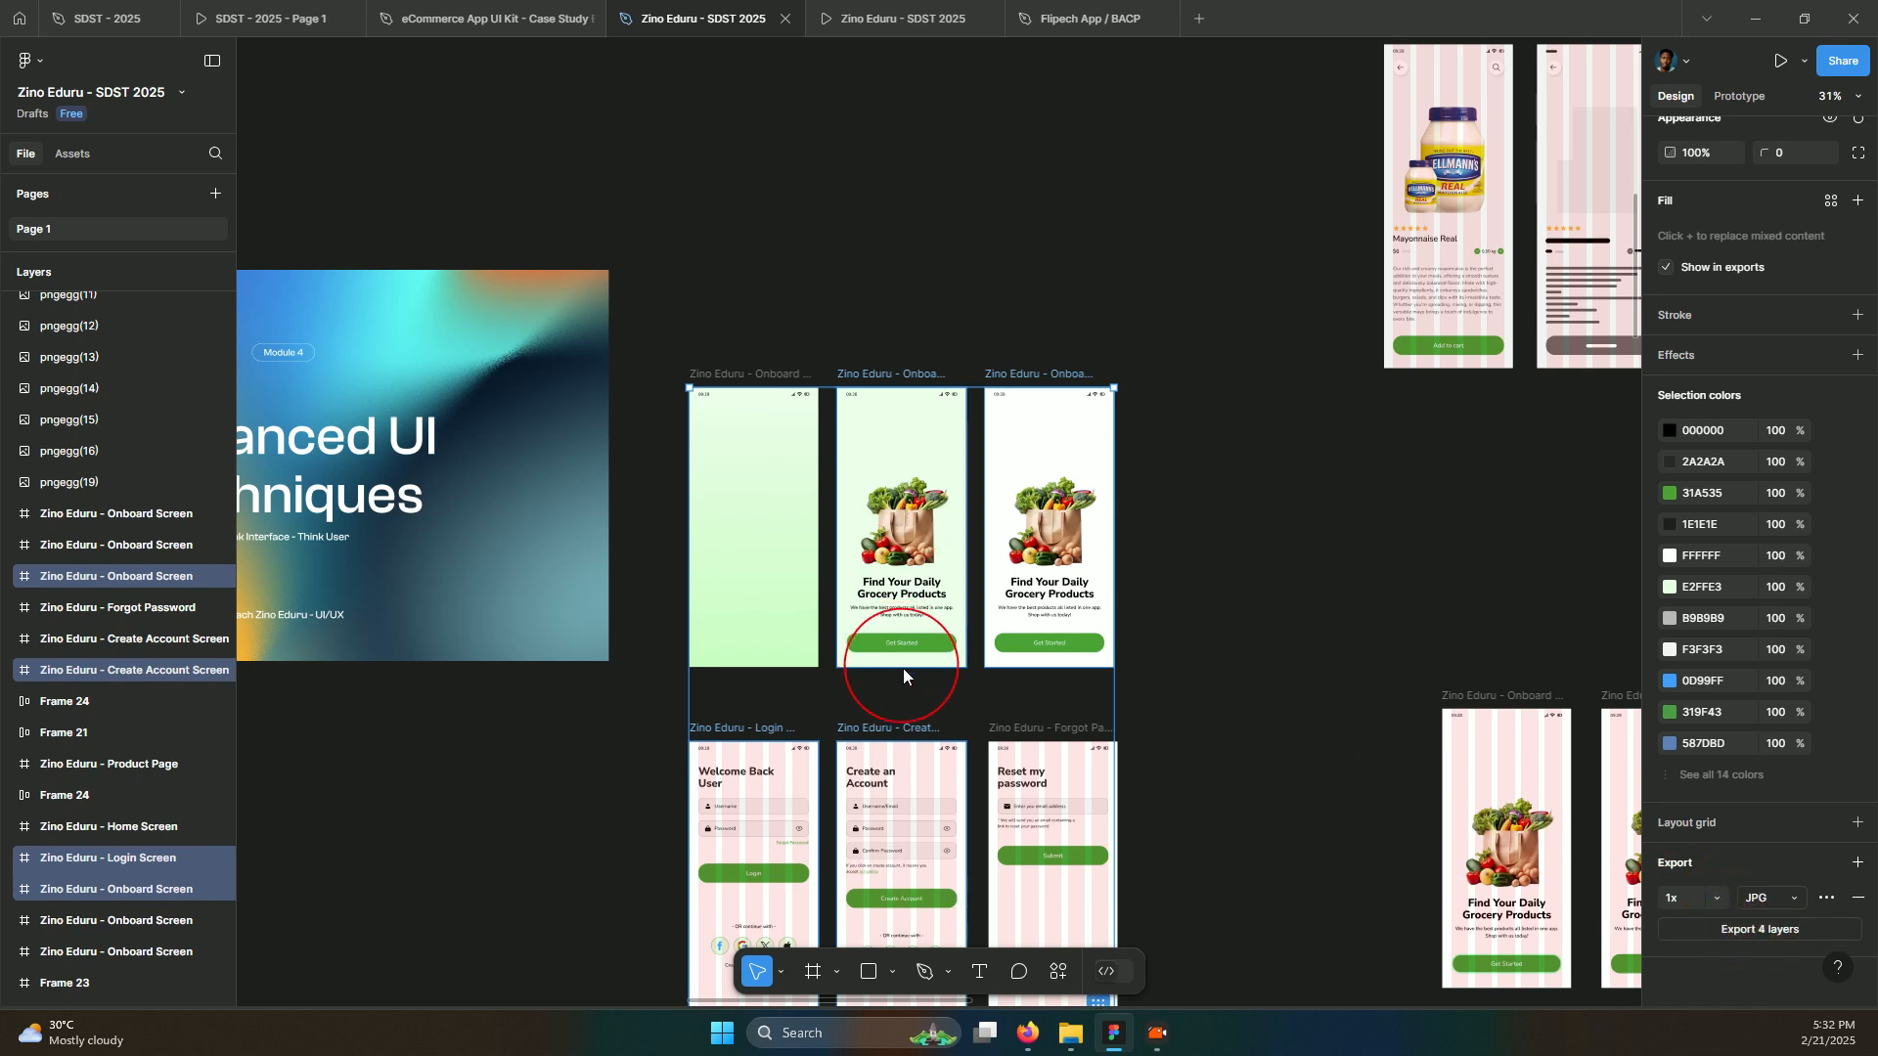
Create a new folder in Downloads, declining to merge it with the existing SDST 2025 folder
left_click(1794, 941)
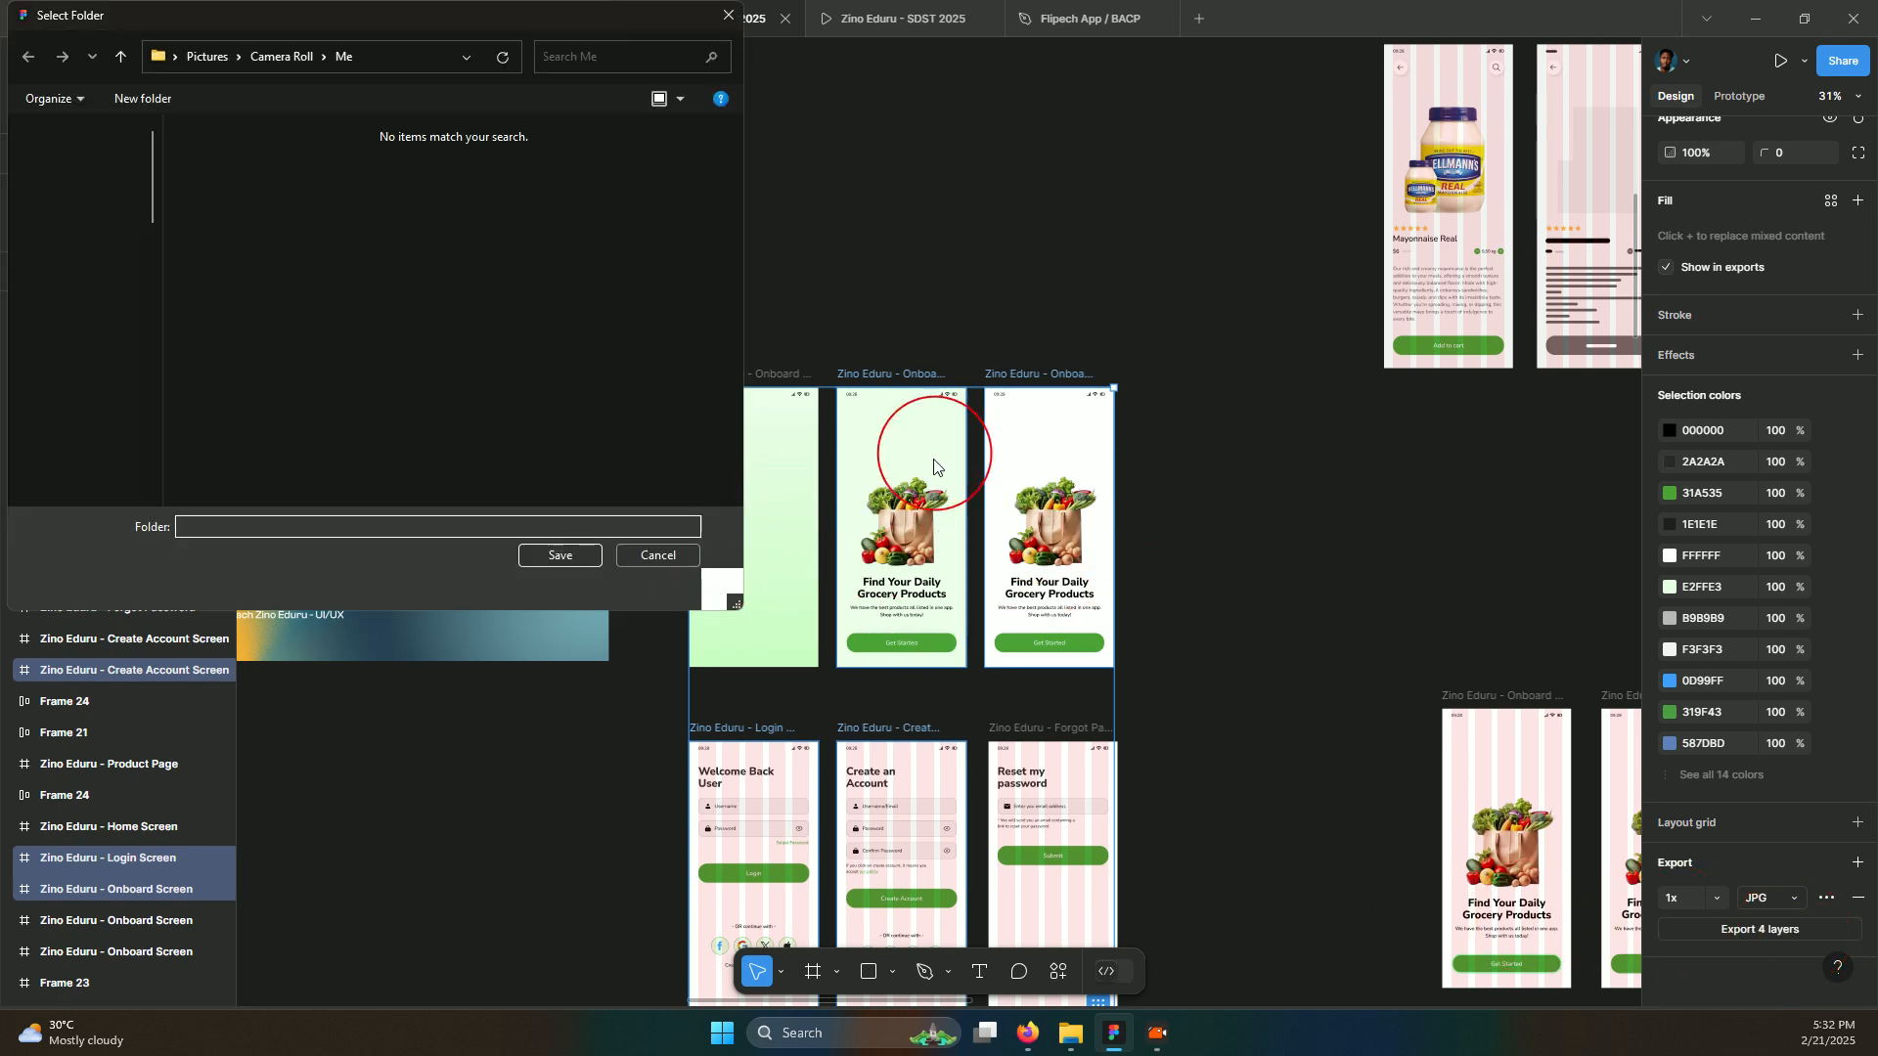
left_click(88, 290)
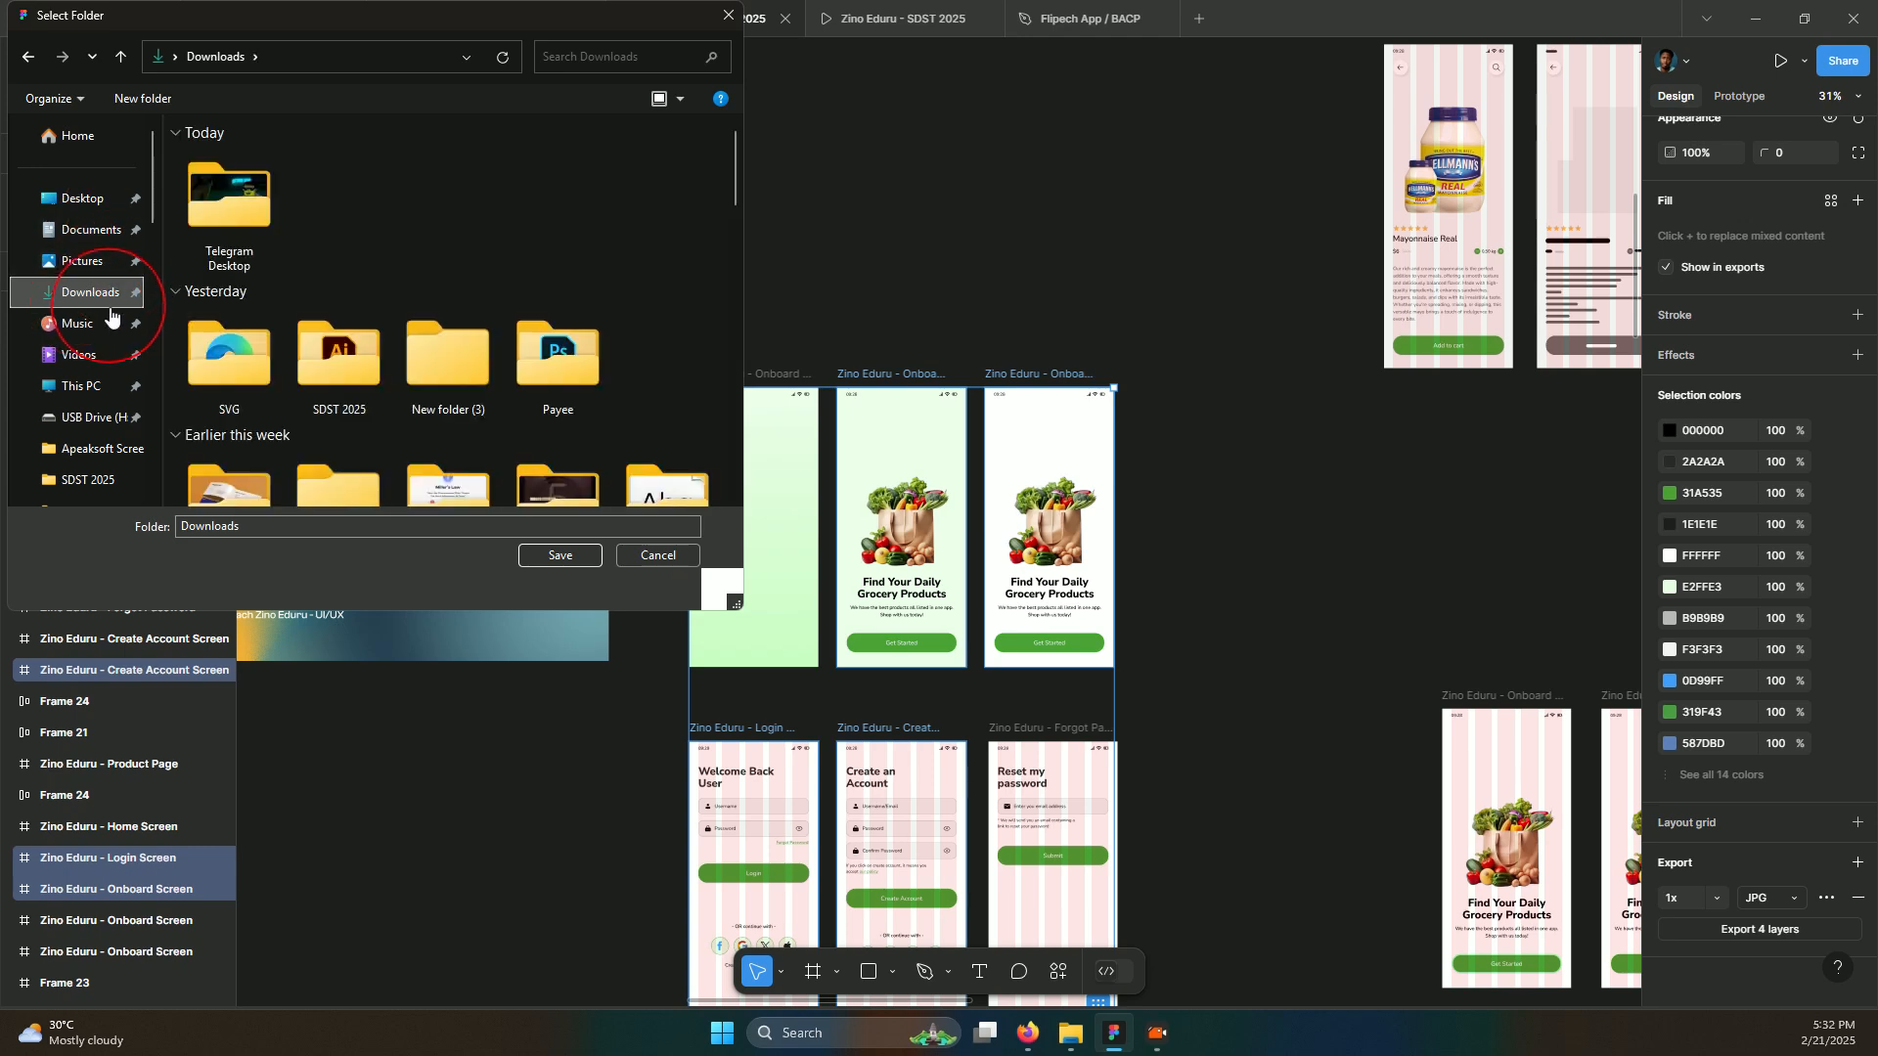
left_click(172, 109)
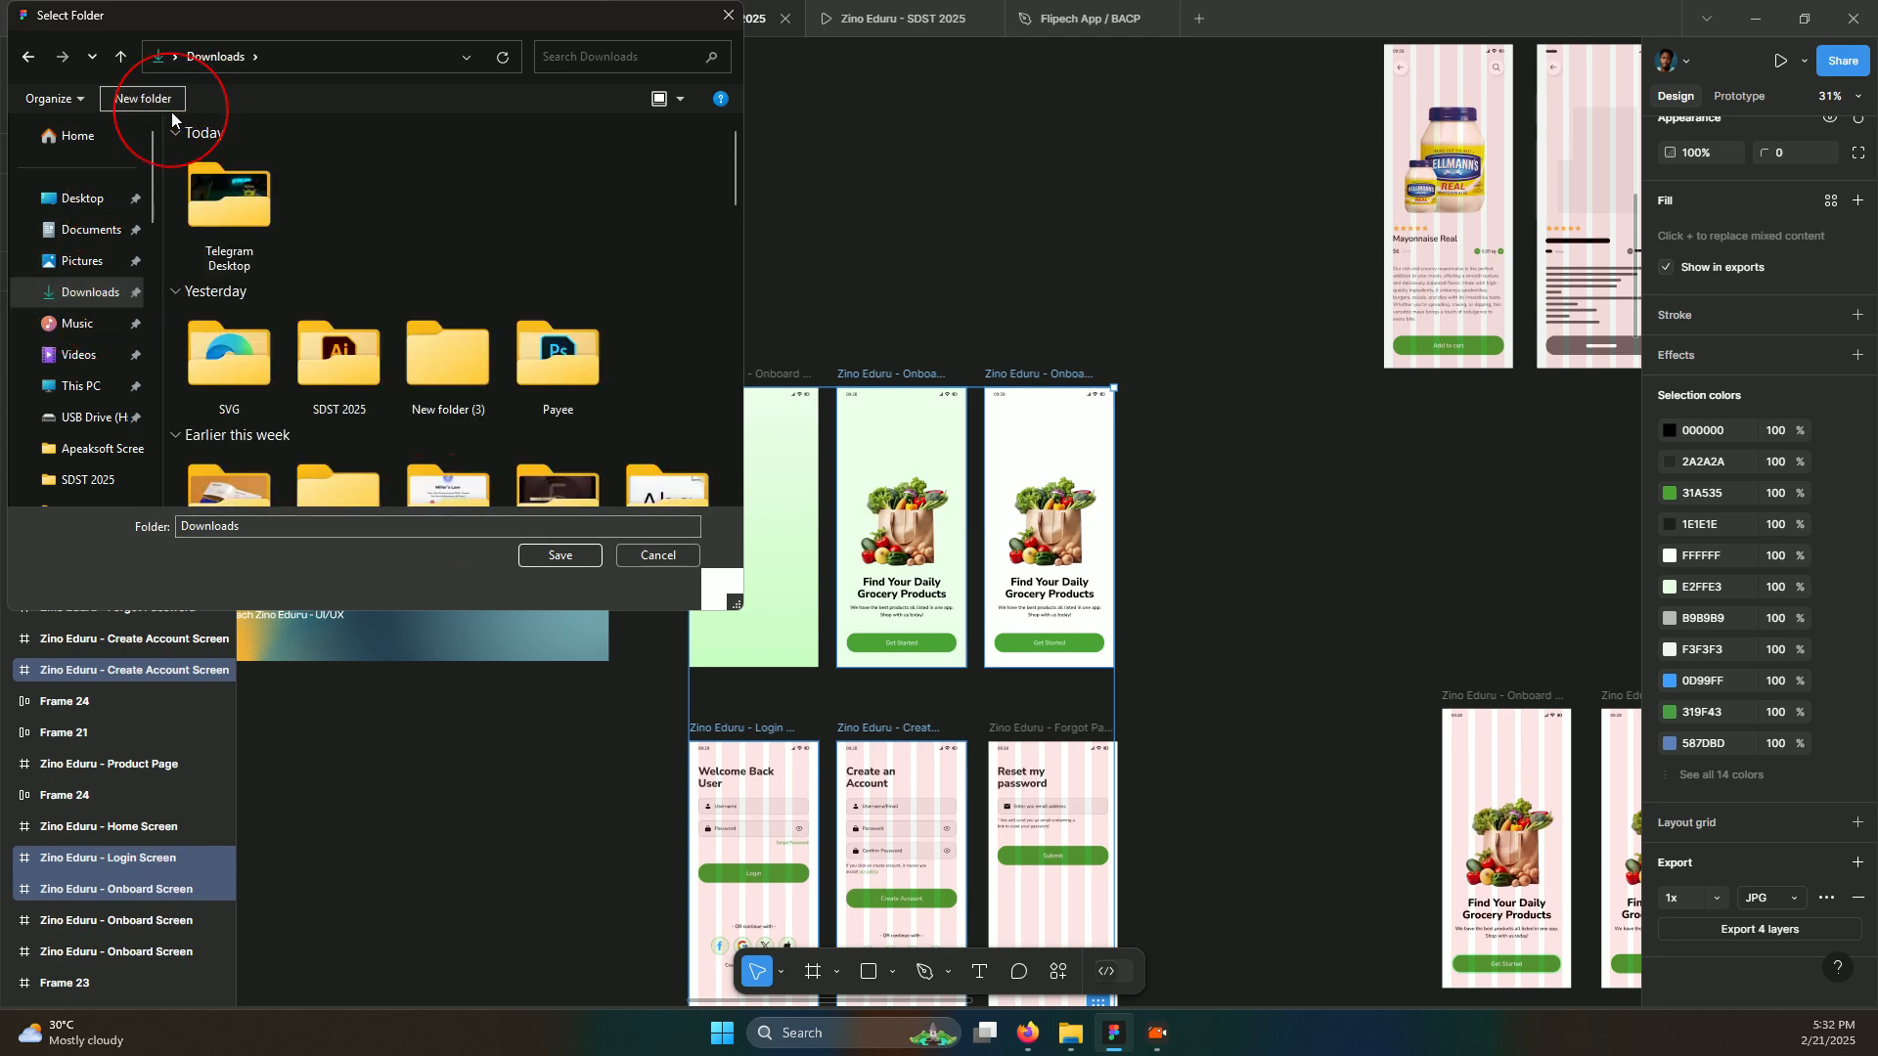
type("SDS")
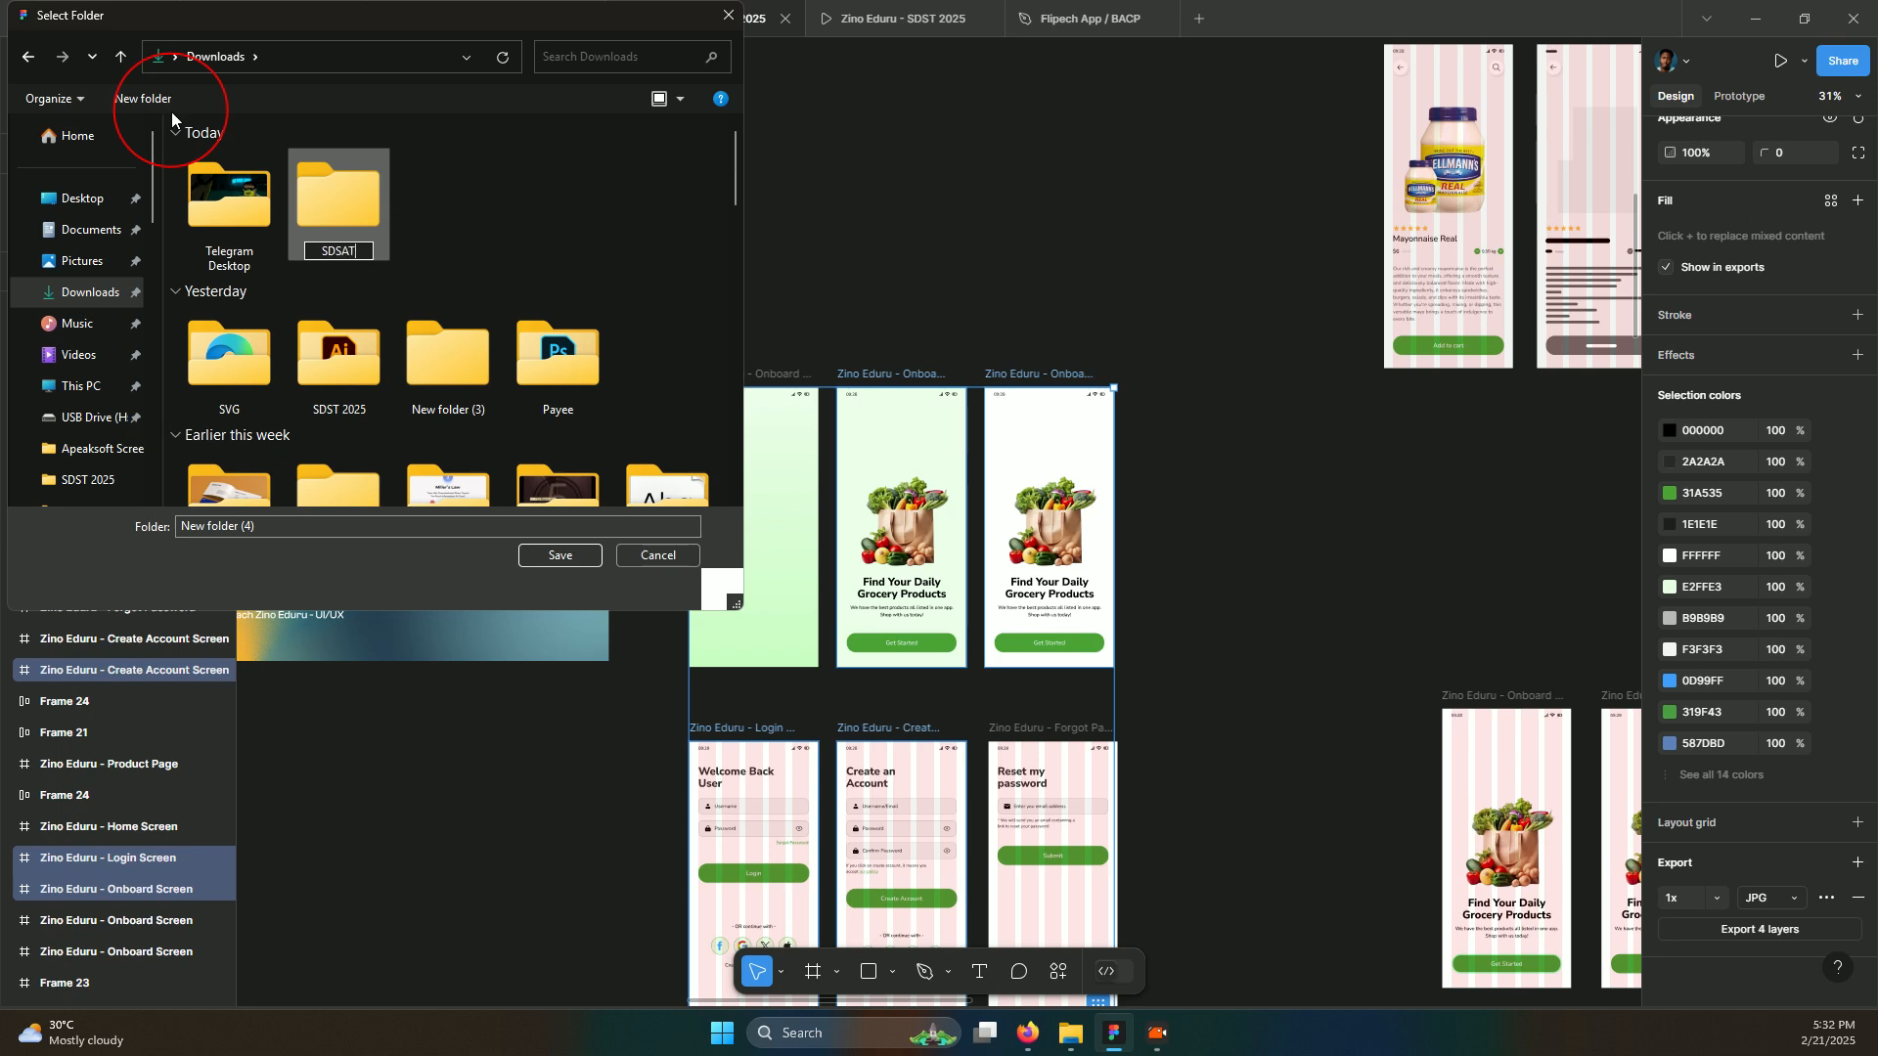
type("T 2025")
key("Return")
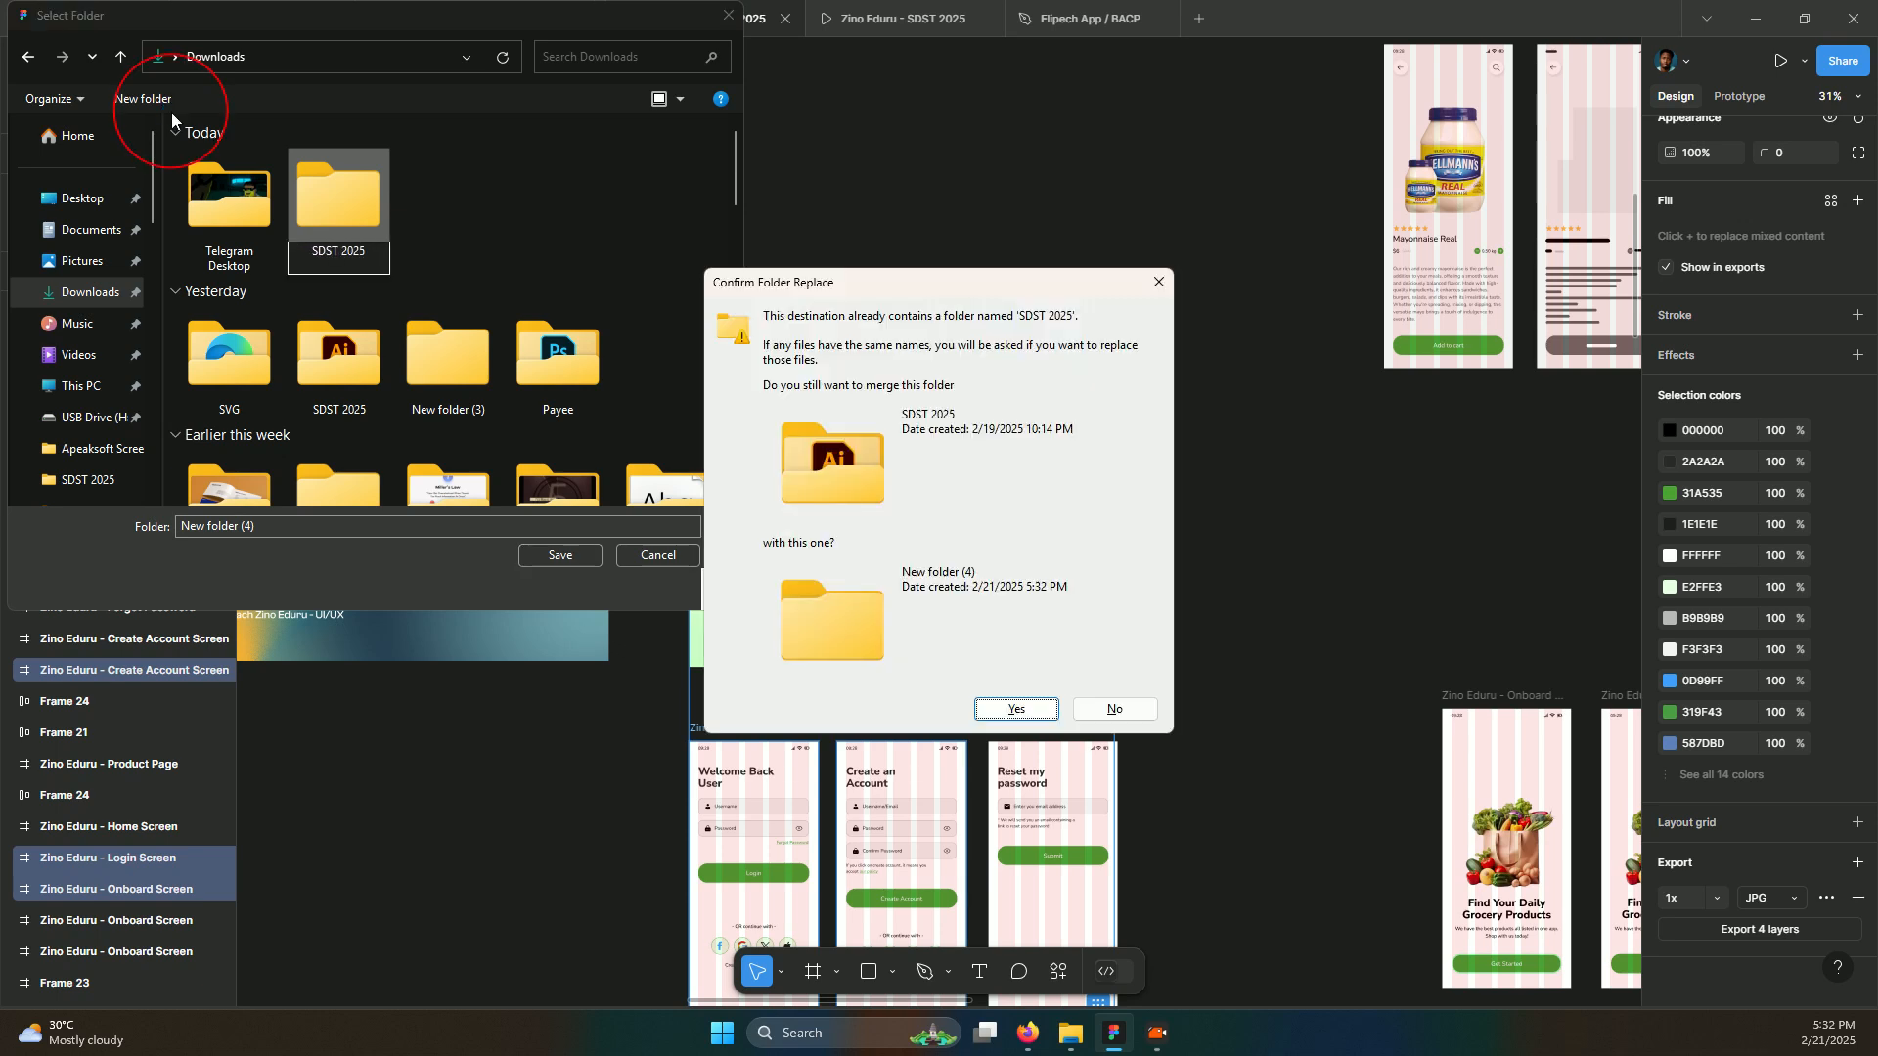
left_click(1103, 711)
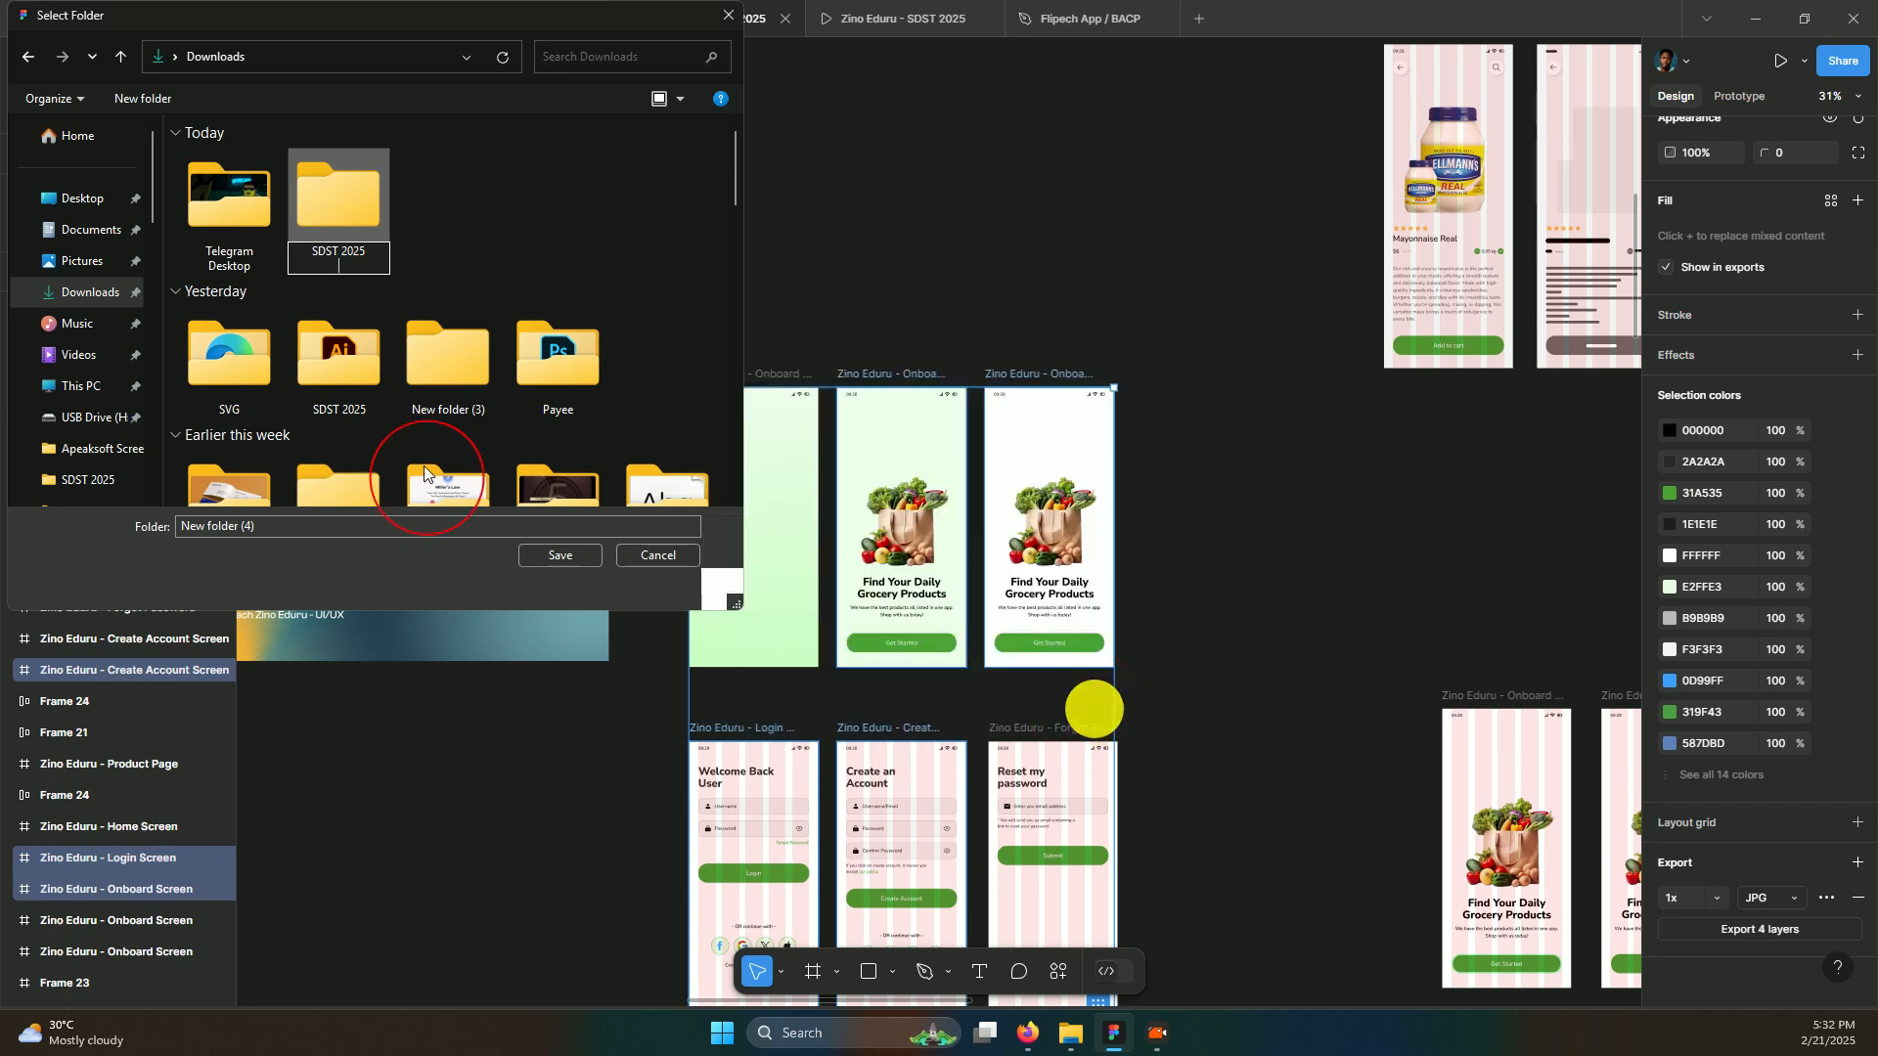
Rename the new folder 'SDST Export', open it and save the exports there
left_click(348, 250)
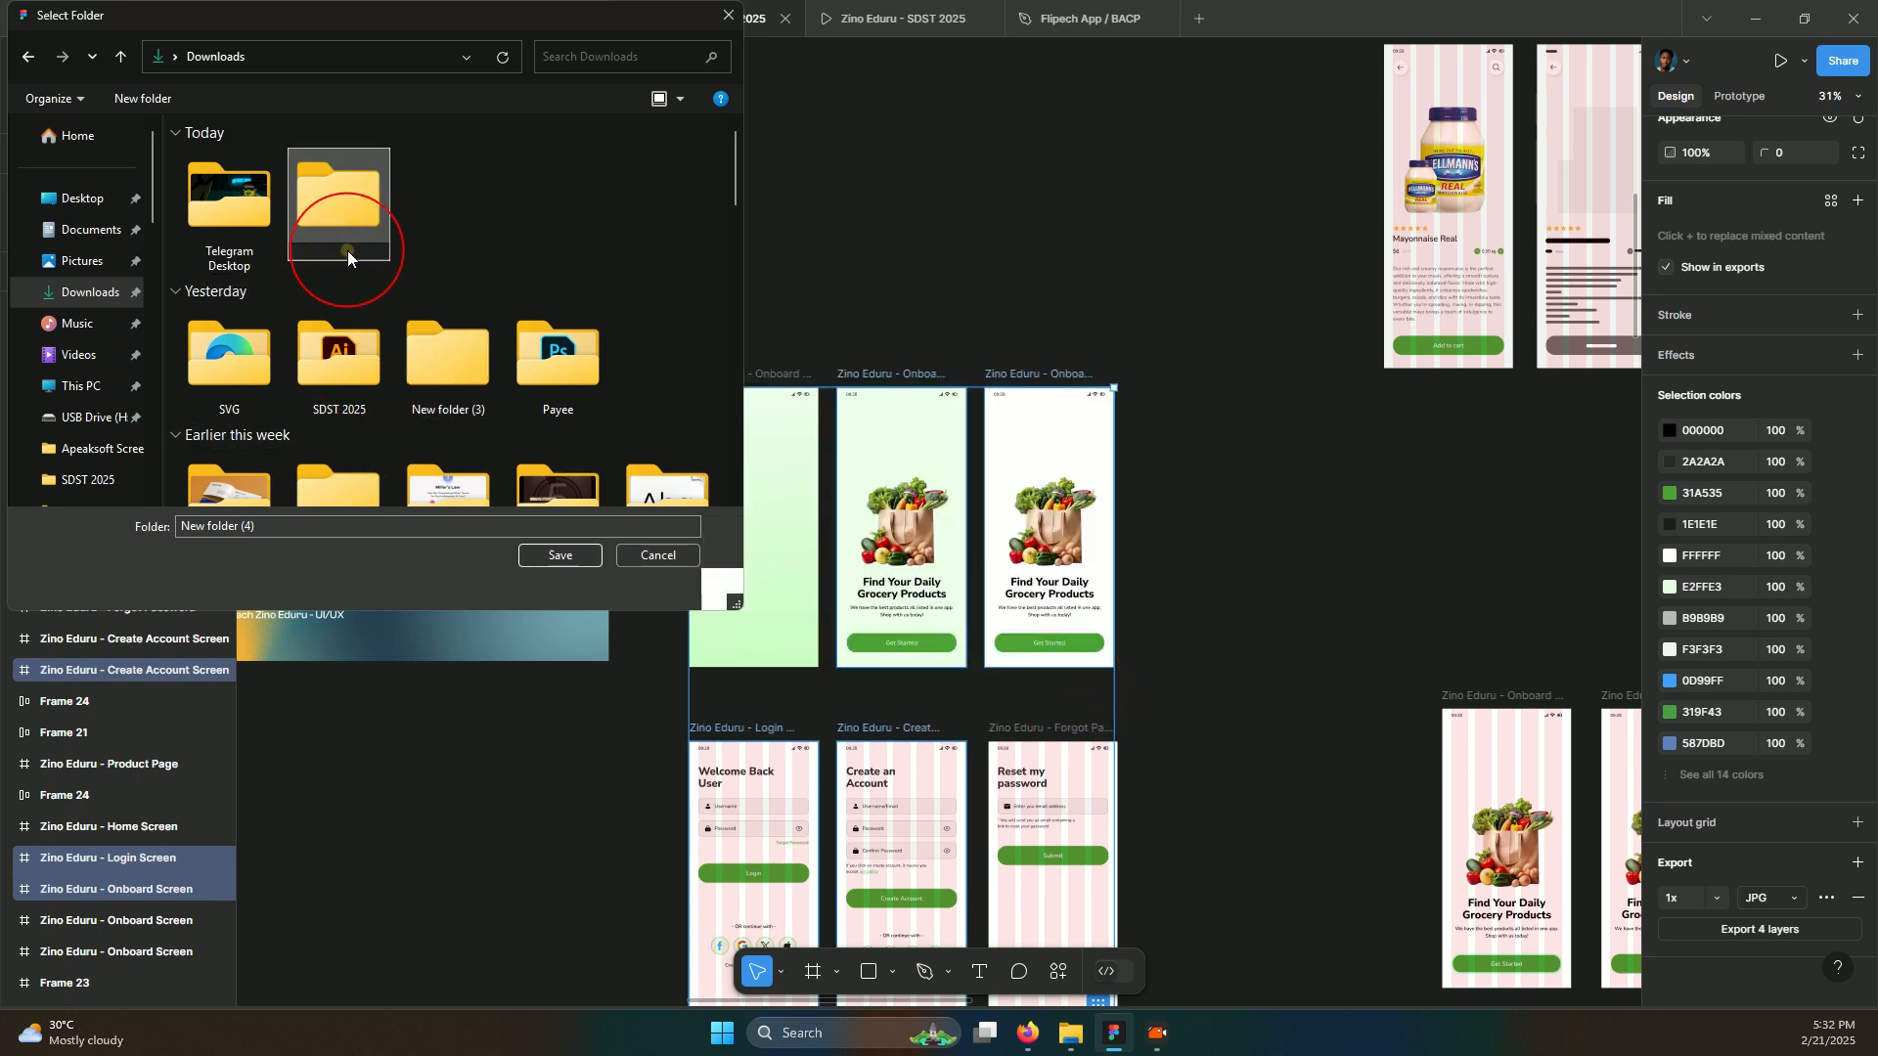
type("SDST")
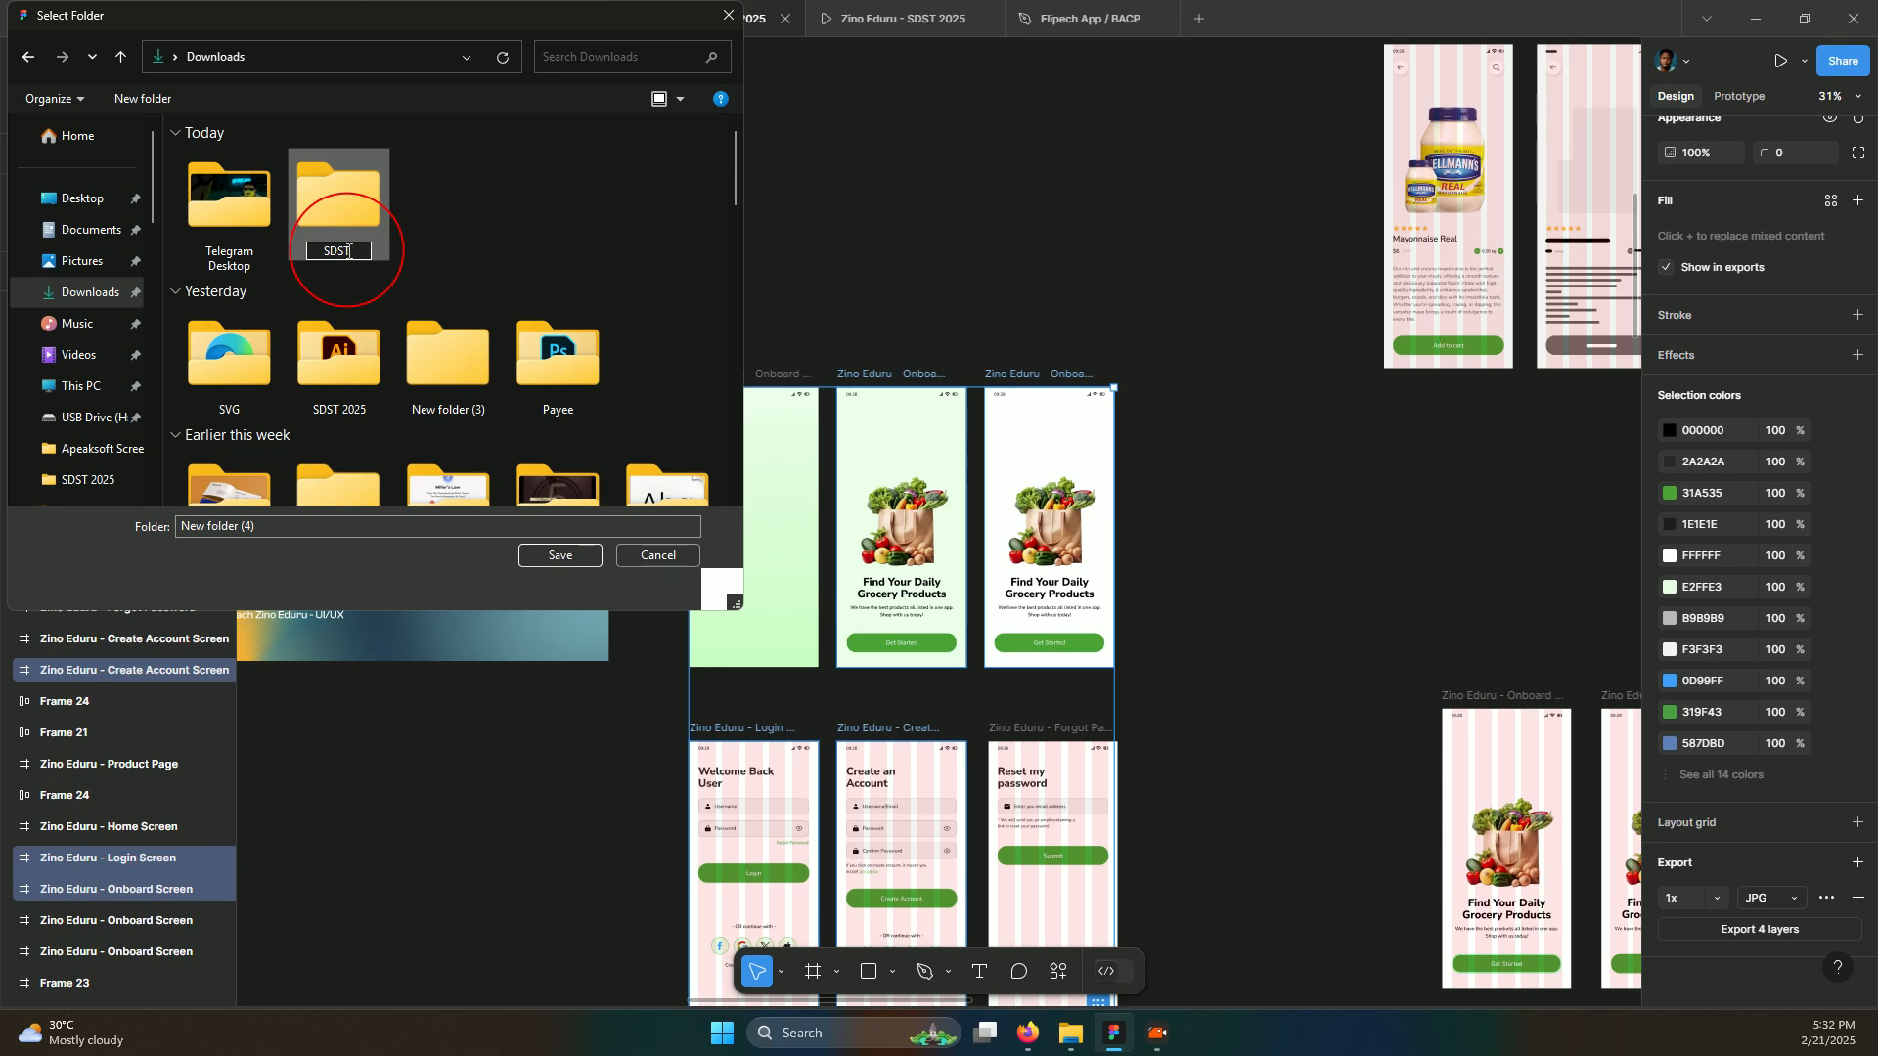
type(" Export")
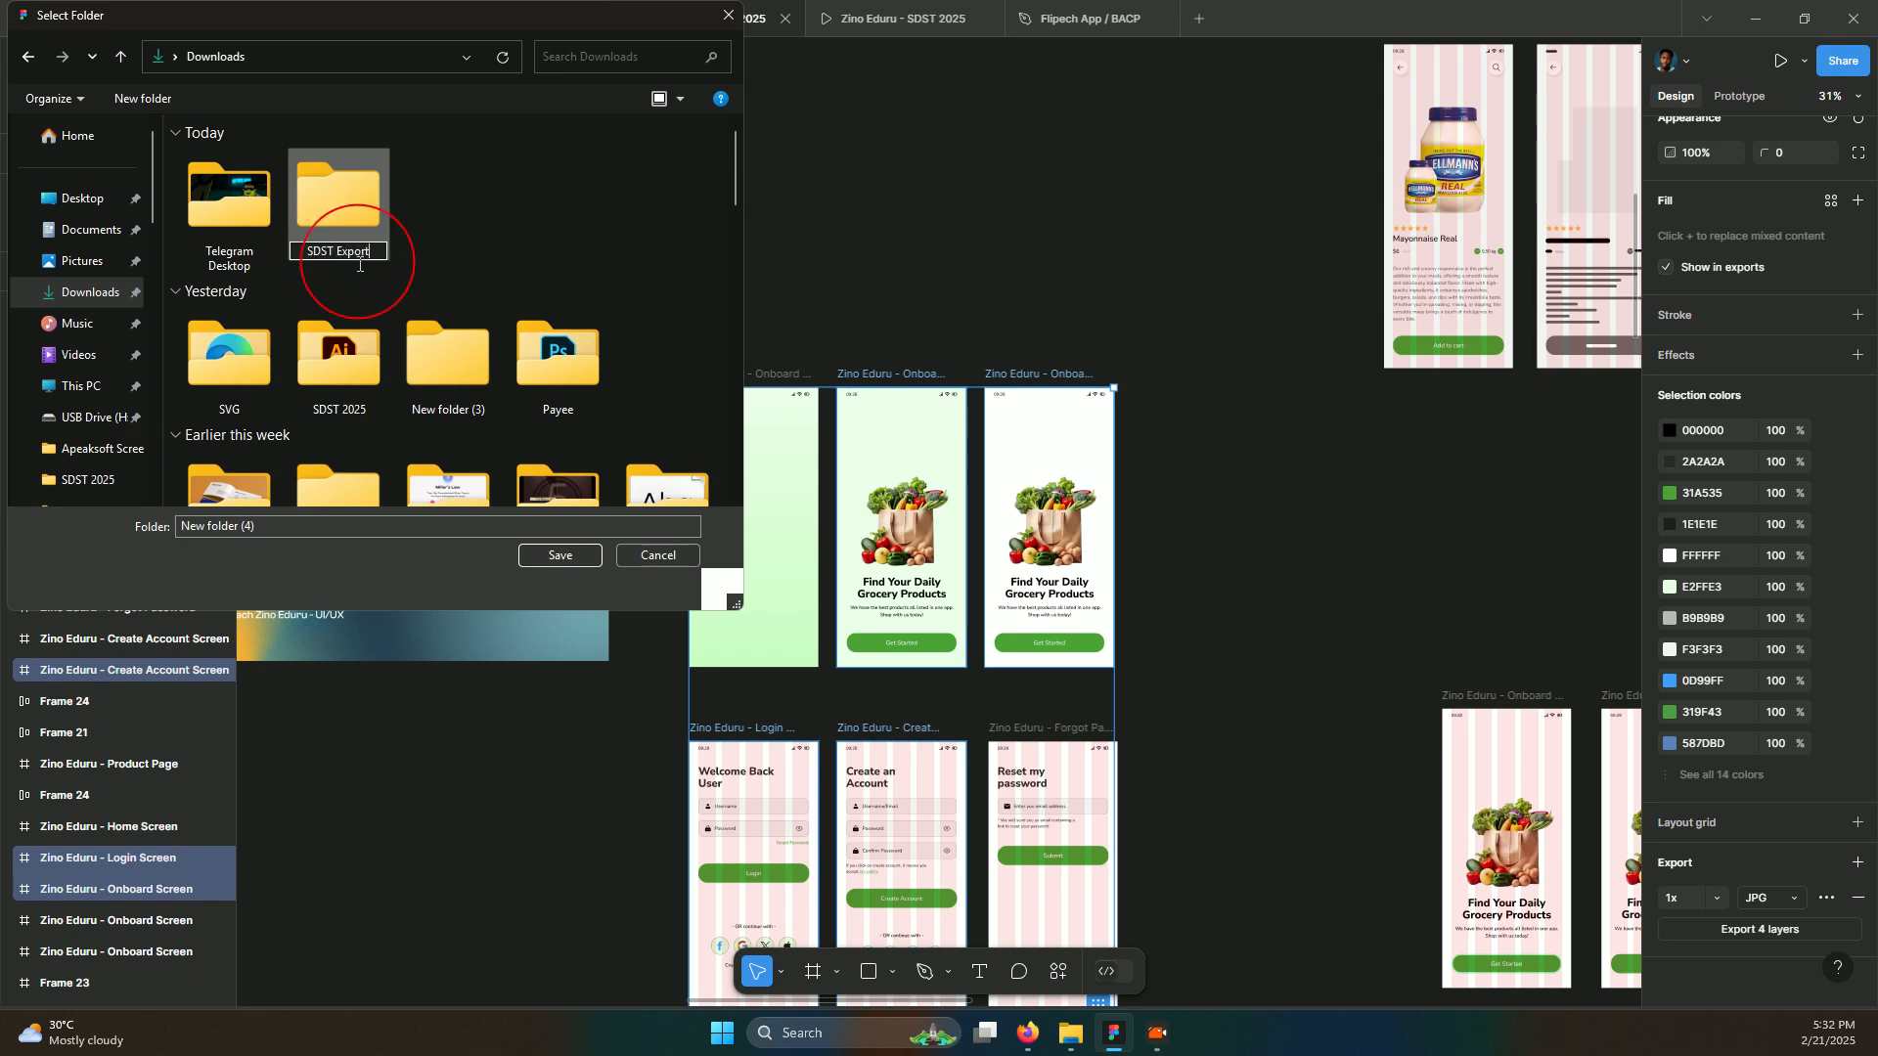
double_click(367, 194)
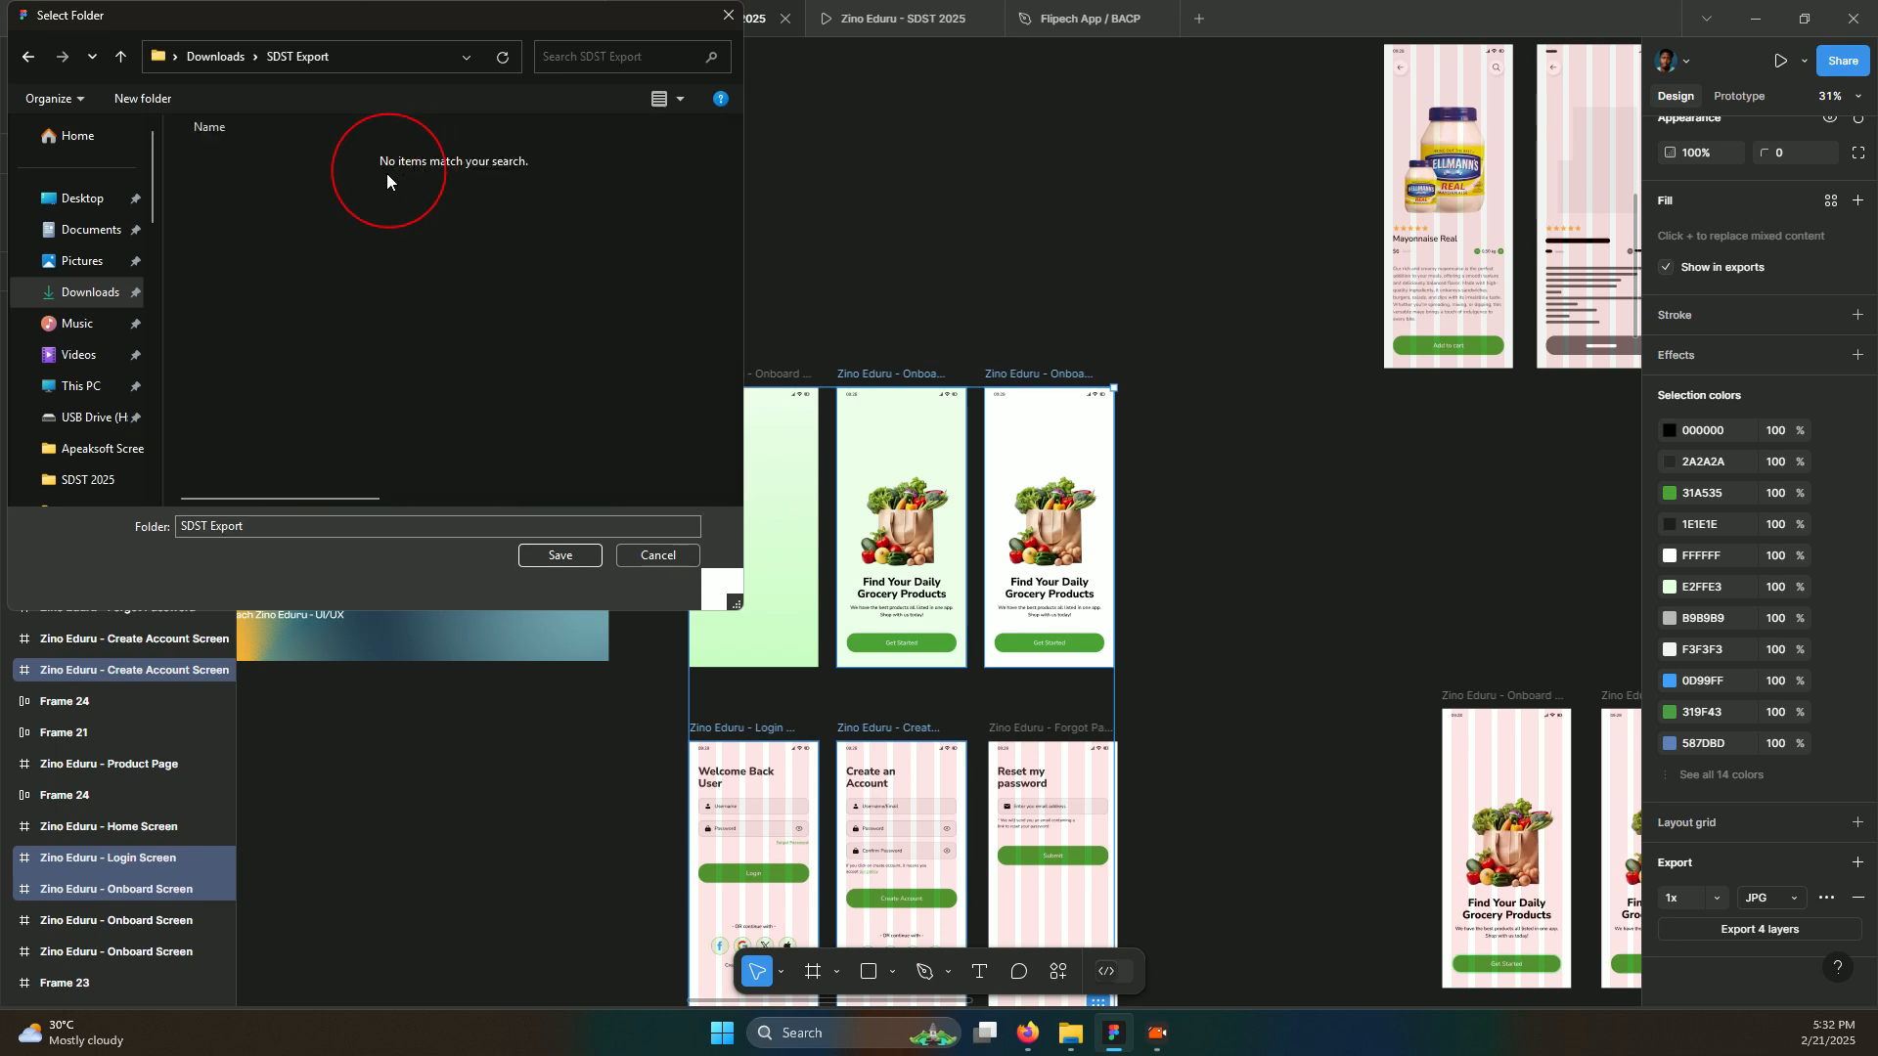
left_click(553, 559)
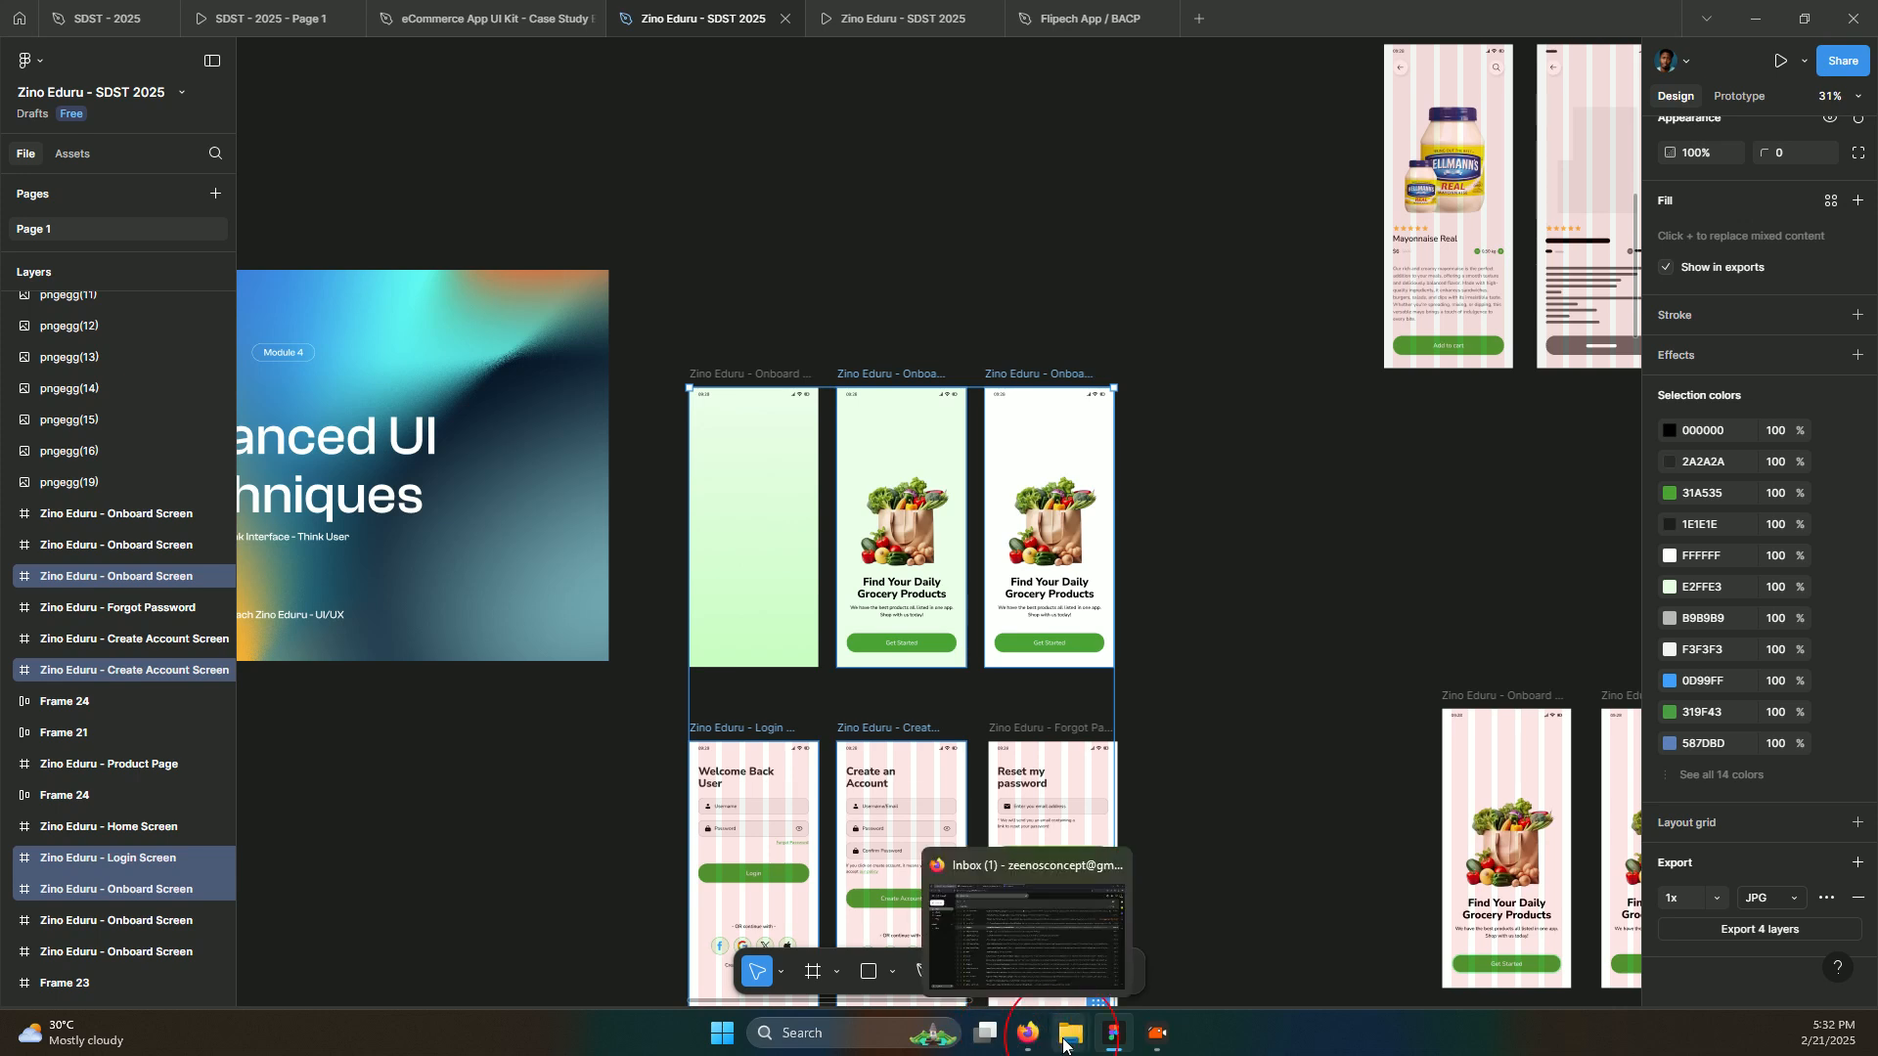
Open the SDST Export folder from Downloads in File Explorer
mouse_move(1049, 1019)
left_click(1026, 959)
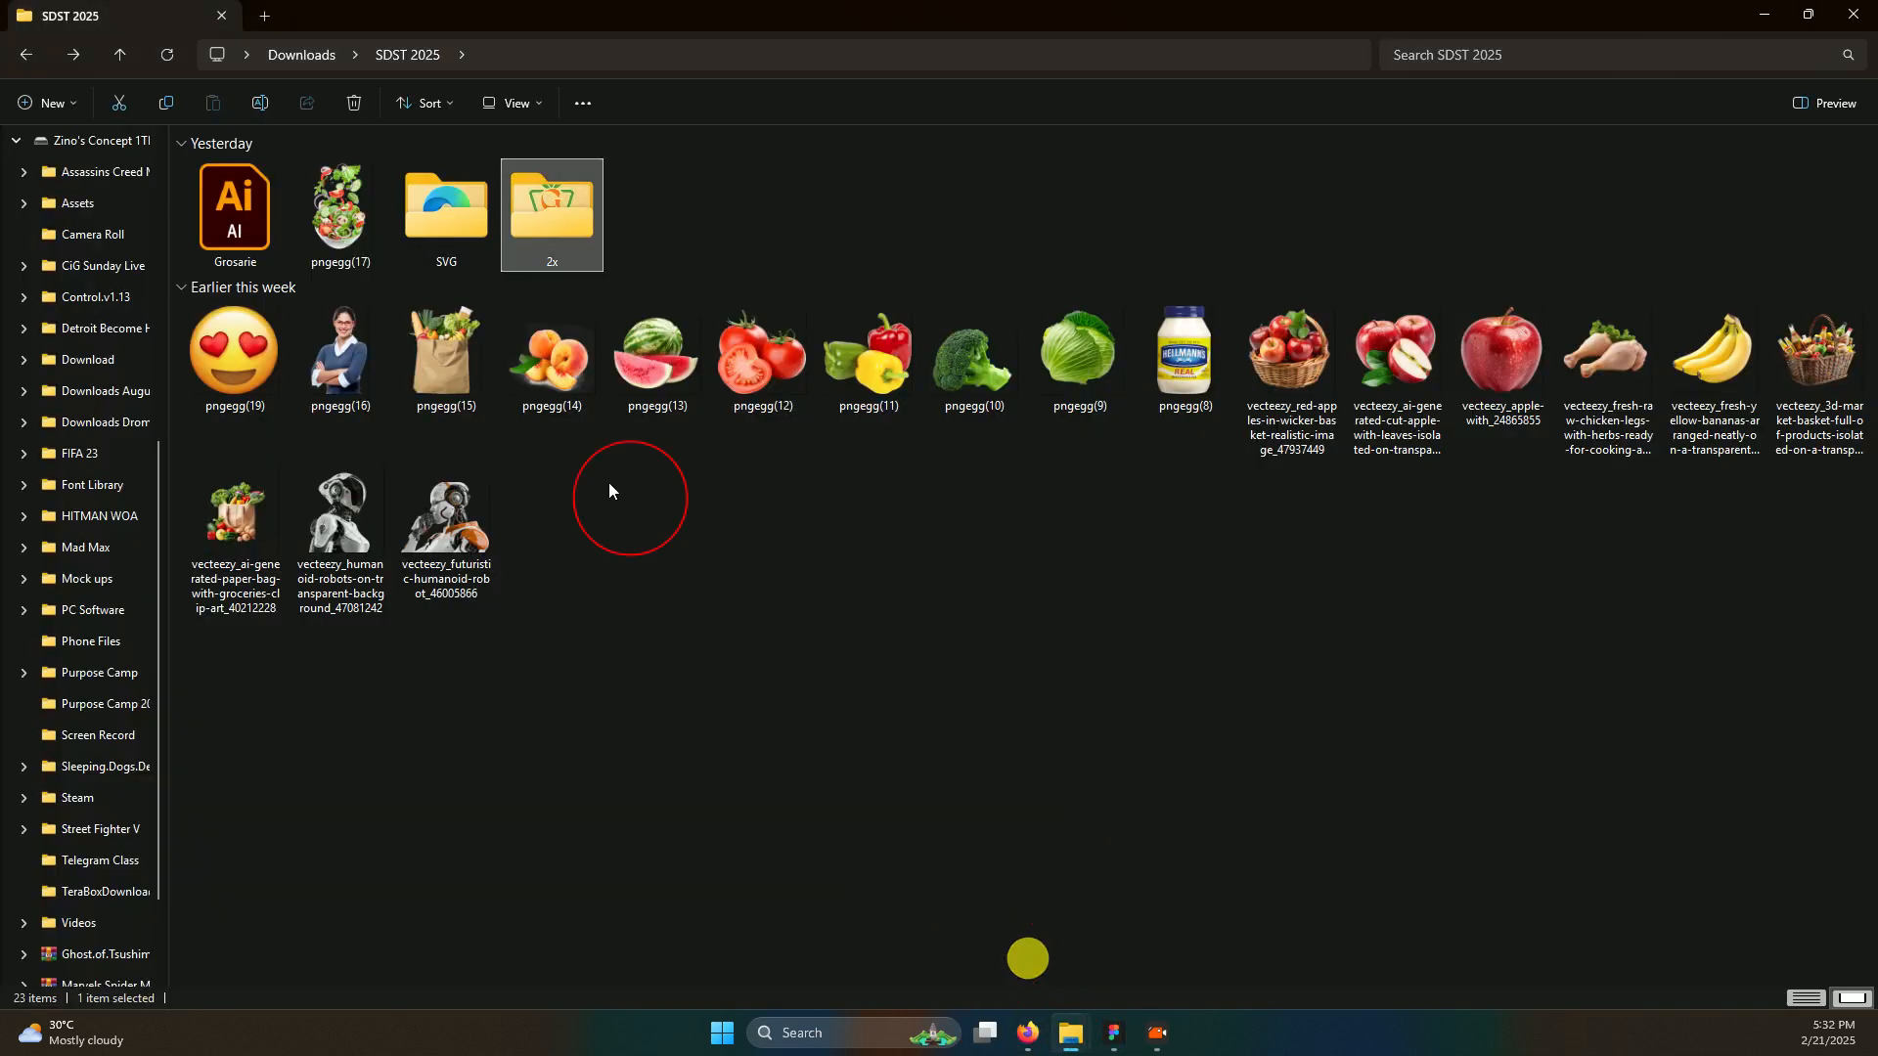
scroll(84, 235, "up", 5)
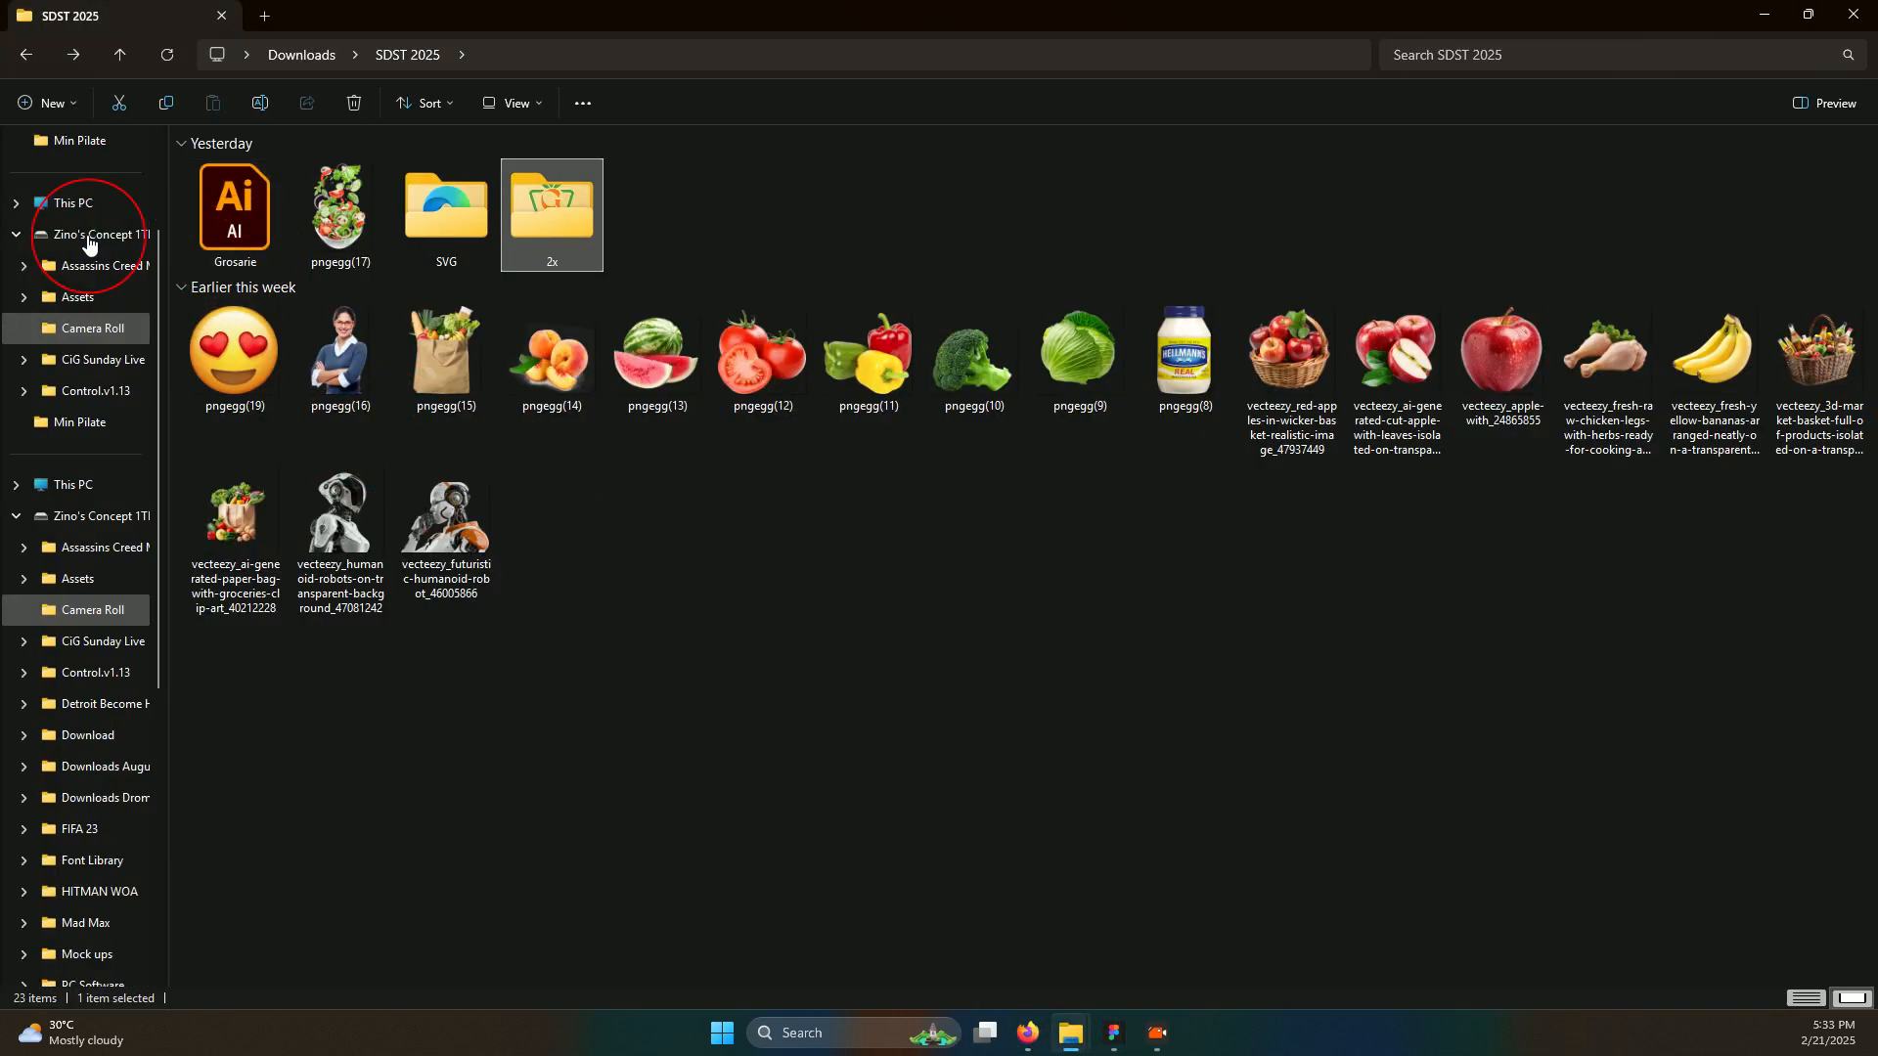
left_click(62, 335)
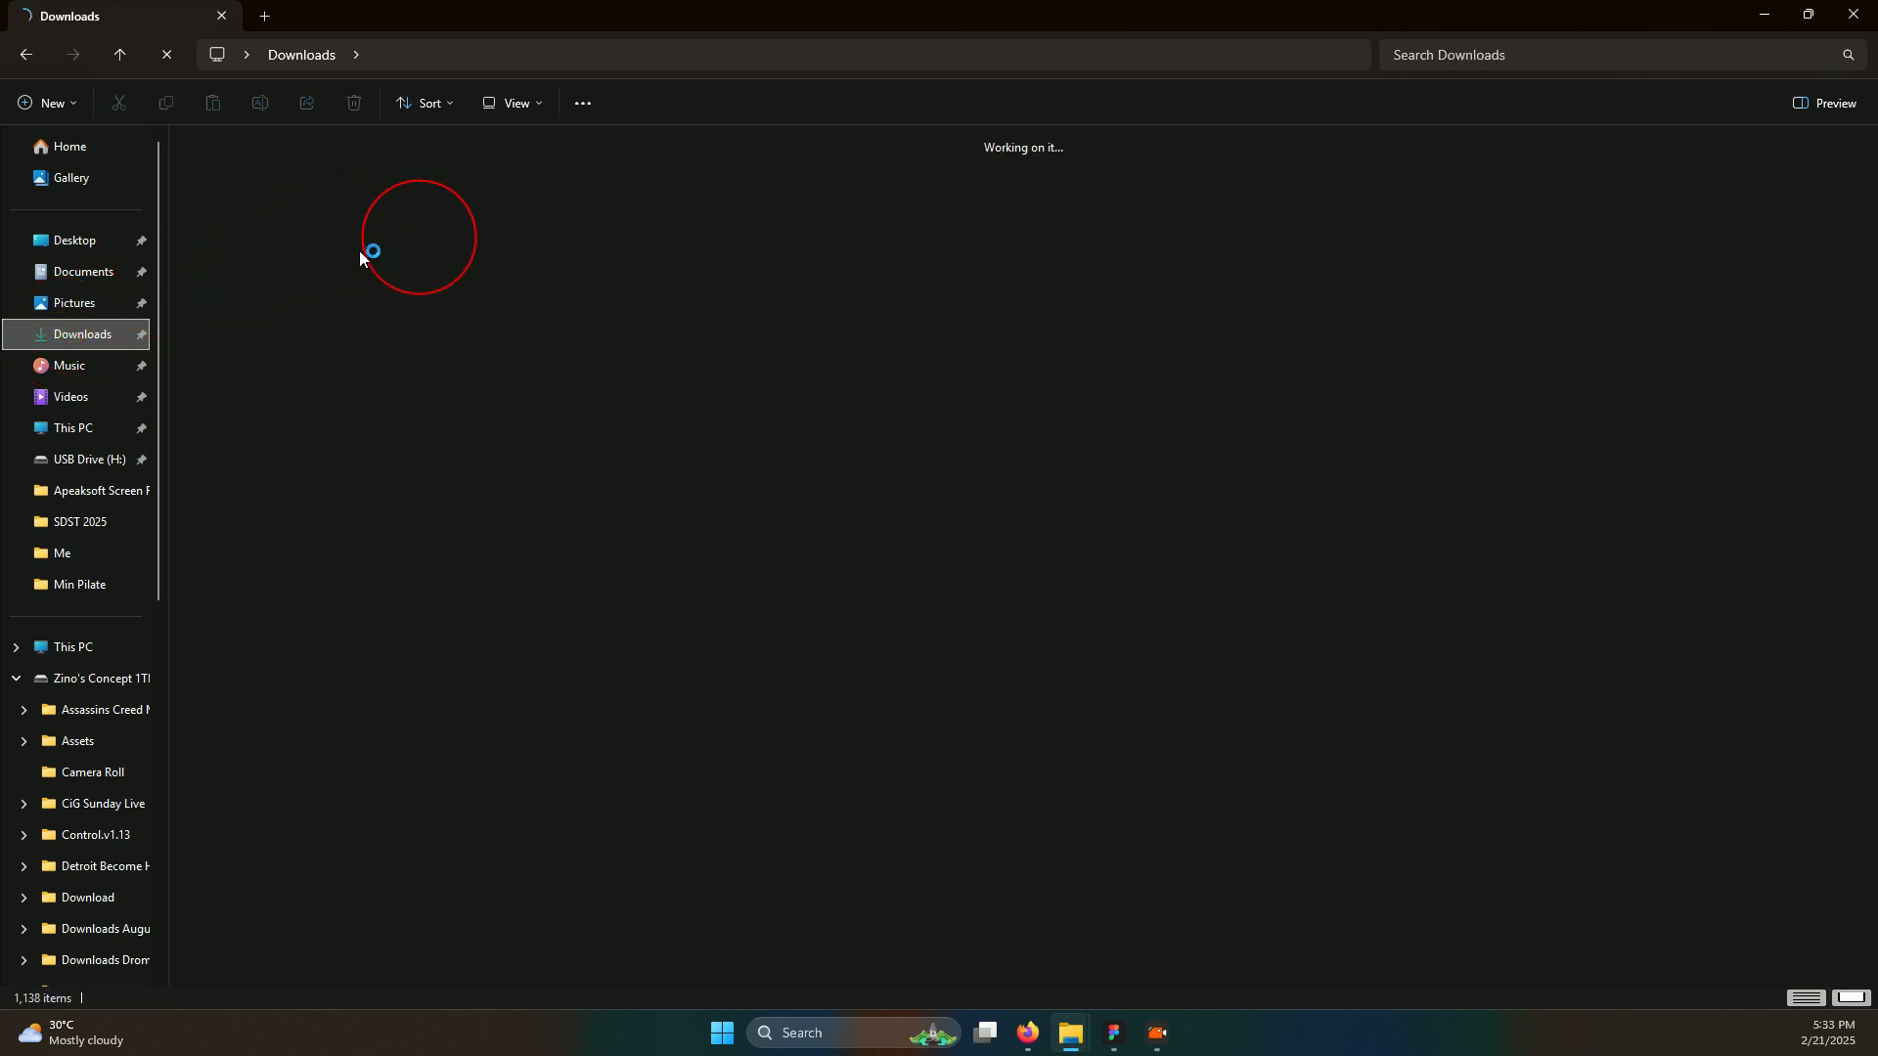
left_click(751, 253)
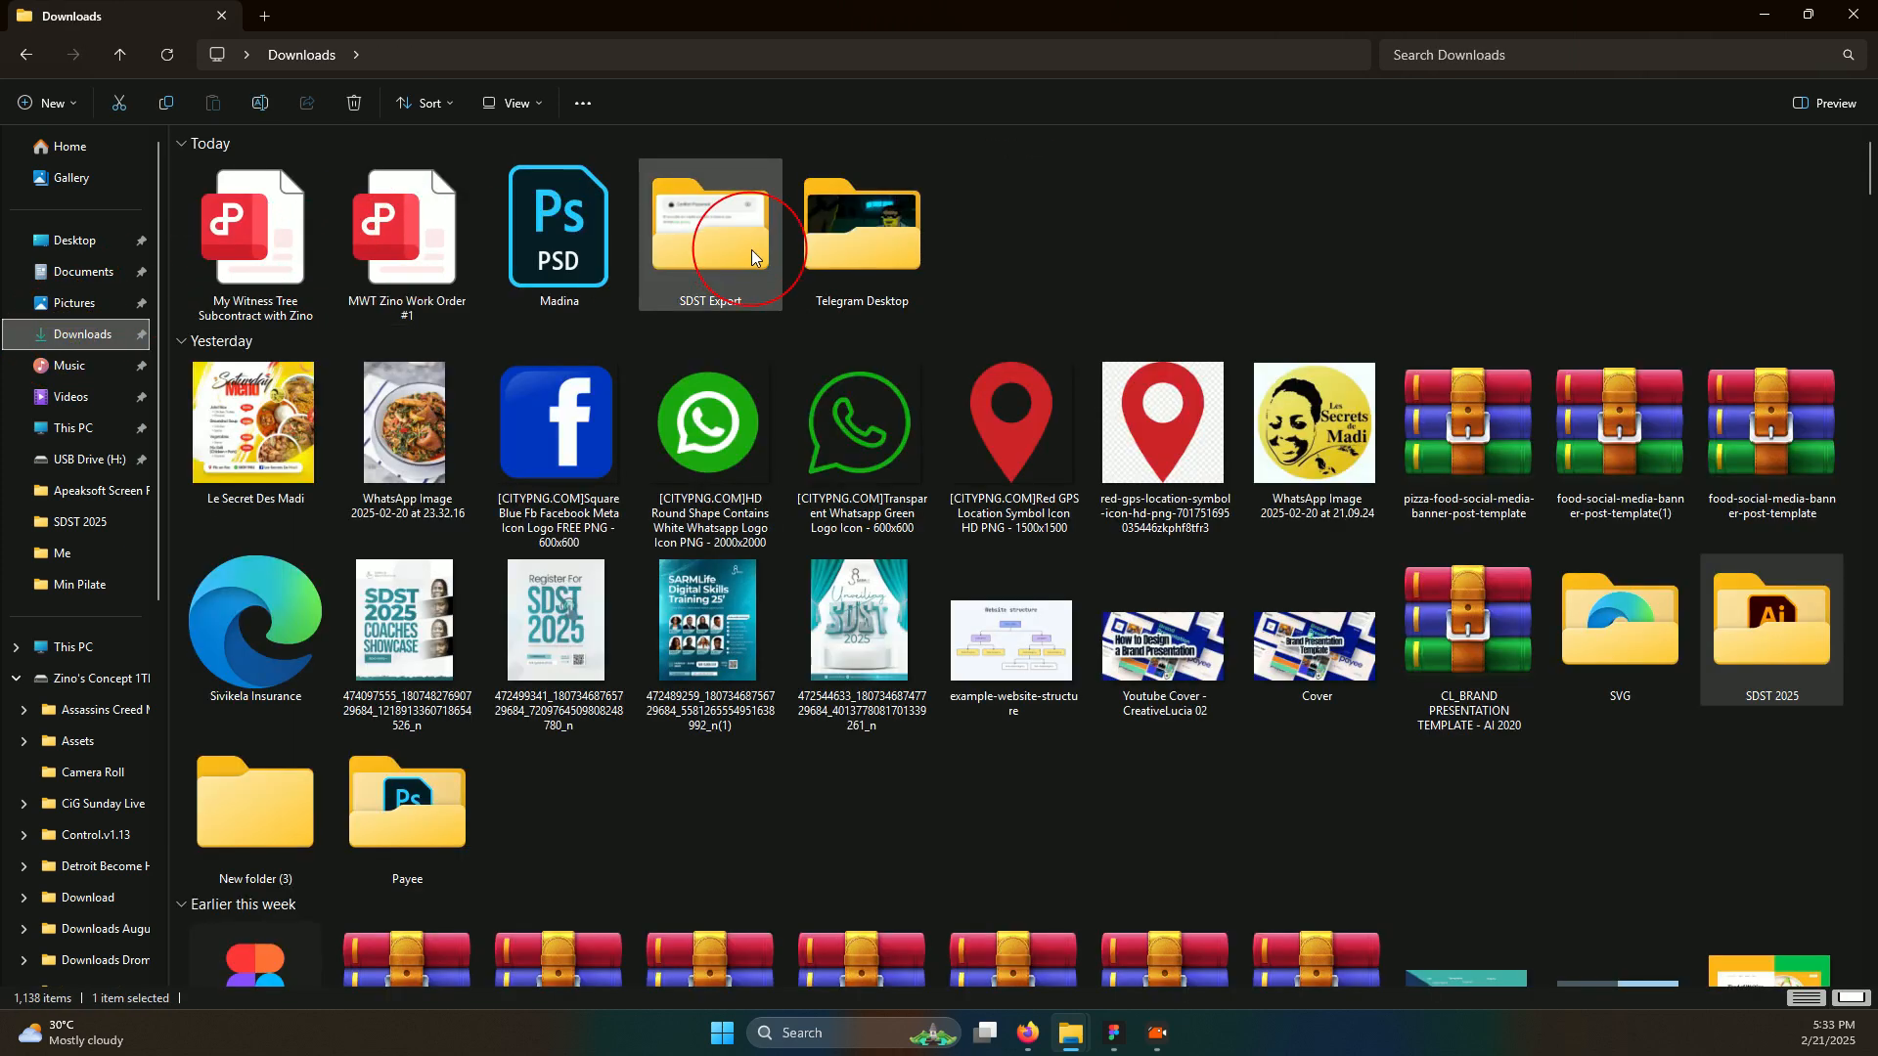
double_click(741, 252)
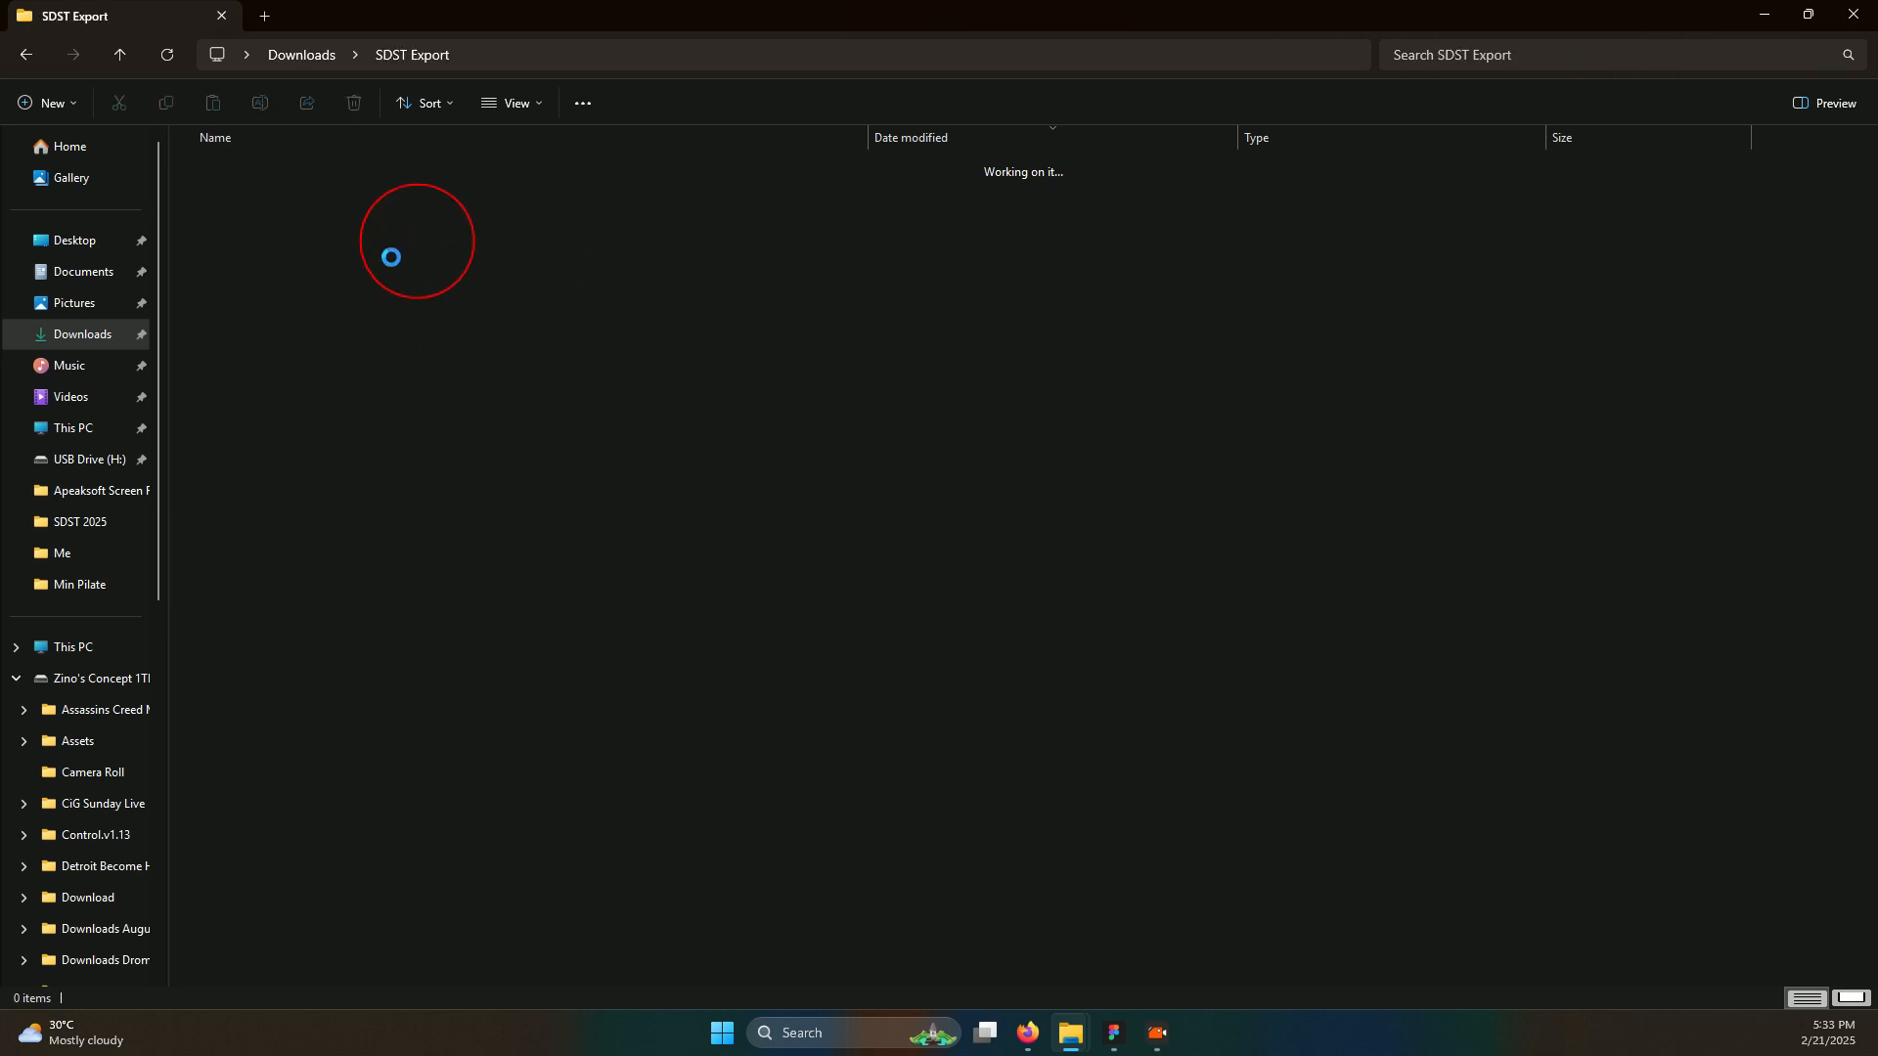
Show the exported JPGs as large icons and open the Onboard Screen image
left_click(522, 106)
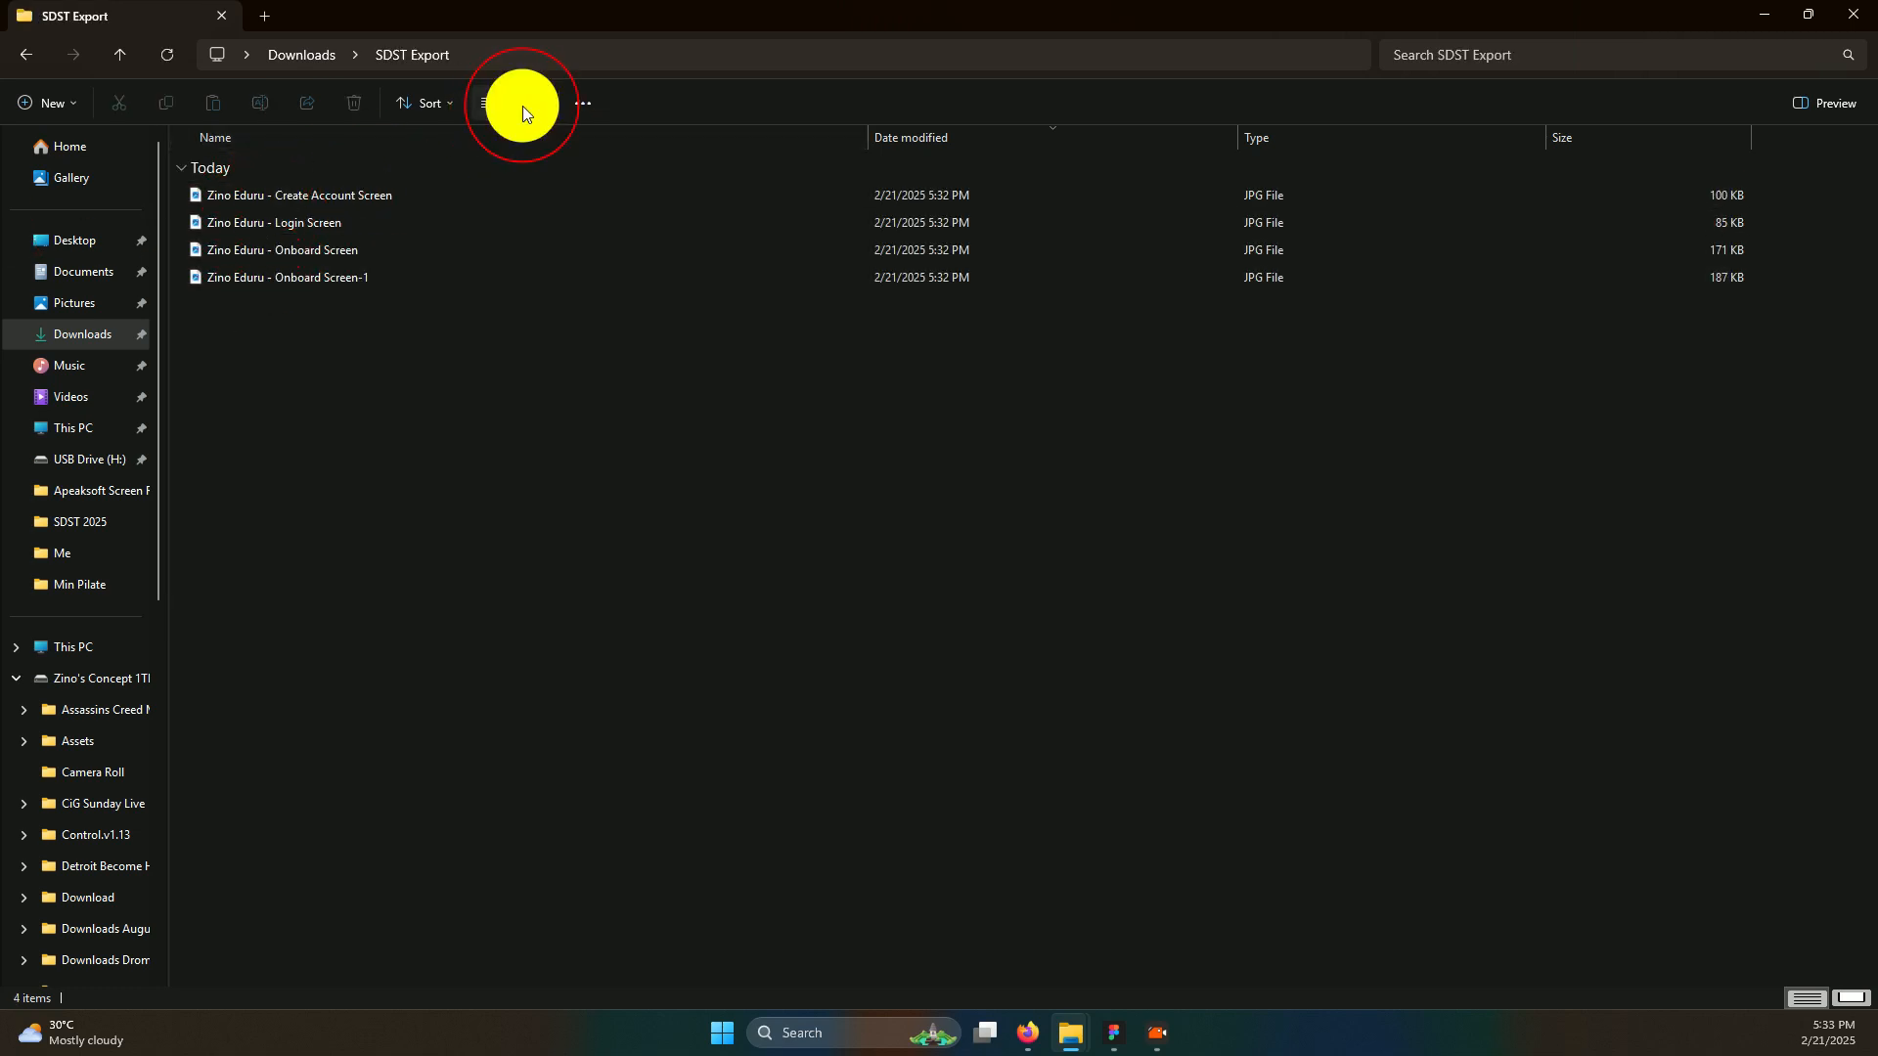
left_click(498, 181)
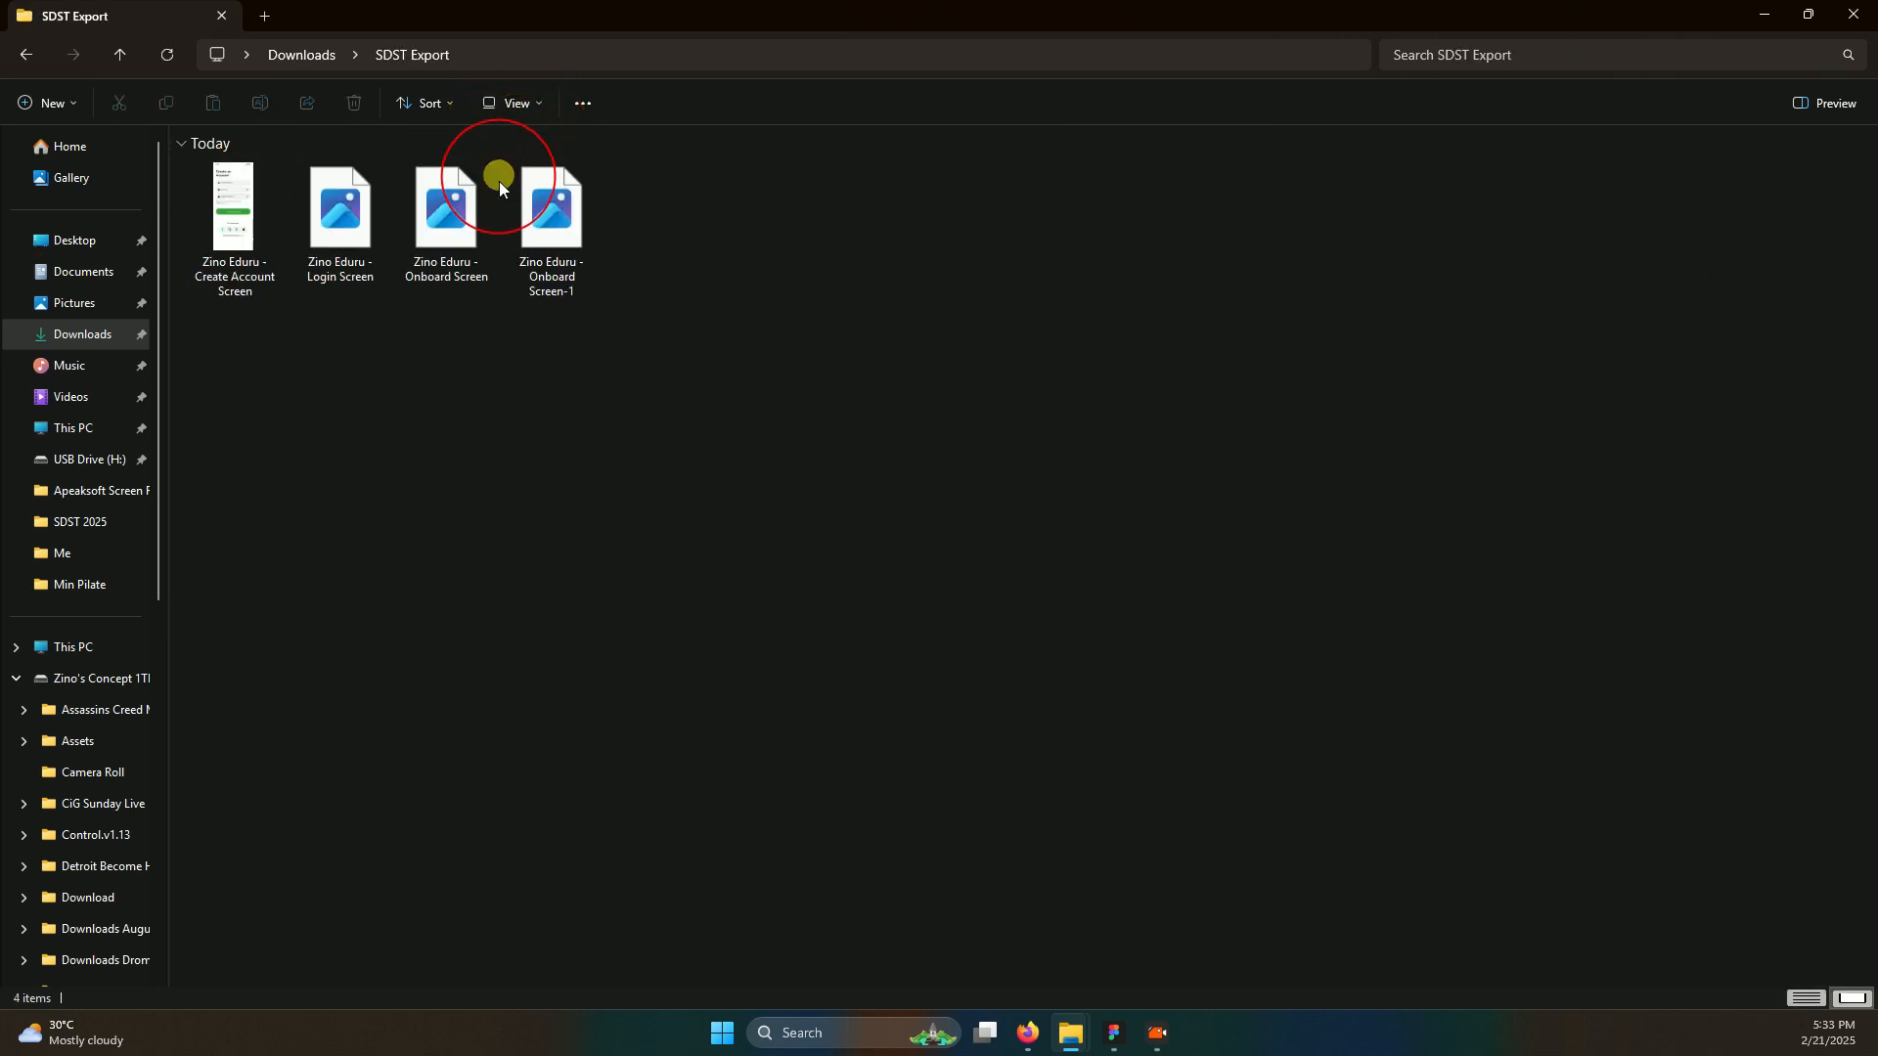
left_click(429, 217)
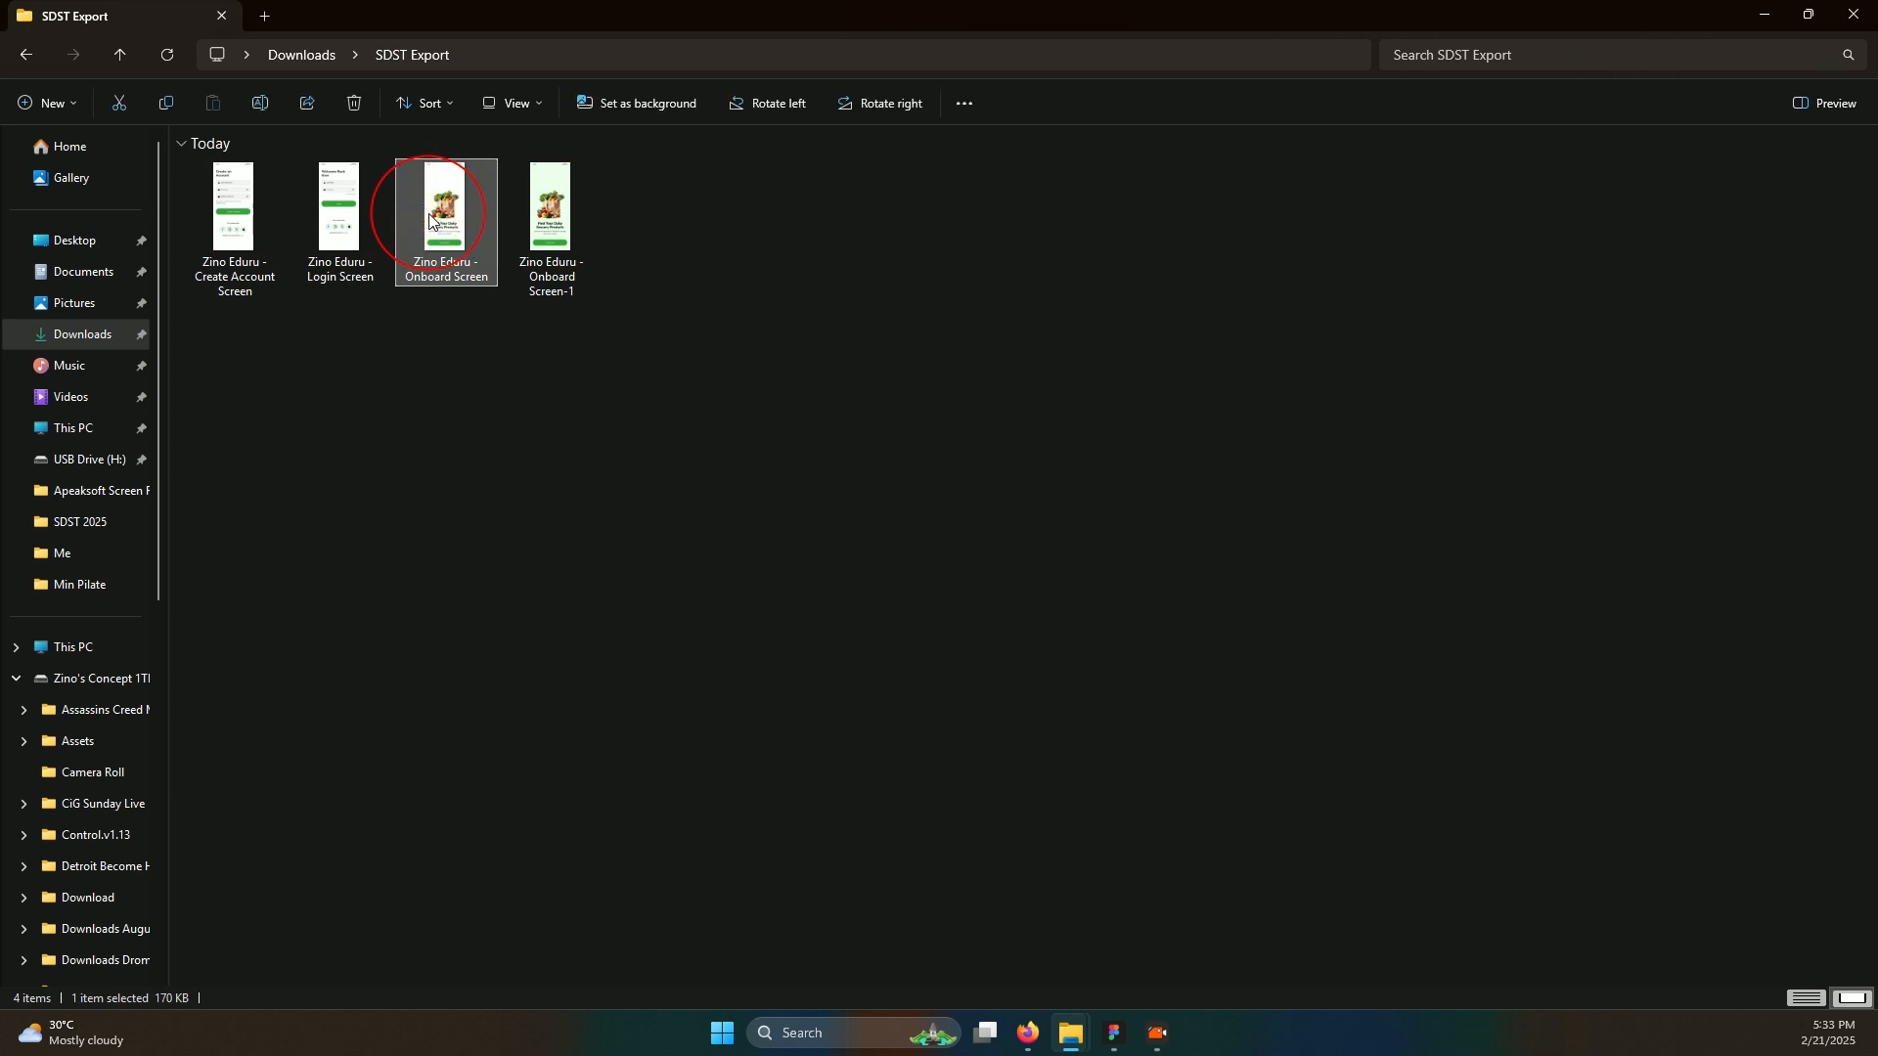
left_click(170, 1021)
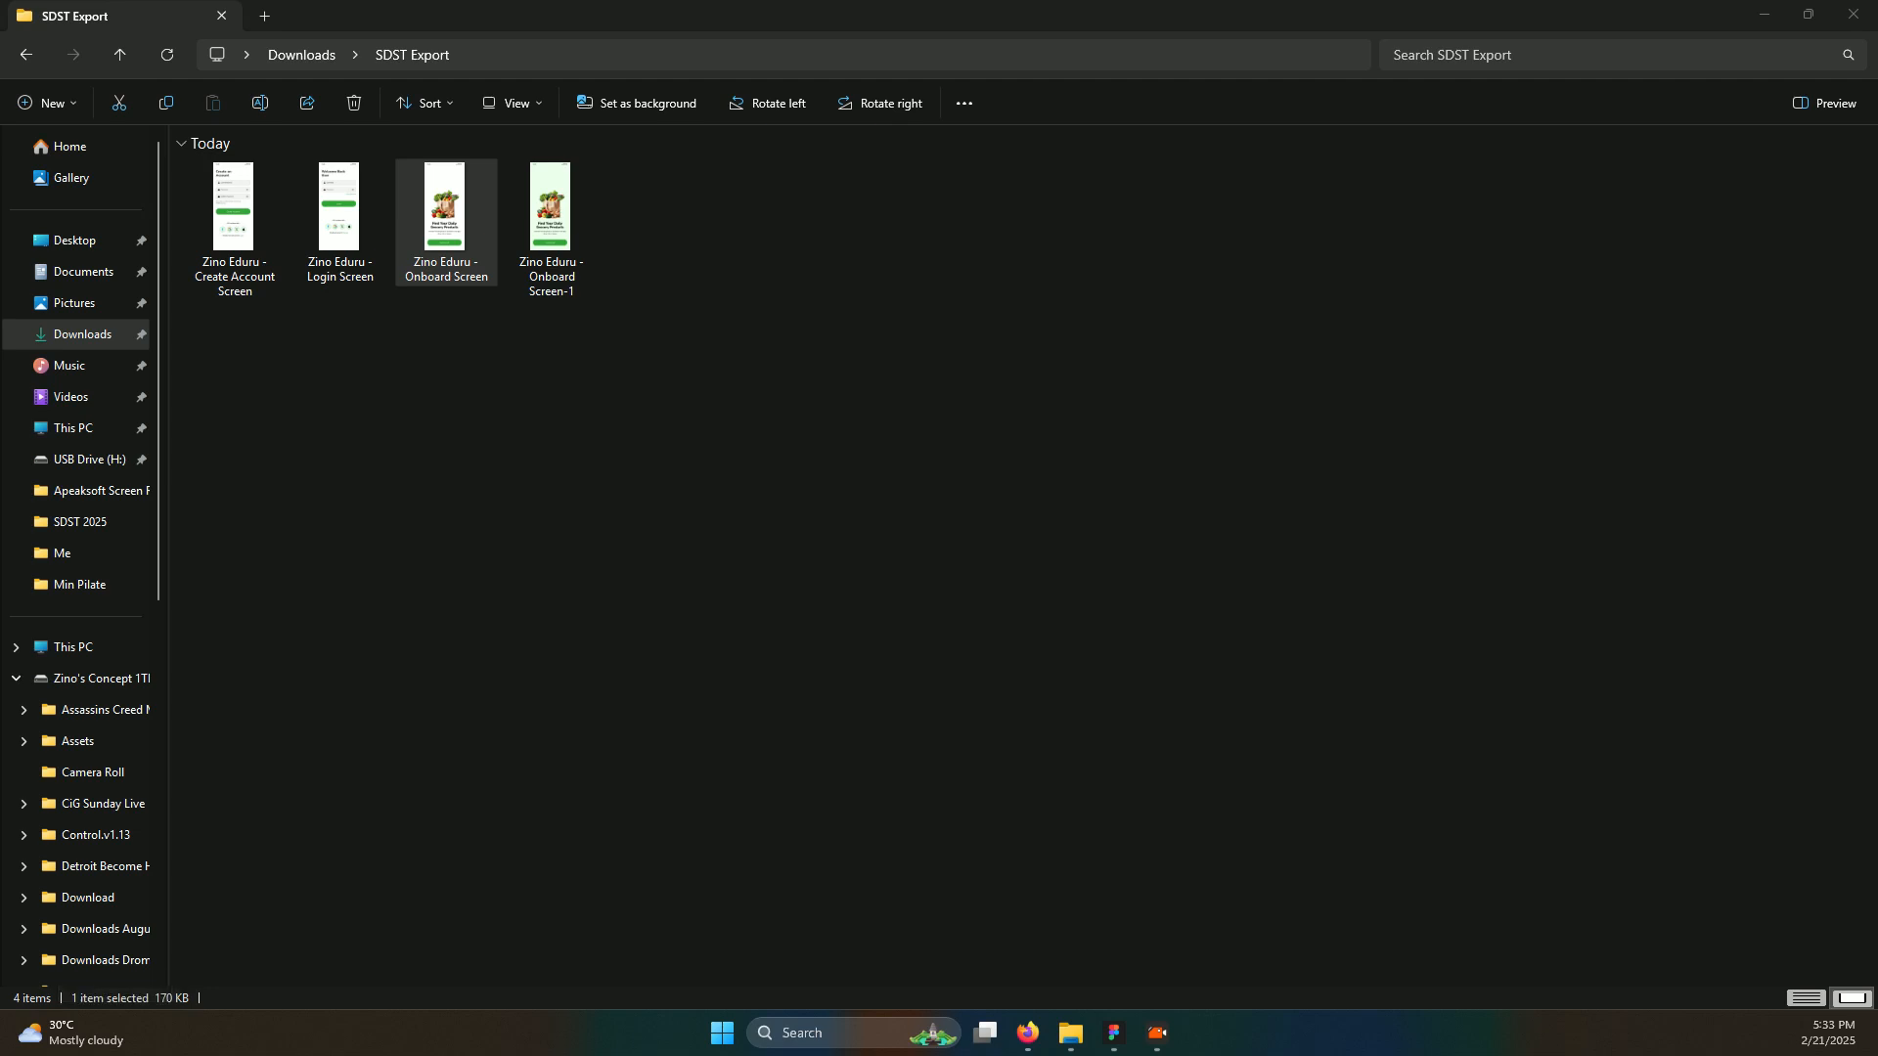
Zoom in and out on the Onboard Screen export in Photos to inspect it
left_click(1064, 166)
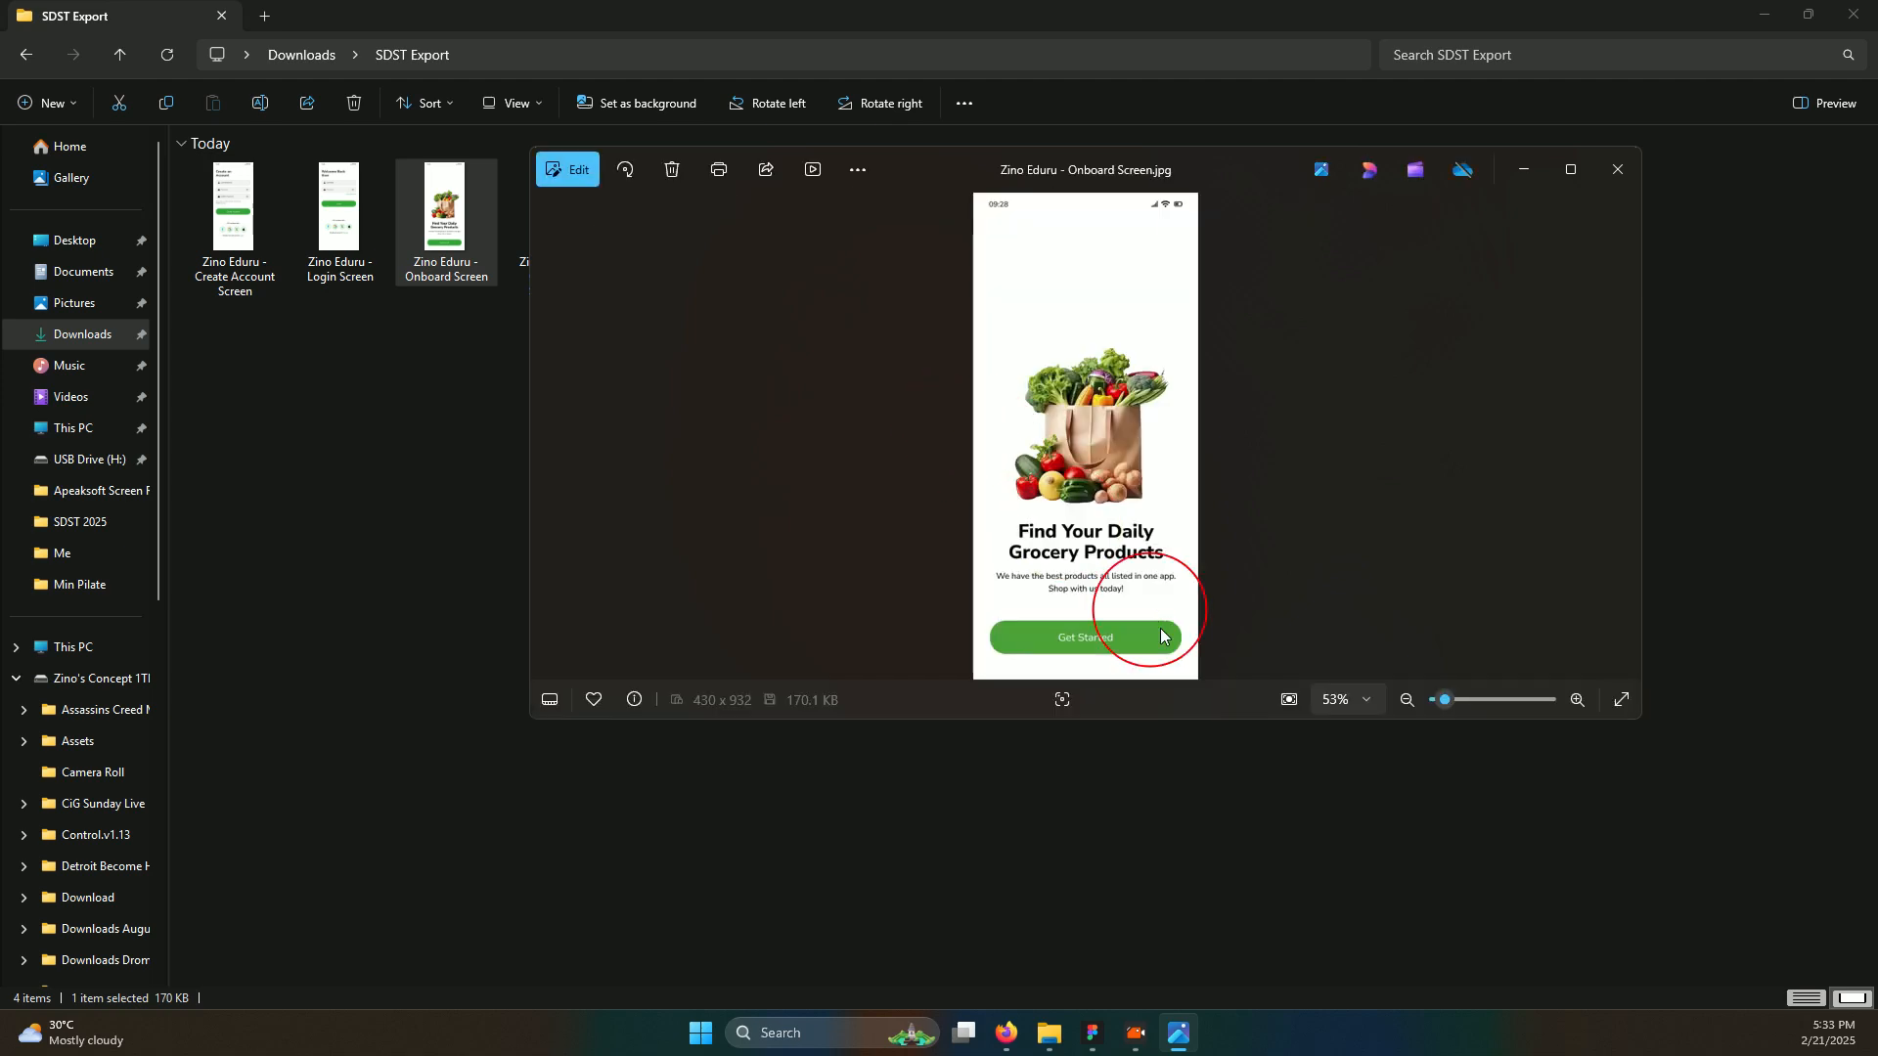
scroll(1111, 583, "up", 5)
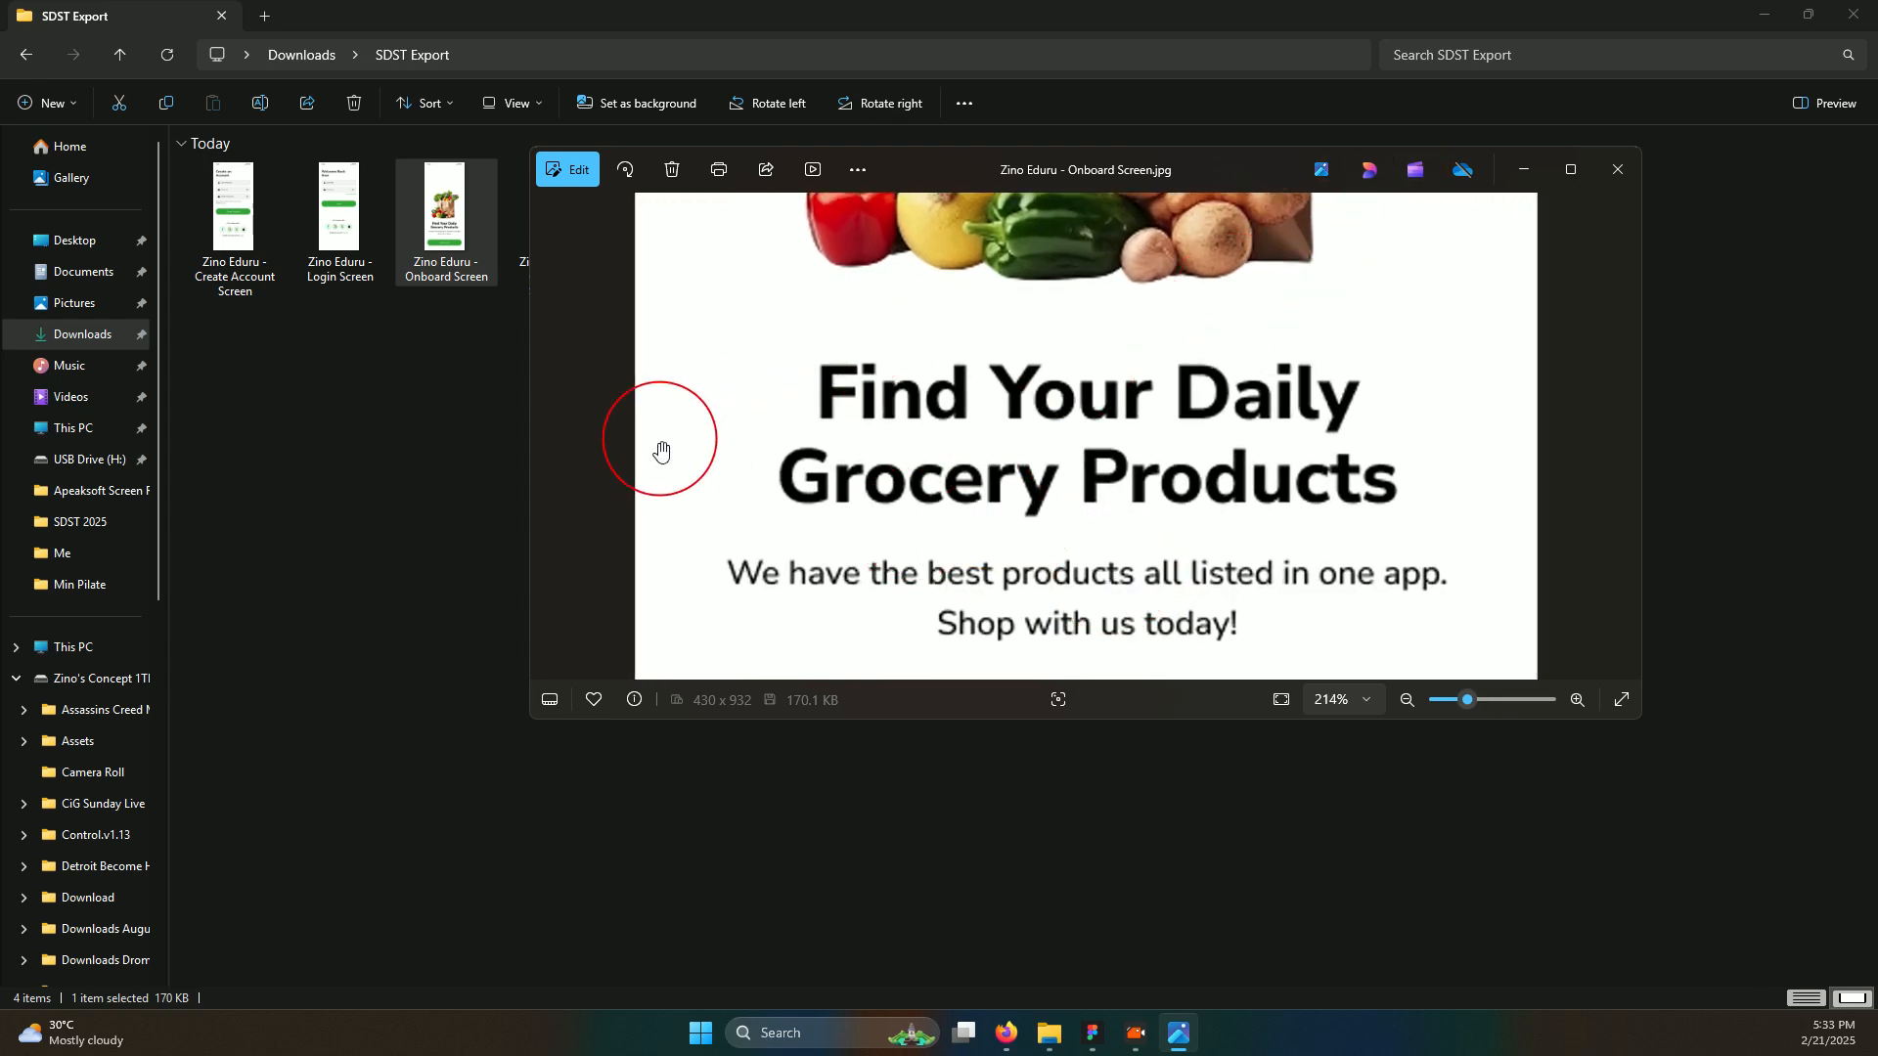
scroll(807, 431, "down", 4)
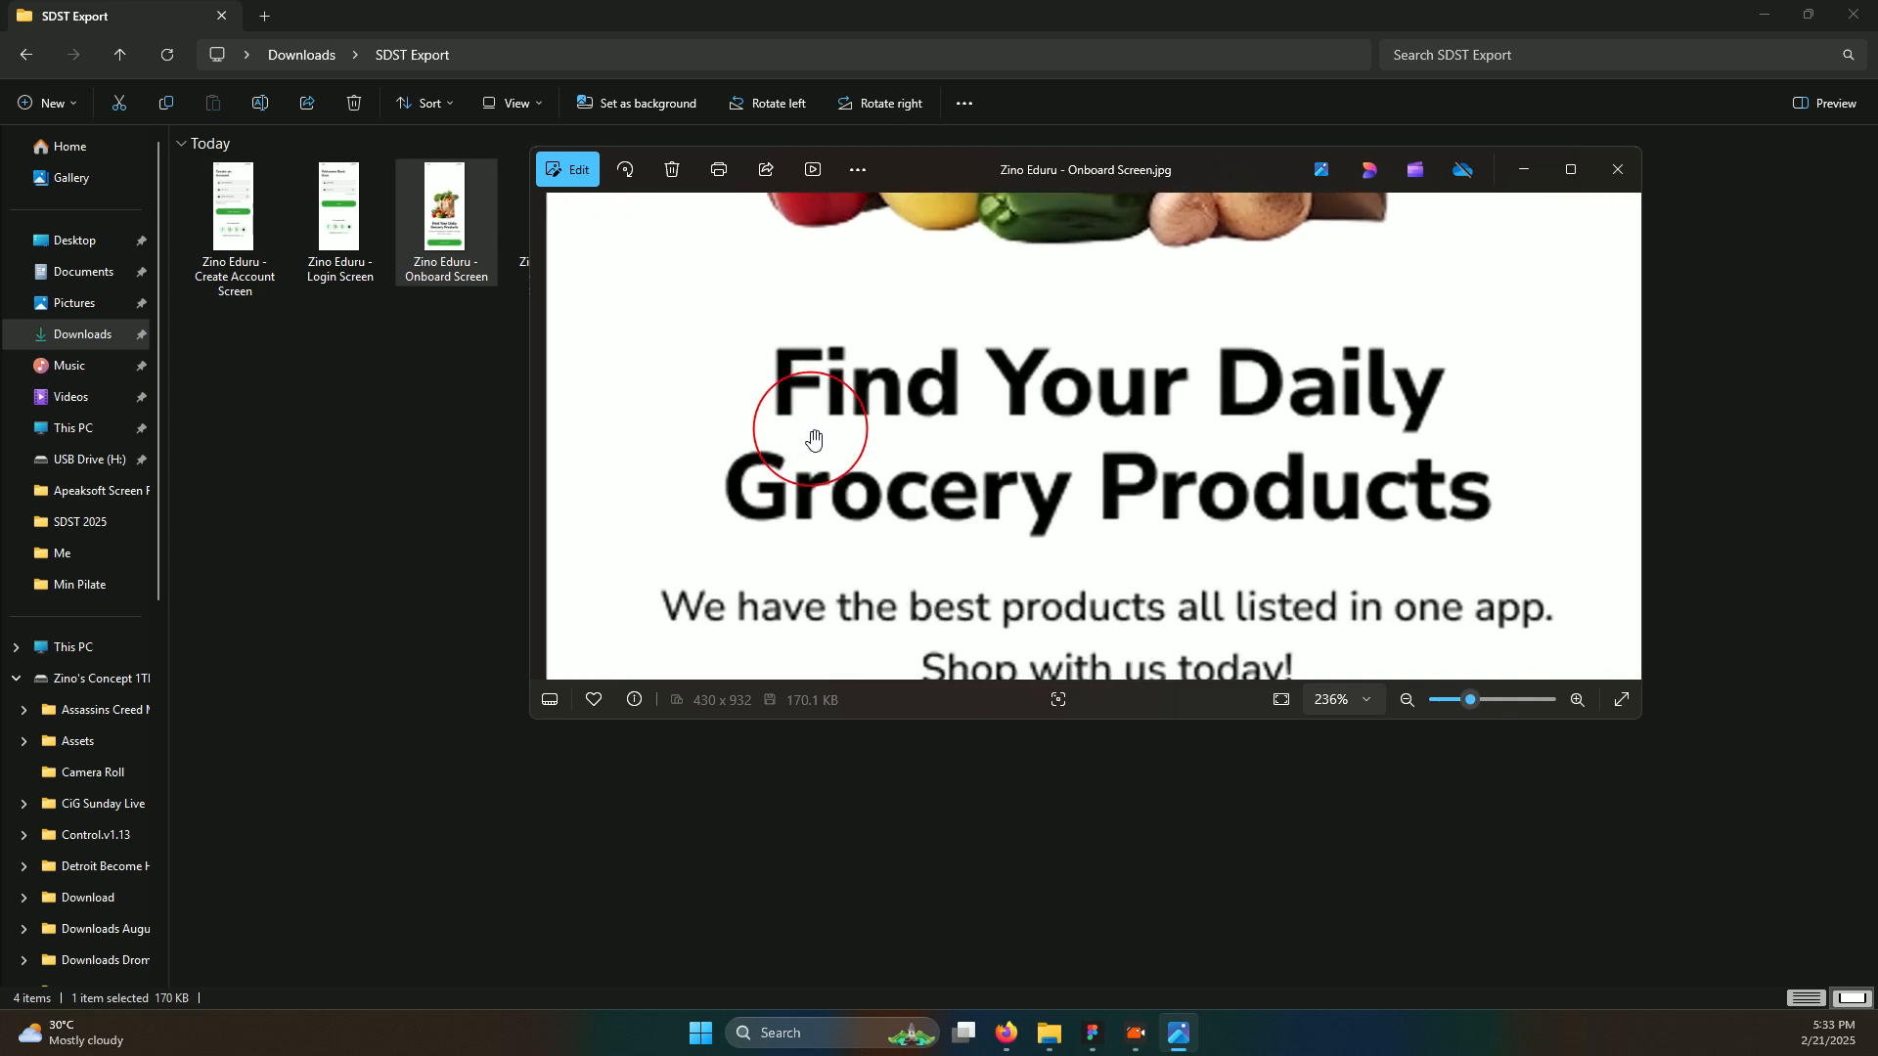
scroll(812, 430, "down", 2)
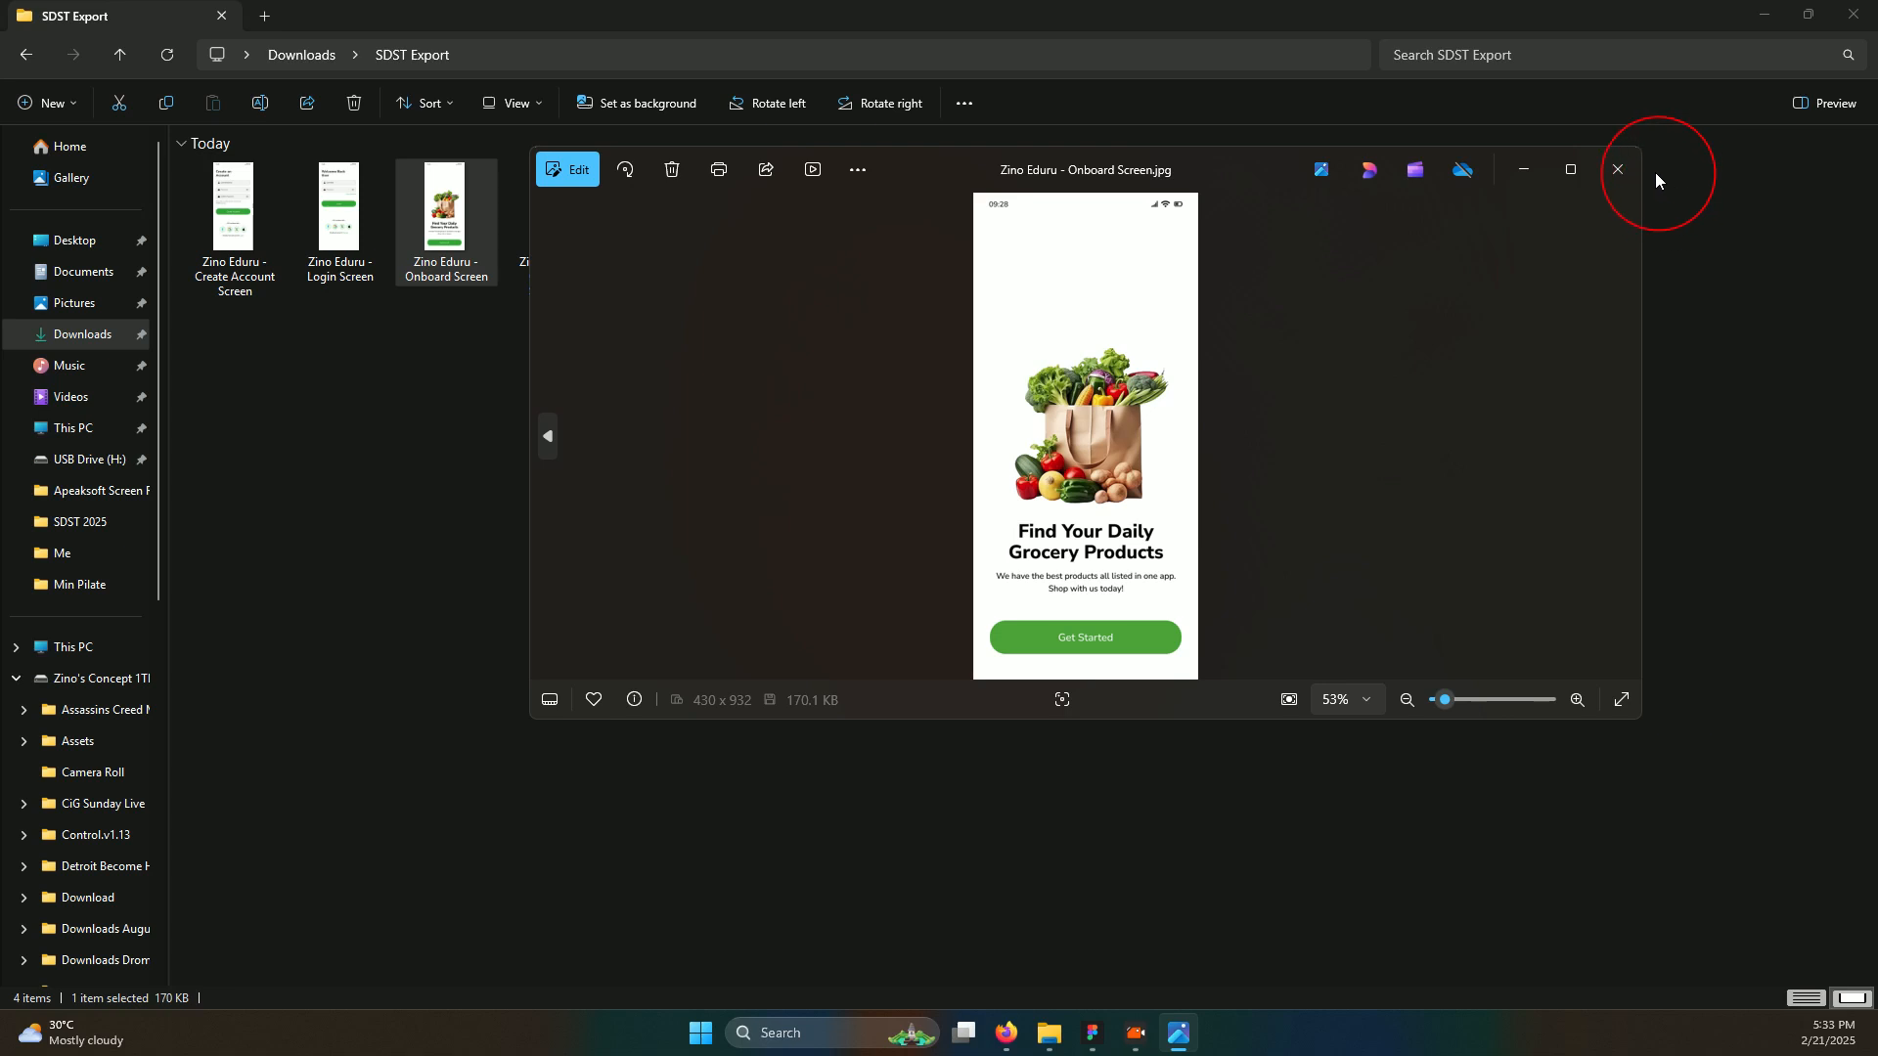
Close the viewer and open the Create Account Screen JPG
left_click(1616, 170)
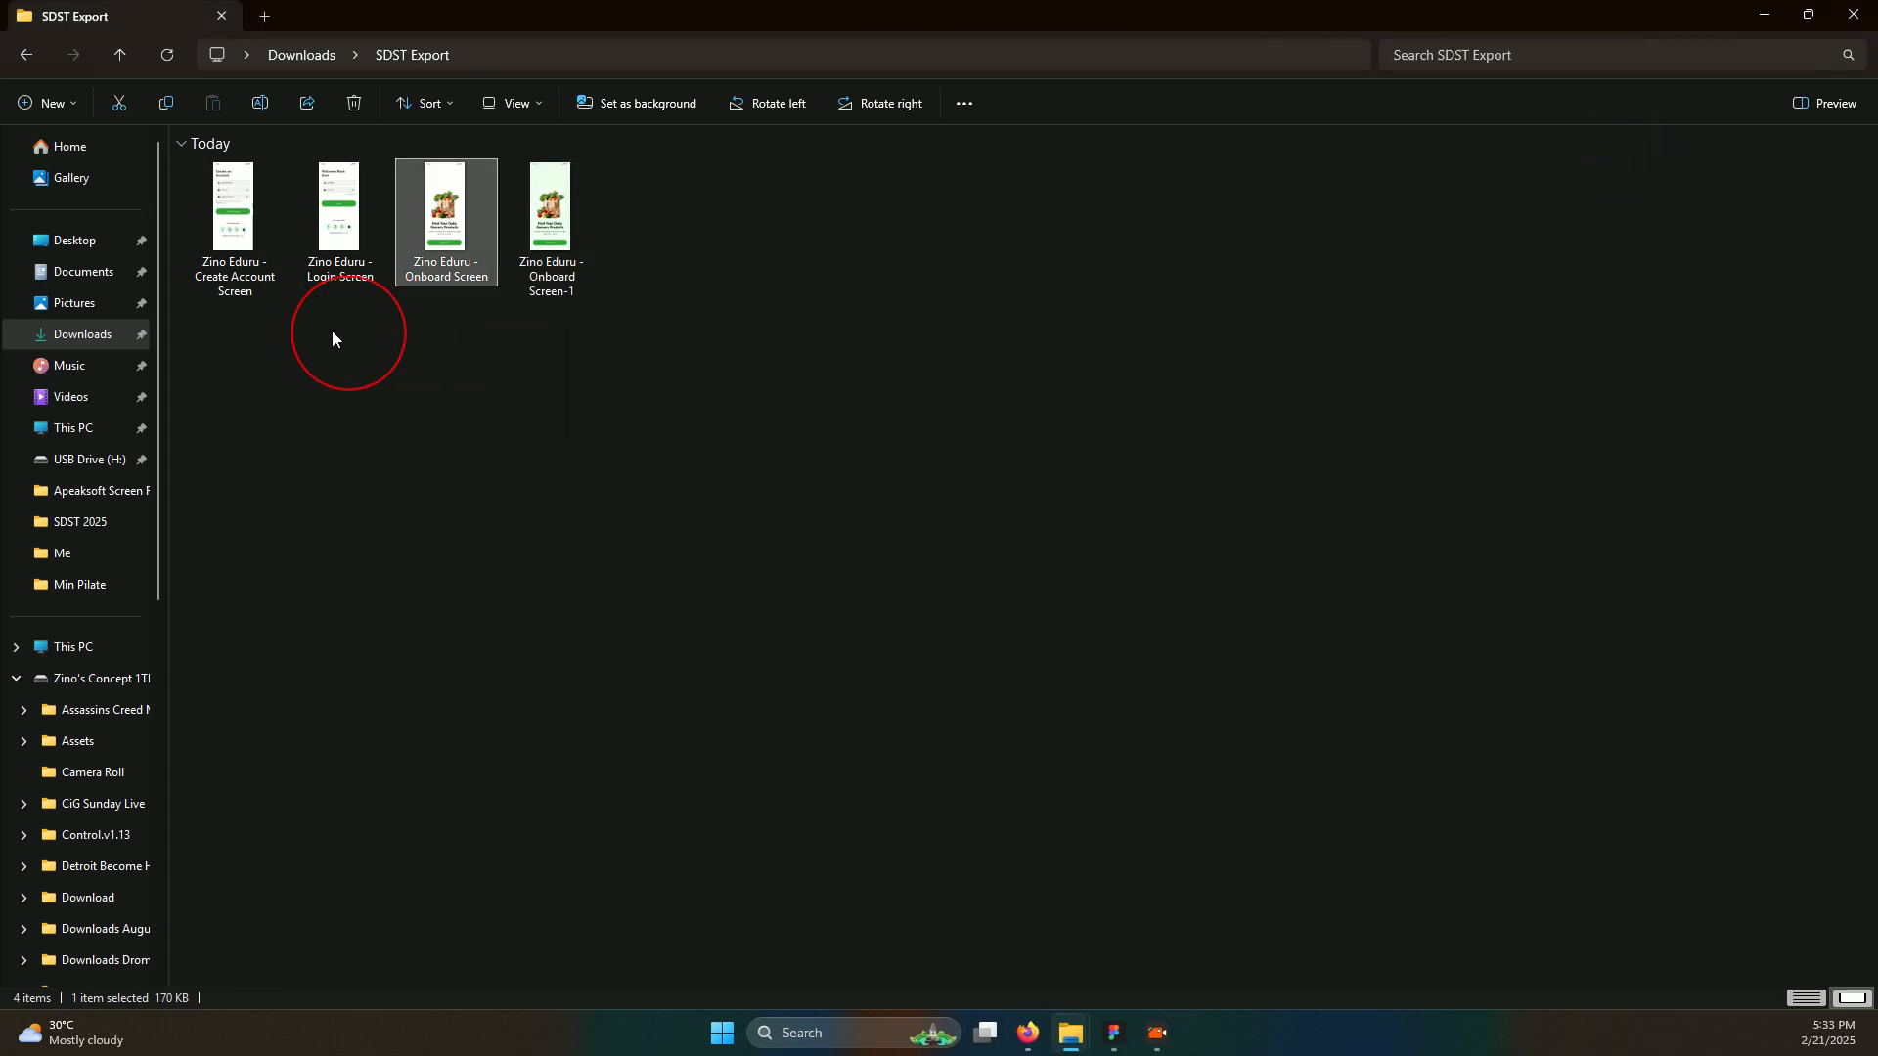
left_click(227, 226)
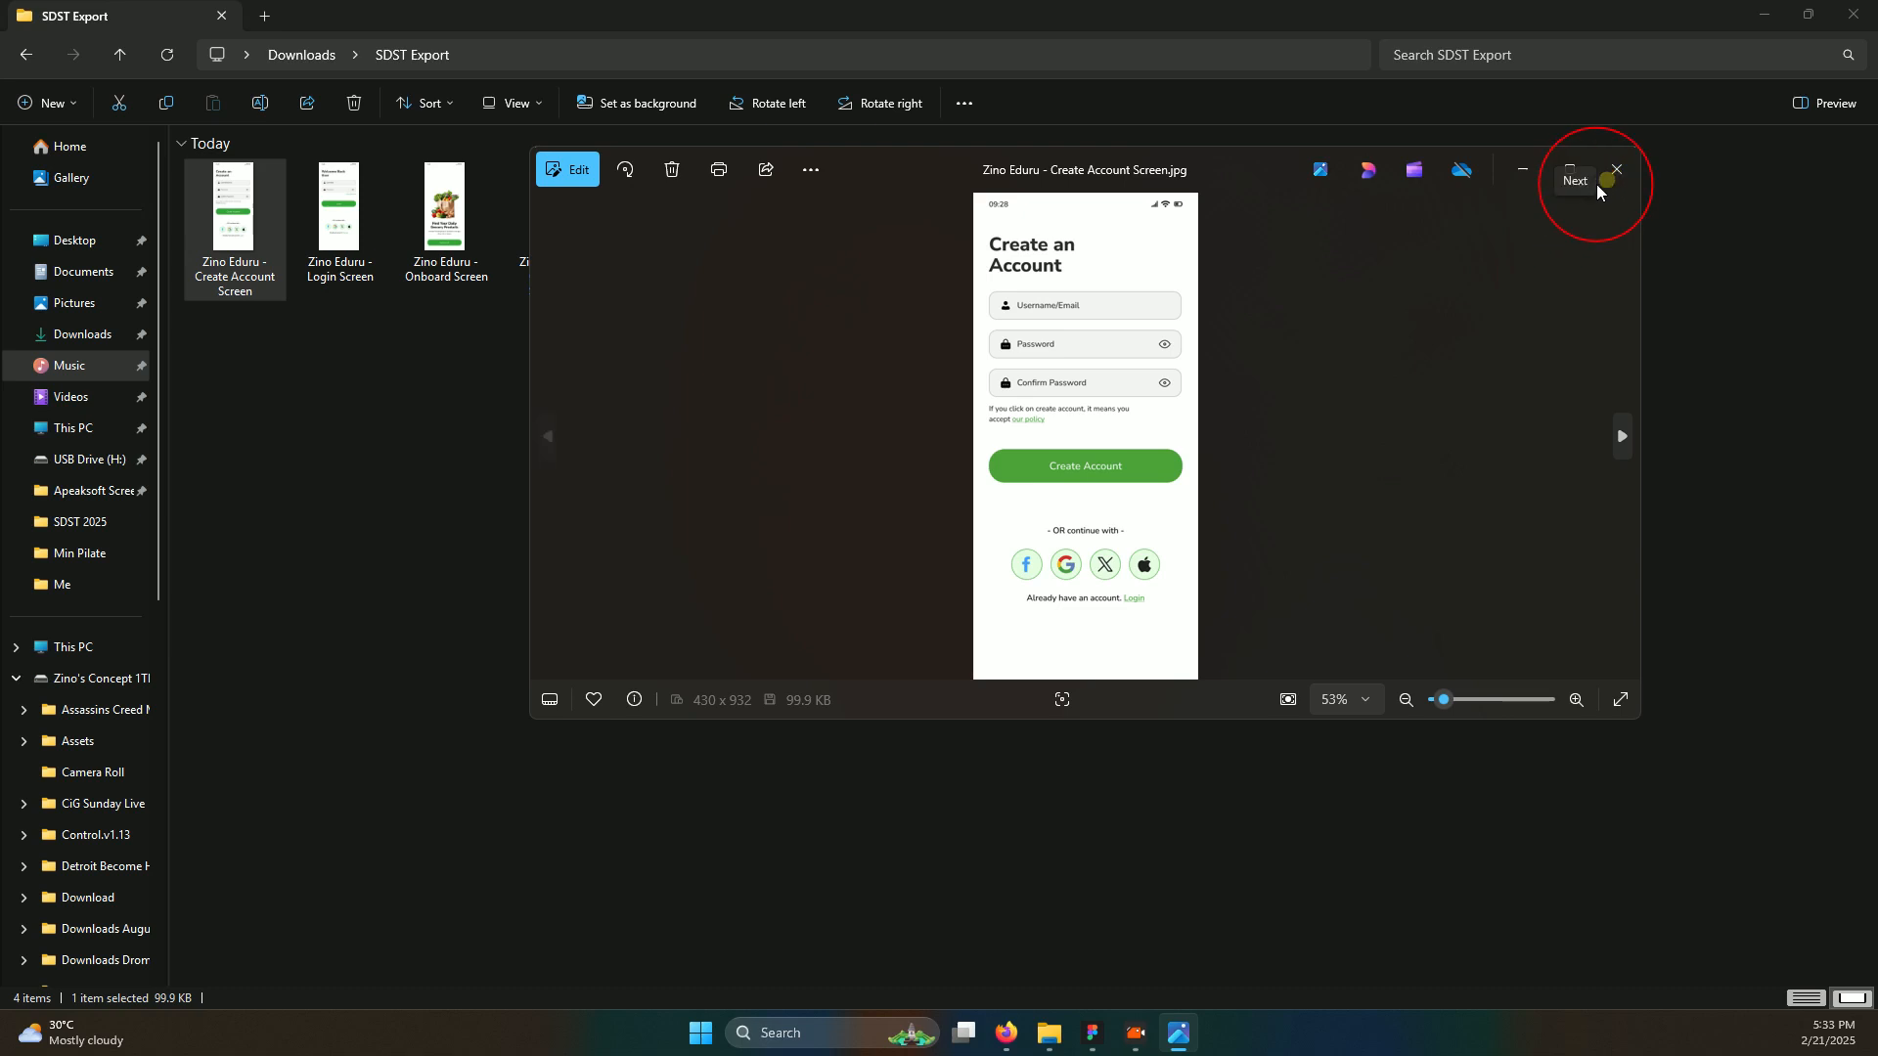
mouse_move(1182, 1034)
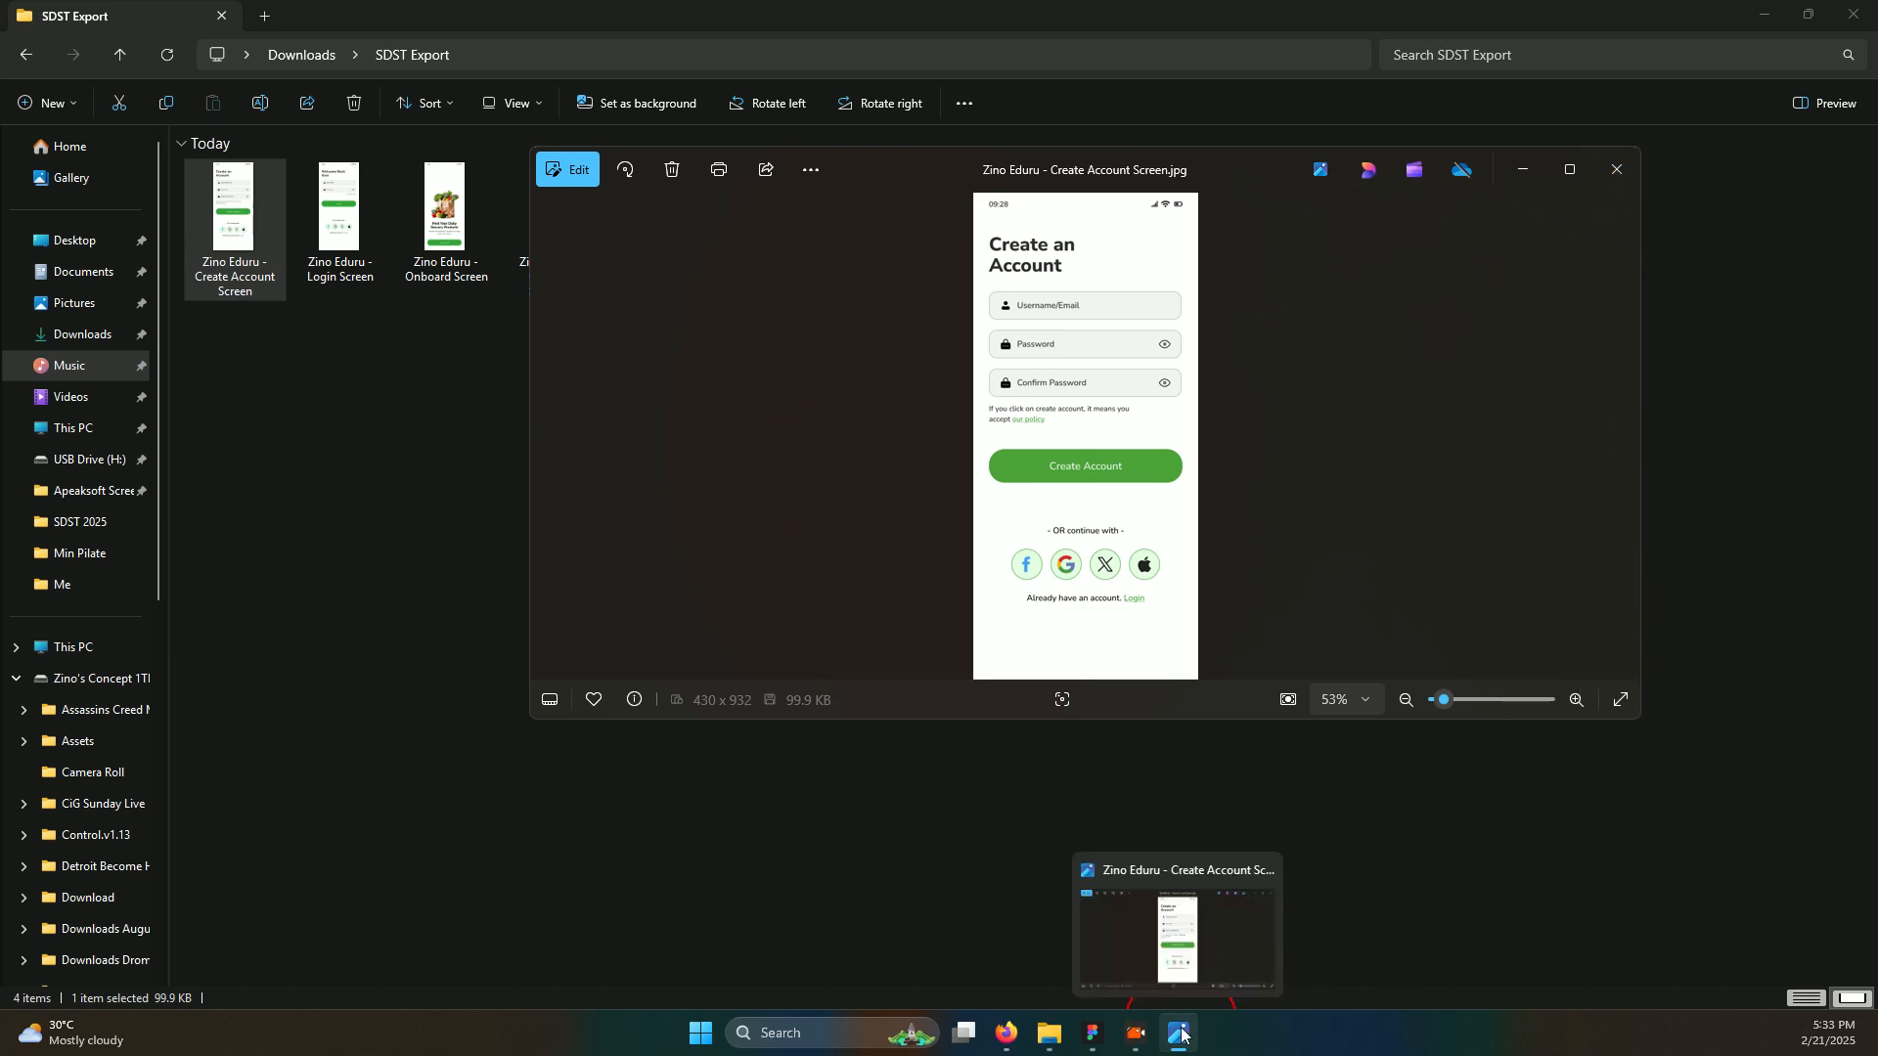
Return to the Zino Eduru Figma file, zoom out and clear the screen selection
left_click(1092, 1032)
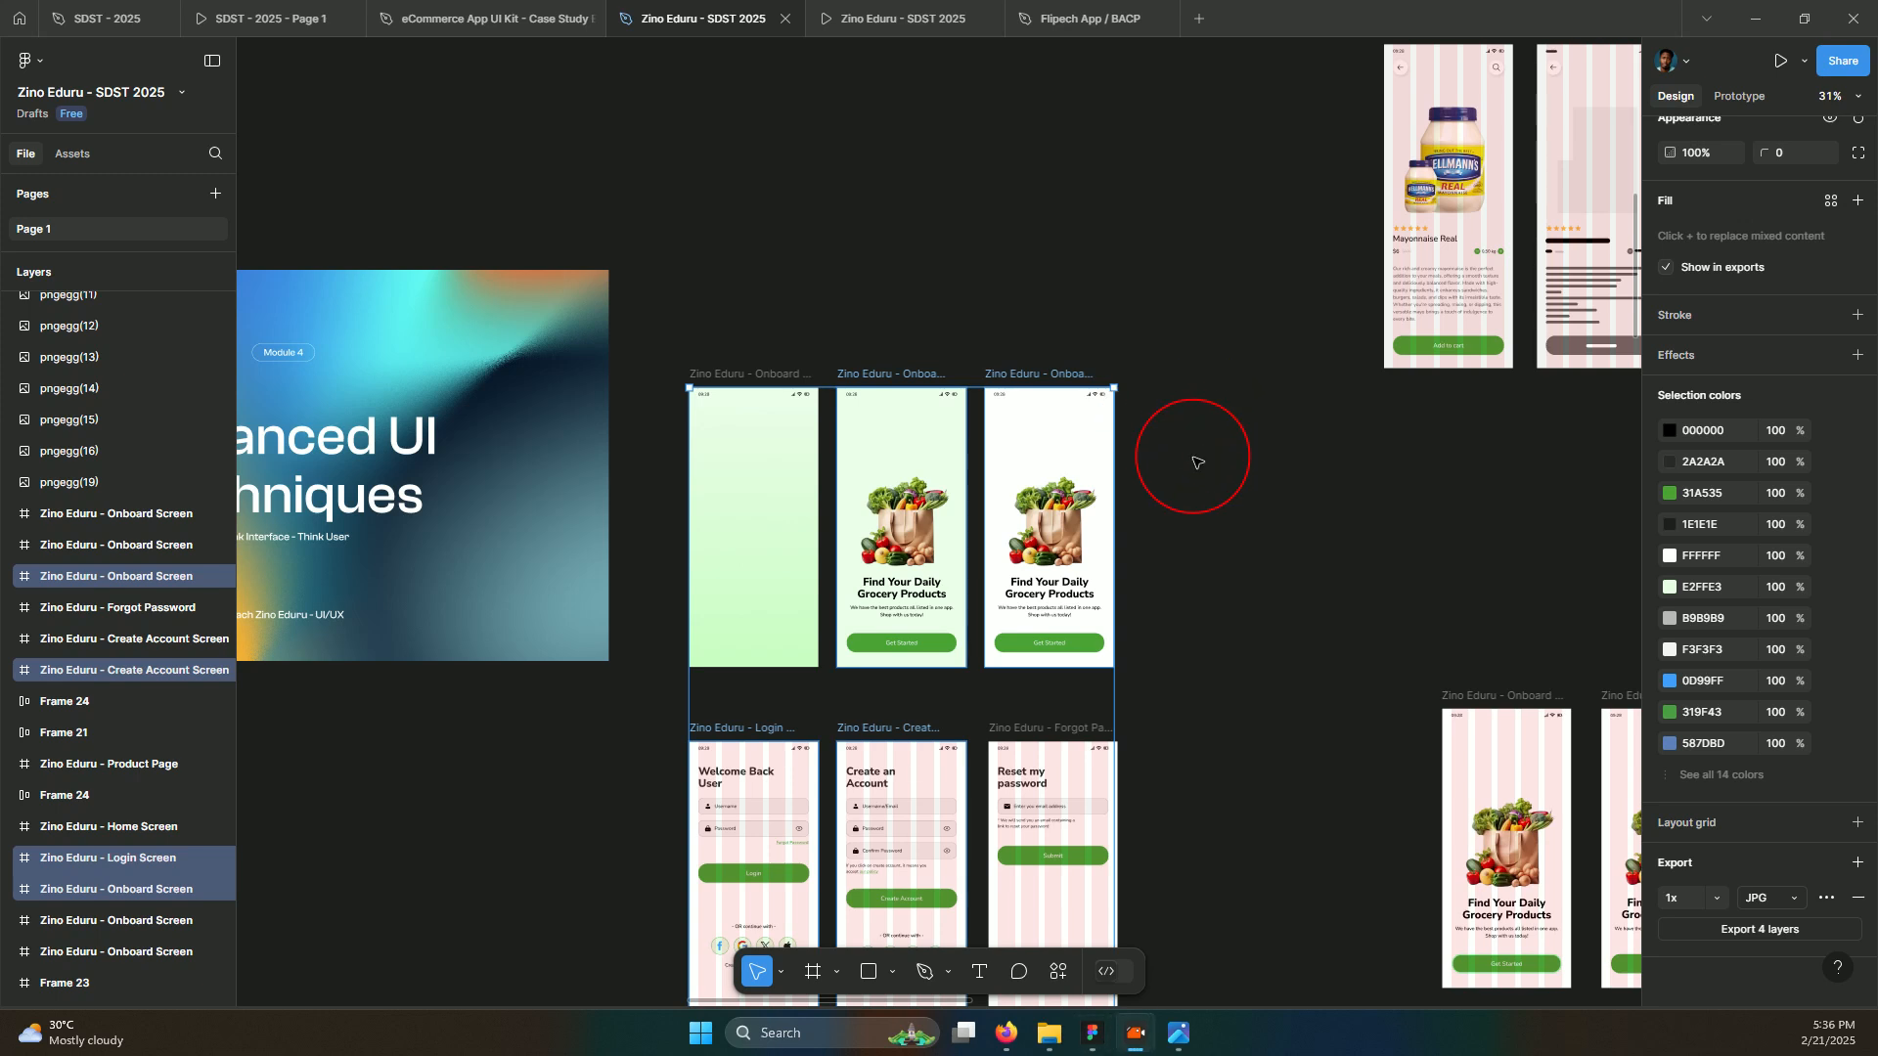
scroll(1301, 634, "down", 3)
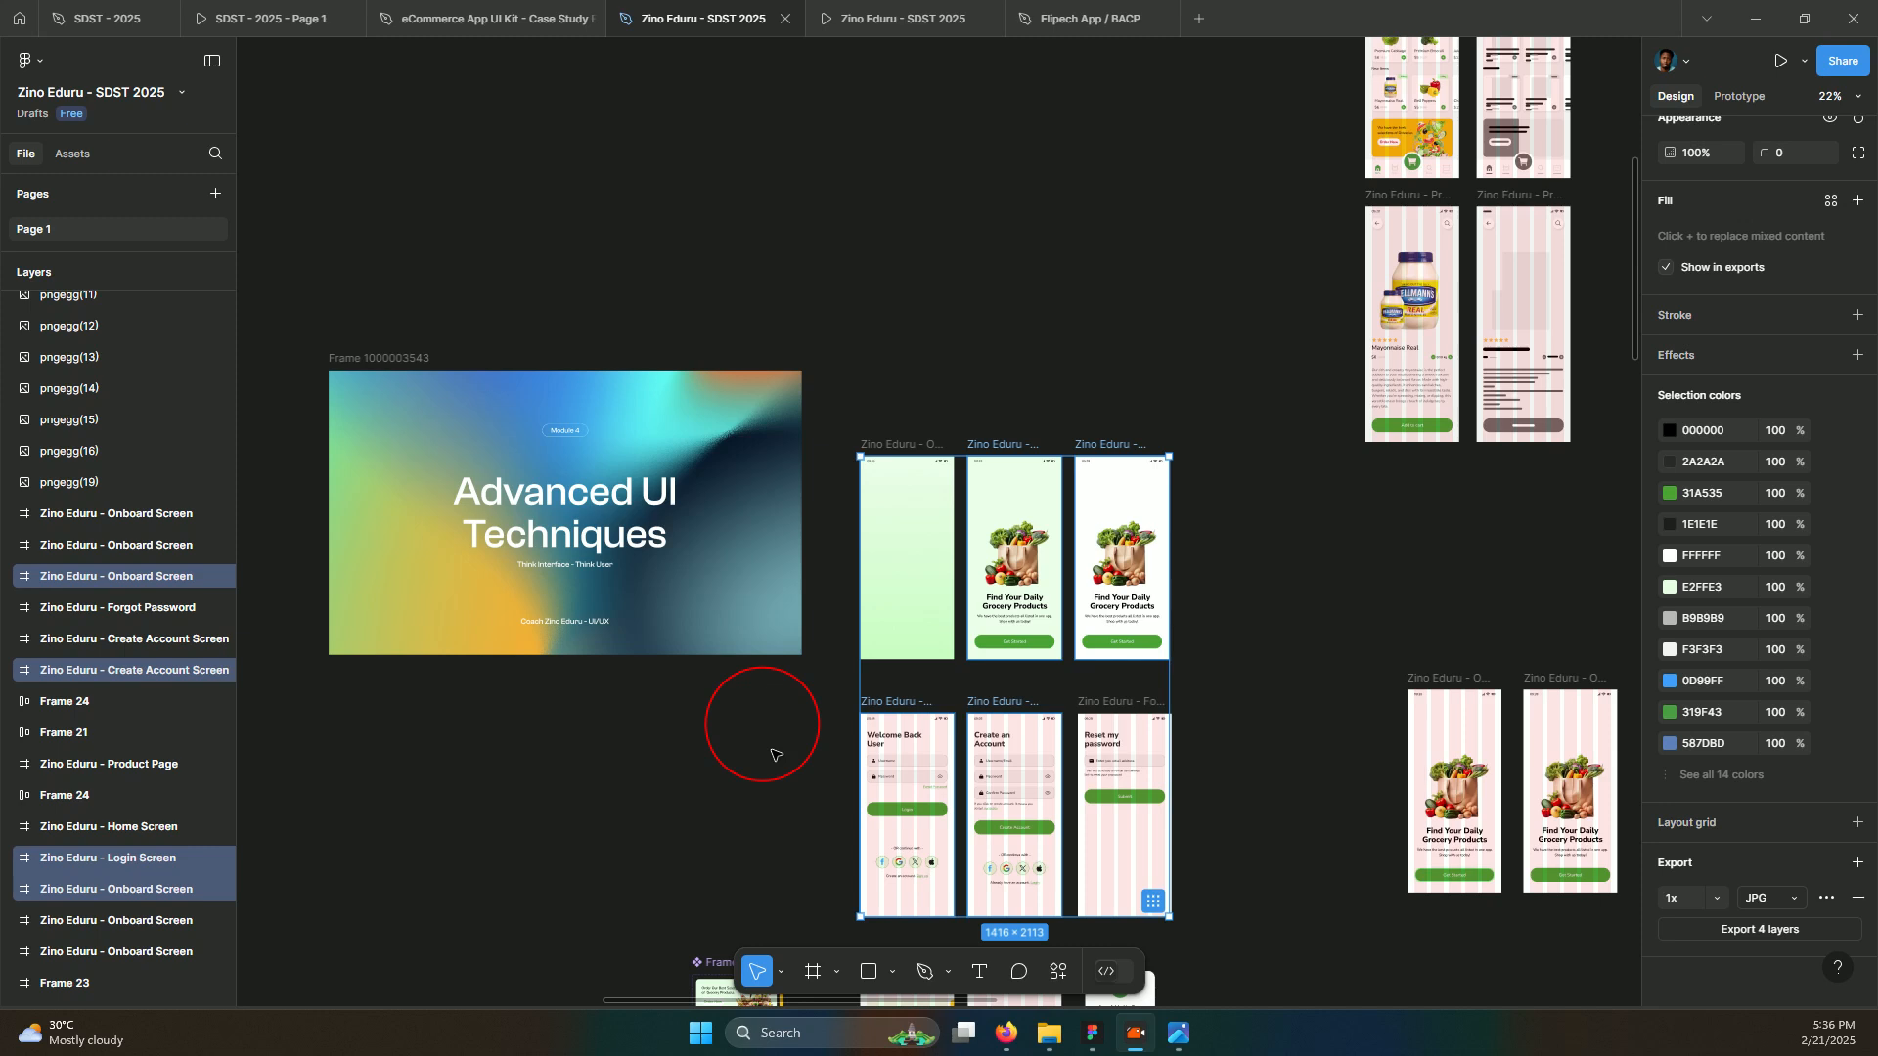
left_click(1291, 598)
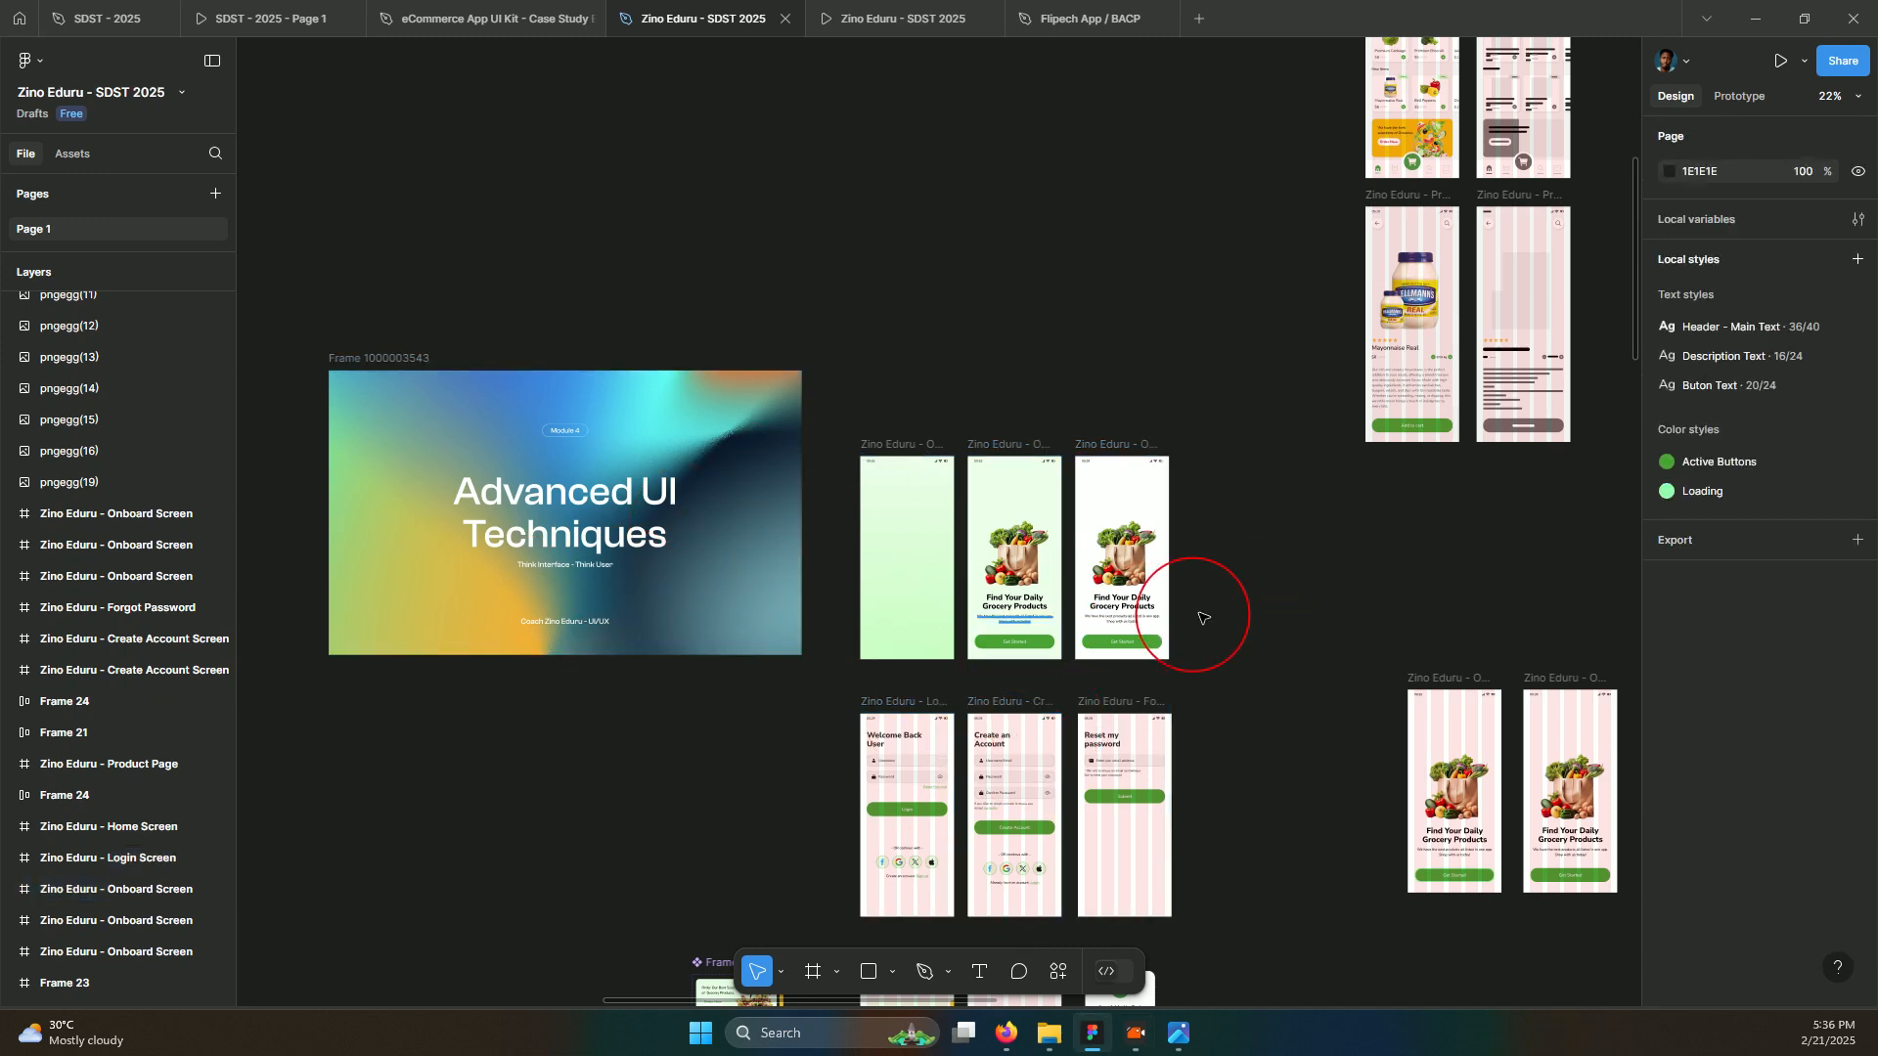
Pan the canvas over to the Components & Style Guides slide
left_click(1283, 434)
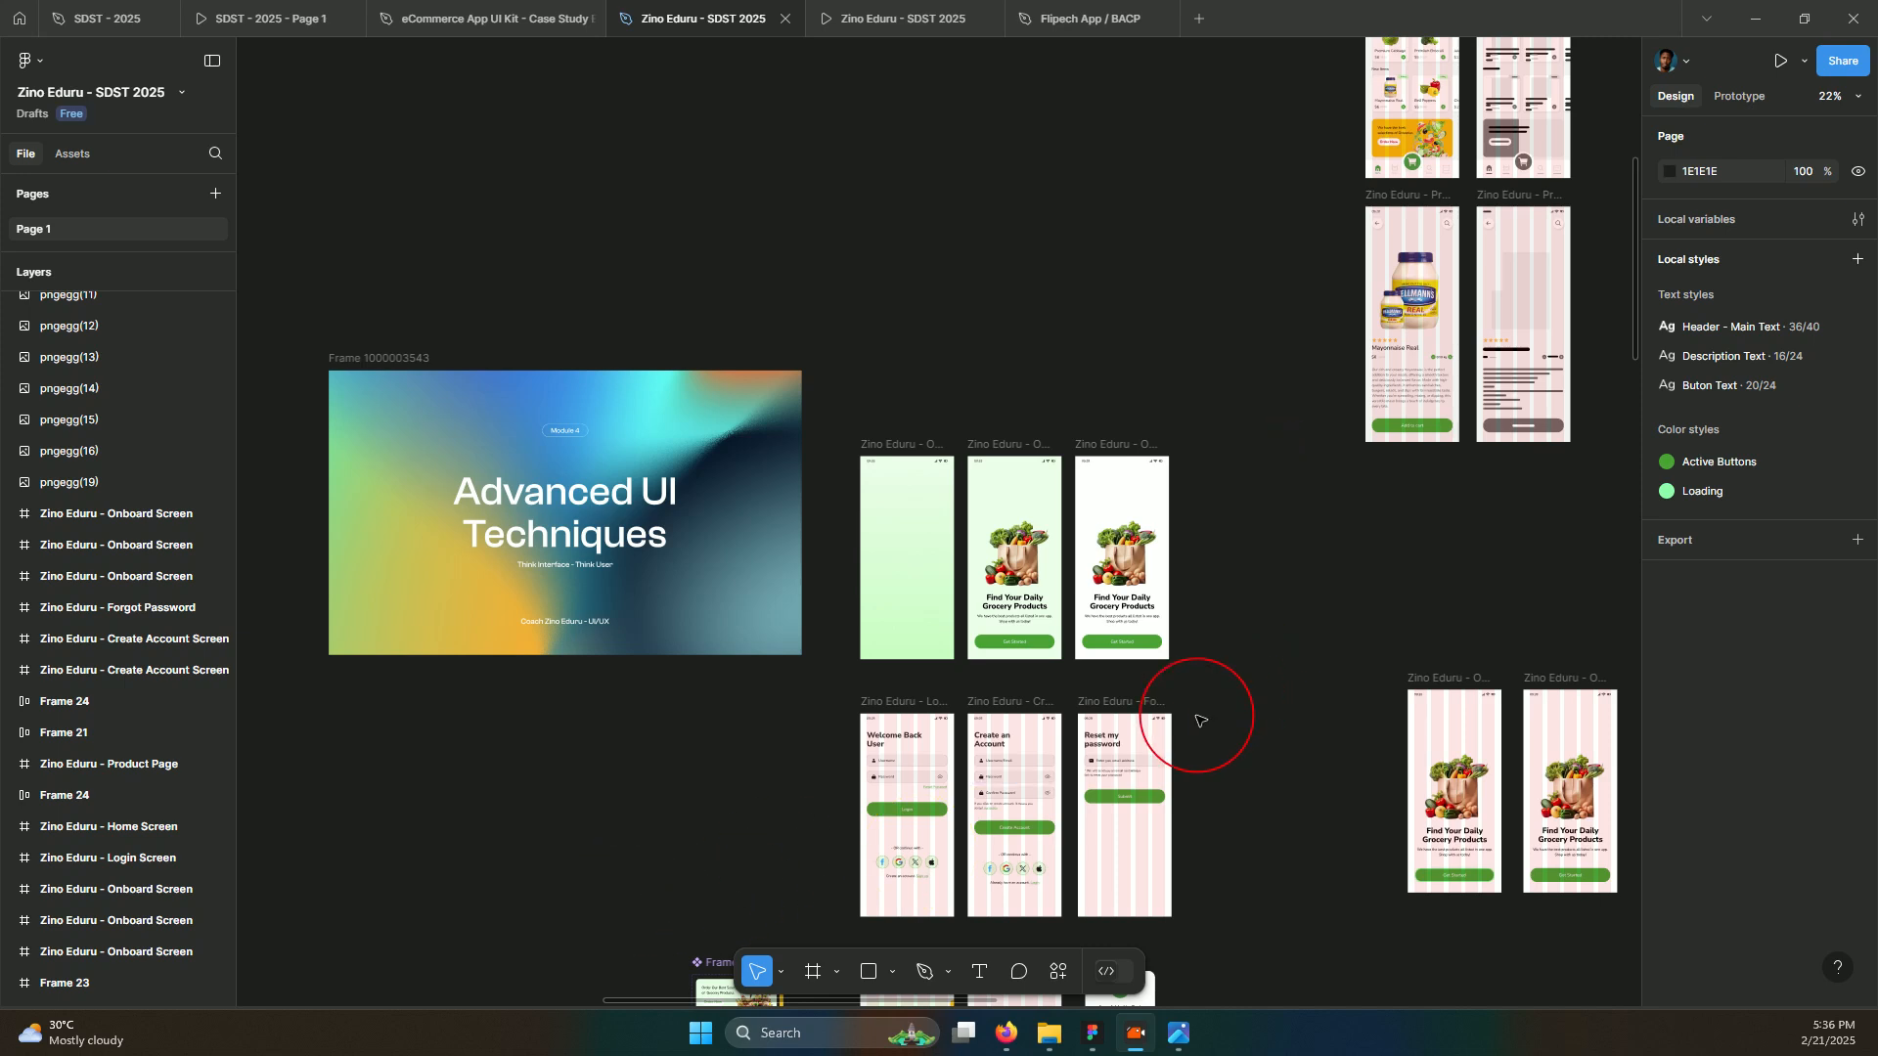
scroll(1034, 648, "down", 5)
scroll(1034, 649, "right", 10)
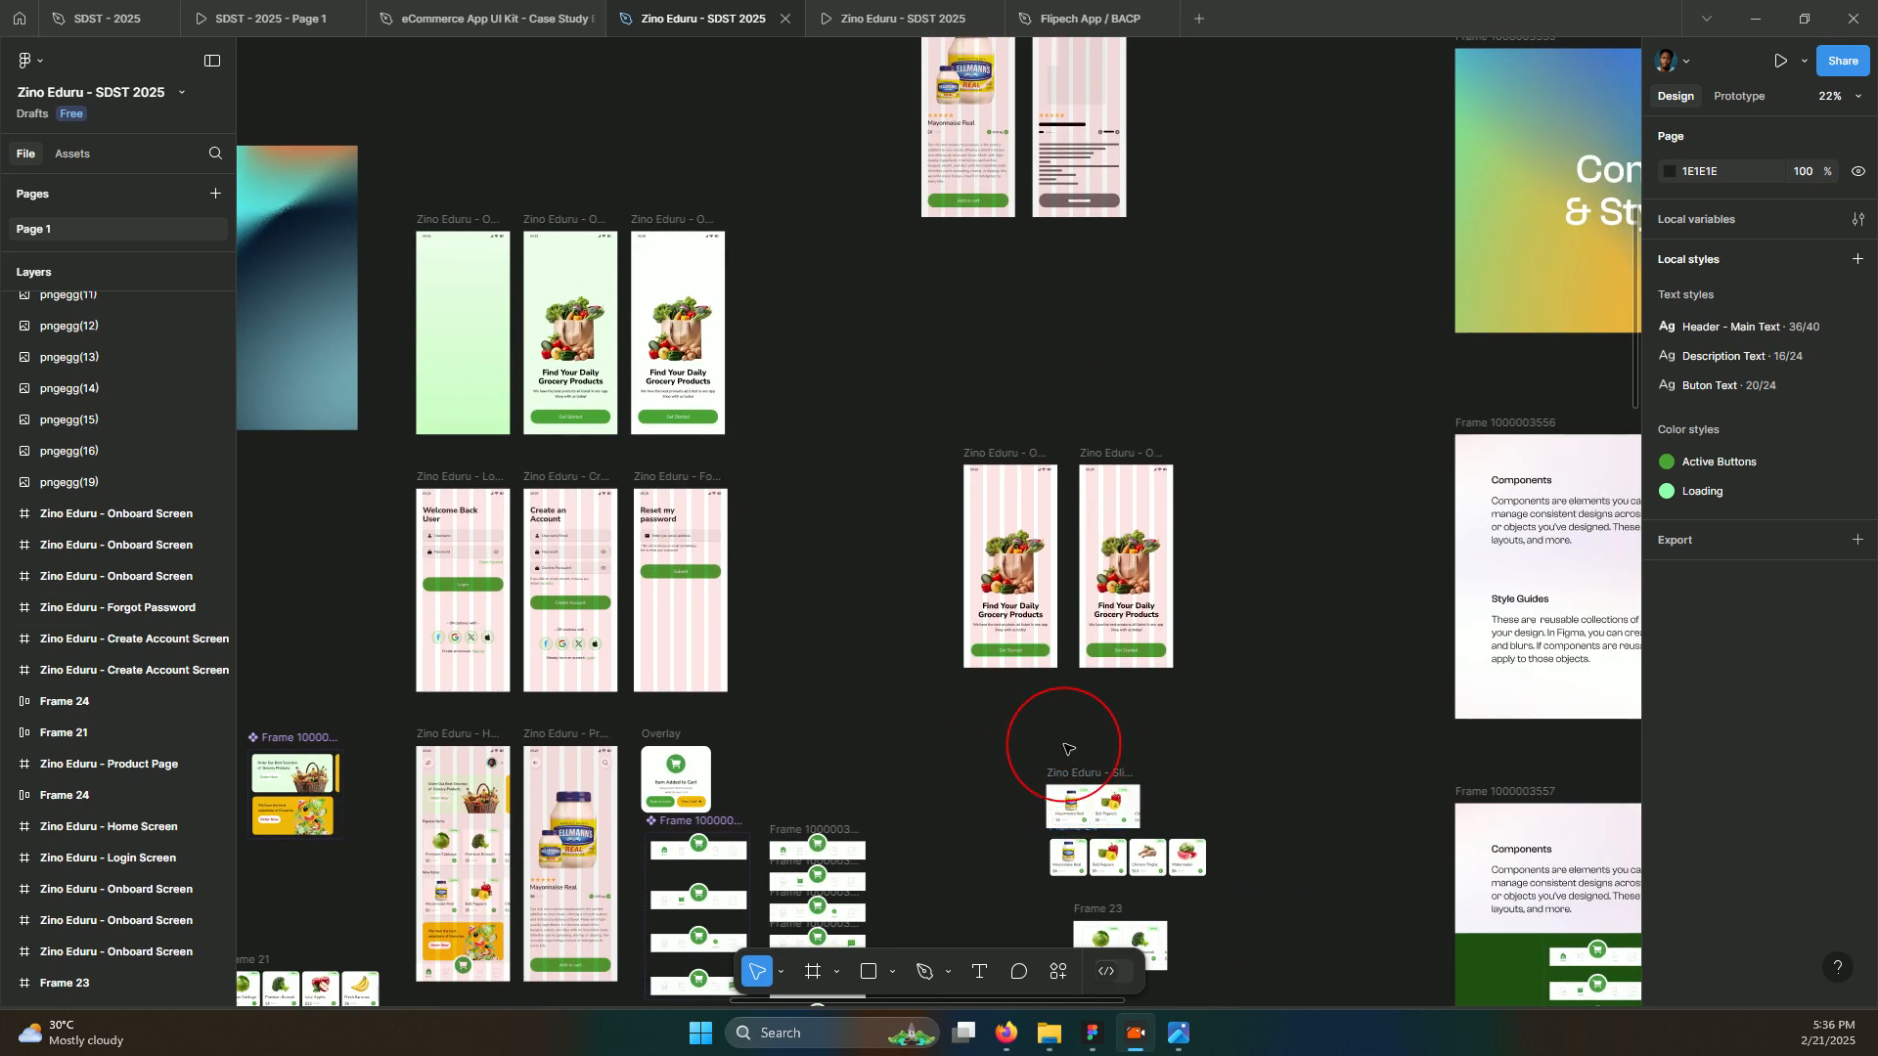
scroll(1080, 151, "up", 3)
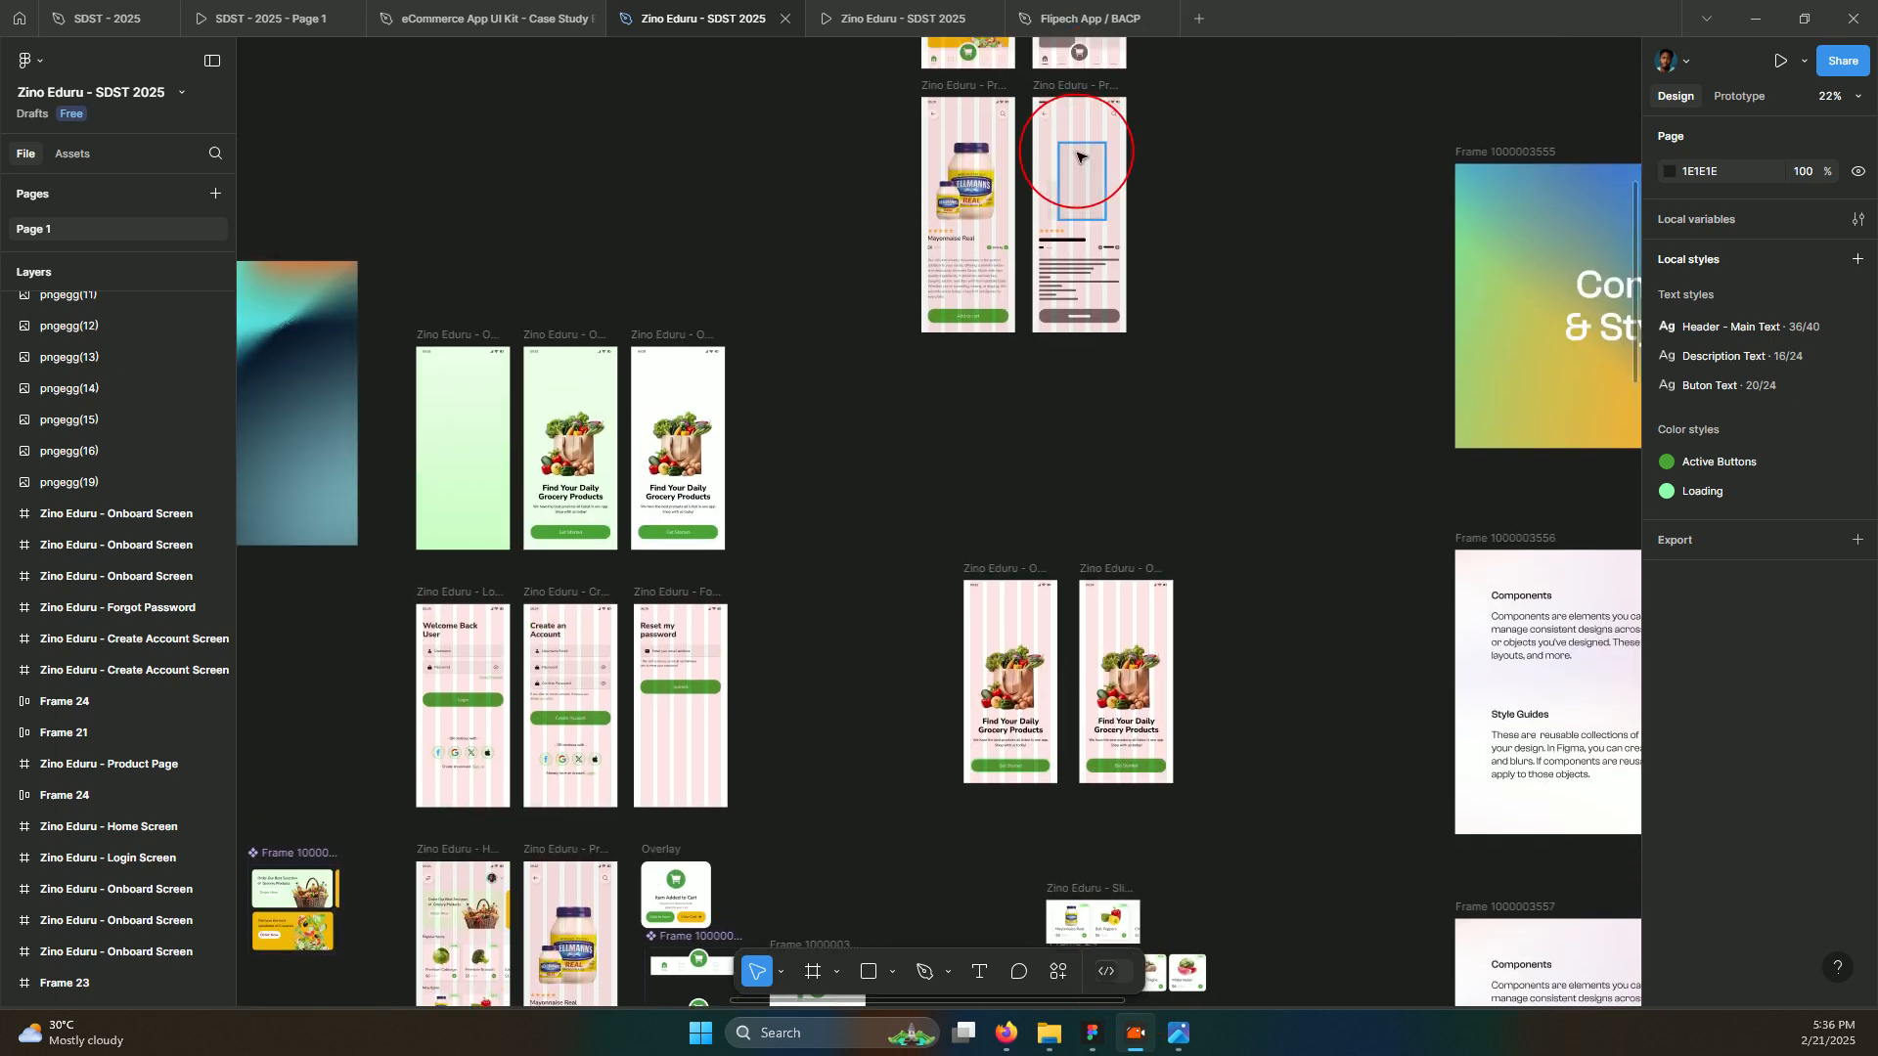
scroll(1162, 200, "up", 15)
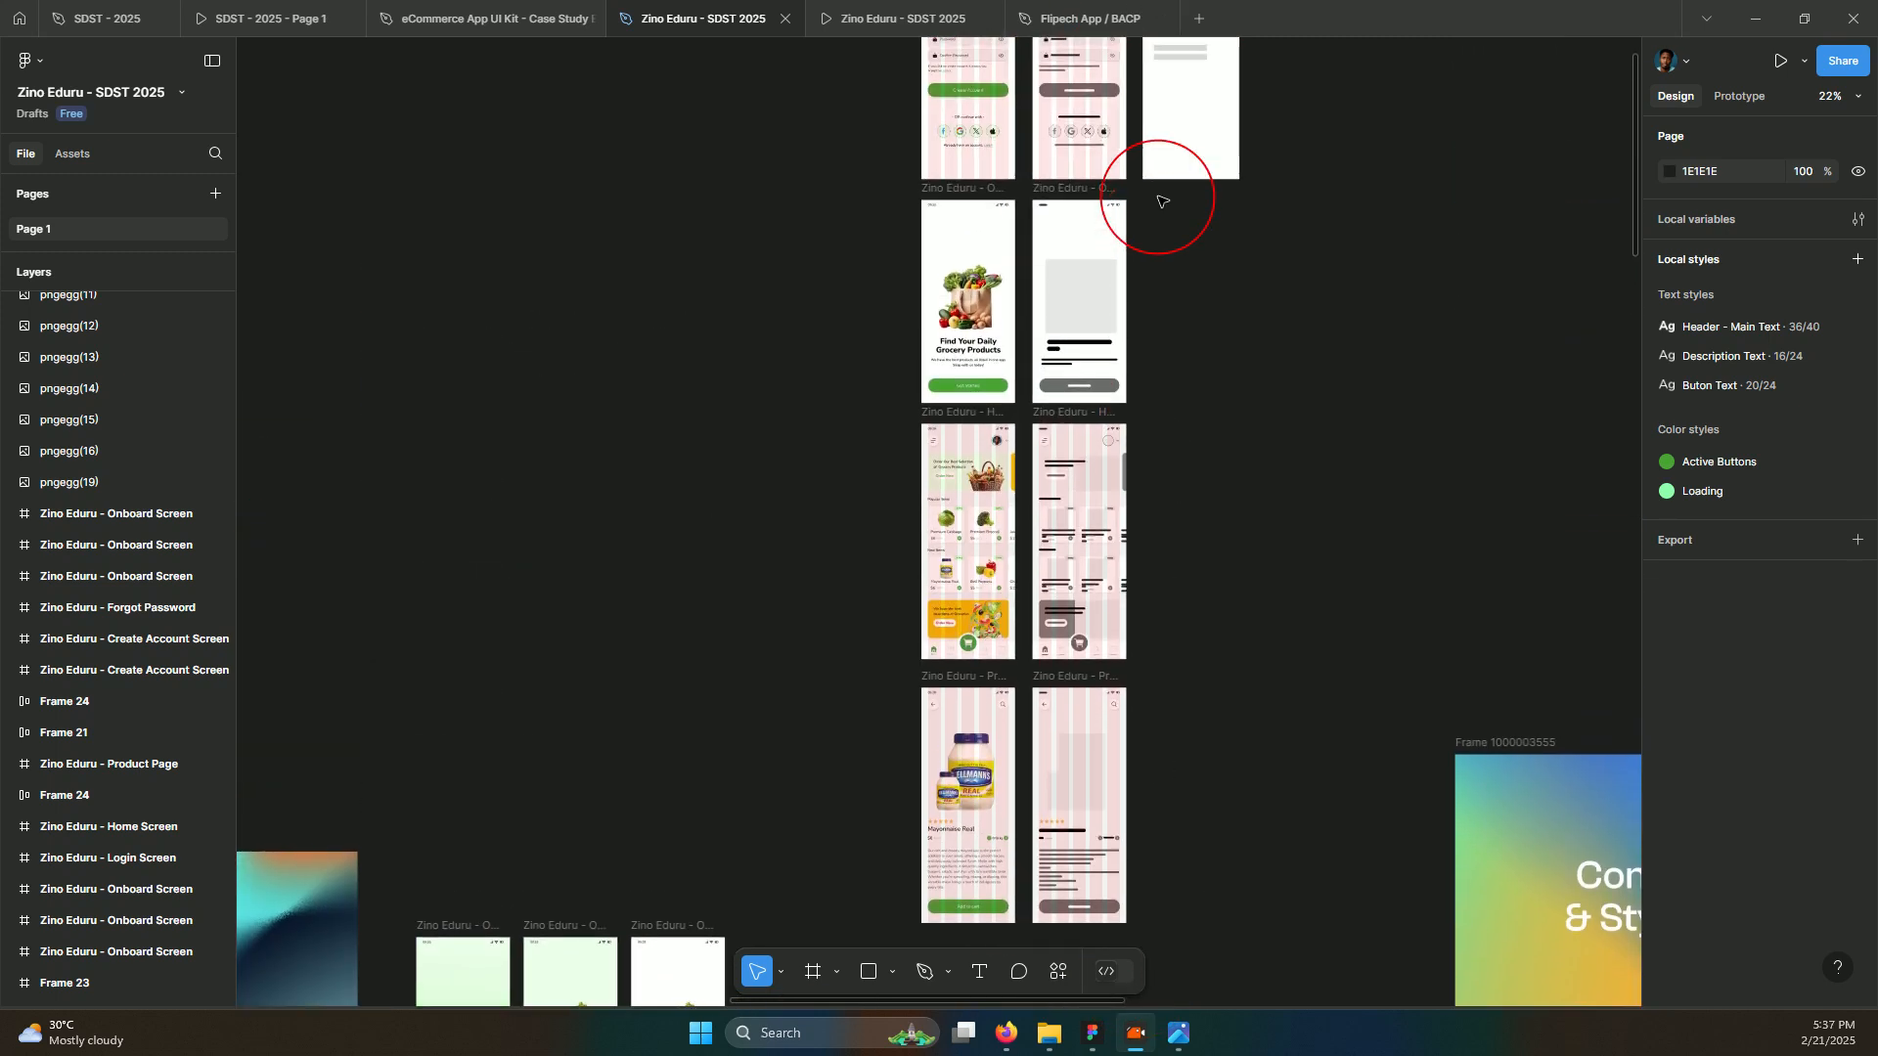
scroll(1041, 339, "right", 3)
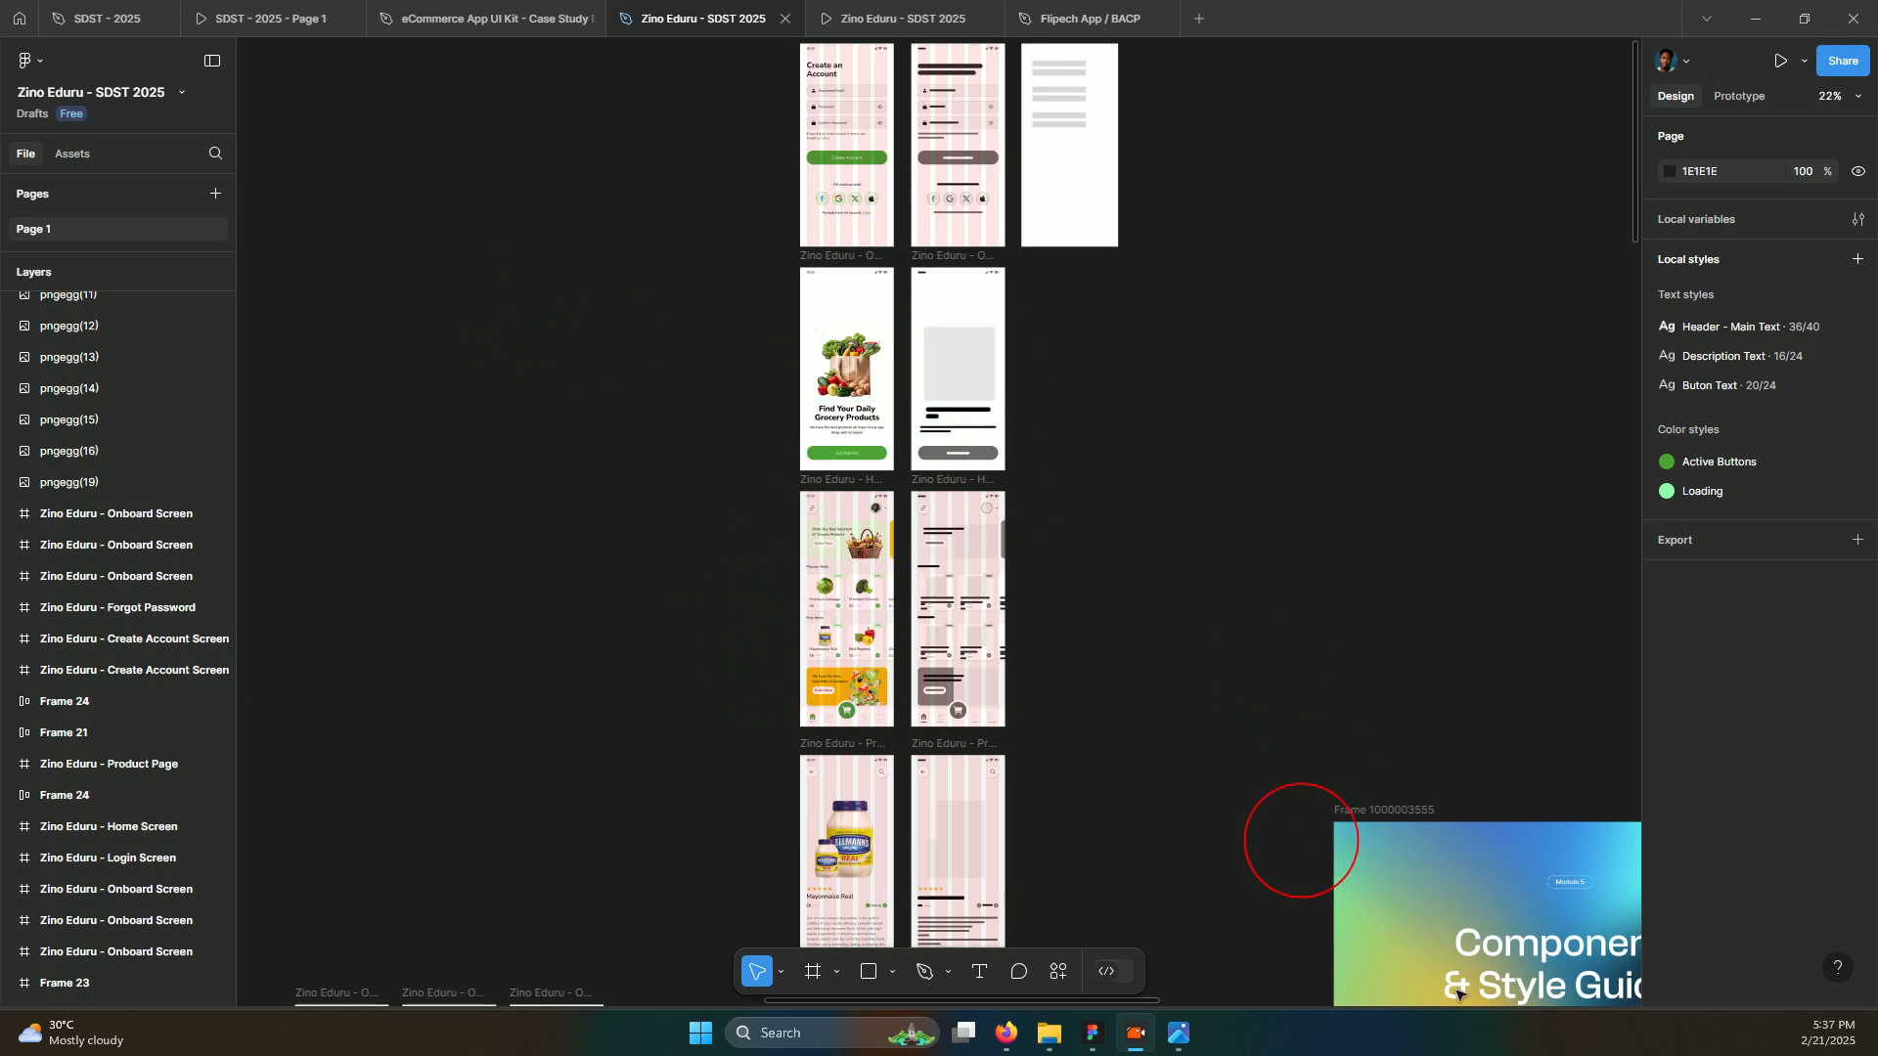
Alt-drag a duplicate of the Components & Style Guides slide above the original
left_click(1363, 812)
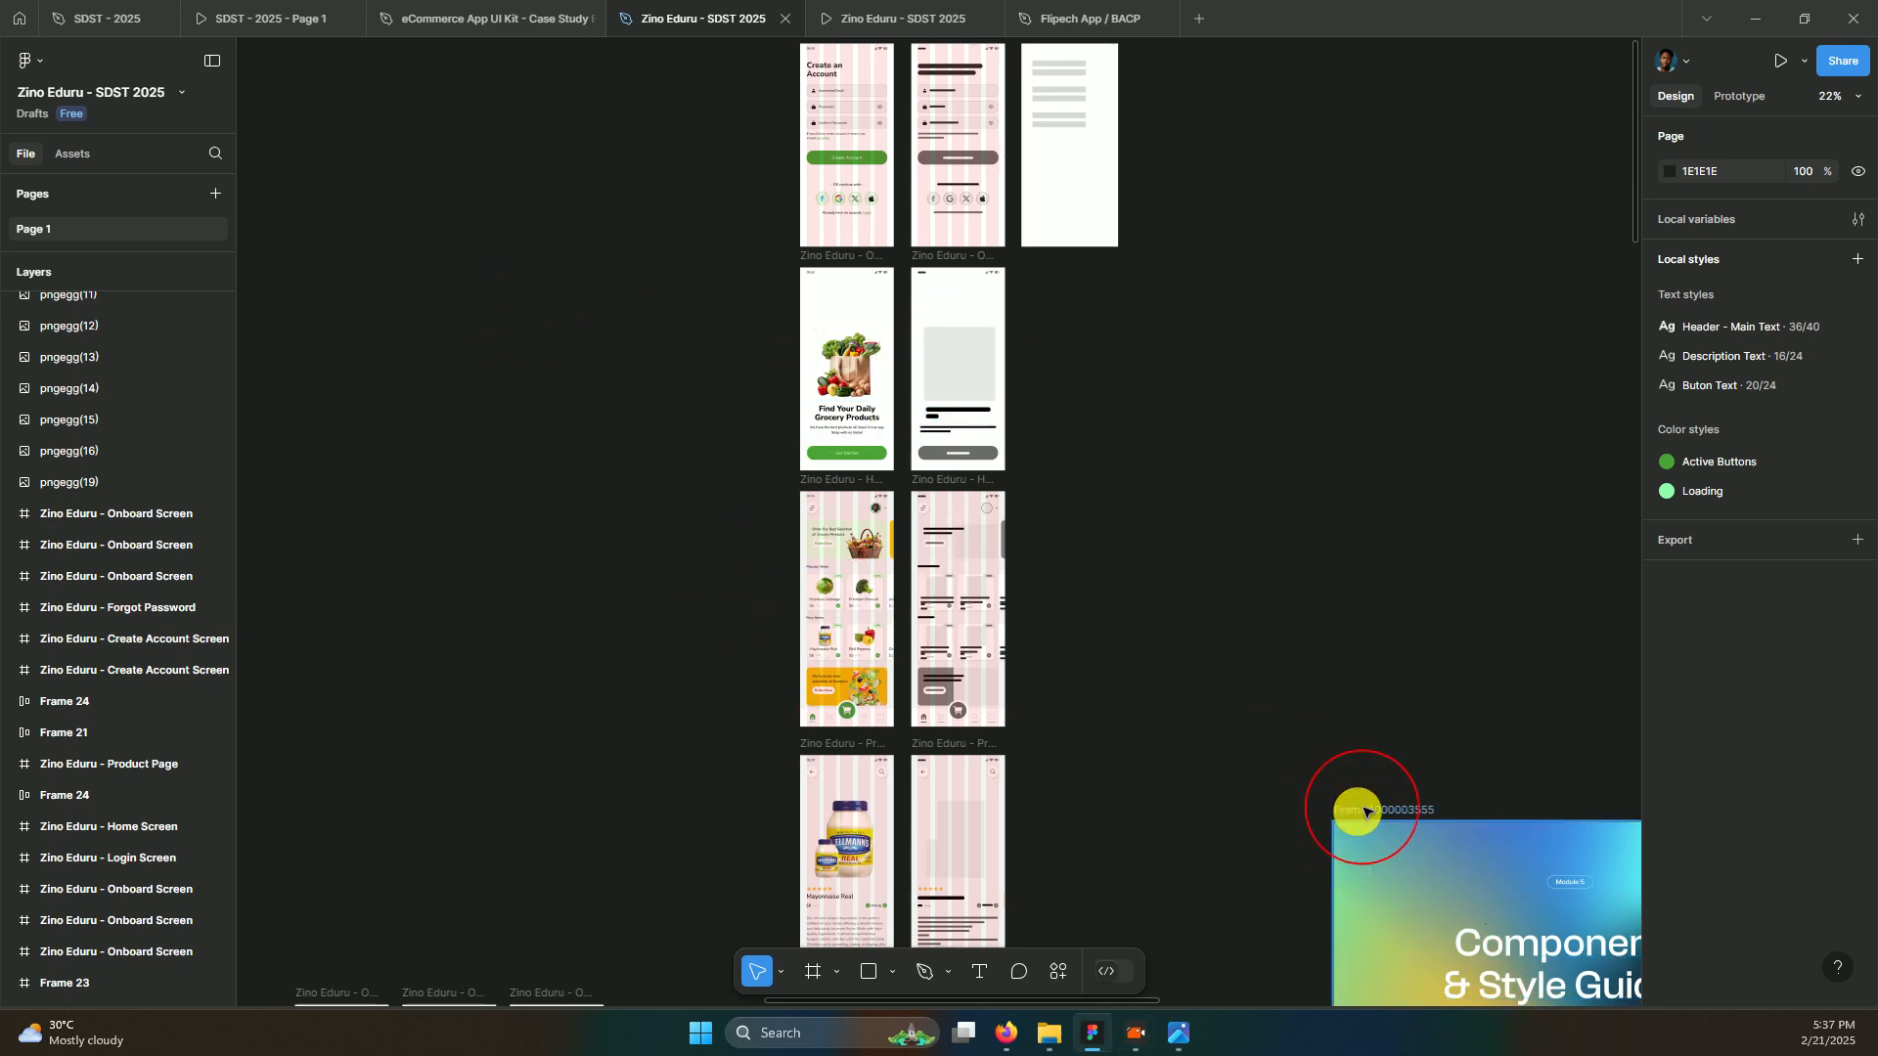
left_click_drag(1409, 824, 1385, 817)
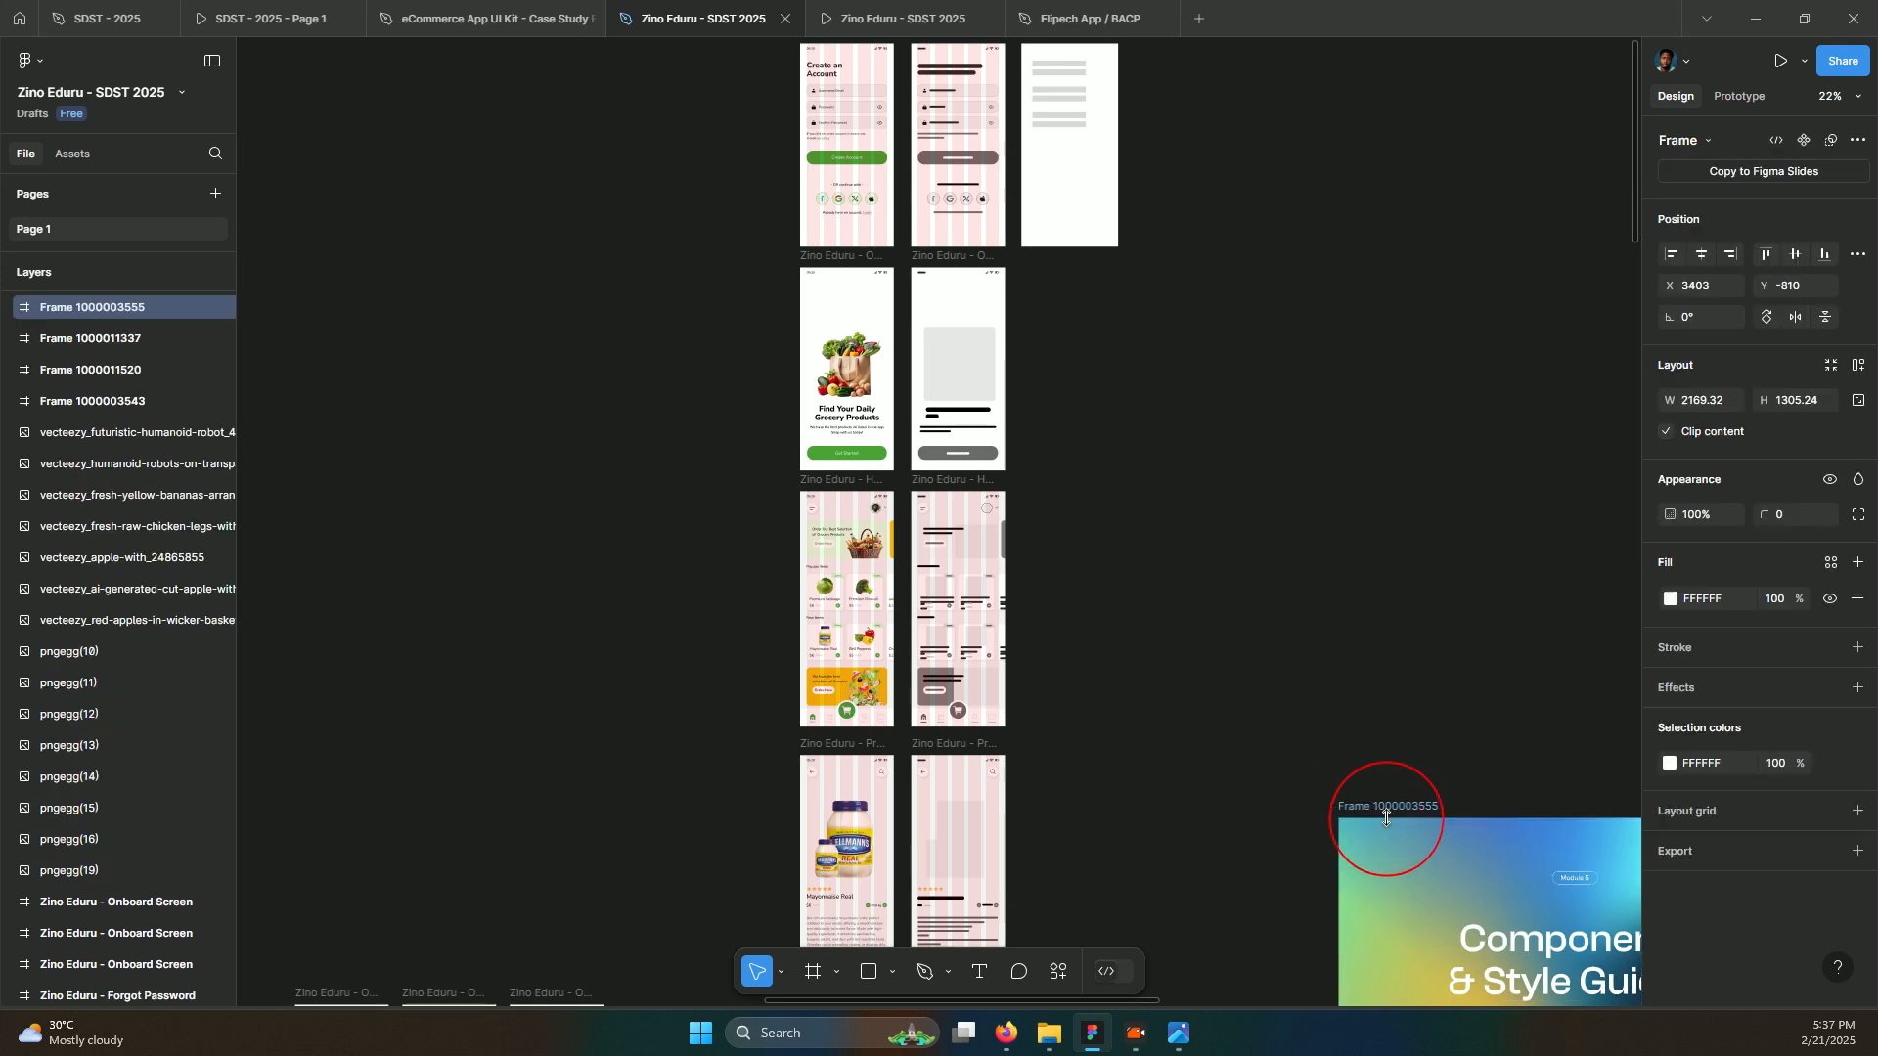
key("alt")
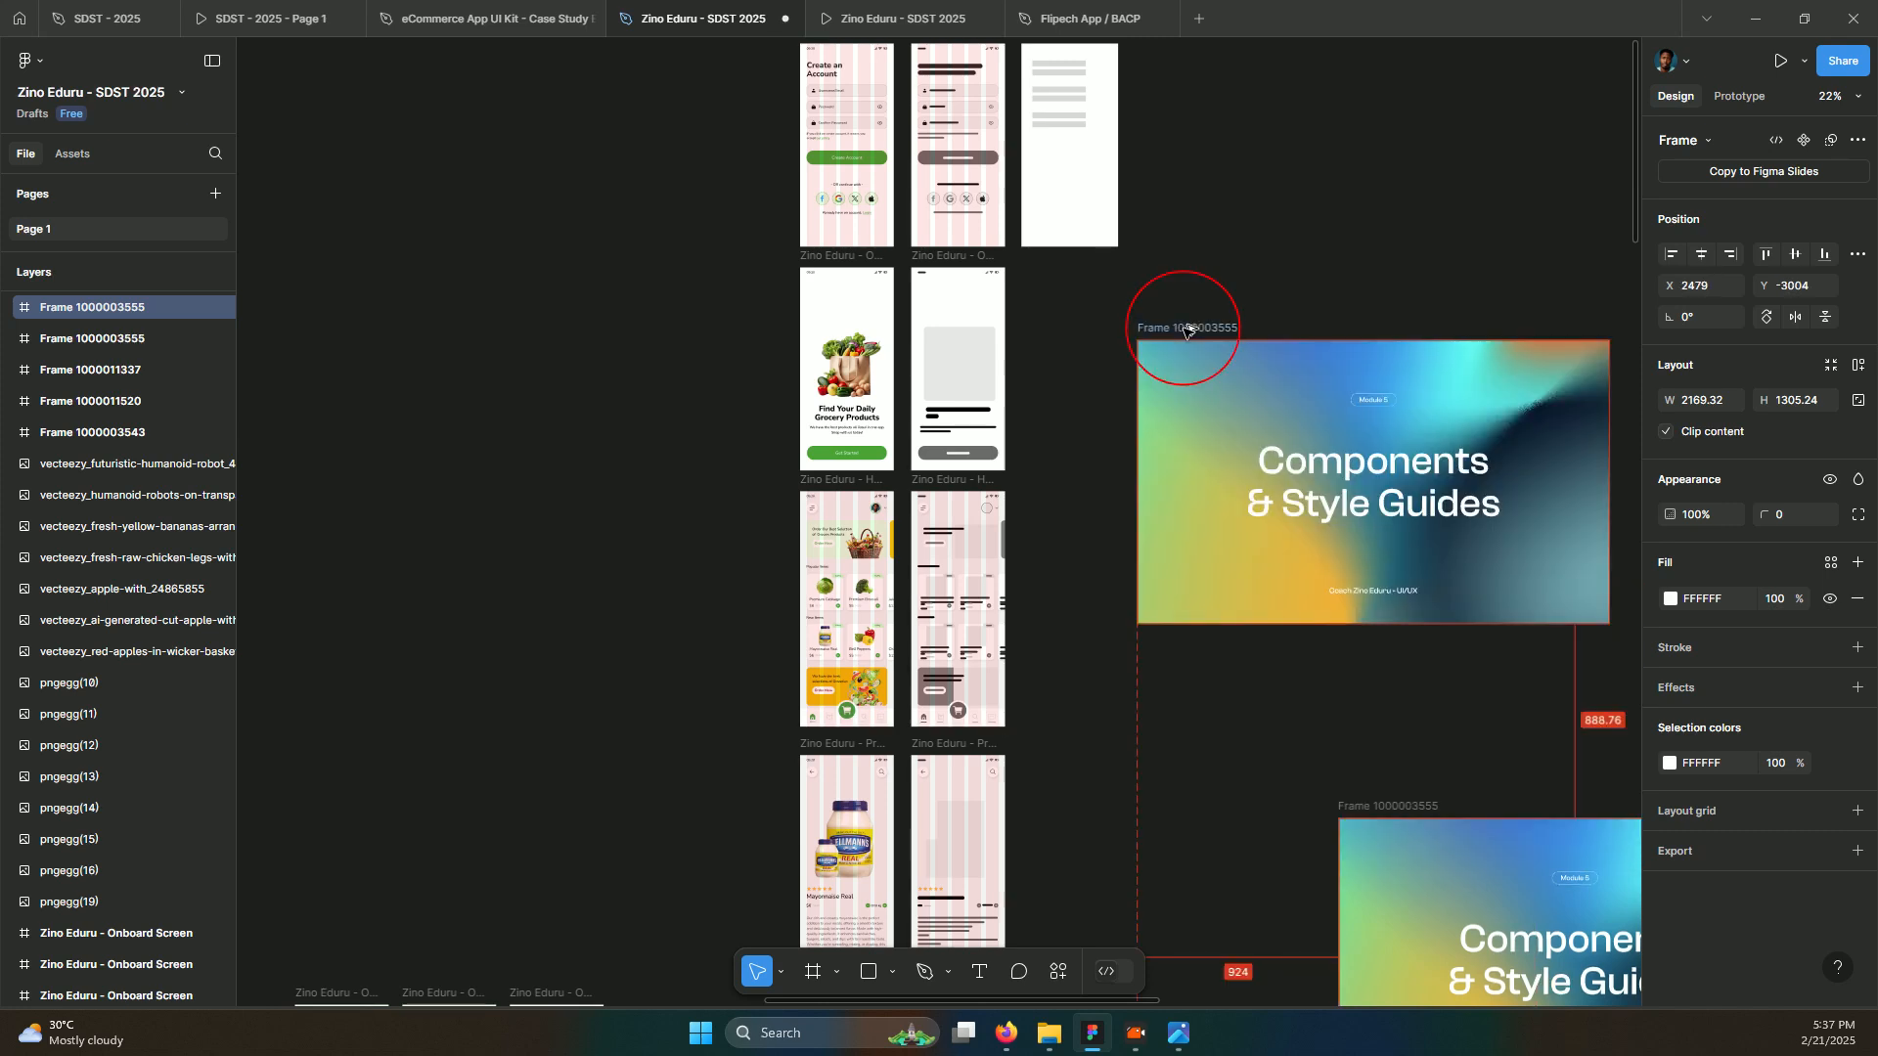
left_click_drag(1185, 330, 1185, 331)
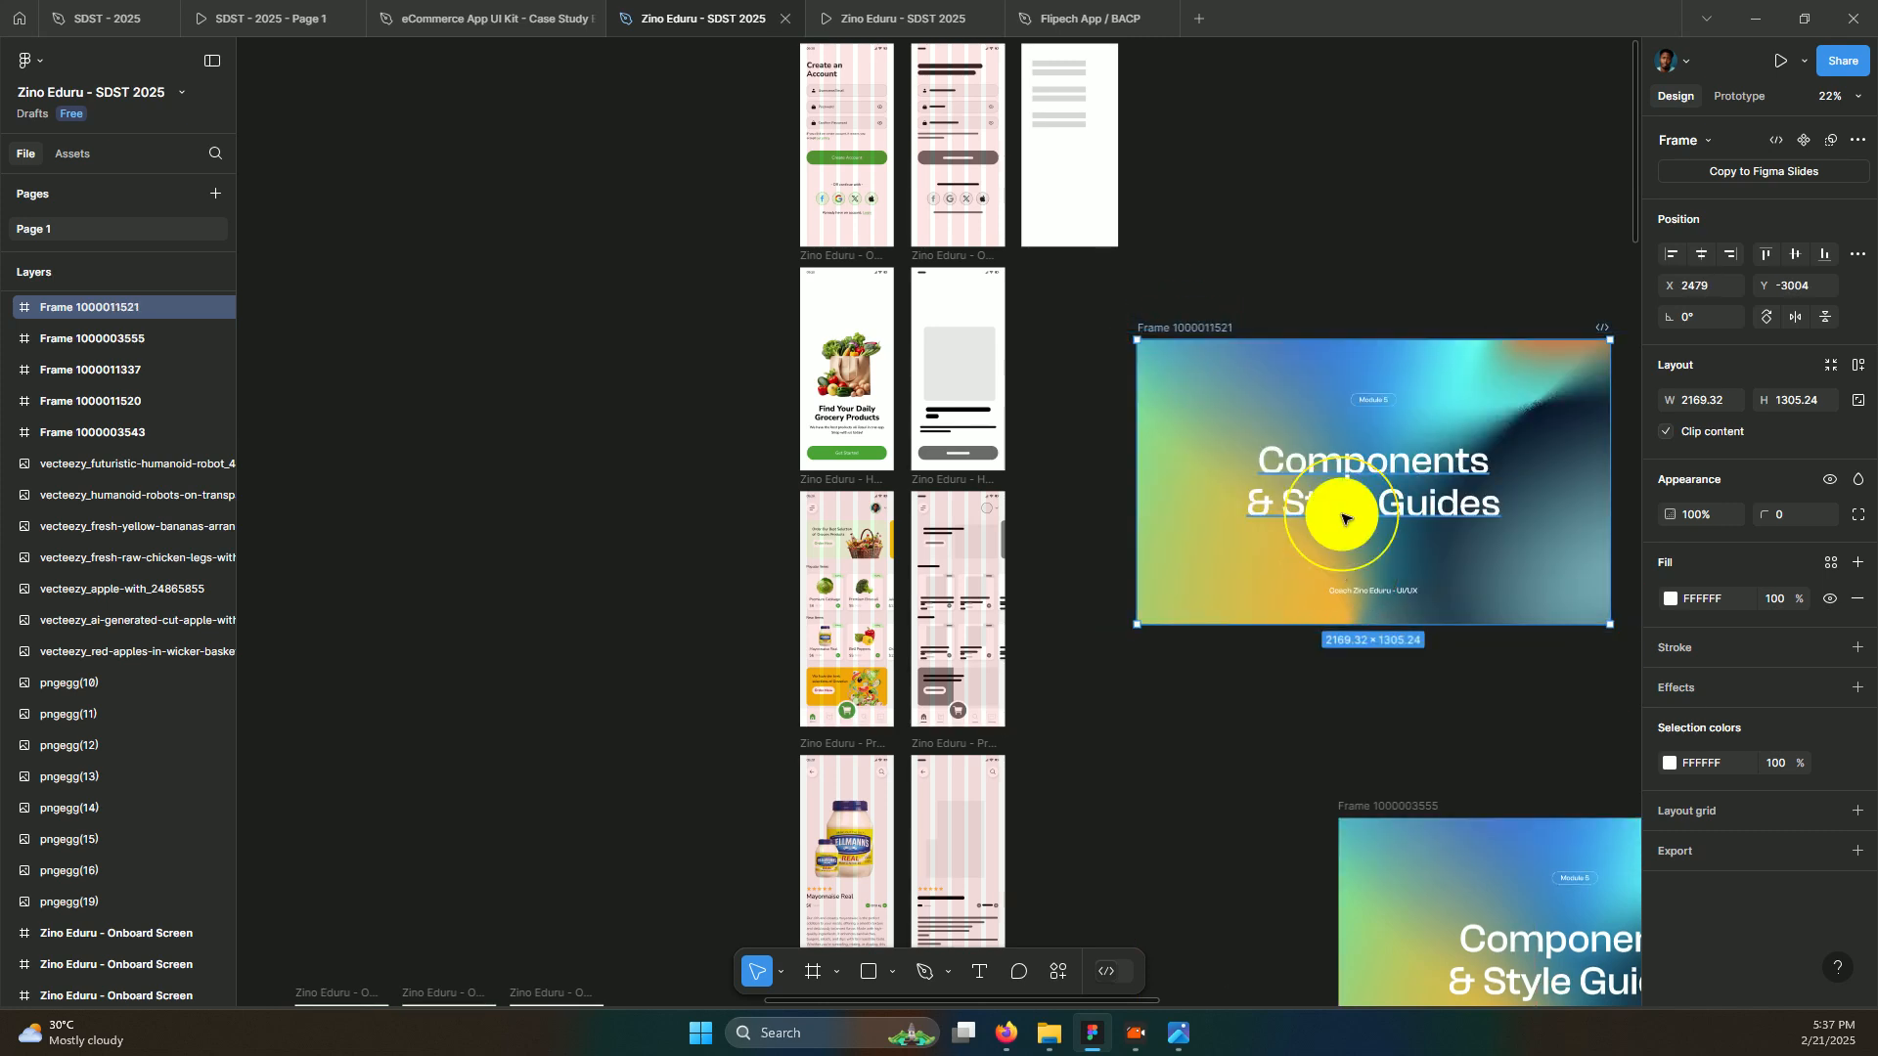
Delete the Module 5 label, subtitle and title from the copied slide
left_click(1364, 593)
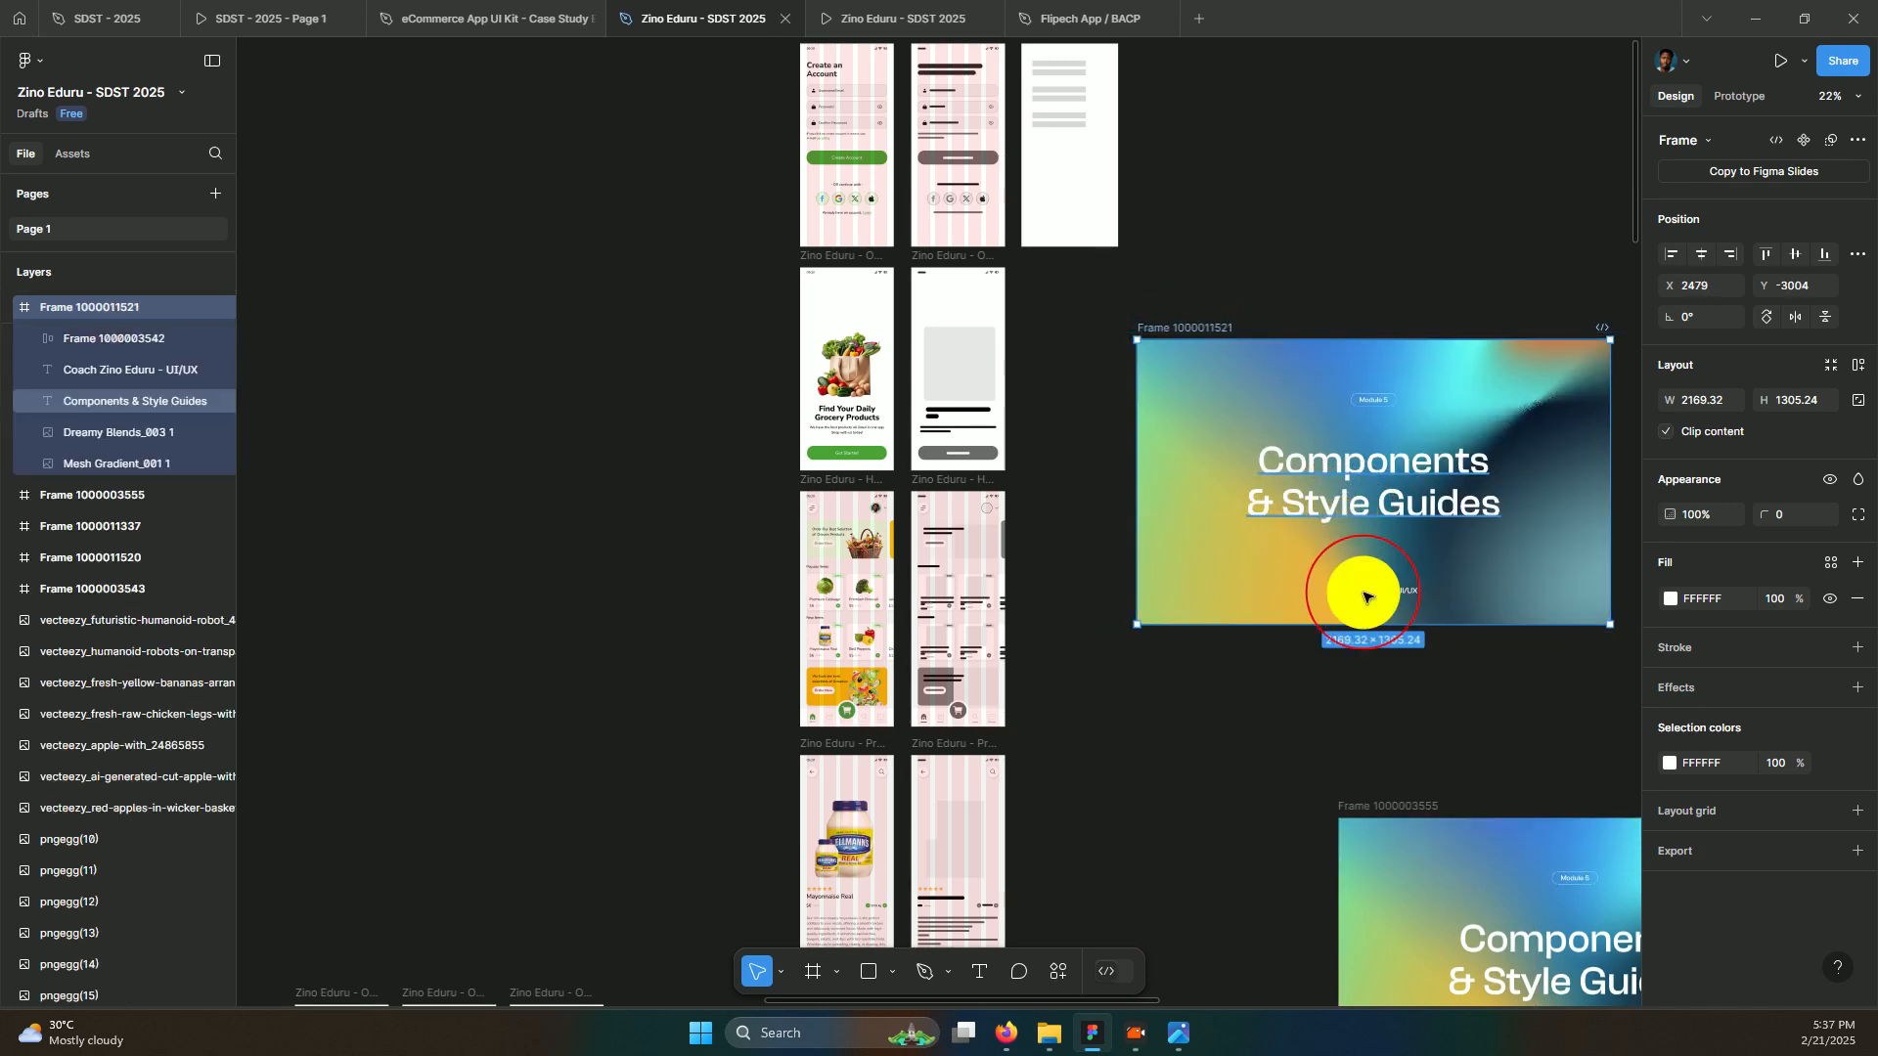
left_click(1385, 400, "shift")
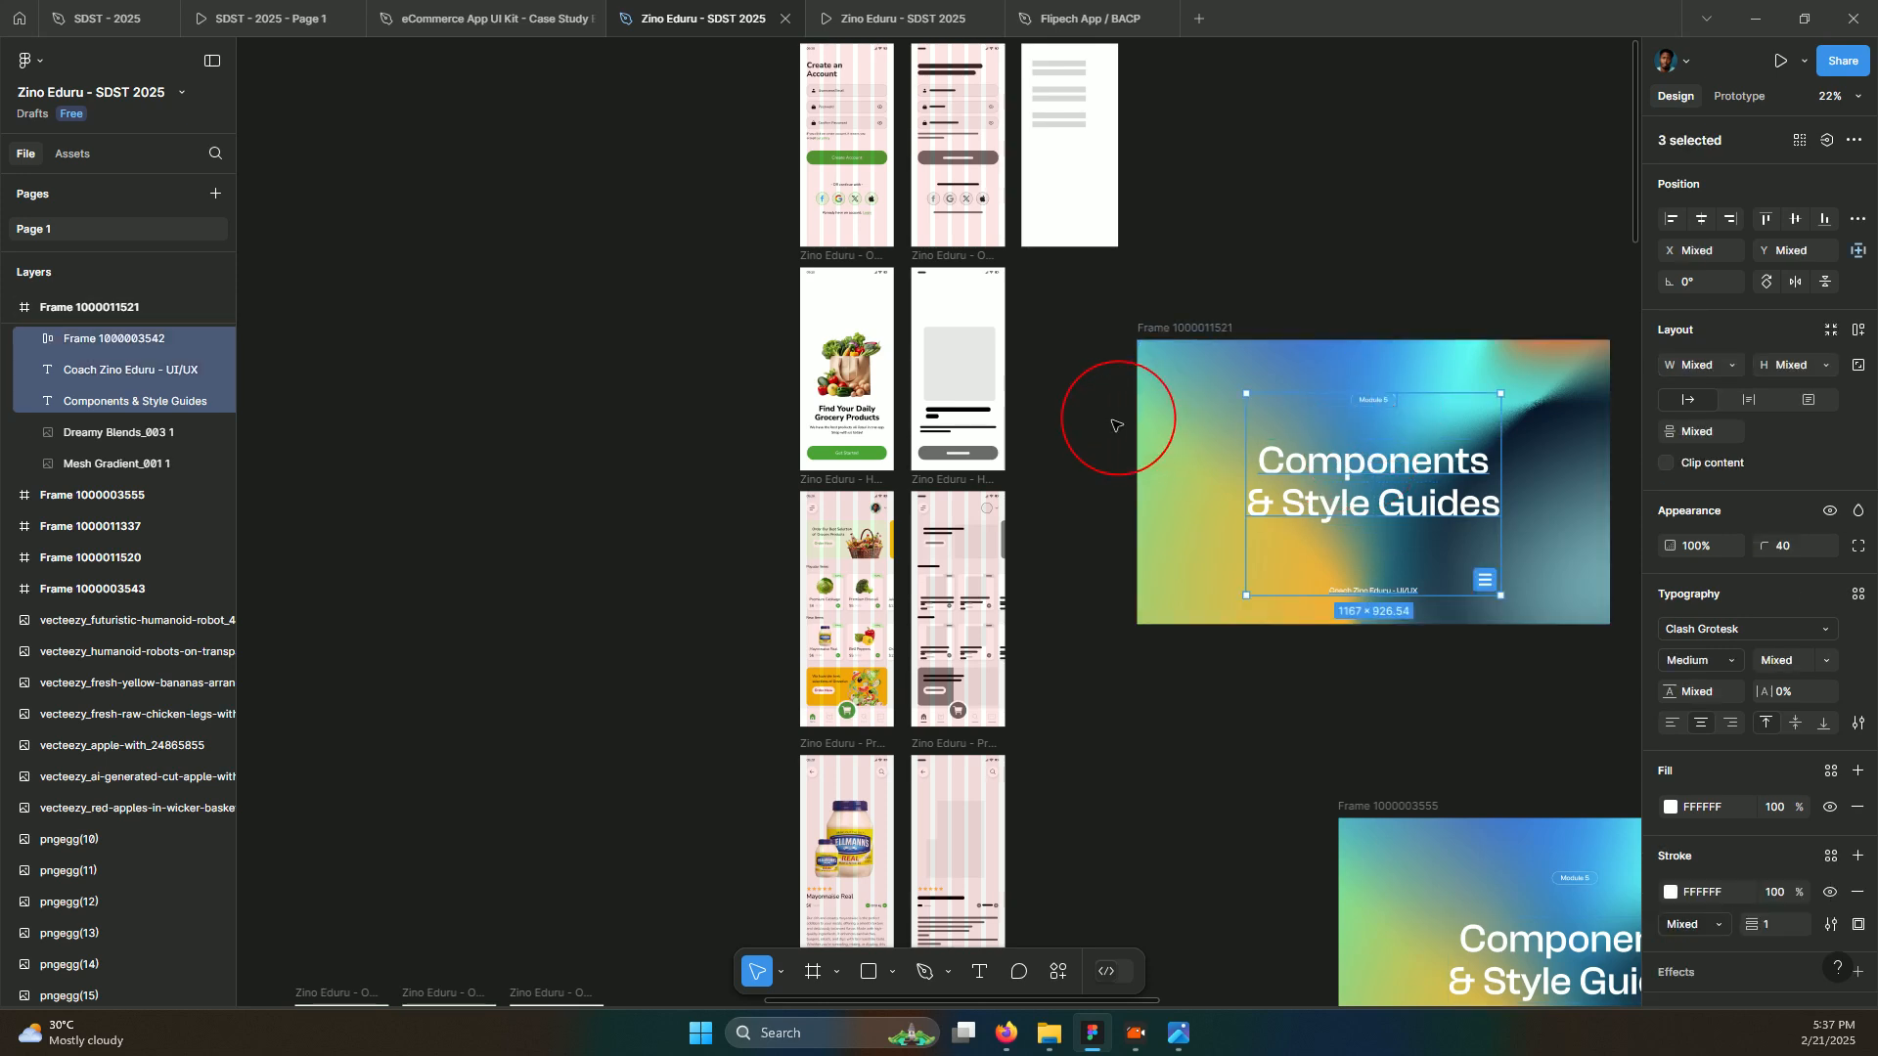
key("Delete")
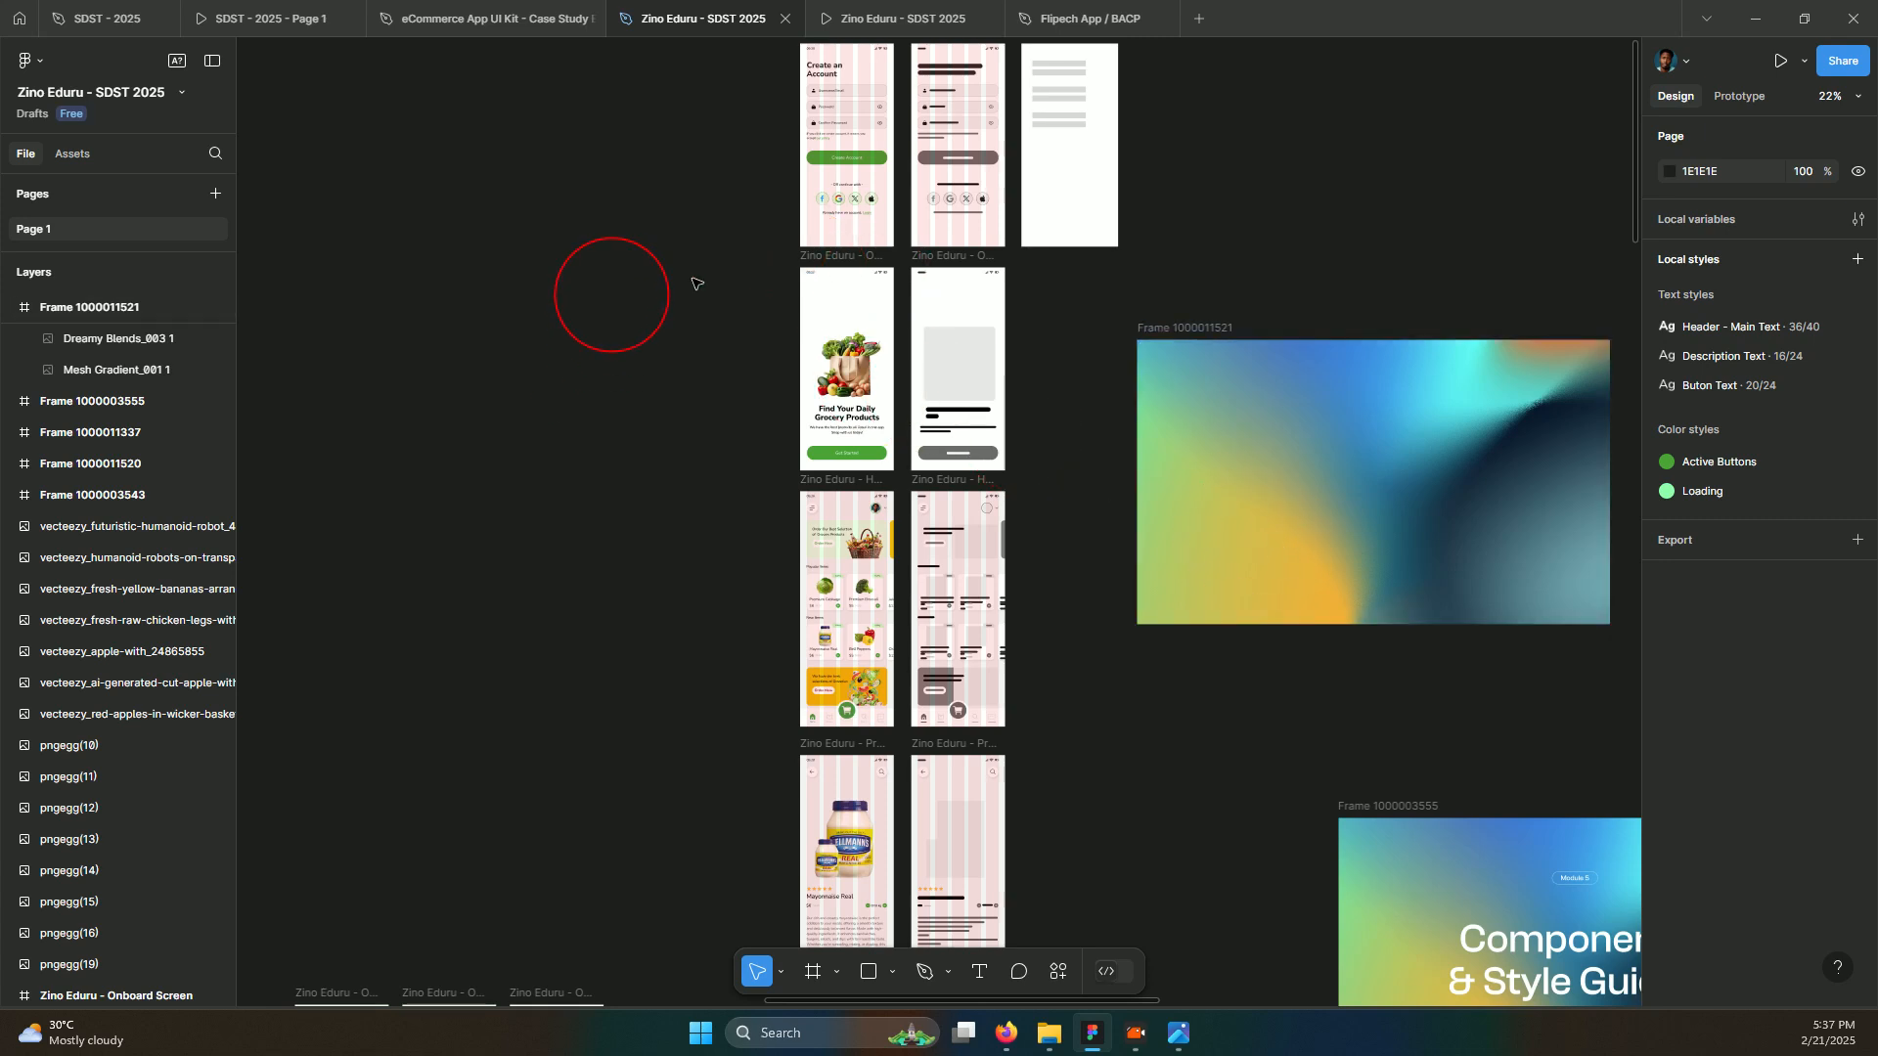
left_click(809, 258)
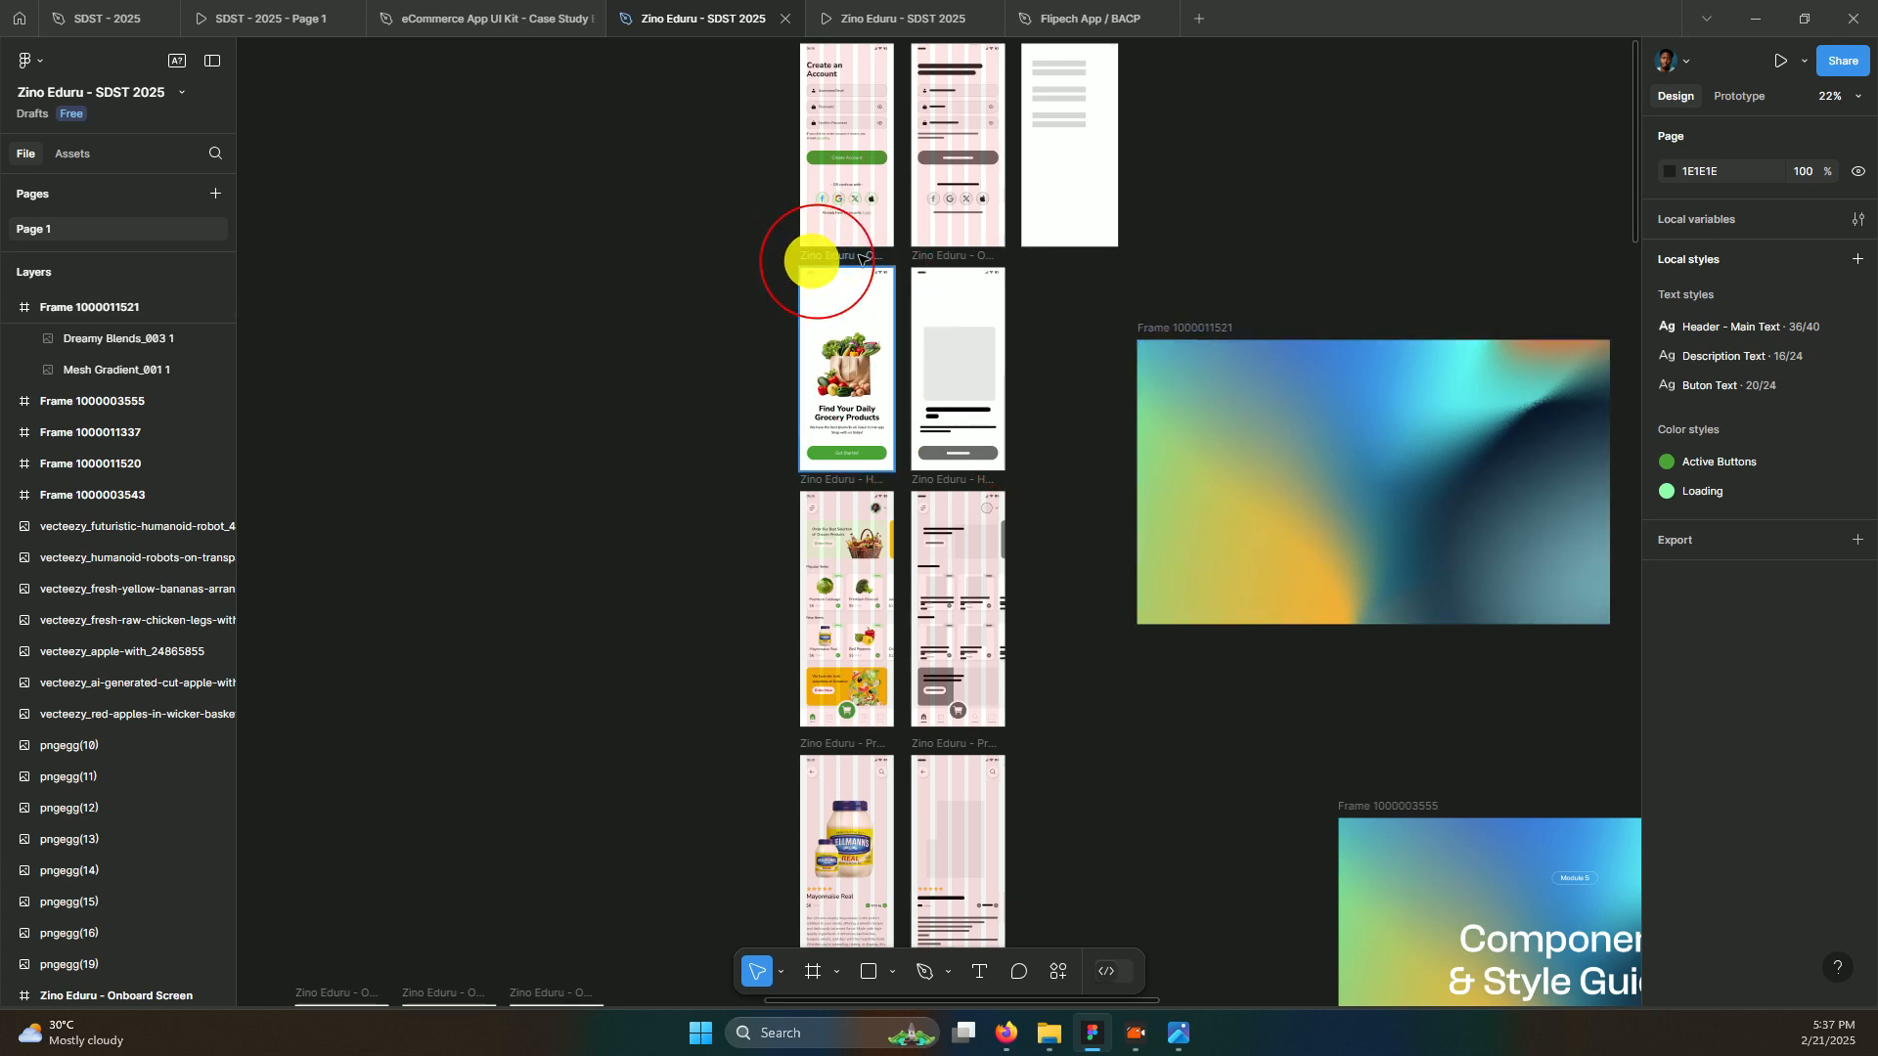
left_click(922, 260)
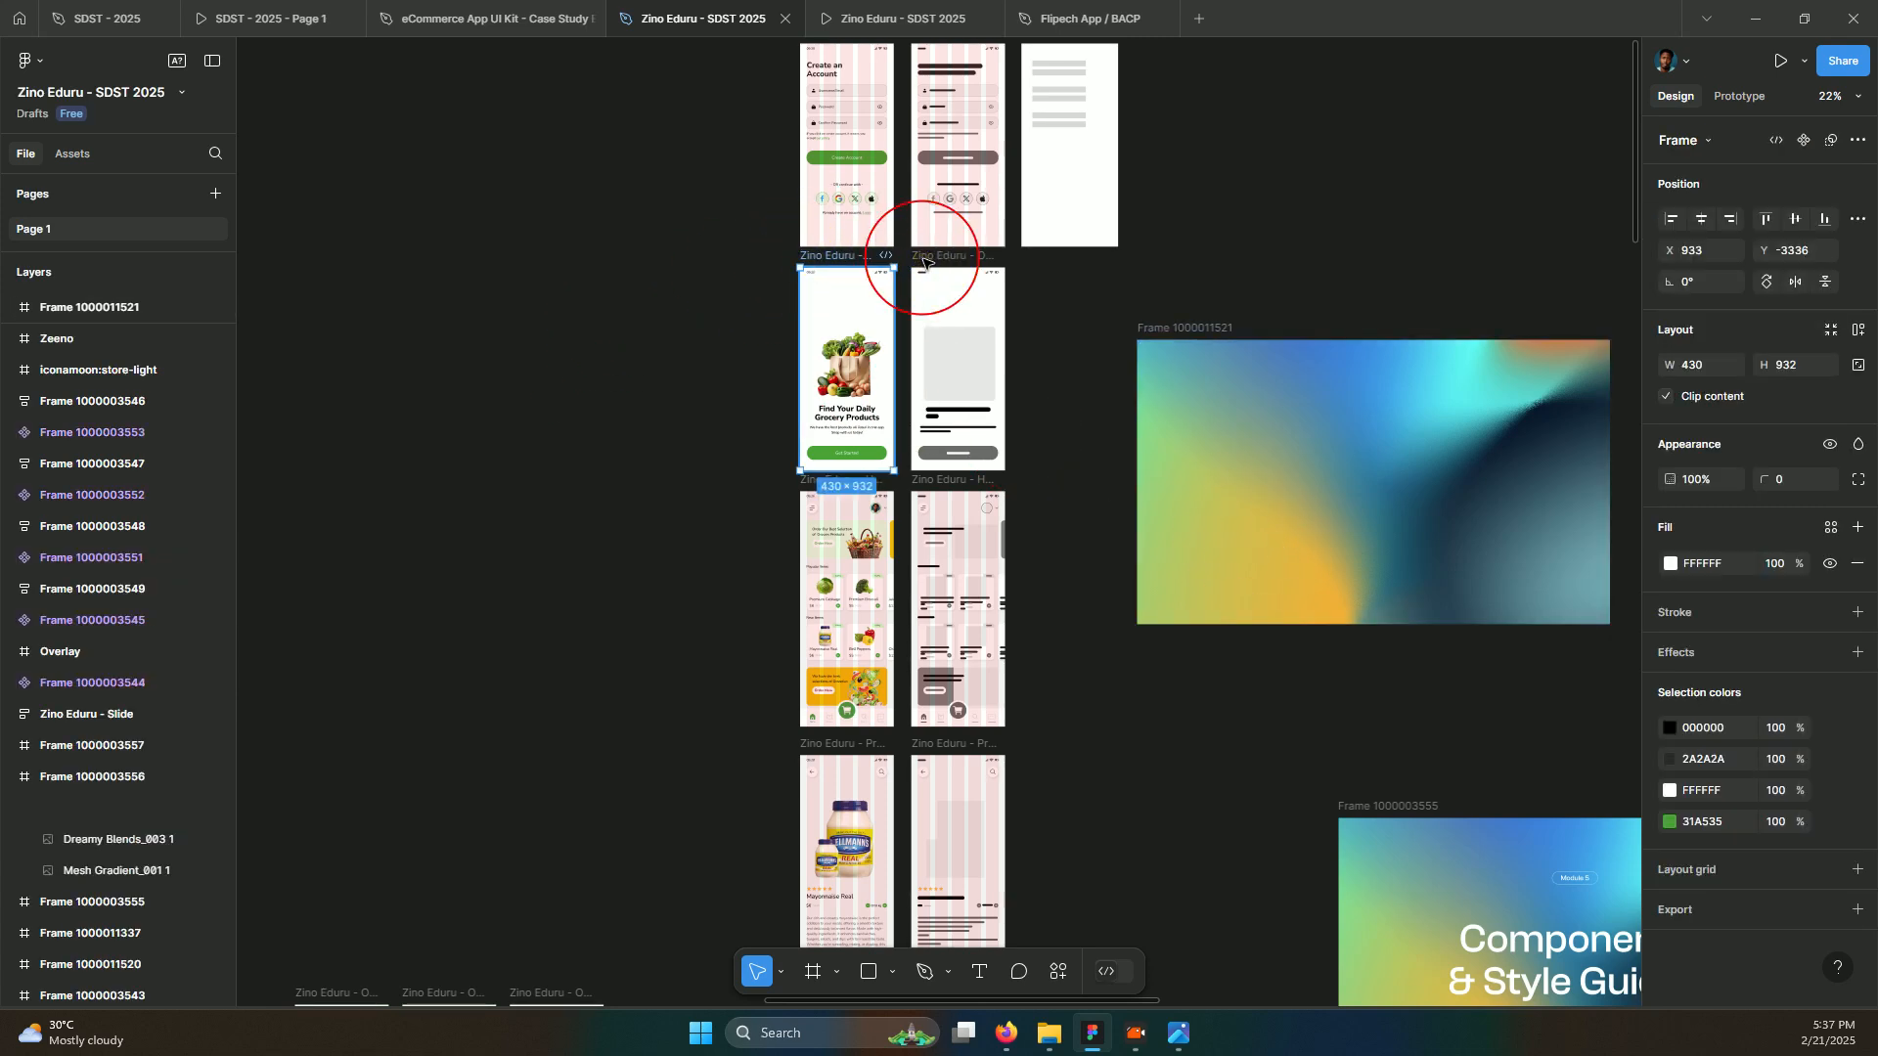
left_click(922, 260, "shift")
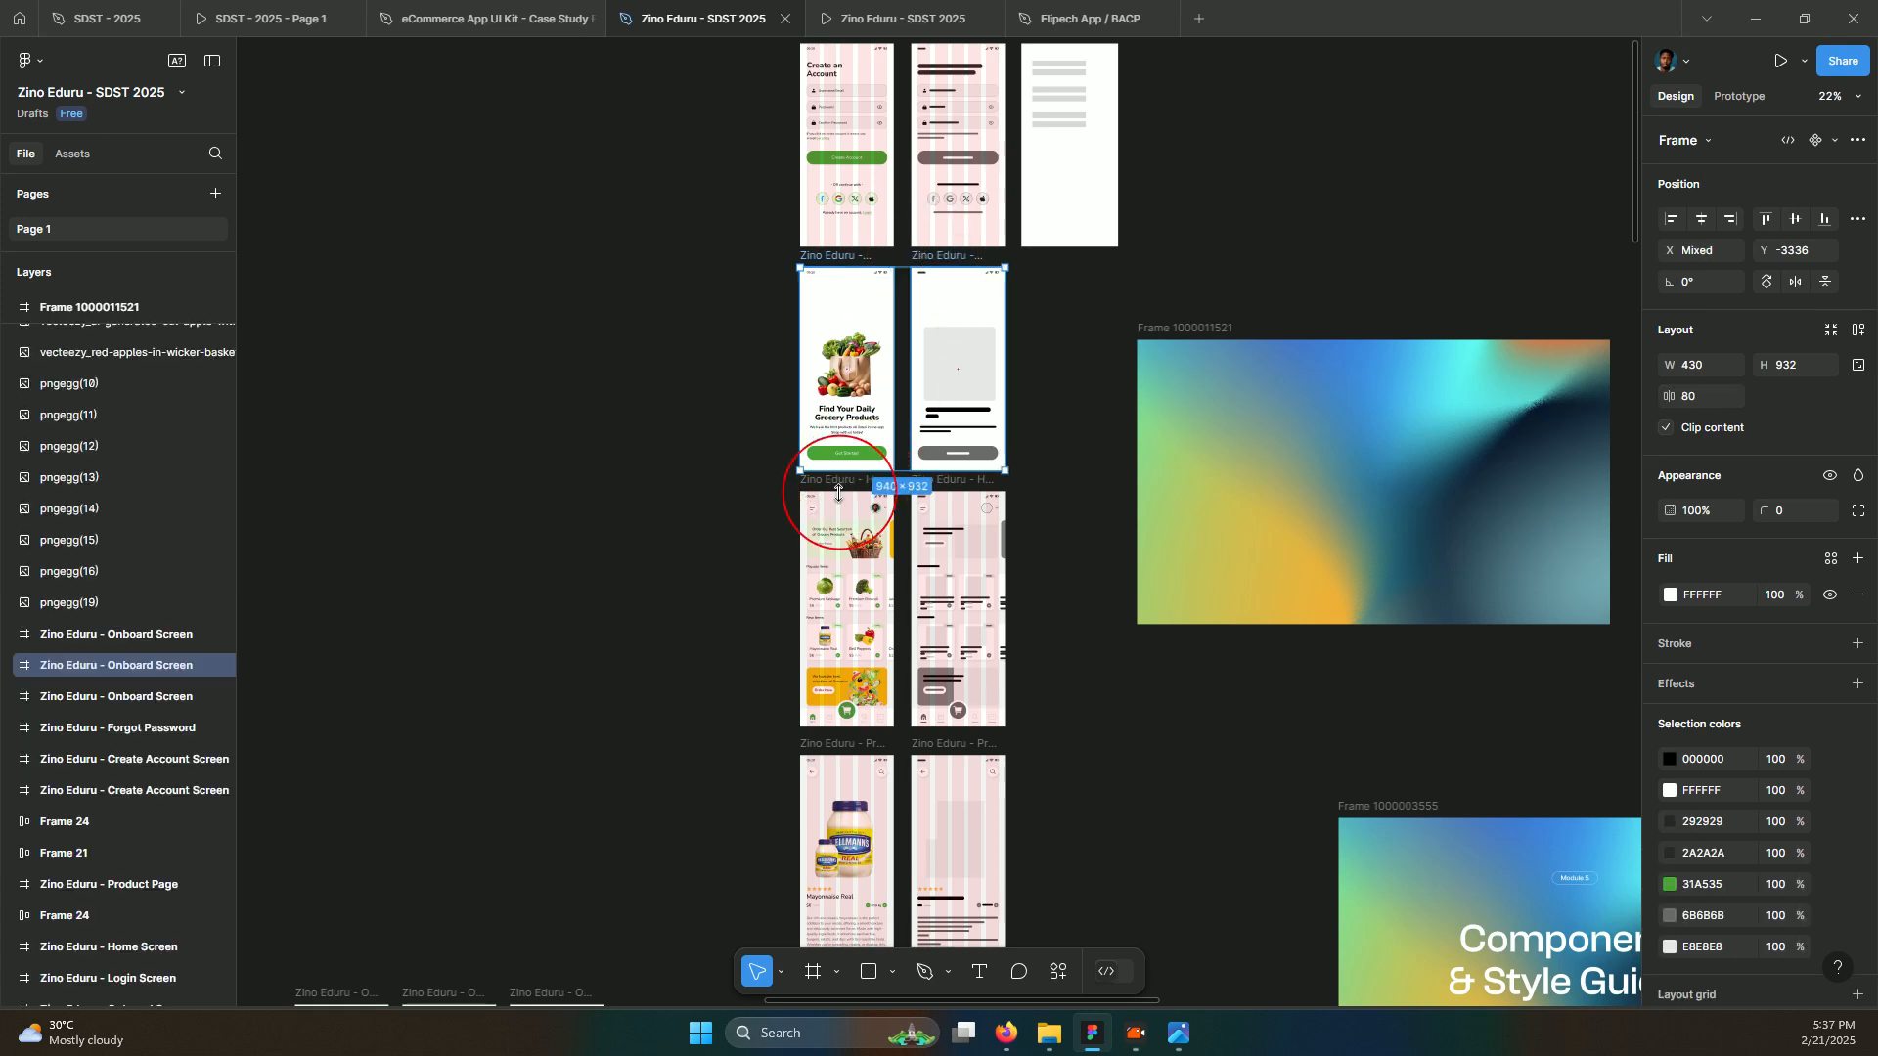
left_click(839, 483, "shift")
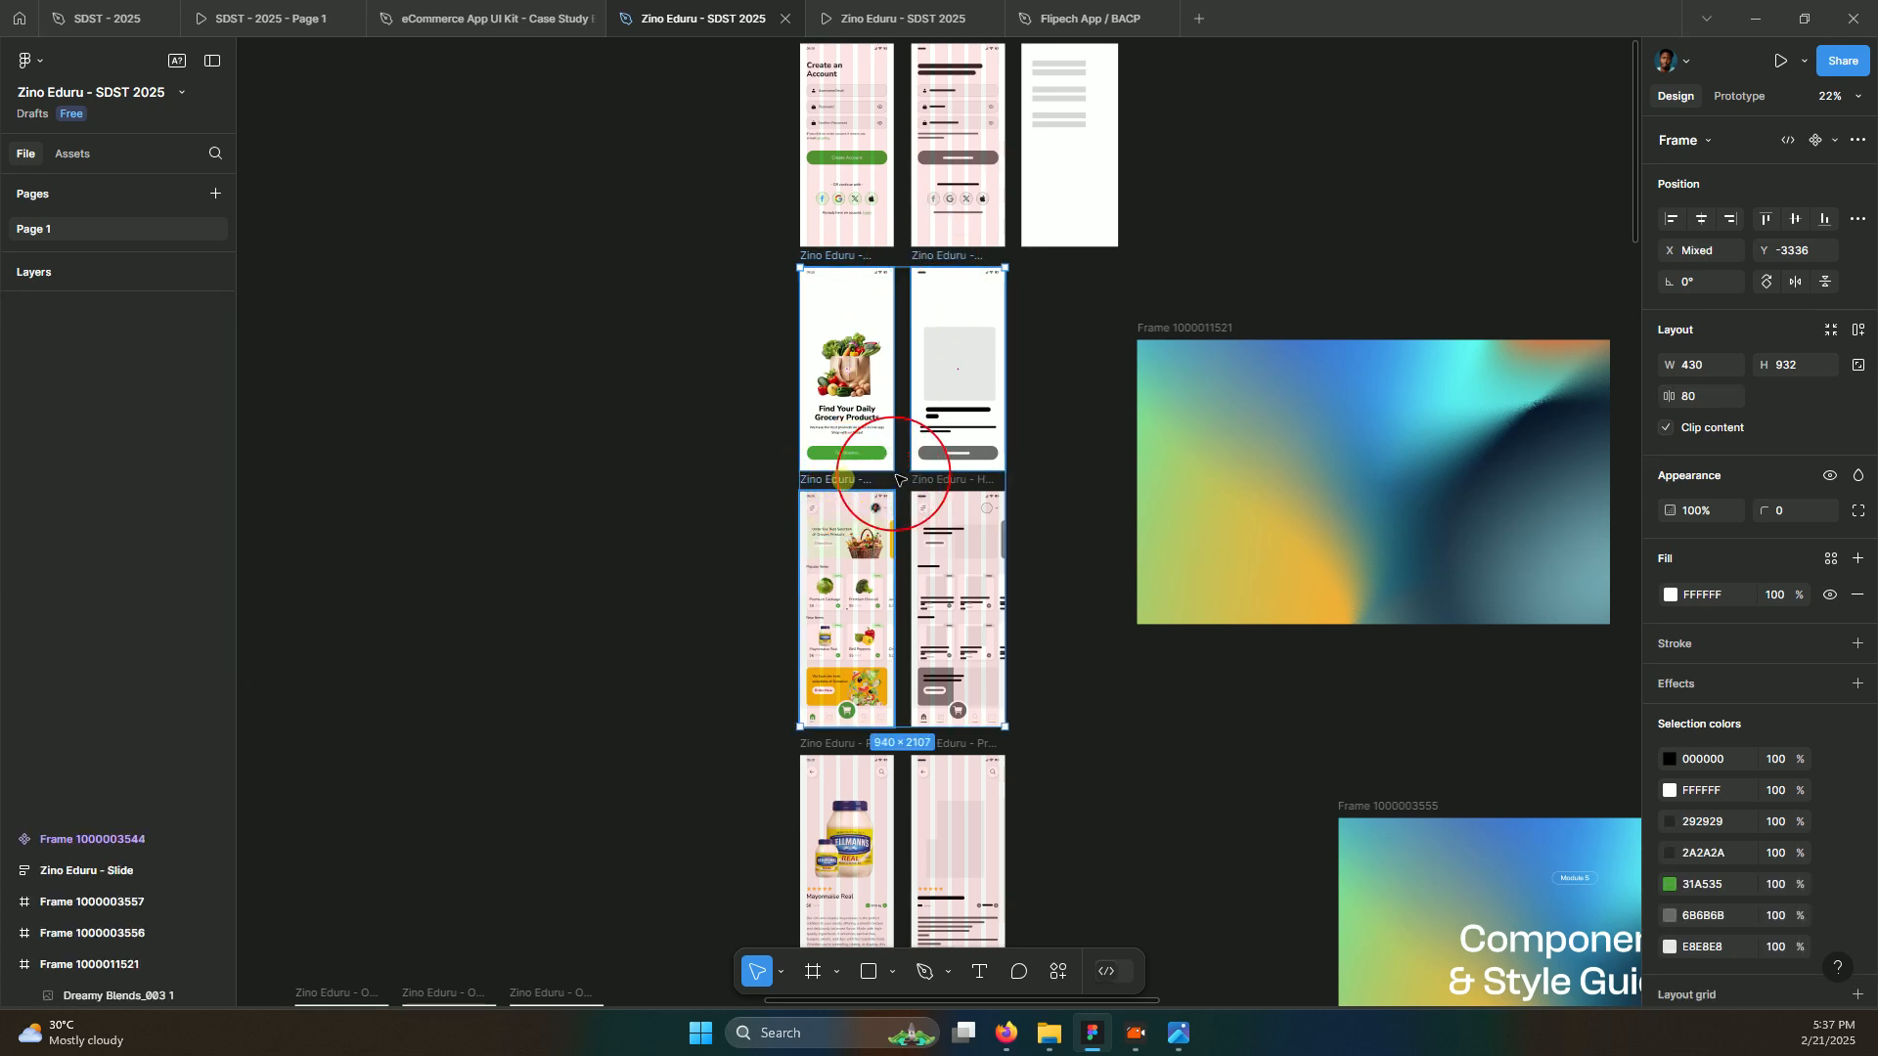
left_click(916, 484, "shift")
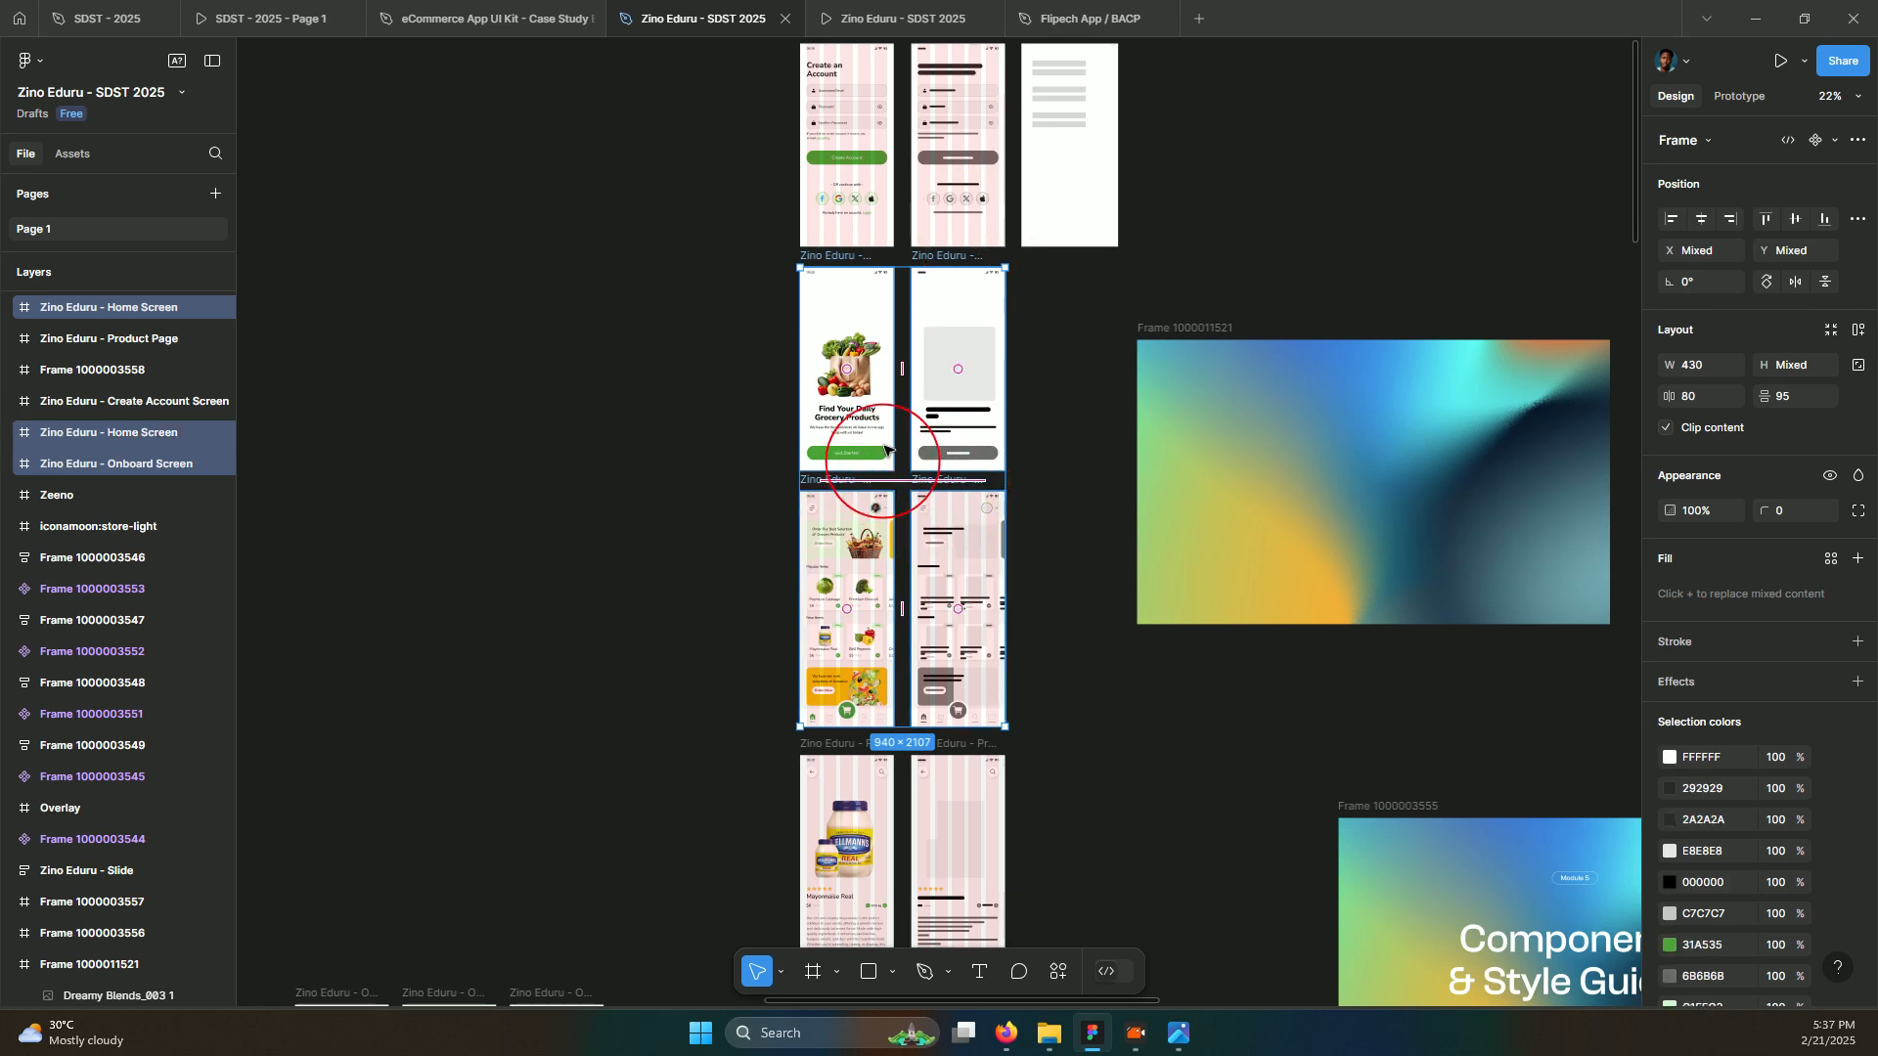
left_click(864, 306)
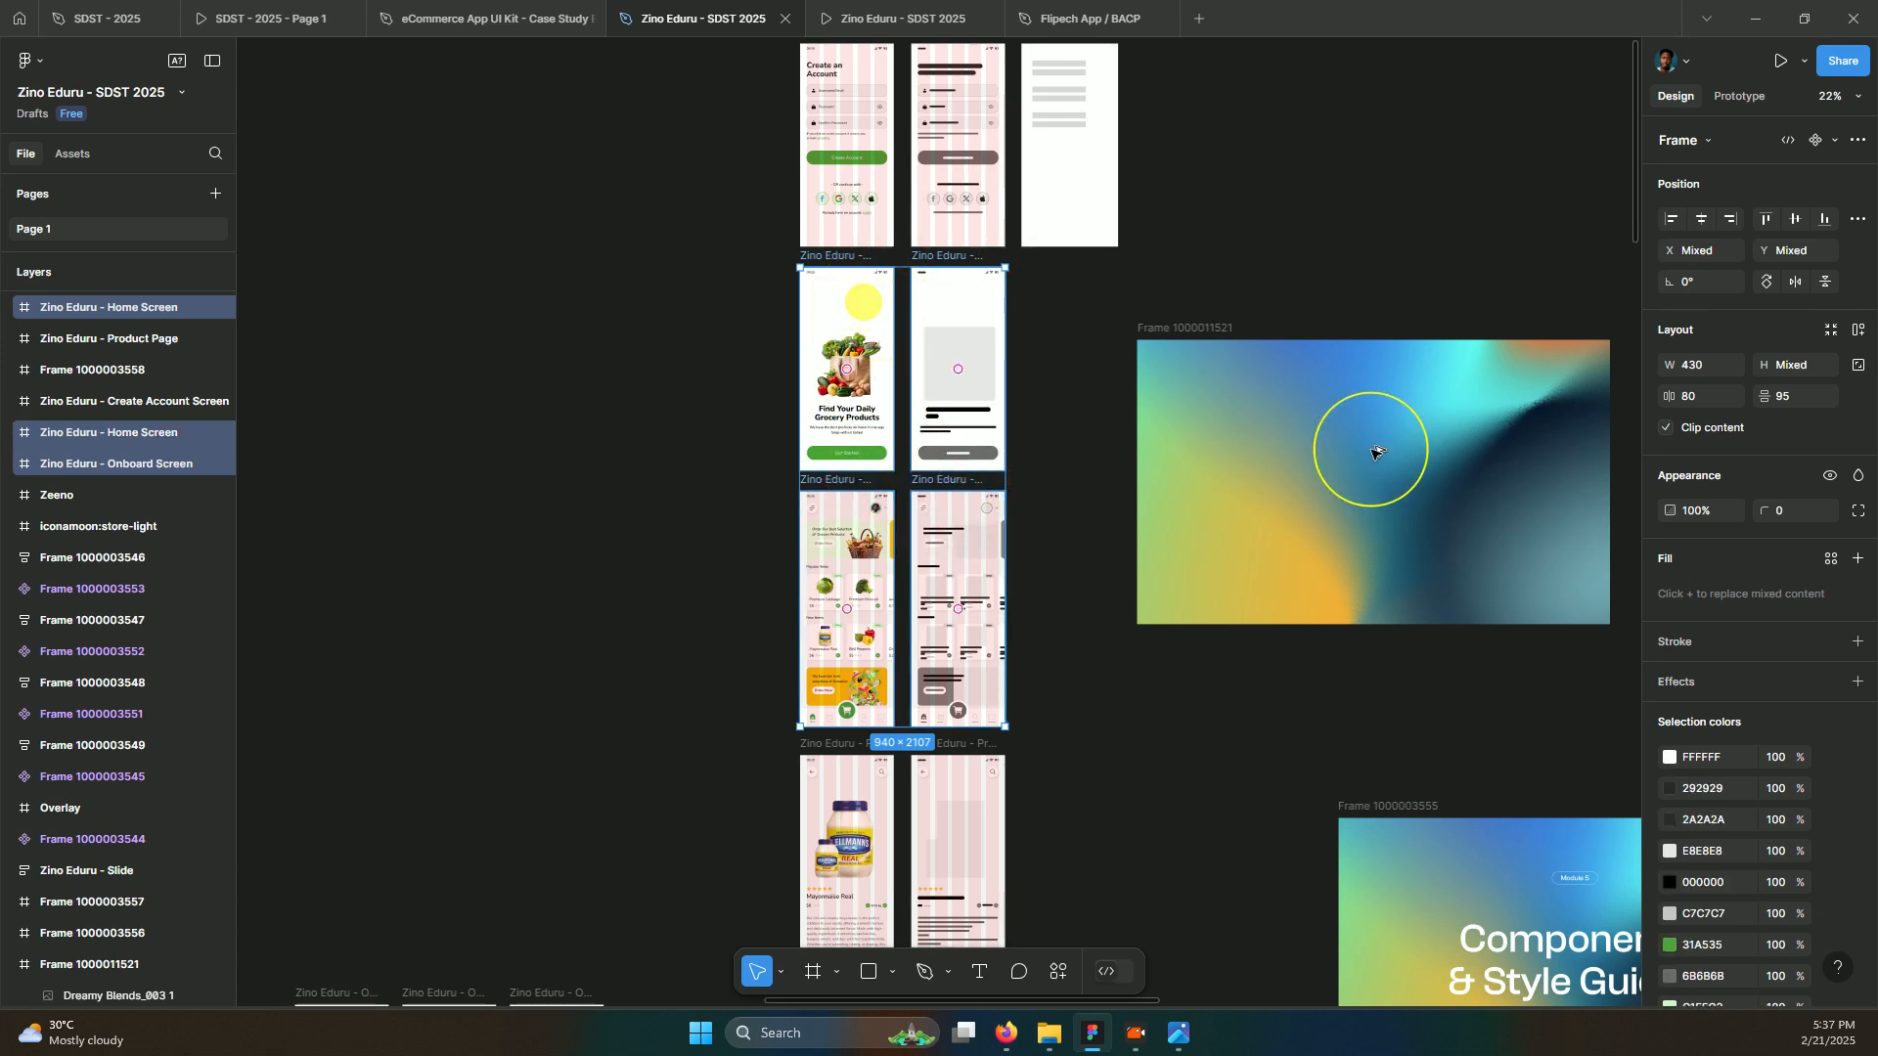
left_click_drag(1372, 452, 1269, 380)
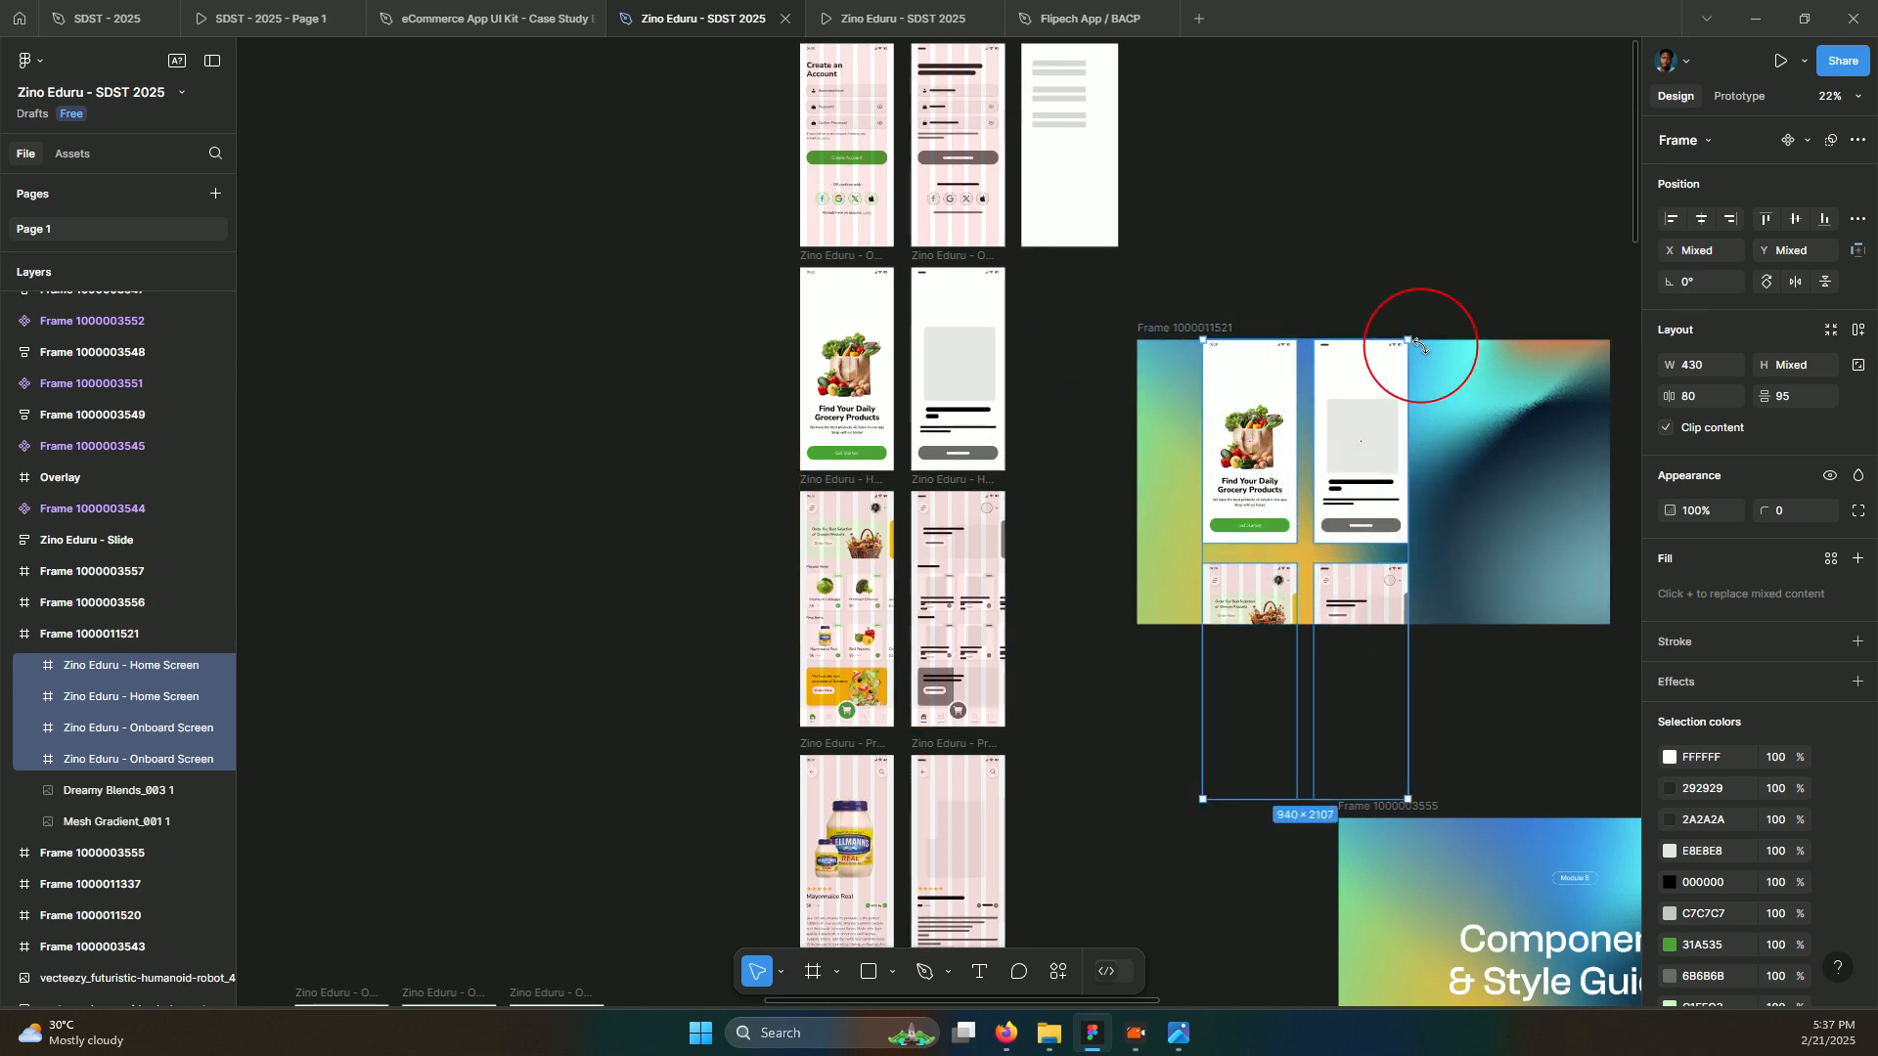
Tilt the four screen copies to -32.78° and raise the first Home Screen
left_click_drag(1420, 350, 1423, 414)
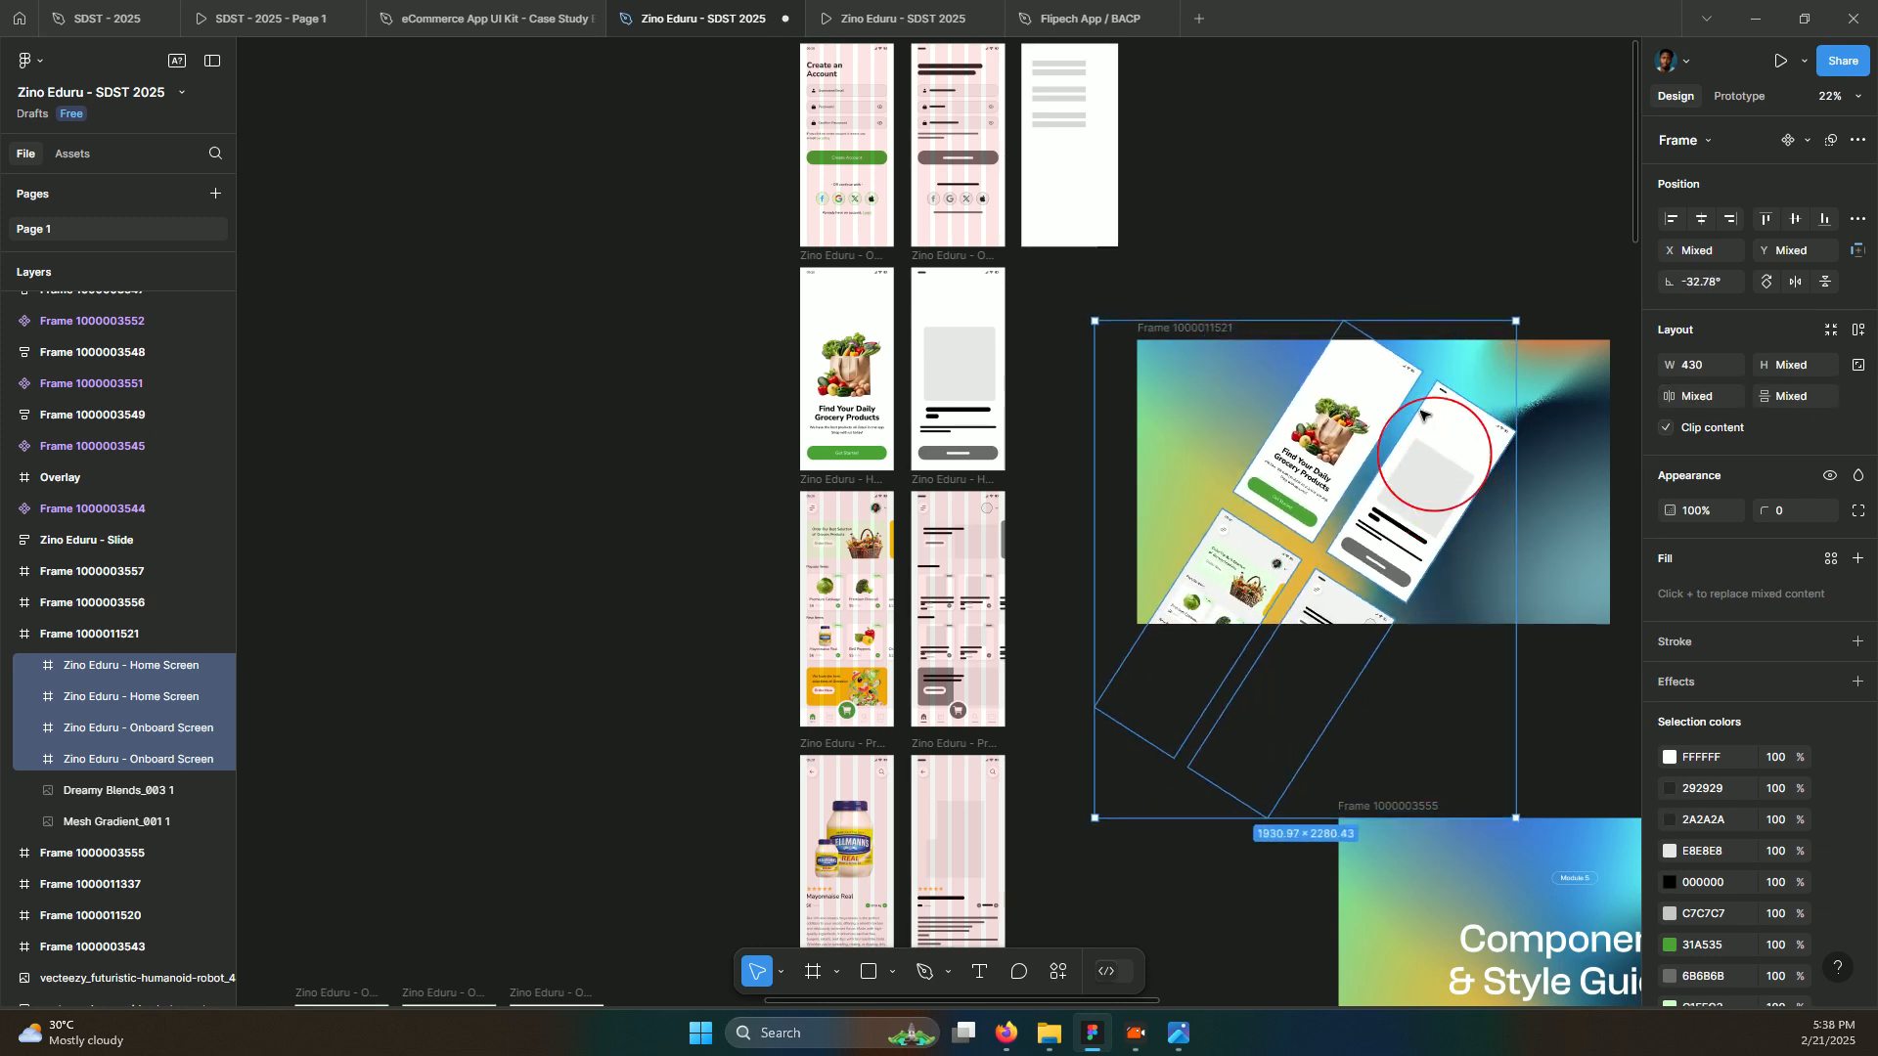
left_click(1311, 333)
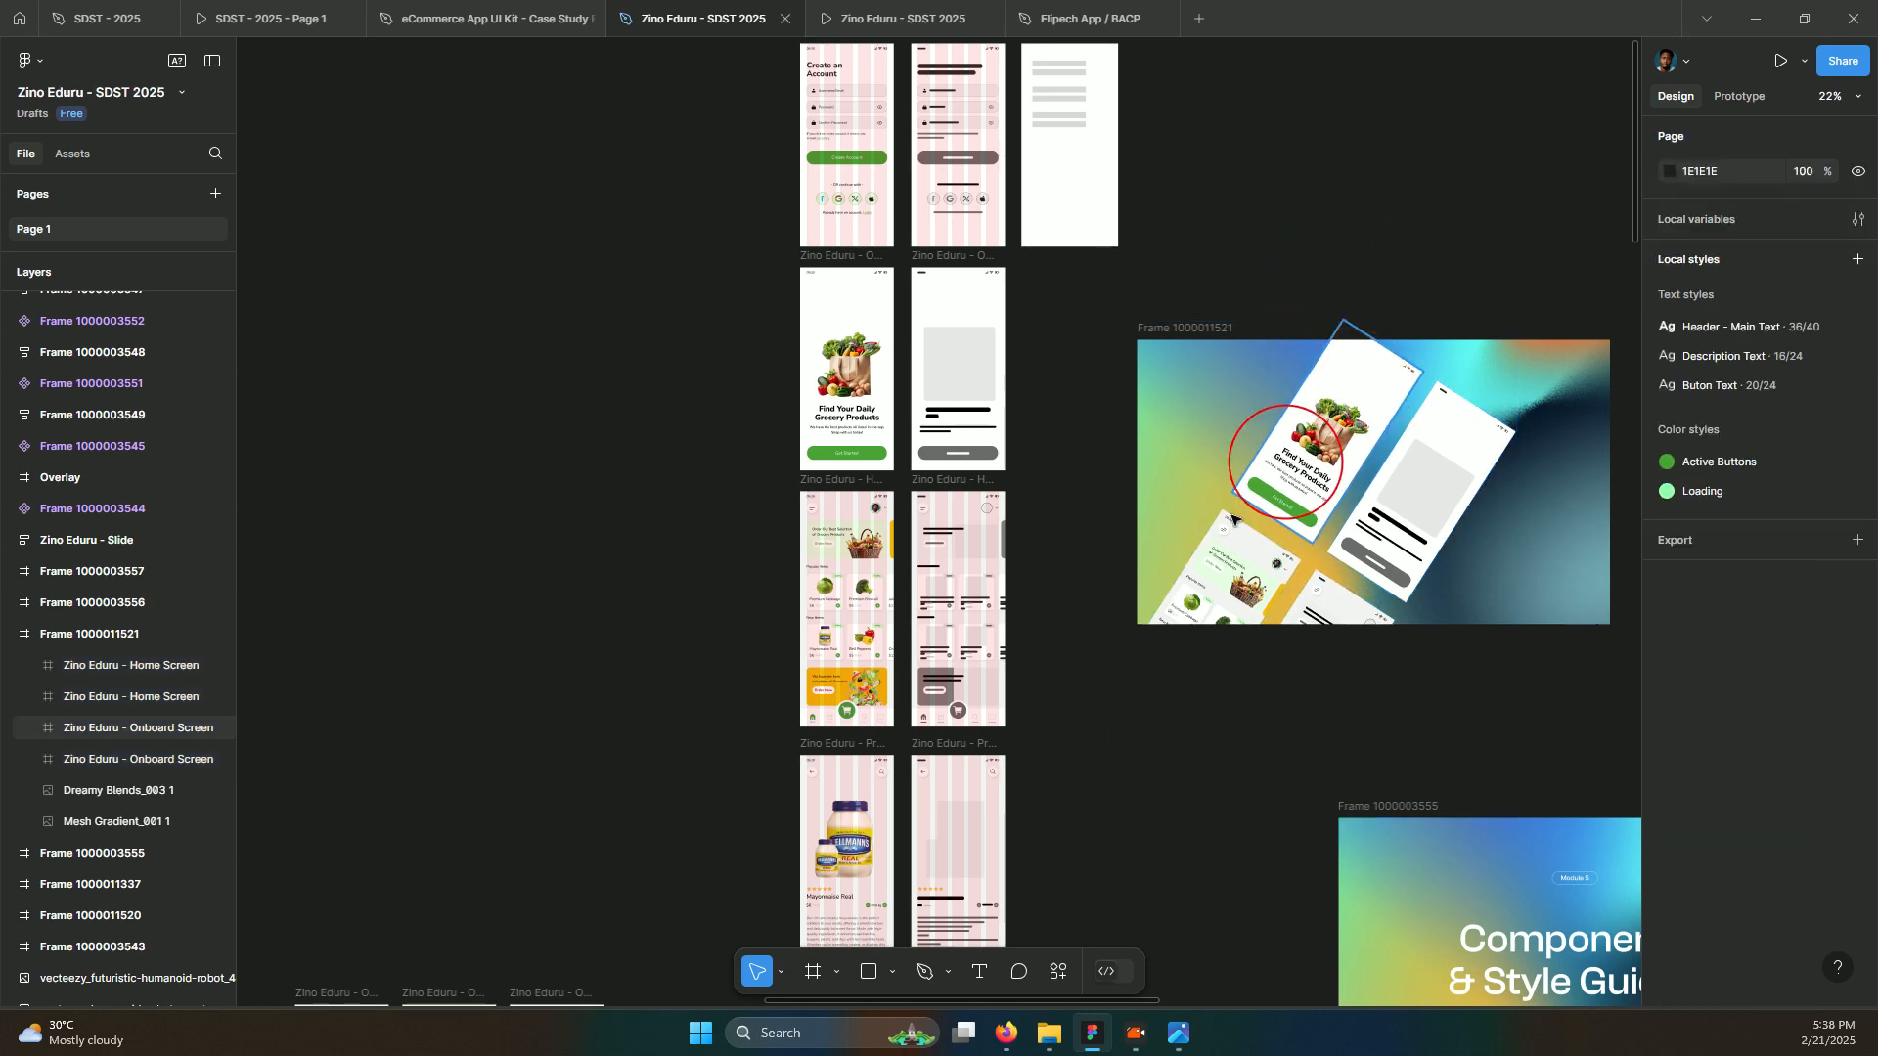
left_click(1249, 525)
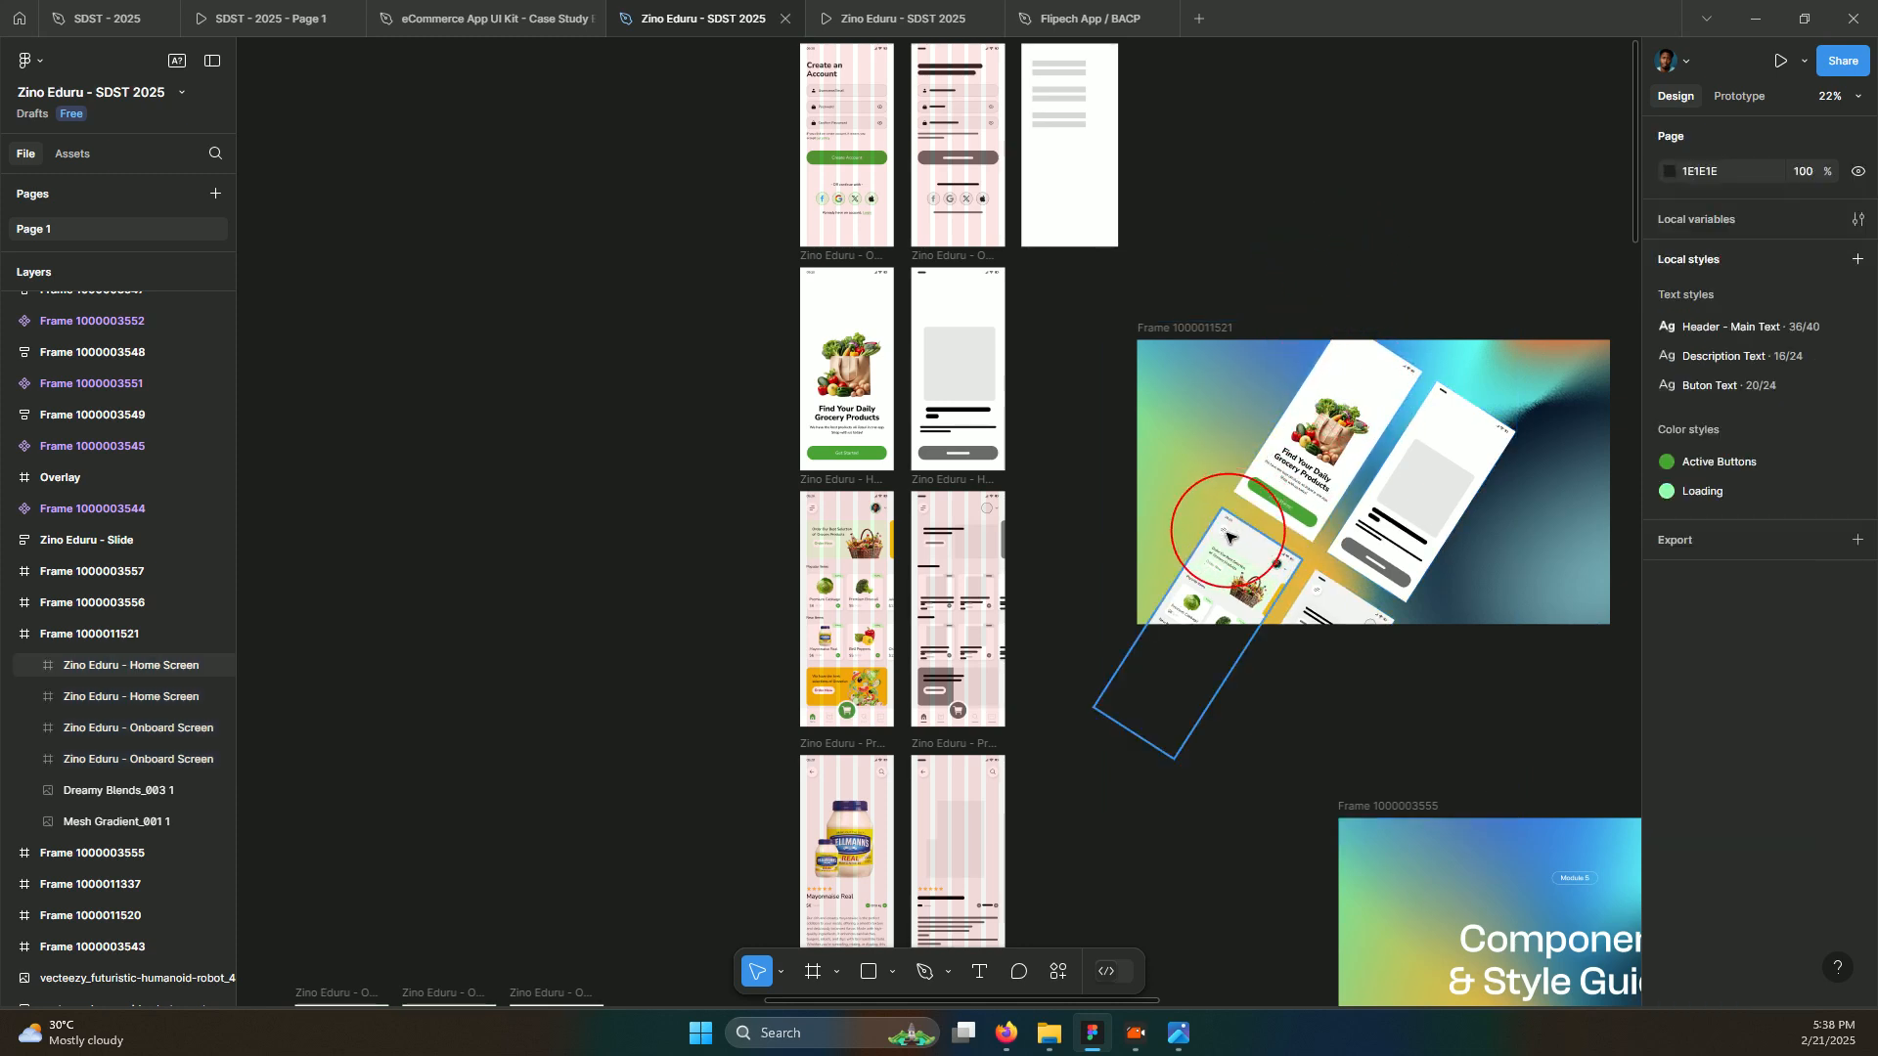
left_click(1233, 449)
left_click_drag(1232, 447, 1231, 436)
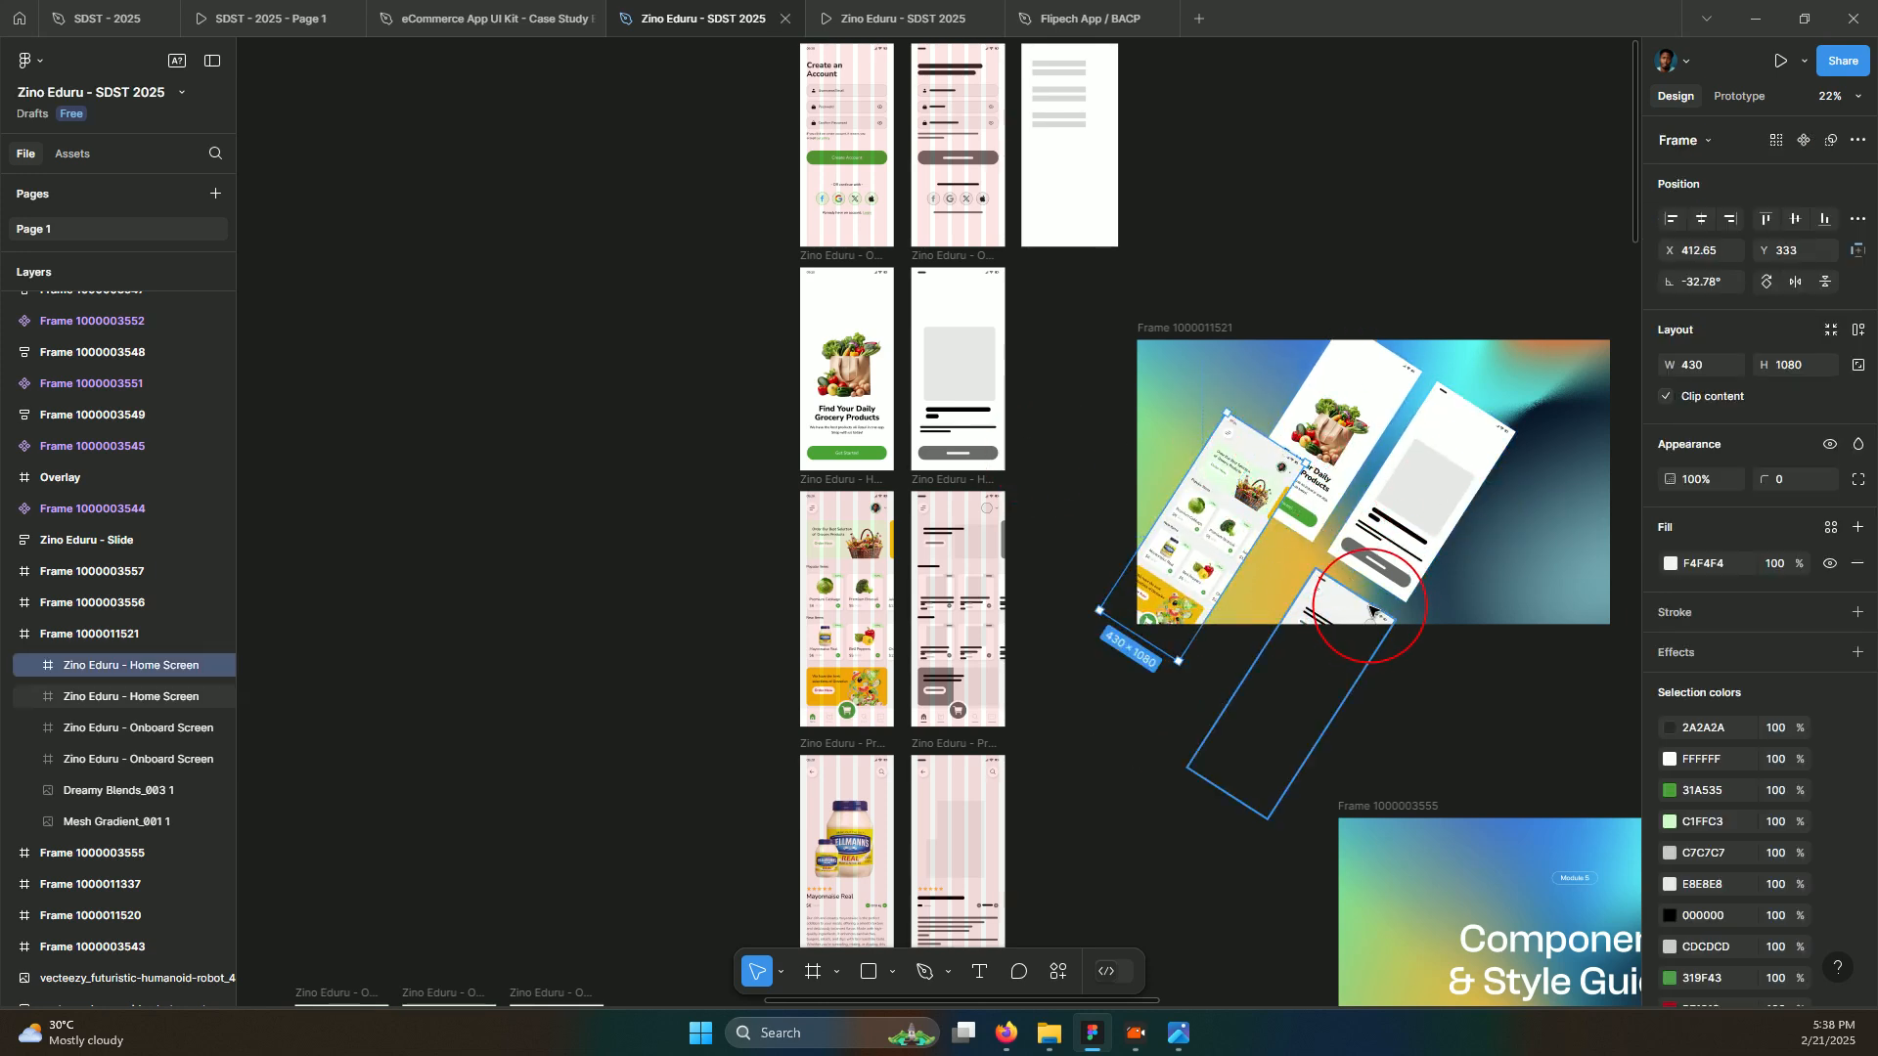
Reposition the second Home Screen and Onboard Screen, then duplicate an Onboard Screen with Ctrl+D
left_click(1336, 613)
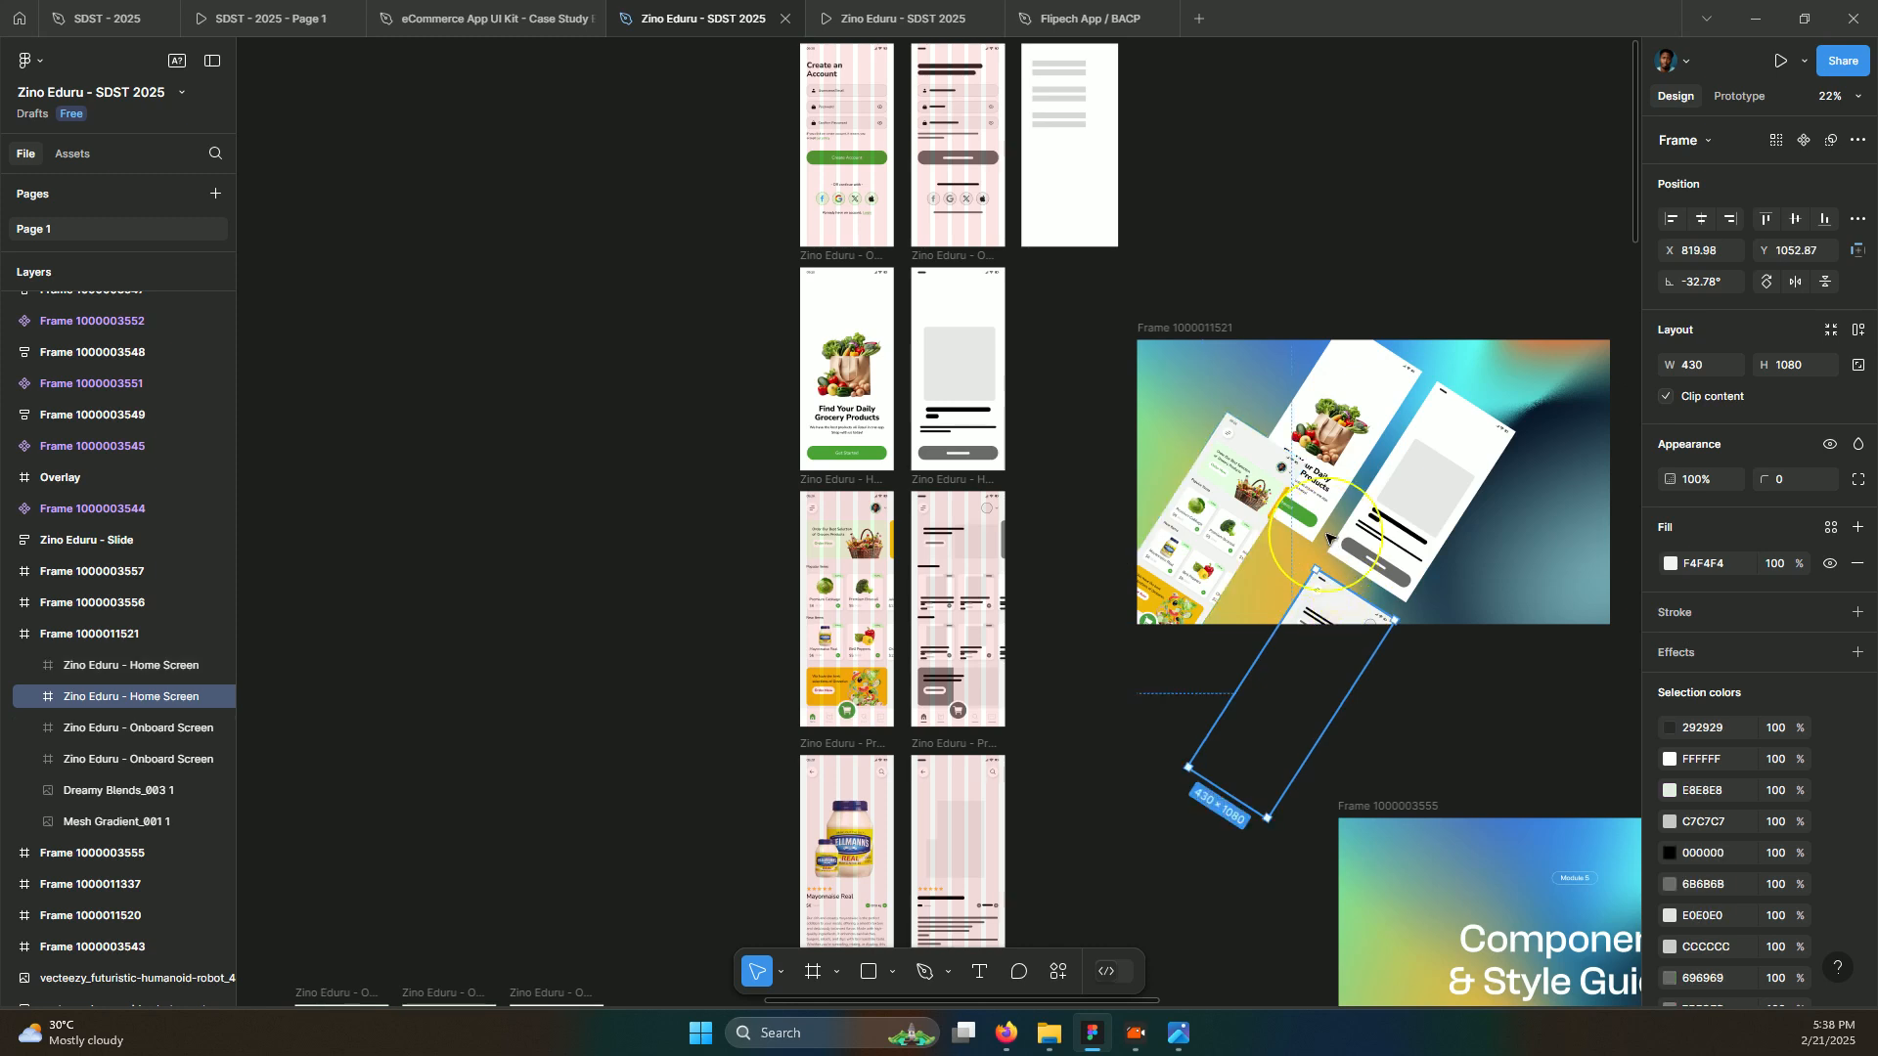
left_click_drag(1327, 537, 1329, 538)
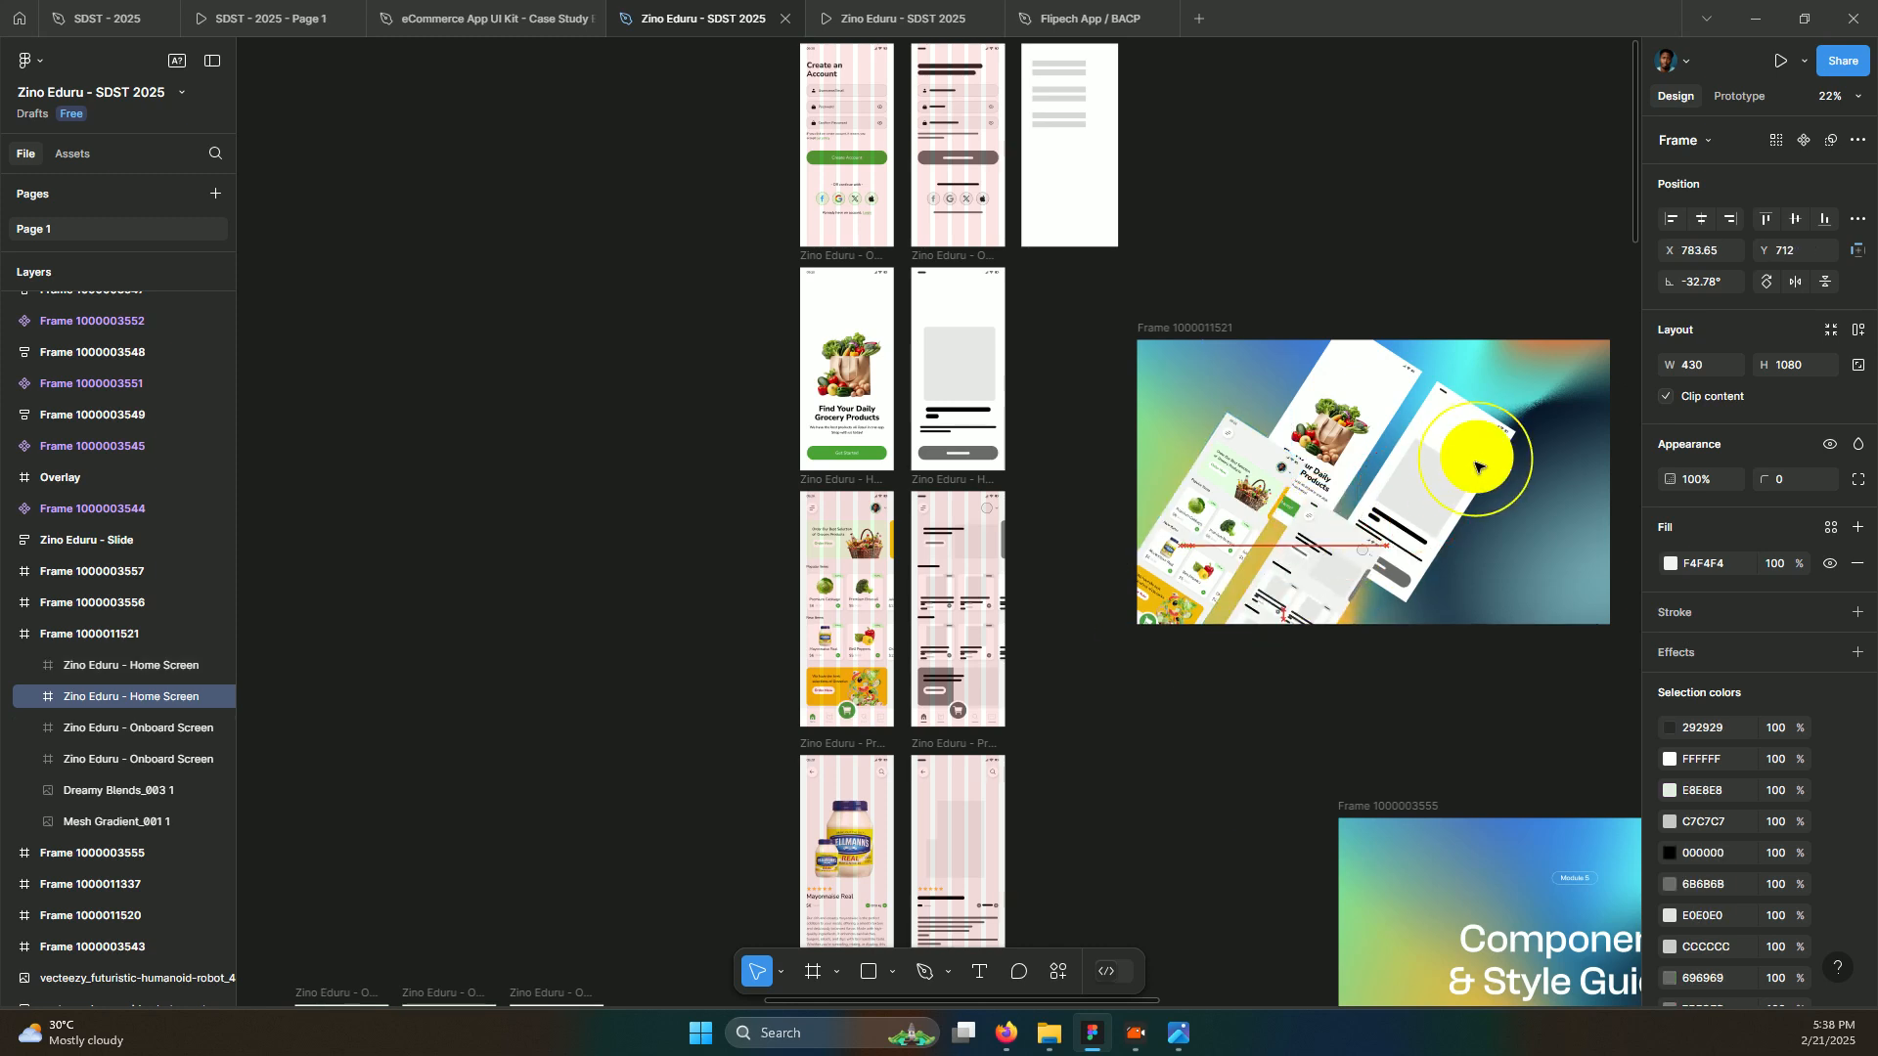
left_click(1461, 500)
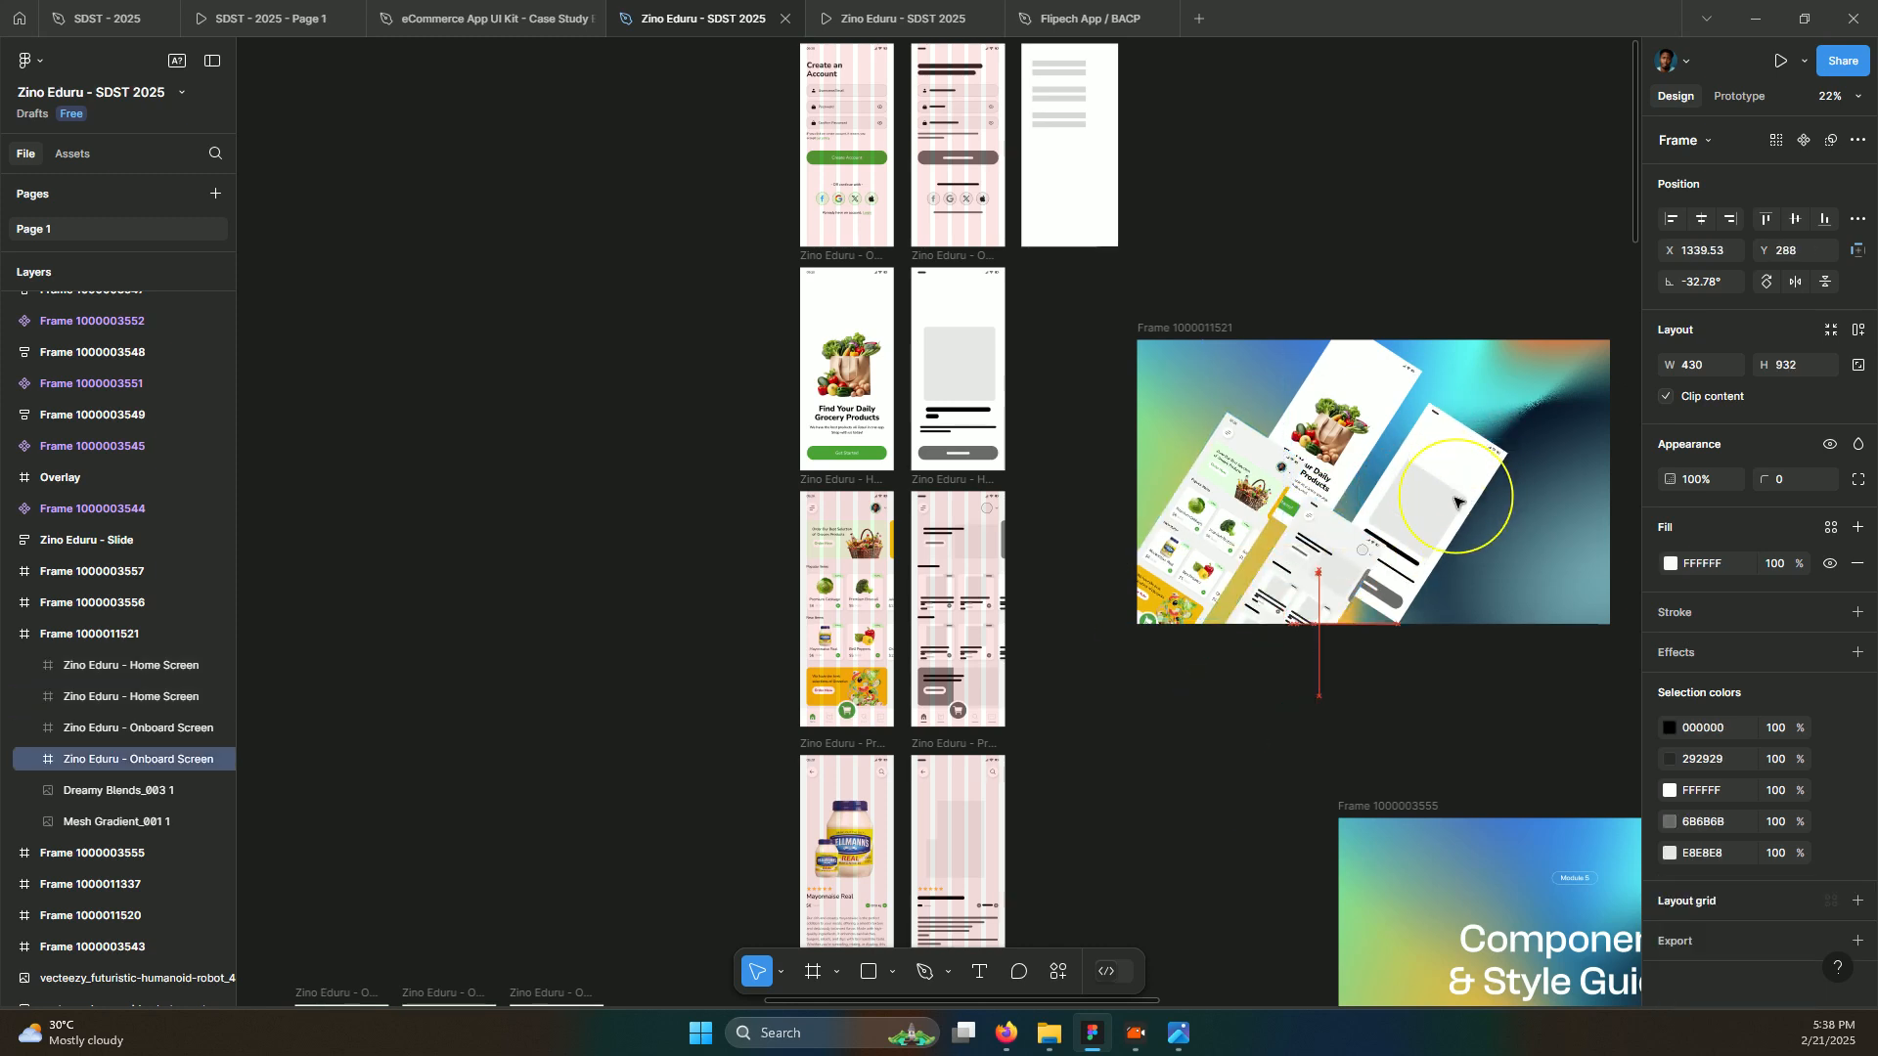
mouse_move(1456, 501)
left_mouse_down()
mouse_move(1369, 586)
mouse_move(1142, 436)
mouse_move(942, 540)
mouse_move(1255, 456)
left_mouse_up()
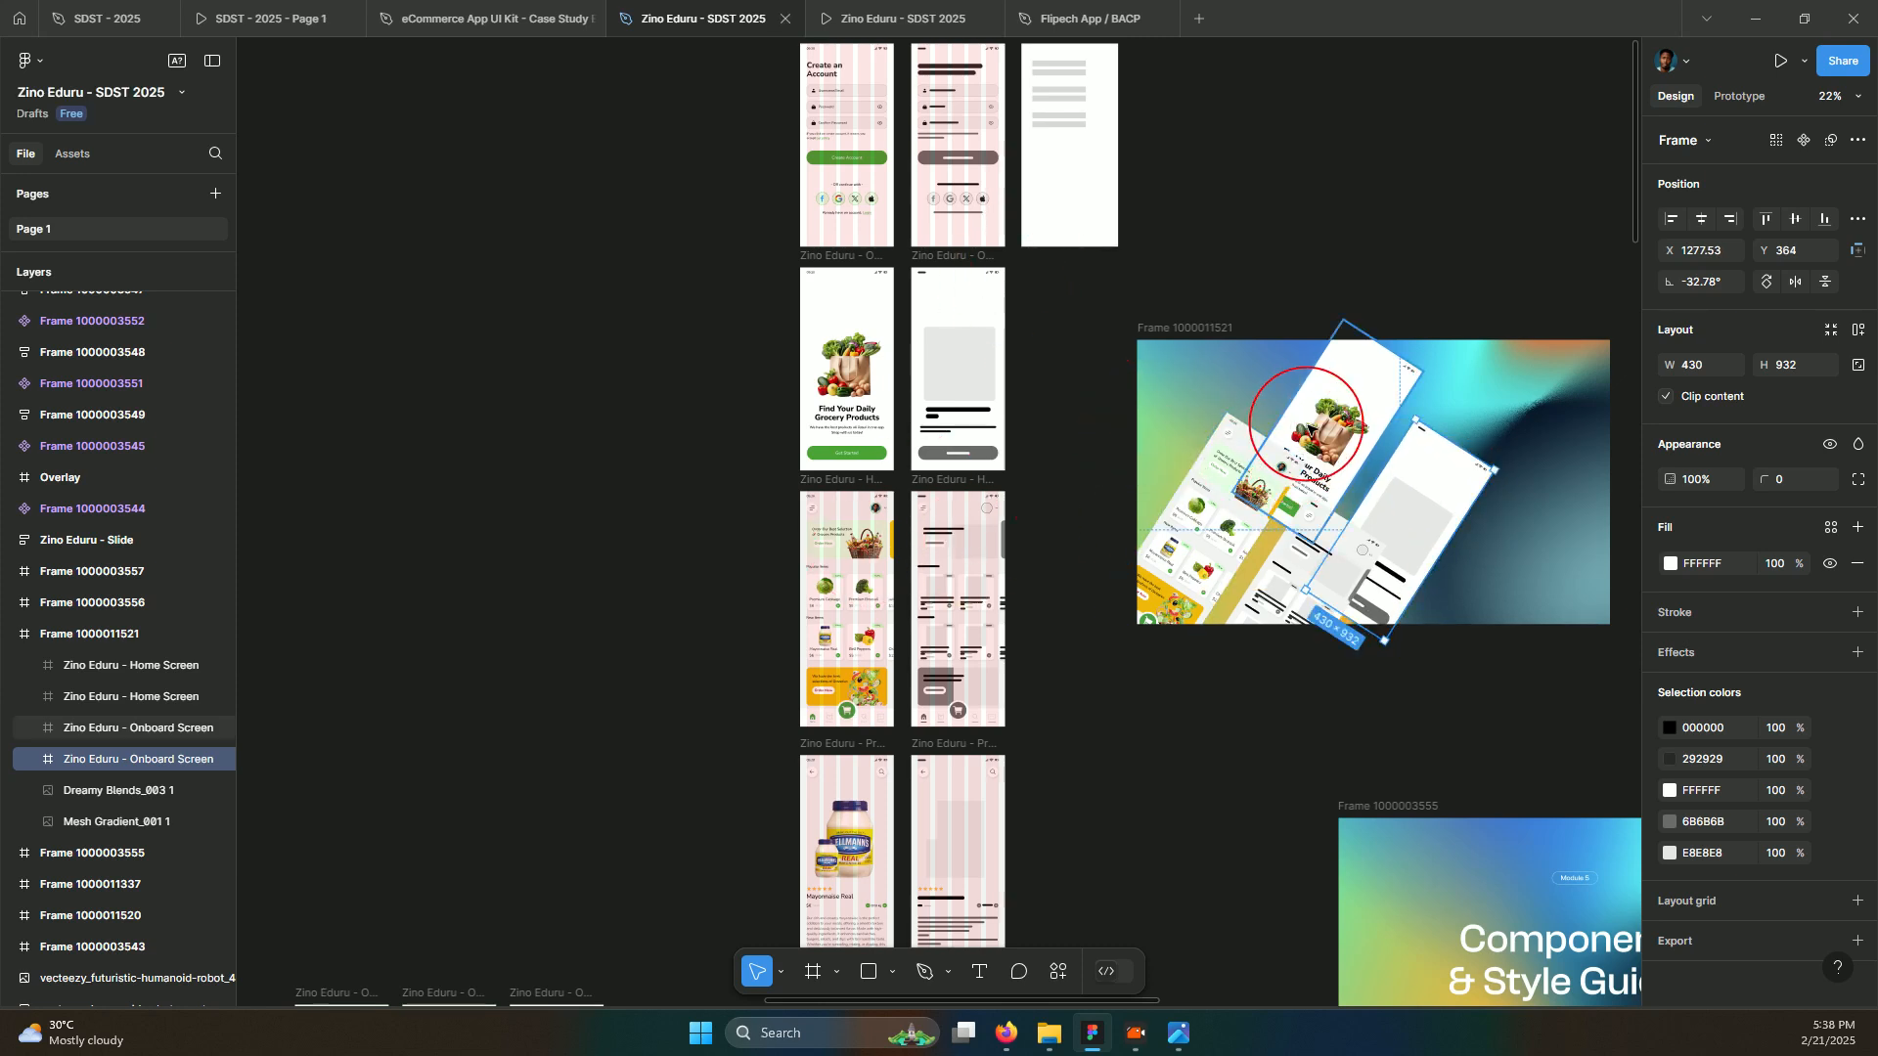
key("alt")
key("shift+Tab")
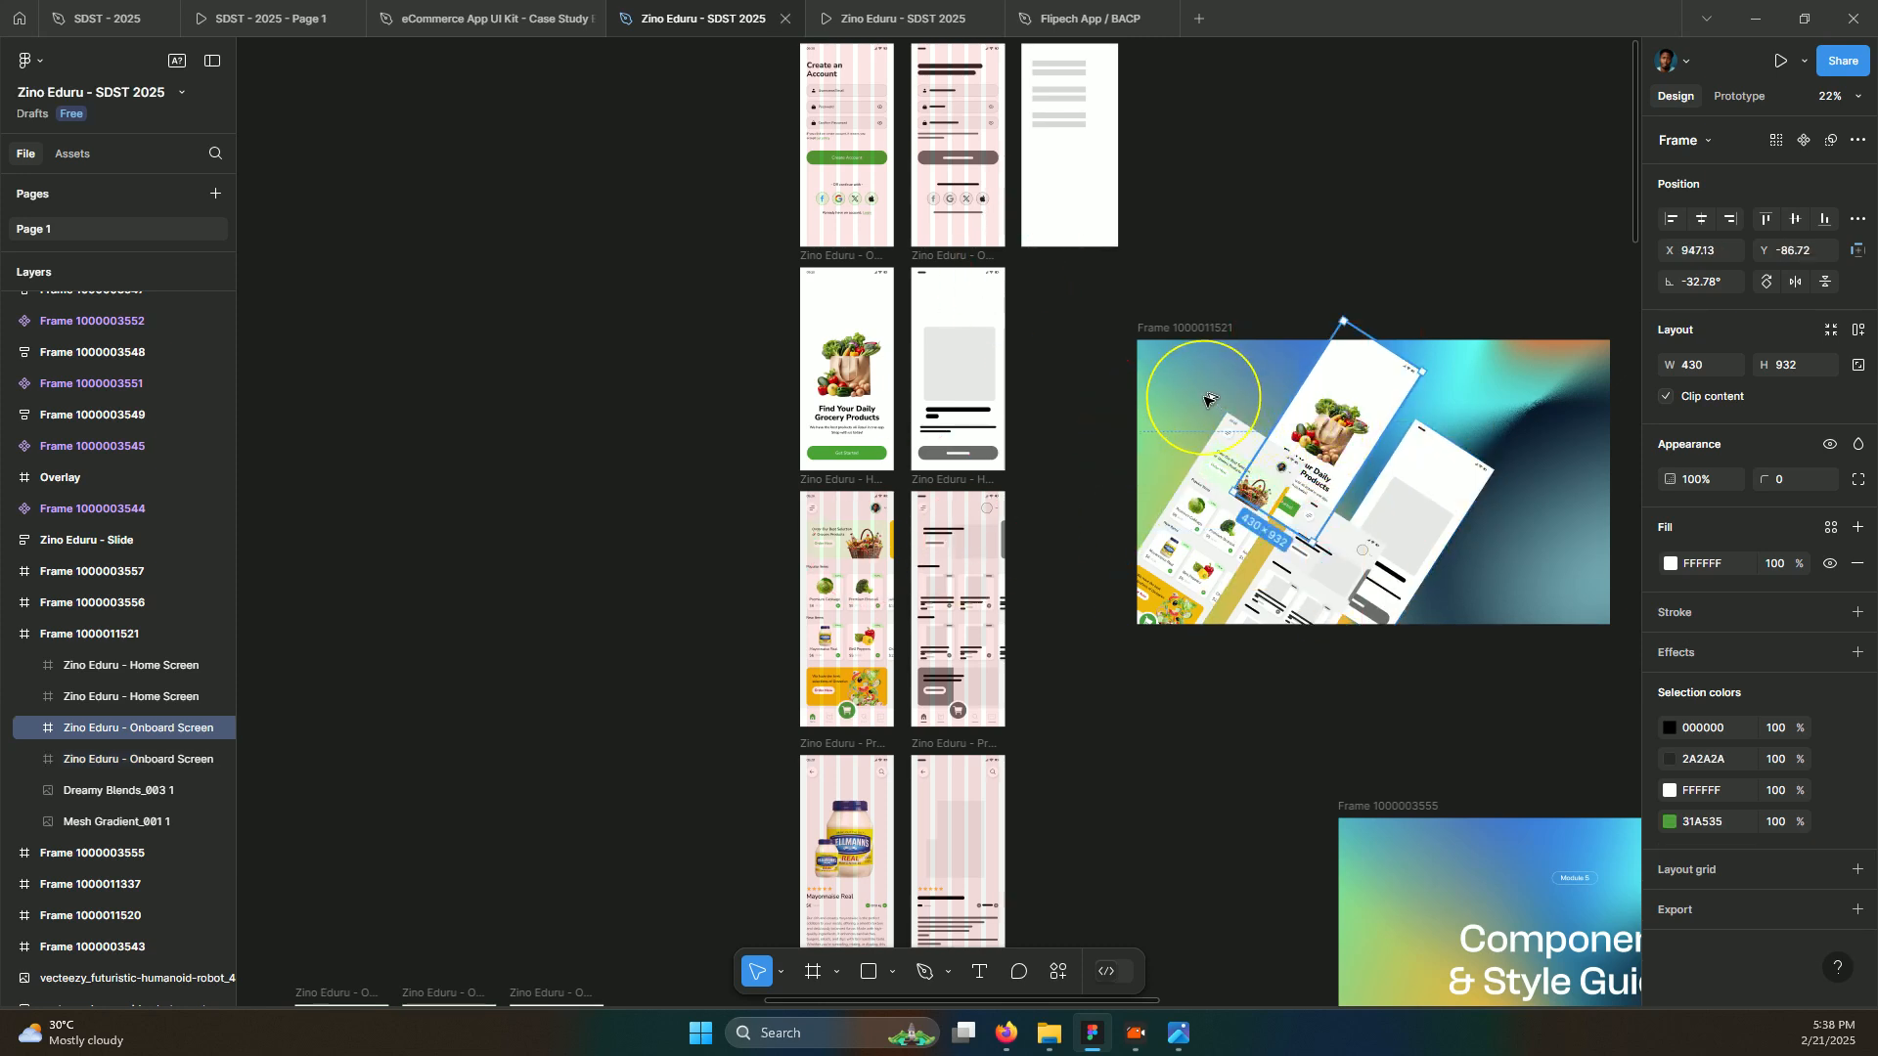
key("ctrl+d")
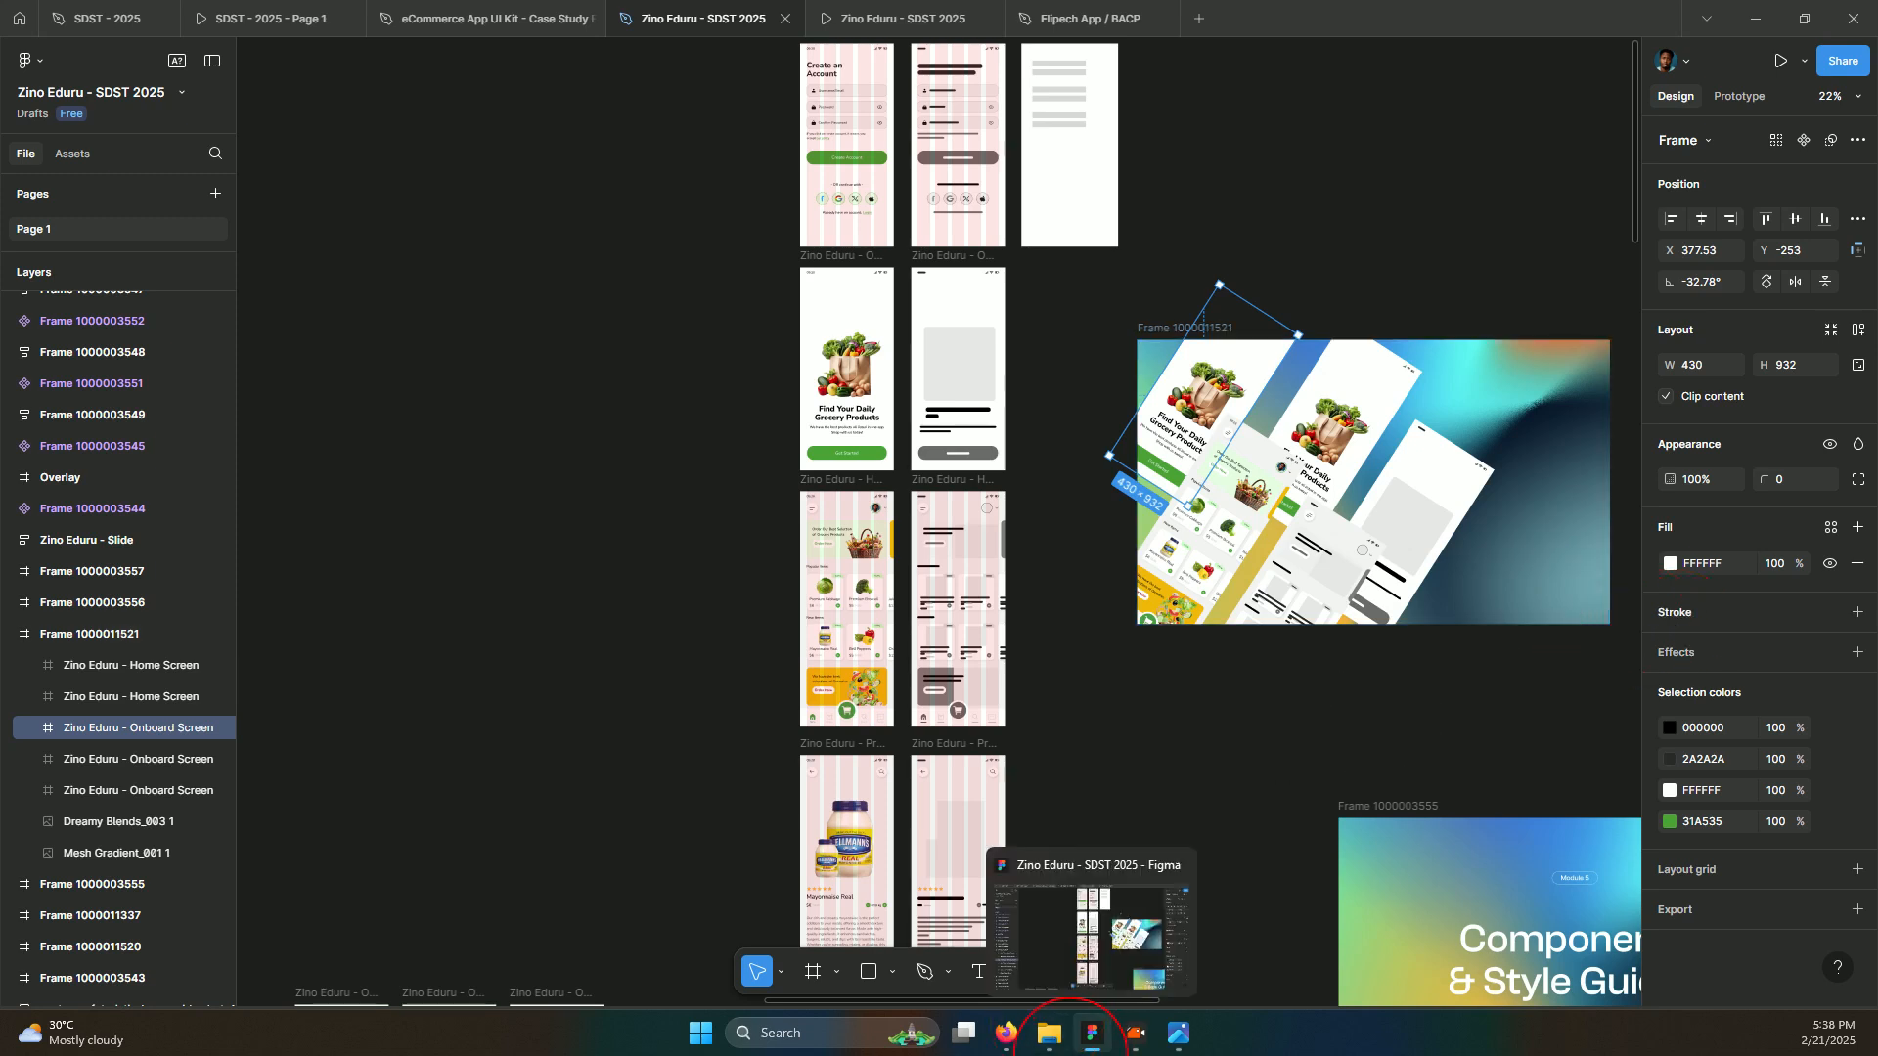
In Downloads, open the SDST 2025 folder's 2x subfolder and shrink the Explorer window over Figma
mouse_move(1061, 1047)
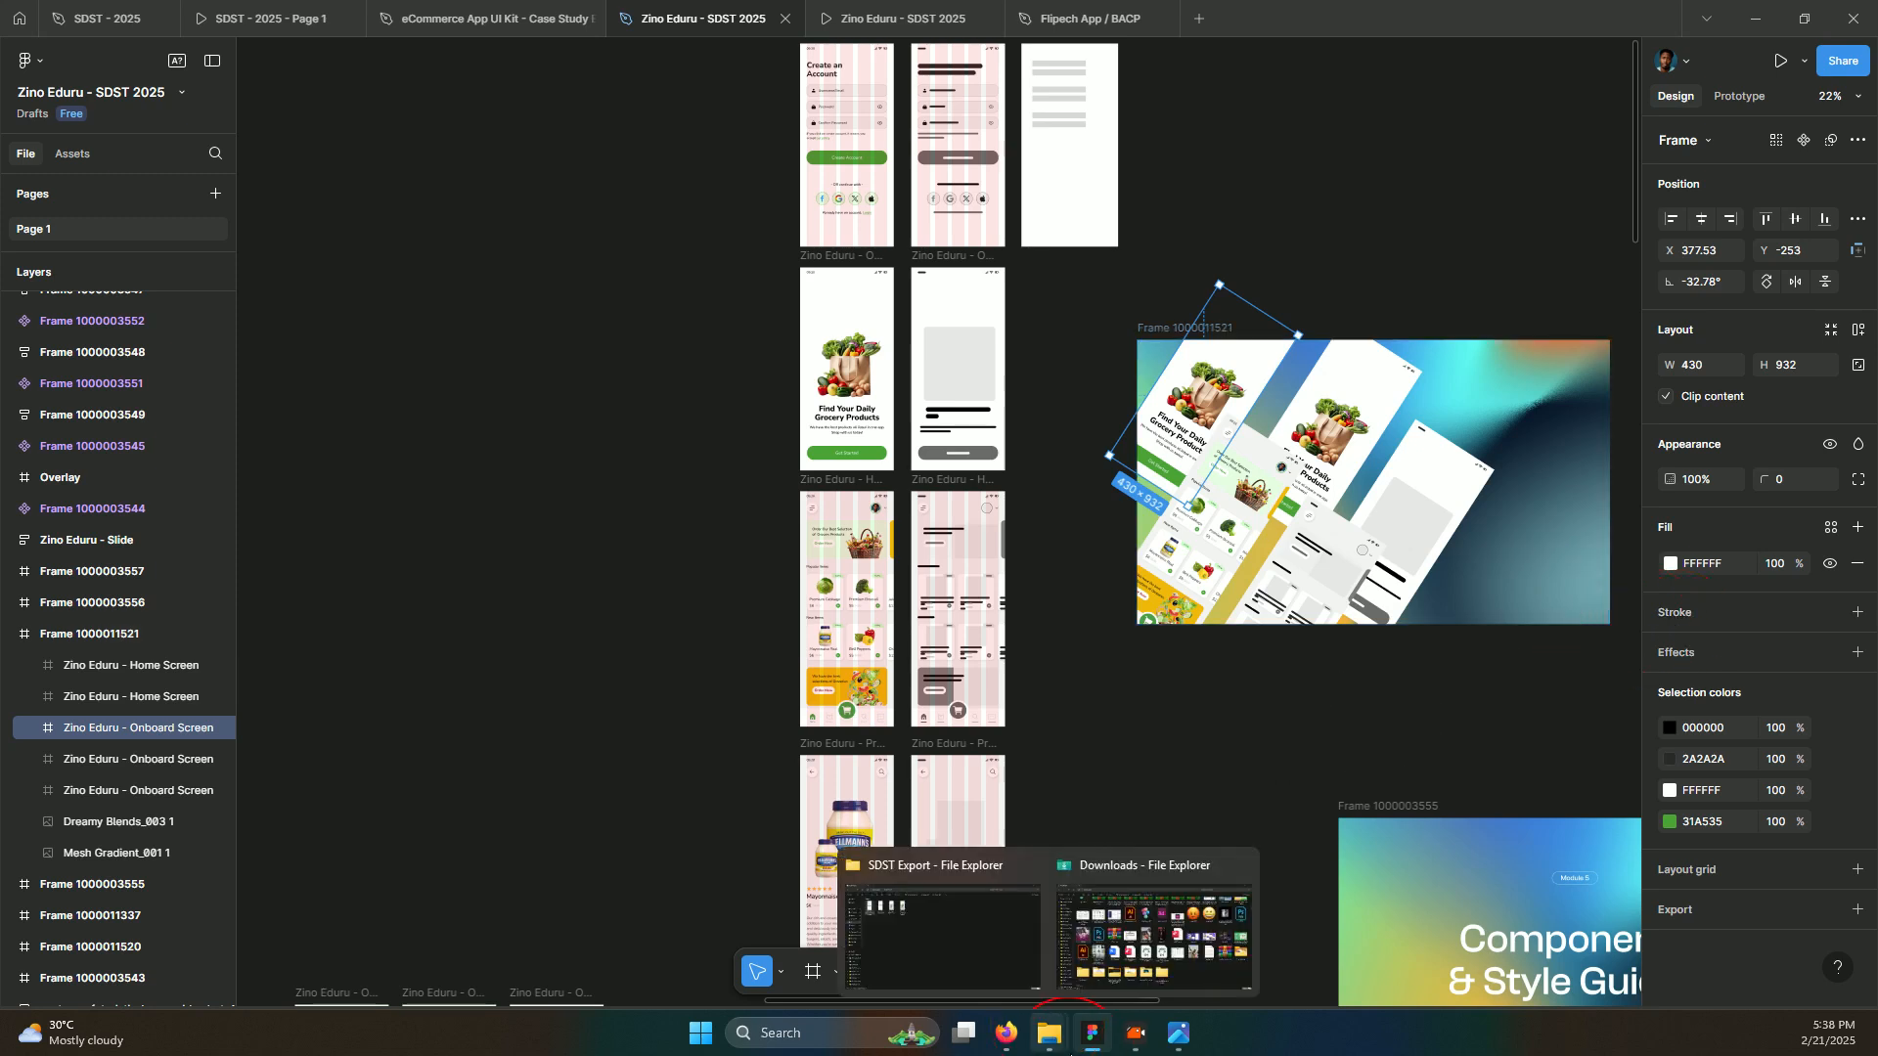
left_click(1152, 934)
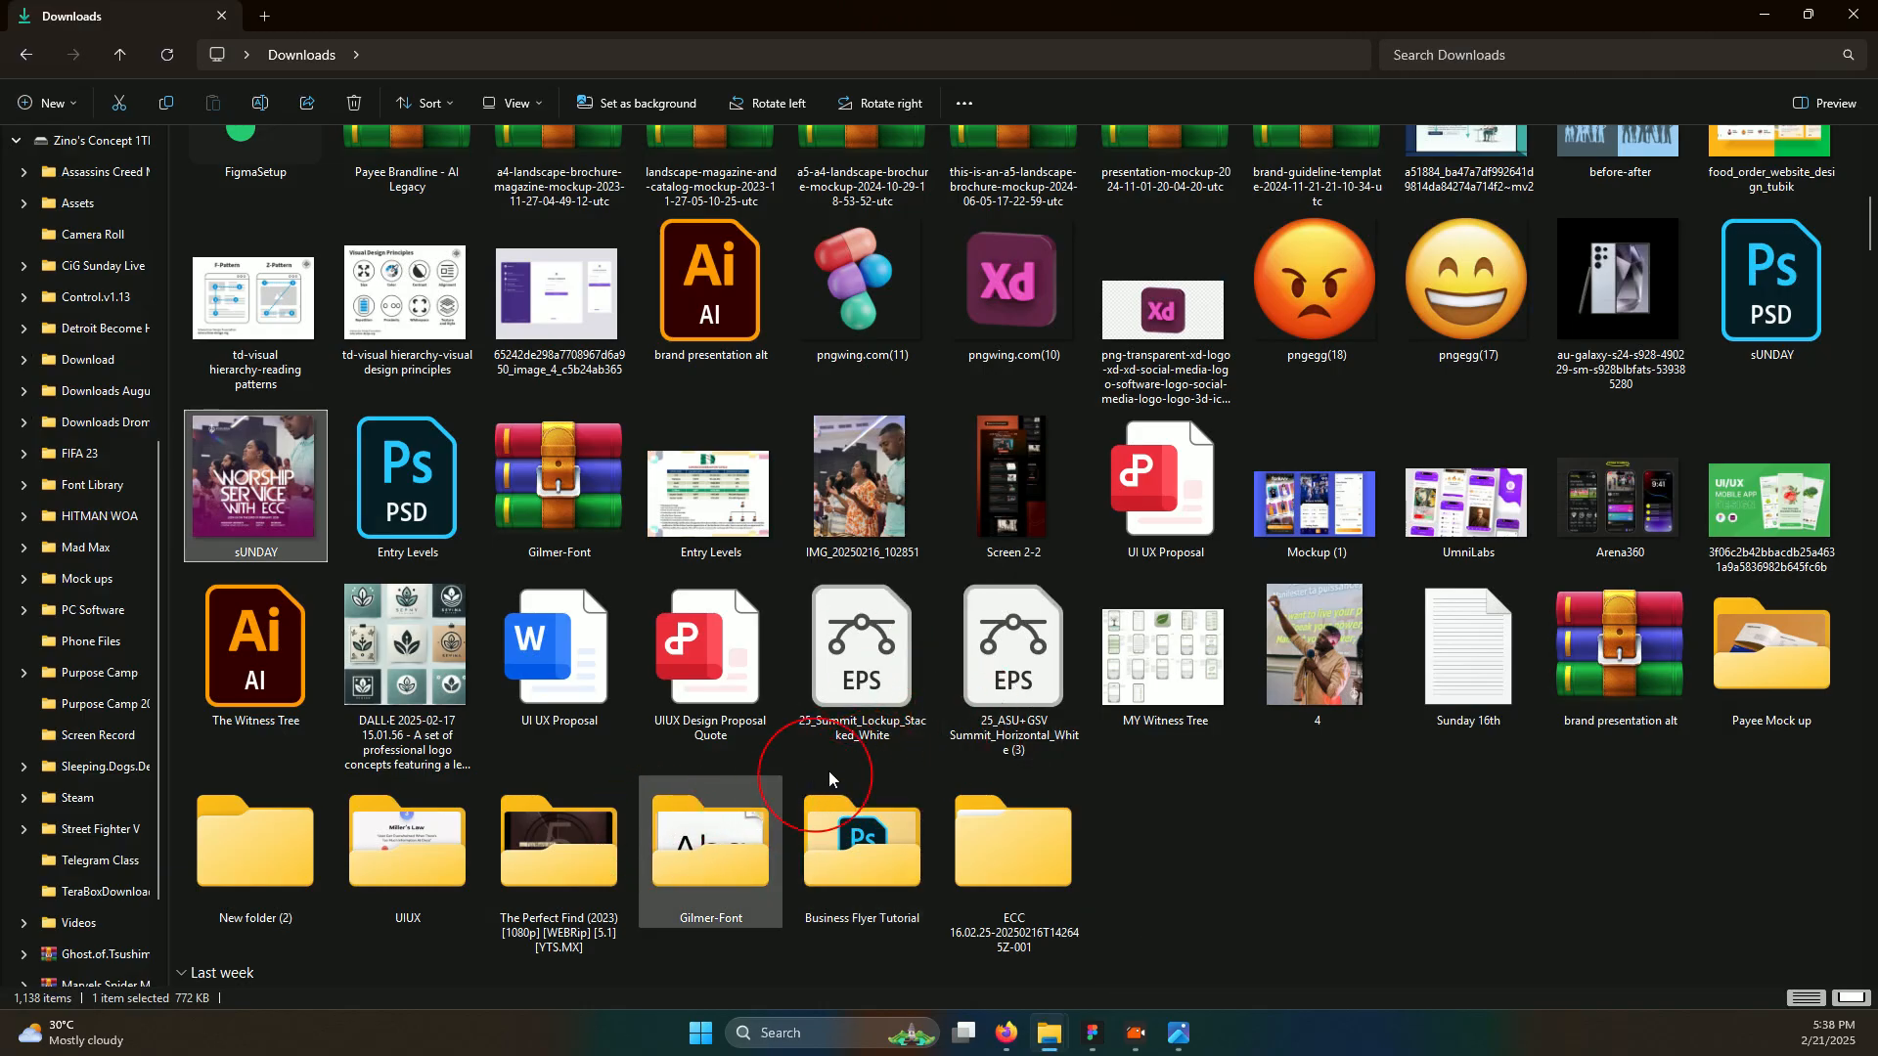
scroll(829, 771, "down", 5)
scroll(830, 759, "down", 5)
scroll(829, 759, "up", 4)
scroll(829, 759, "up", 10)
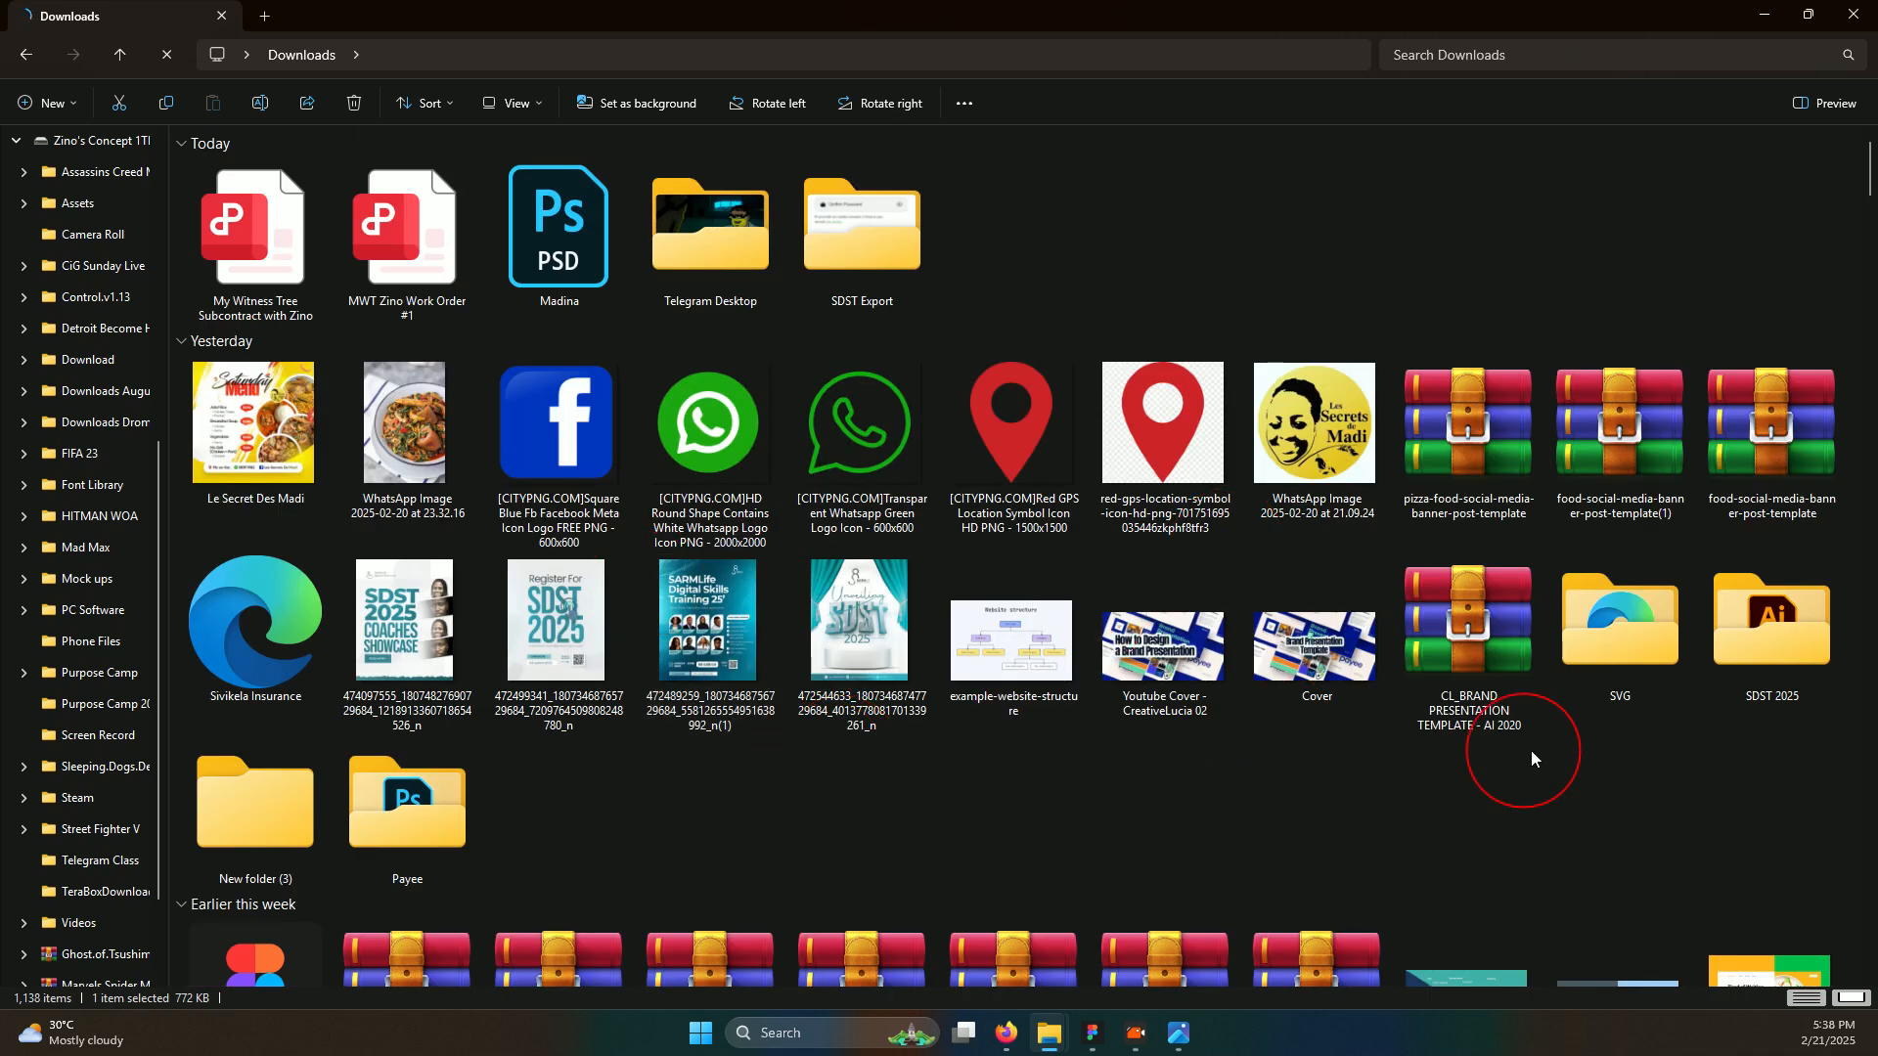
double_click(1751, 635)
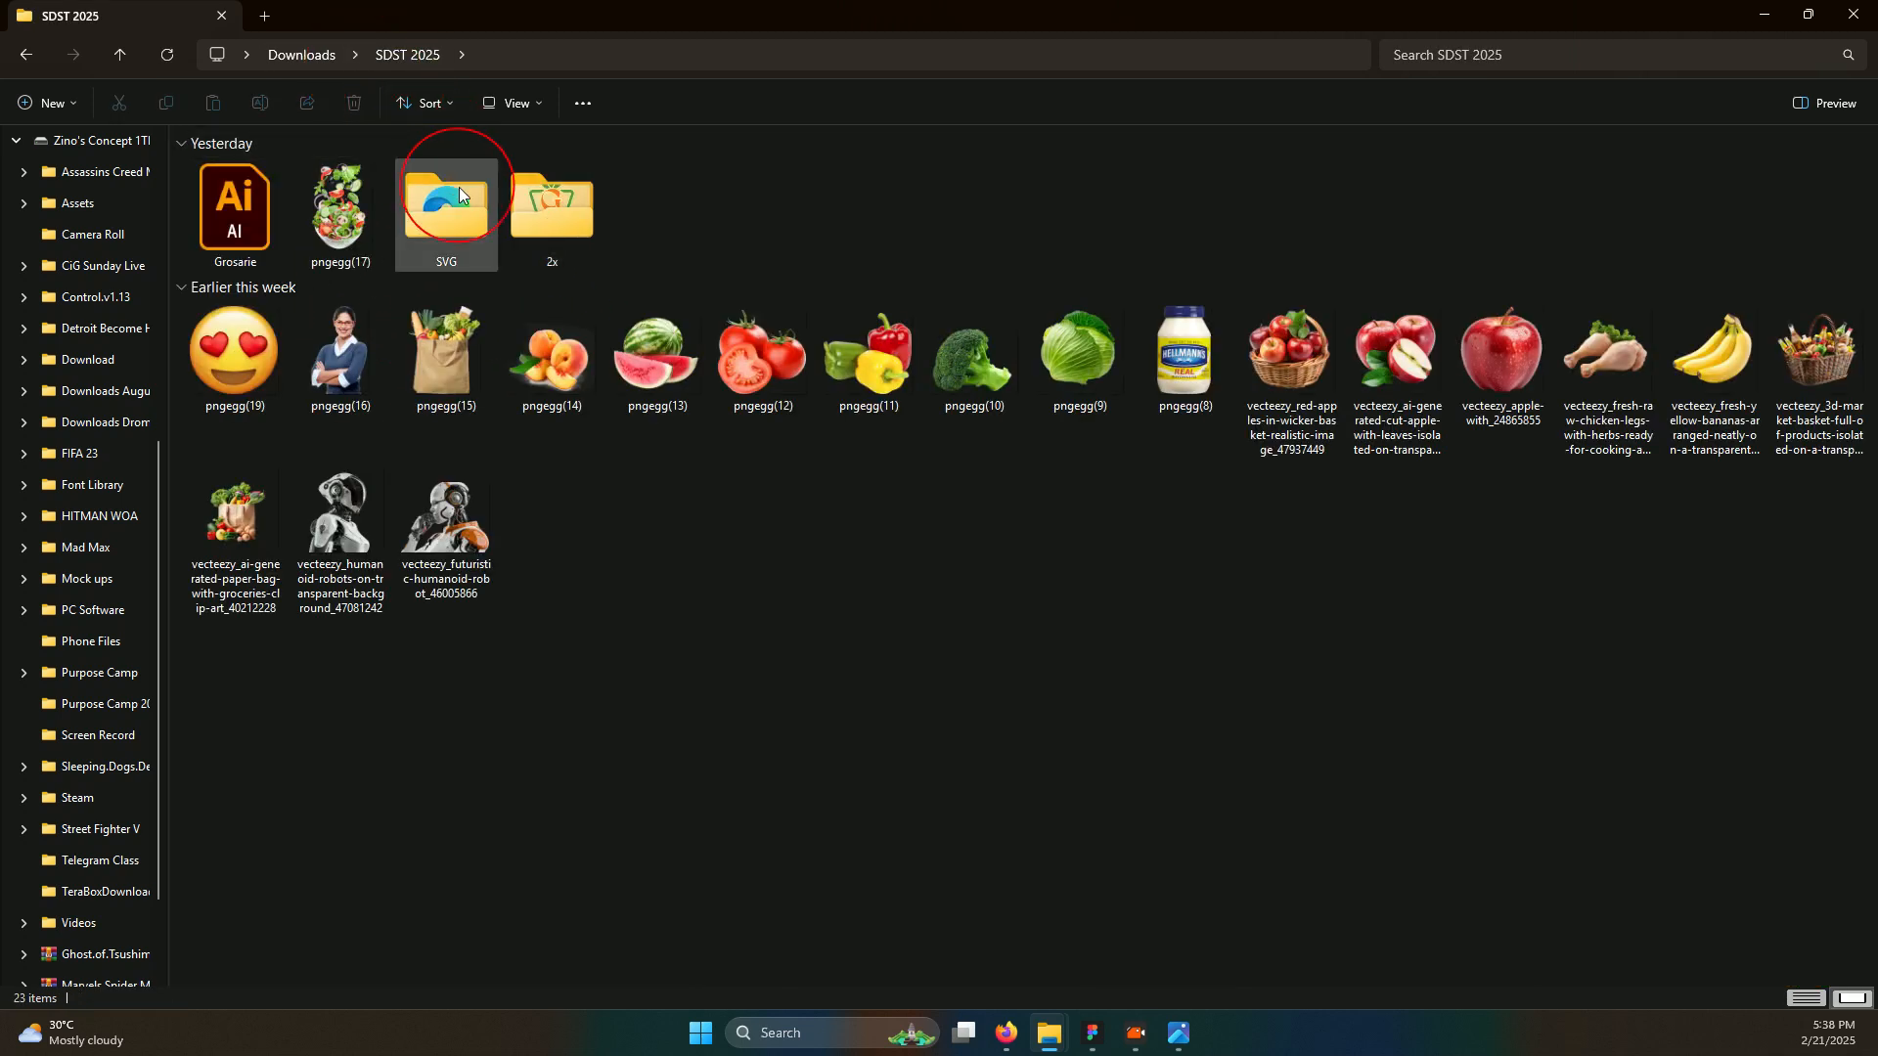
double_click(525, 197)
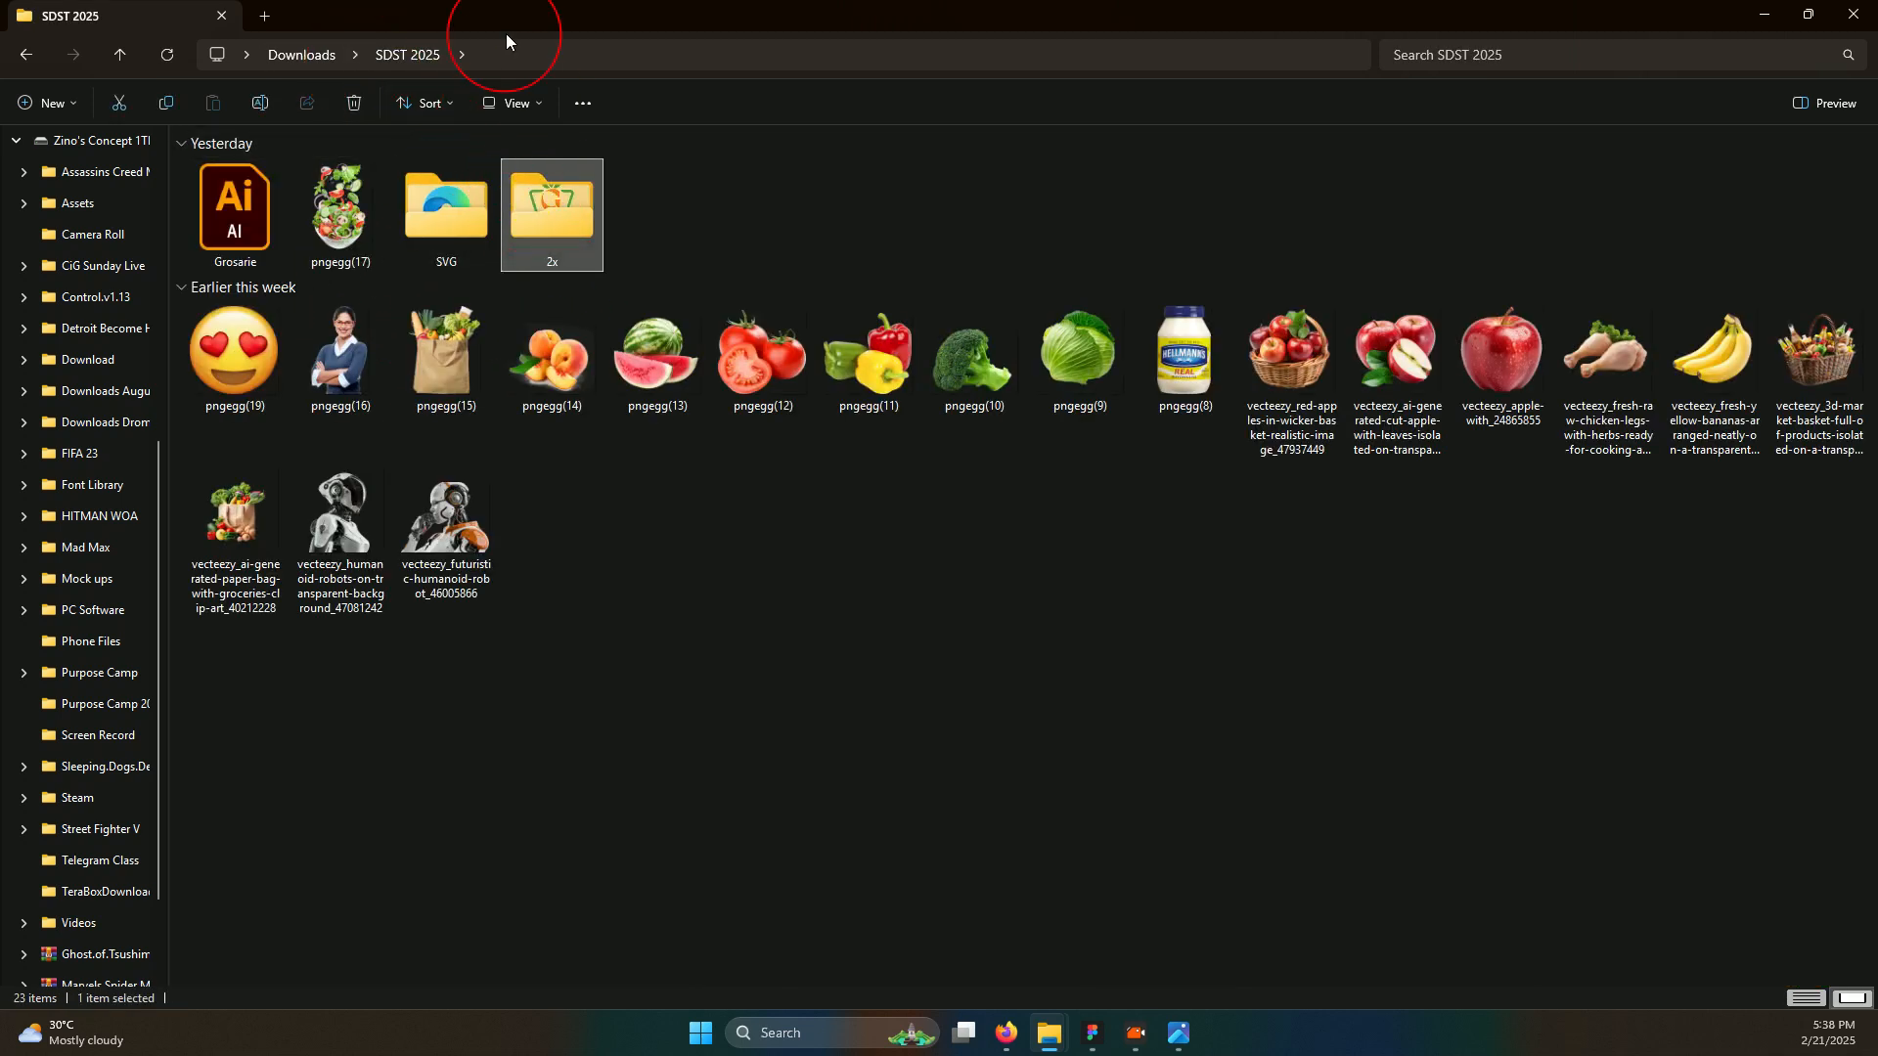
left_click_drag(505, 21, 1438, 704)
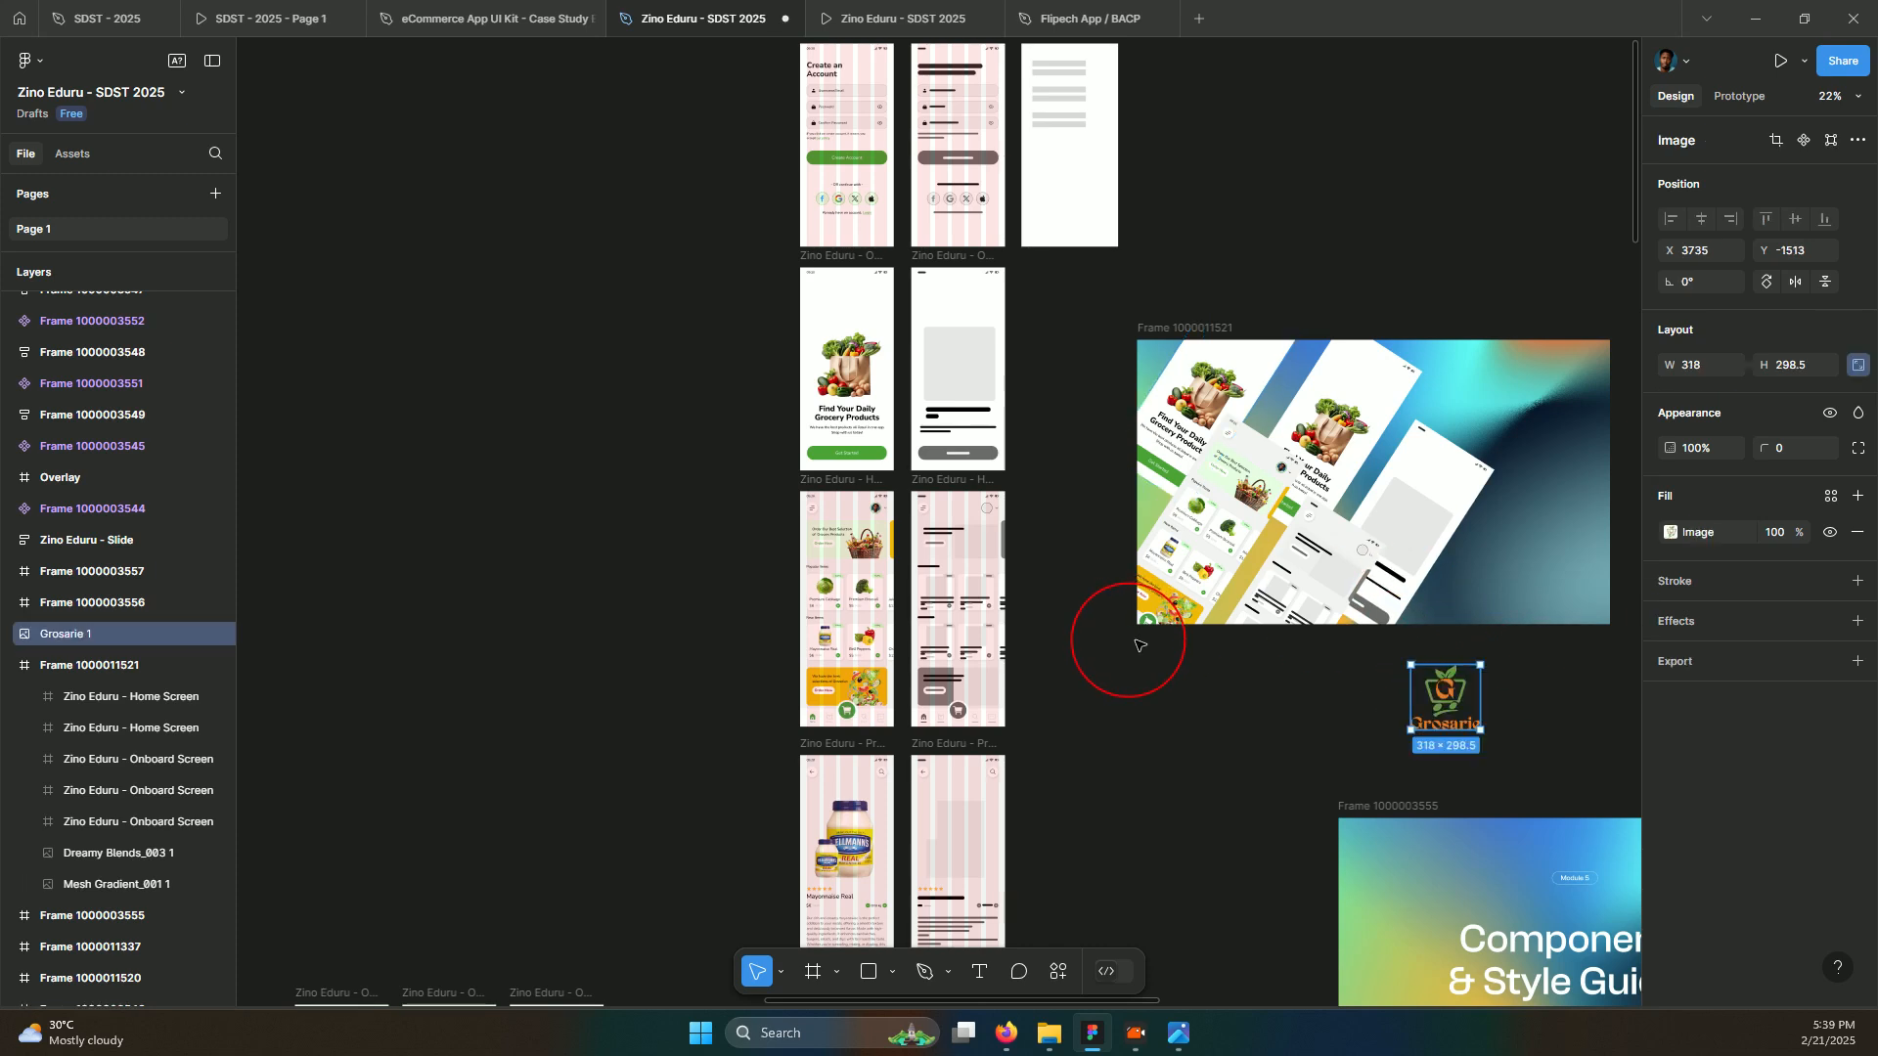
Move the Grosarie logo into the gradient frame's lower-right corner, scaled to 146×137
scroll(1493, 706, "up", 5)
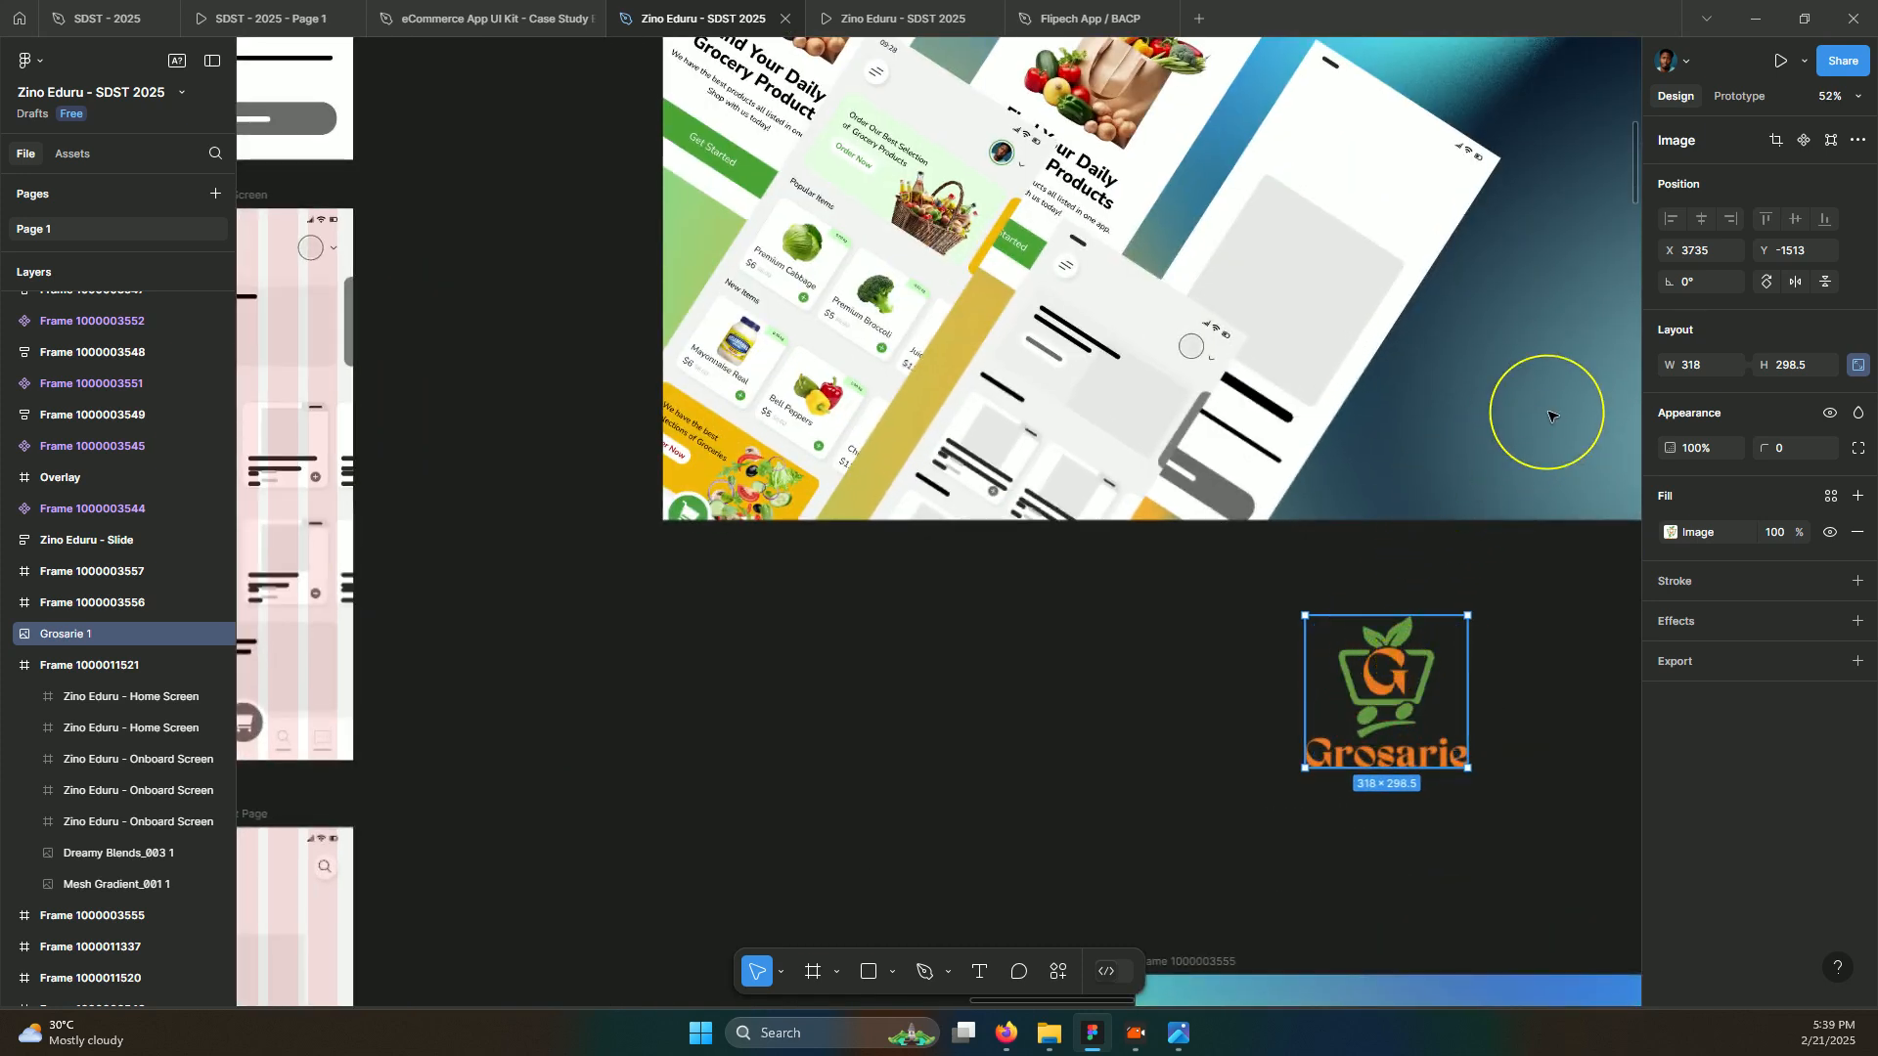
mouse_move(1552, 416)
left_mouse_down()
mouse_move(1521, 396)
mouse_move(1533, 376)
mouse_move(1498, 401)
mouse_move(1504, 428)
mouse_move(1527, 422)
left_mouse_up()
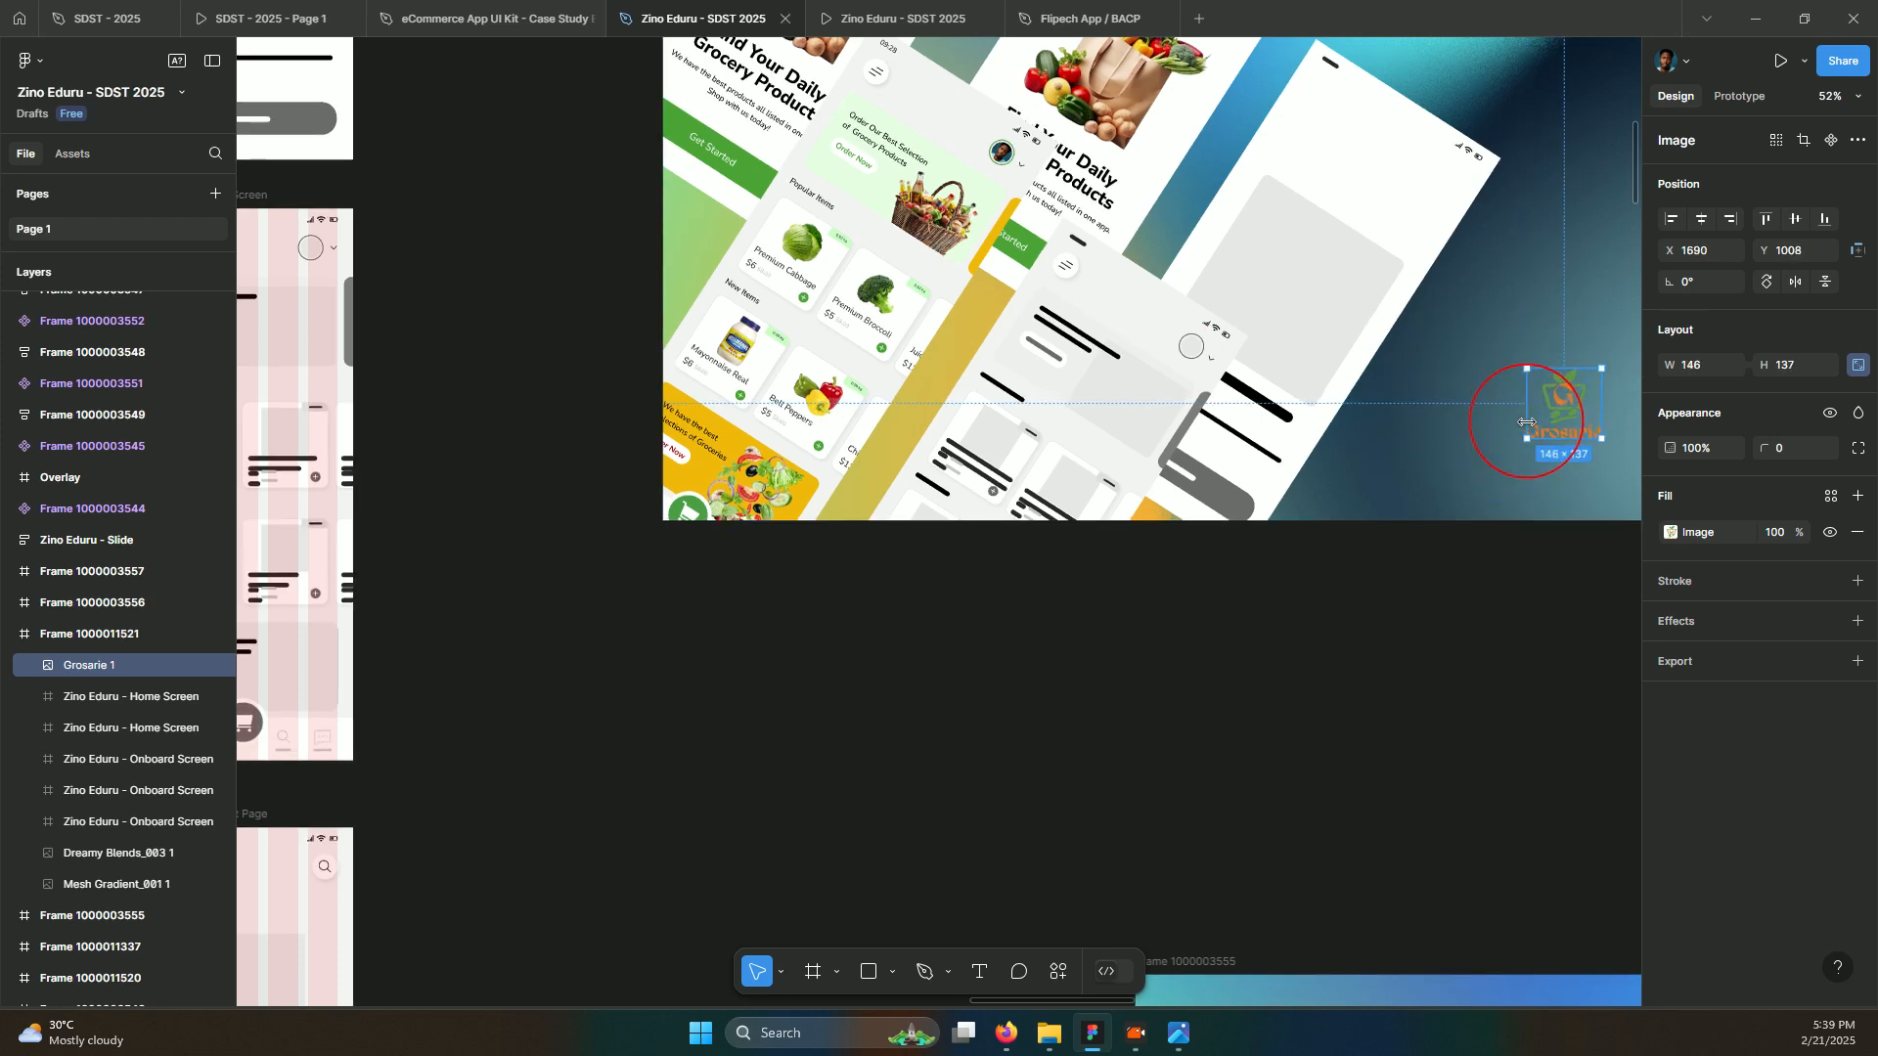
scroll(1523, 427, "right", 3)
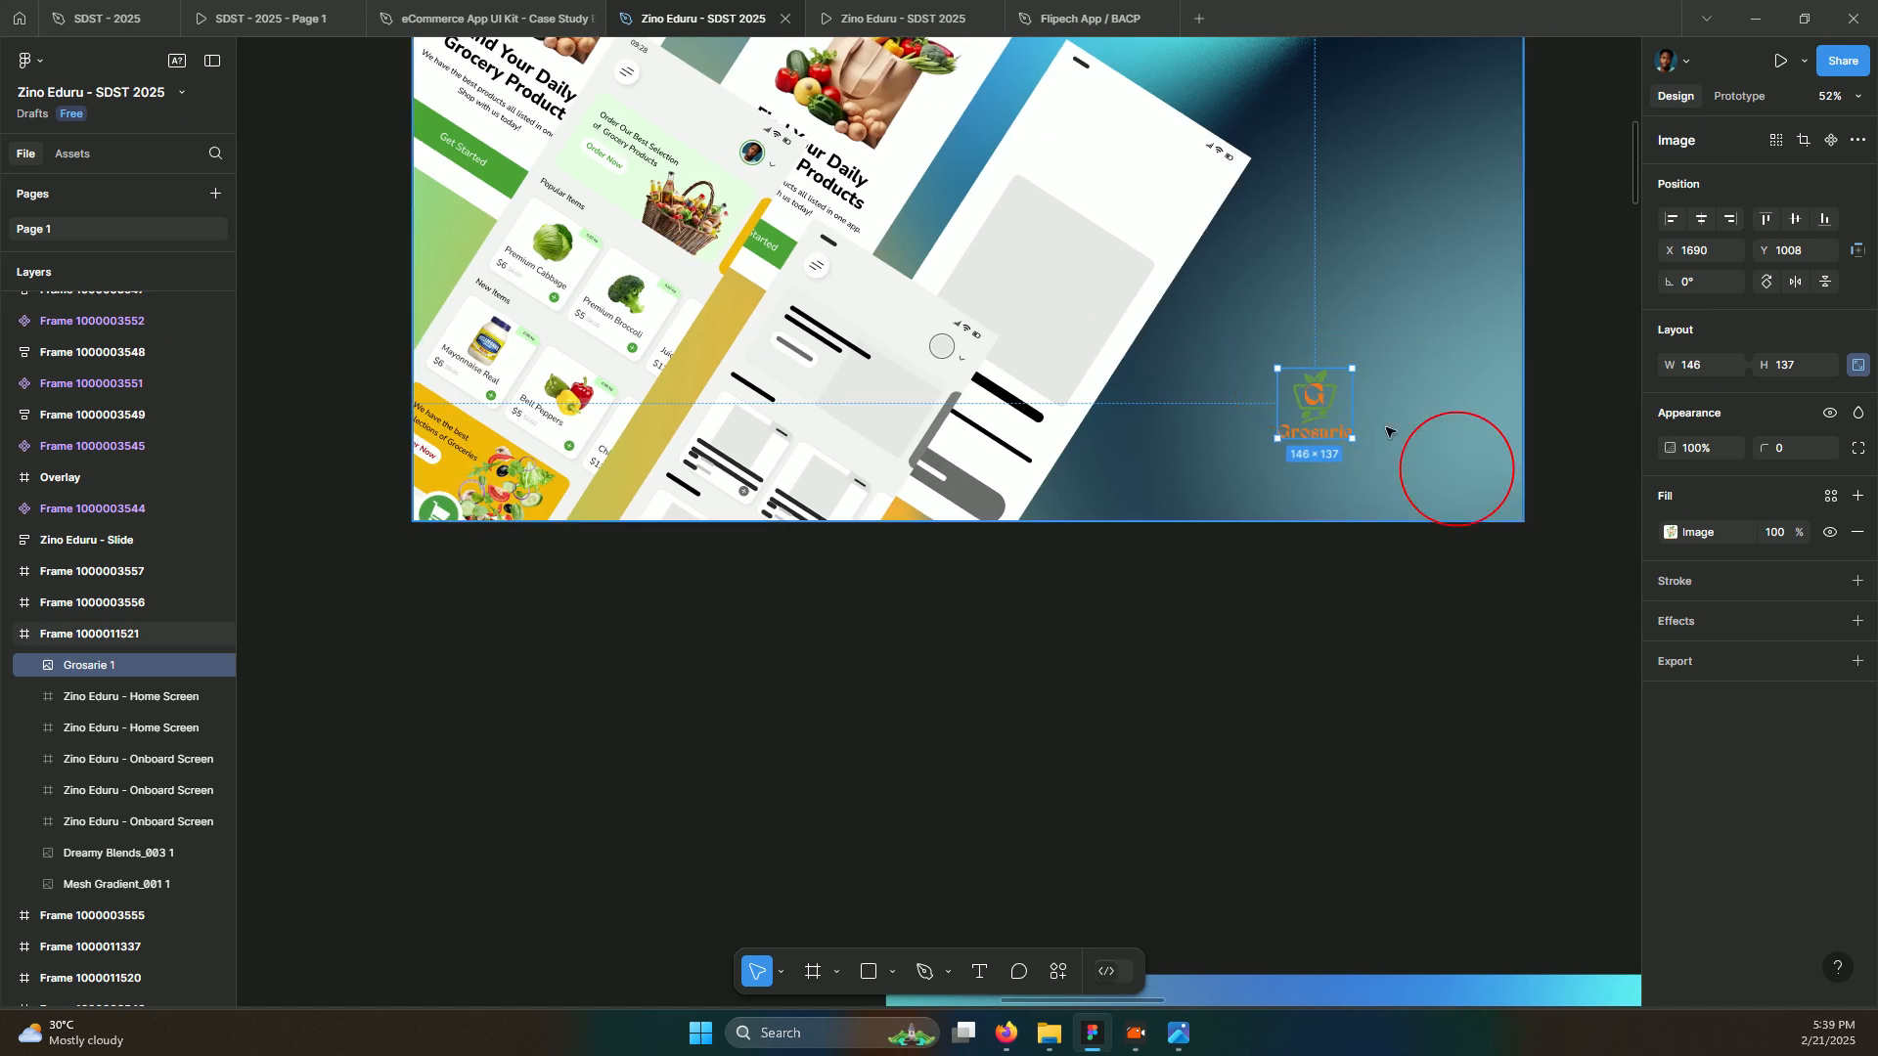
left_click(891, 973)
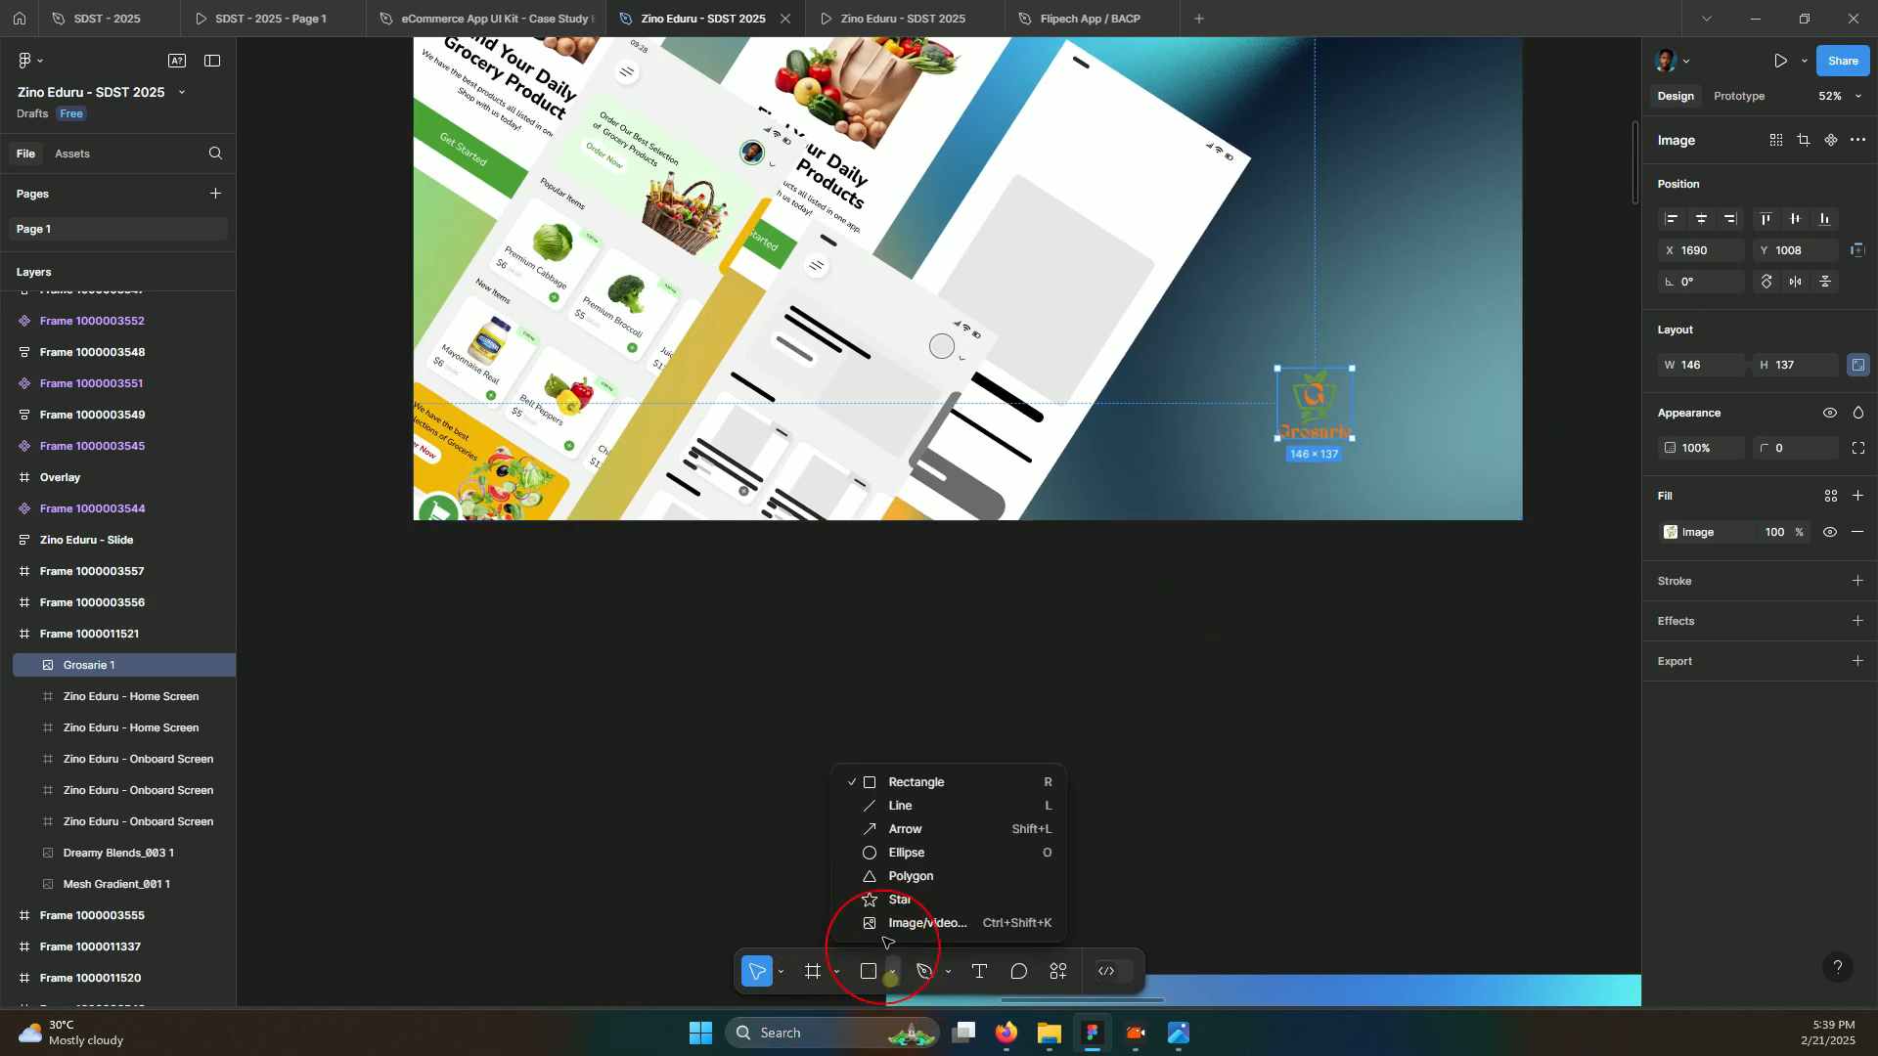
Draw a 215×215 circle over the Grosarie logo and fill it white (FFFFFF)
left_click(867, 853)
left_click_drag(1259, 364, 1371, 456)
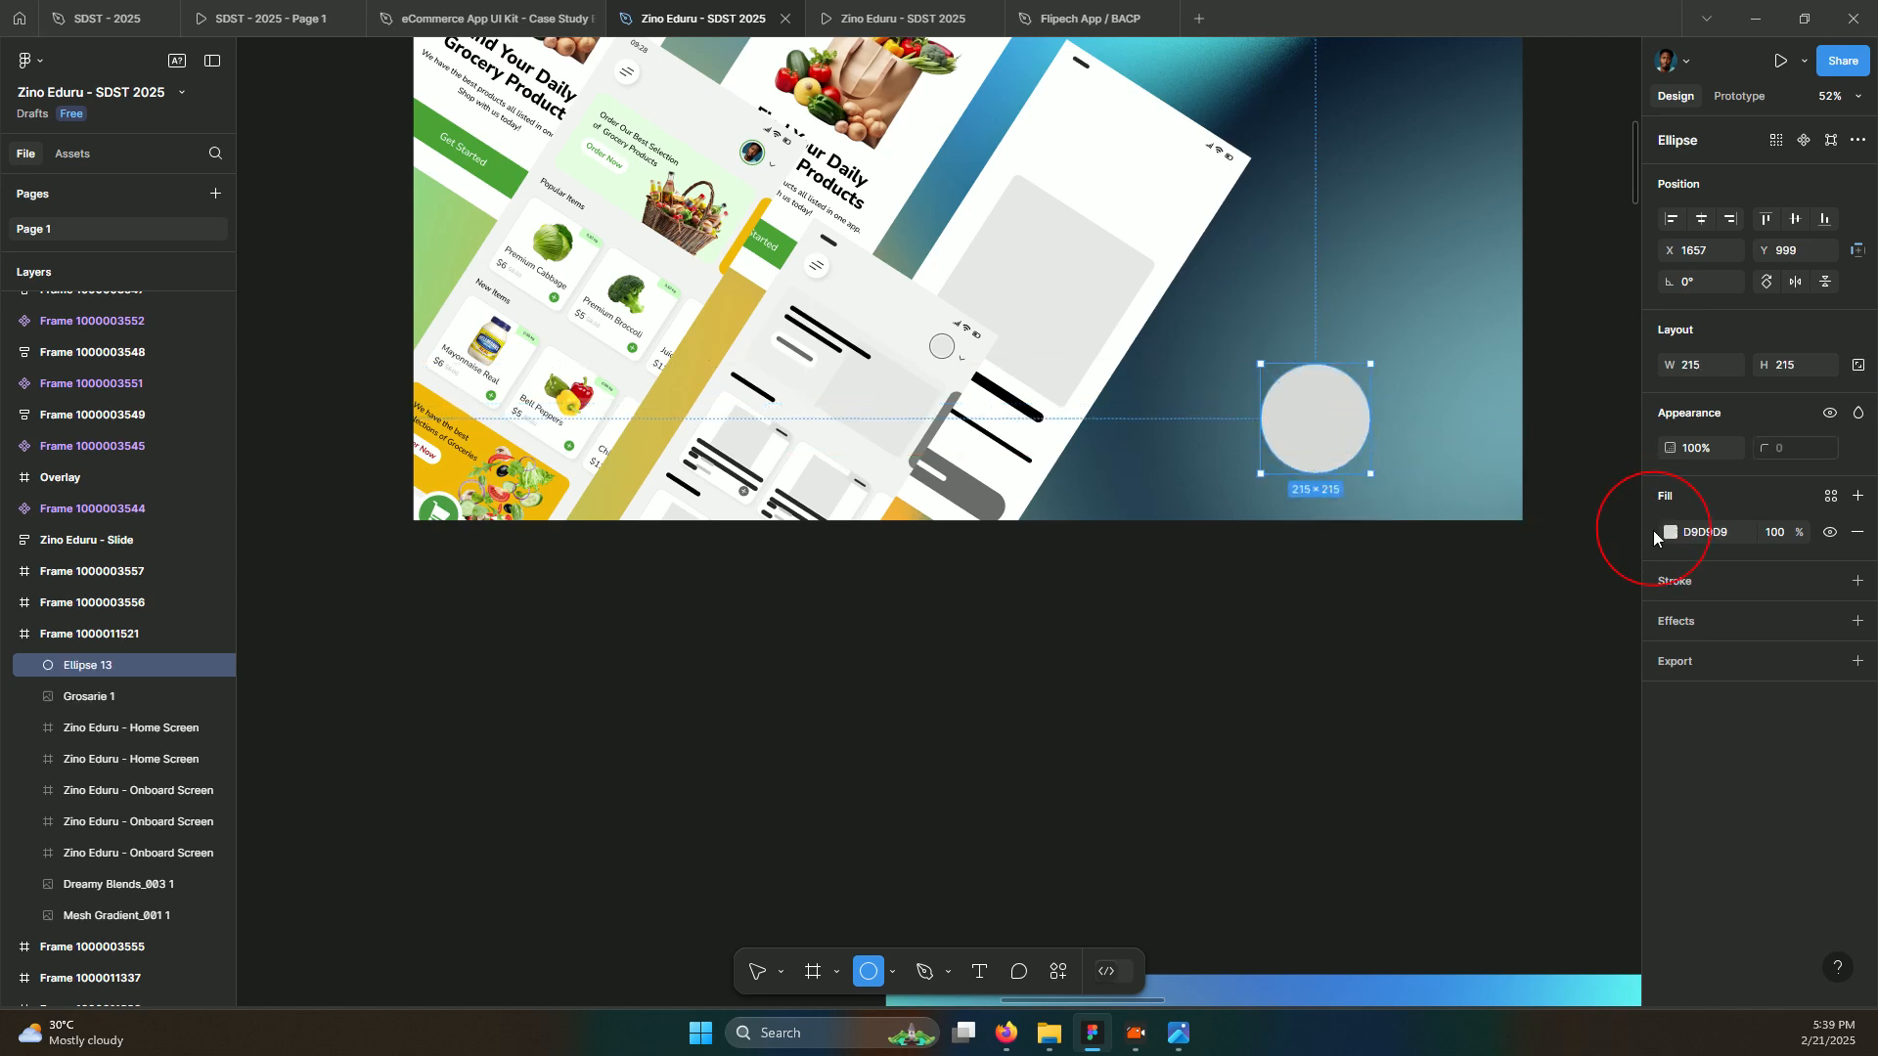
key("v")
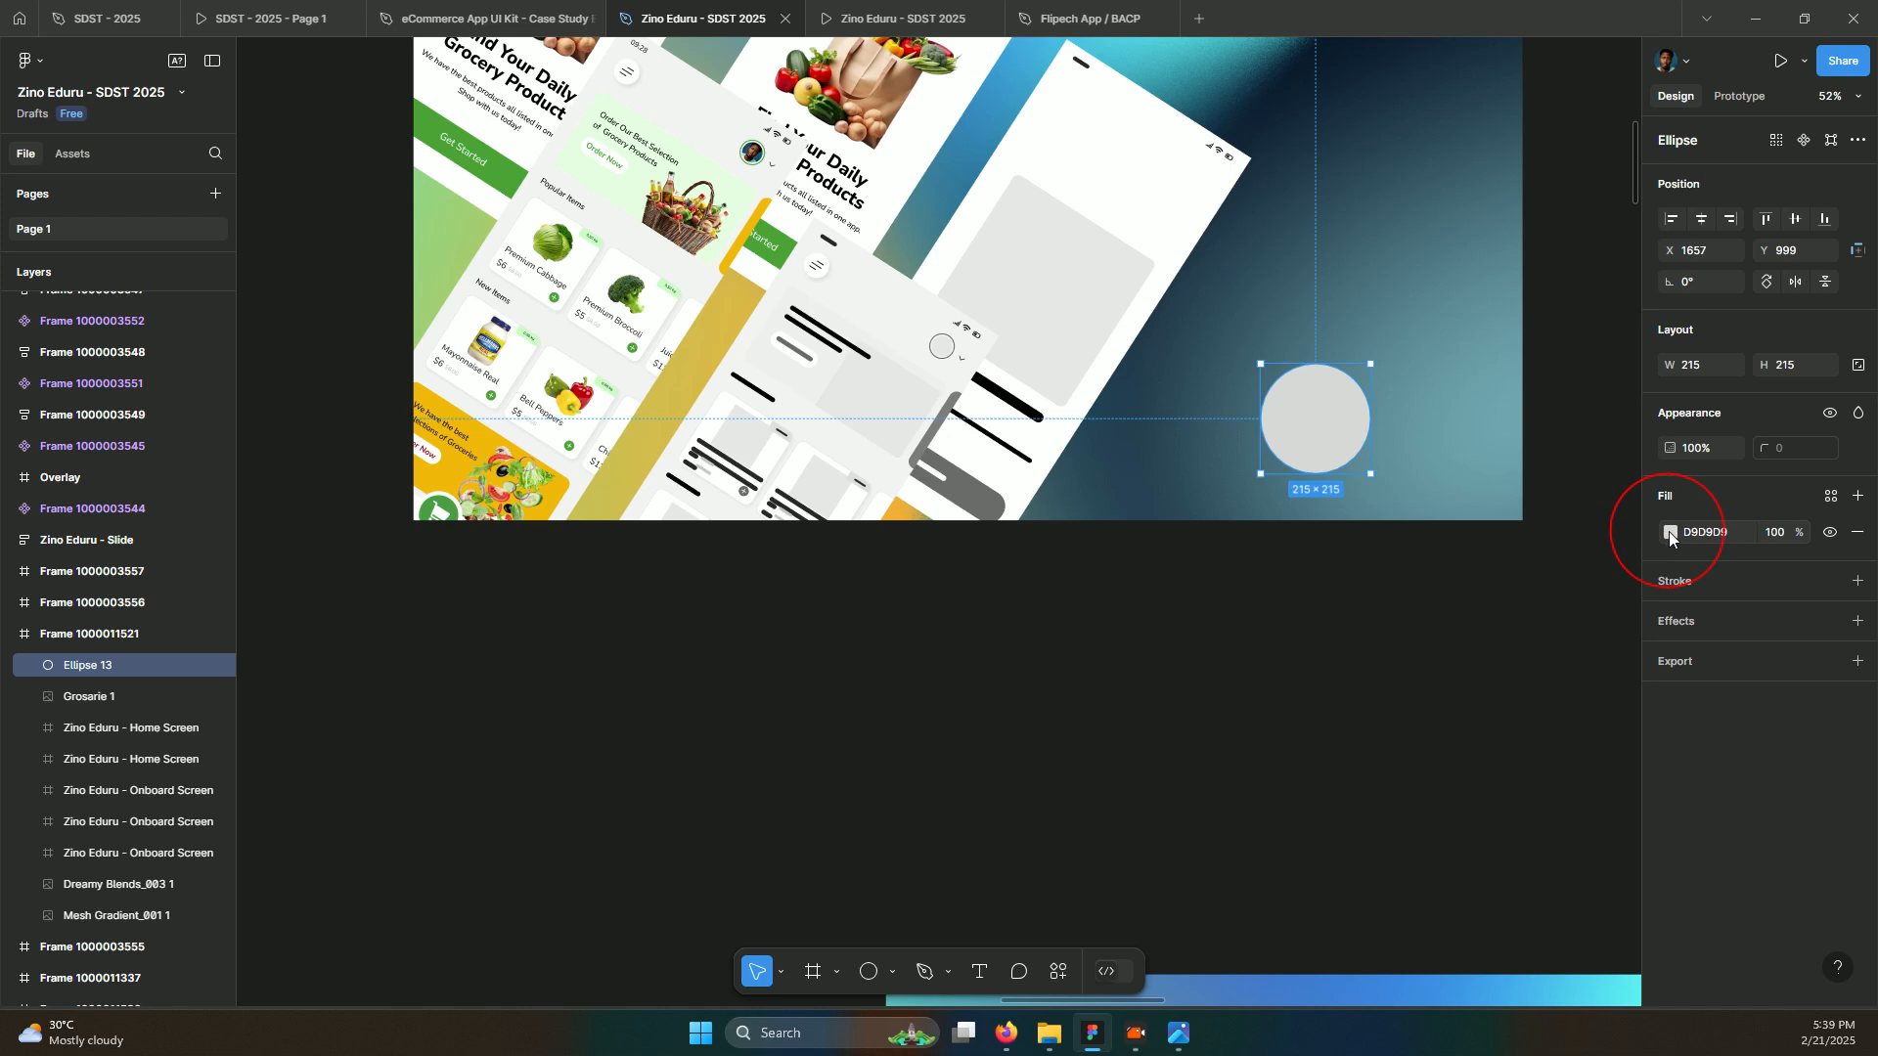
left_click(1669, 534)
left_click_drag(1366, 468, 1352, 425)
left_click(1324, 420)
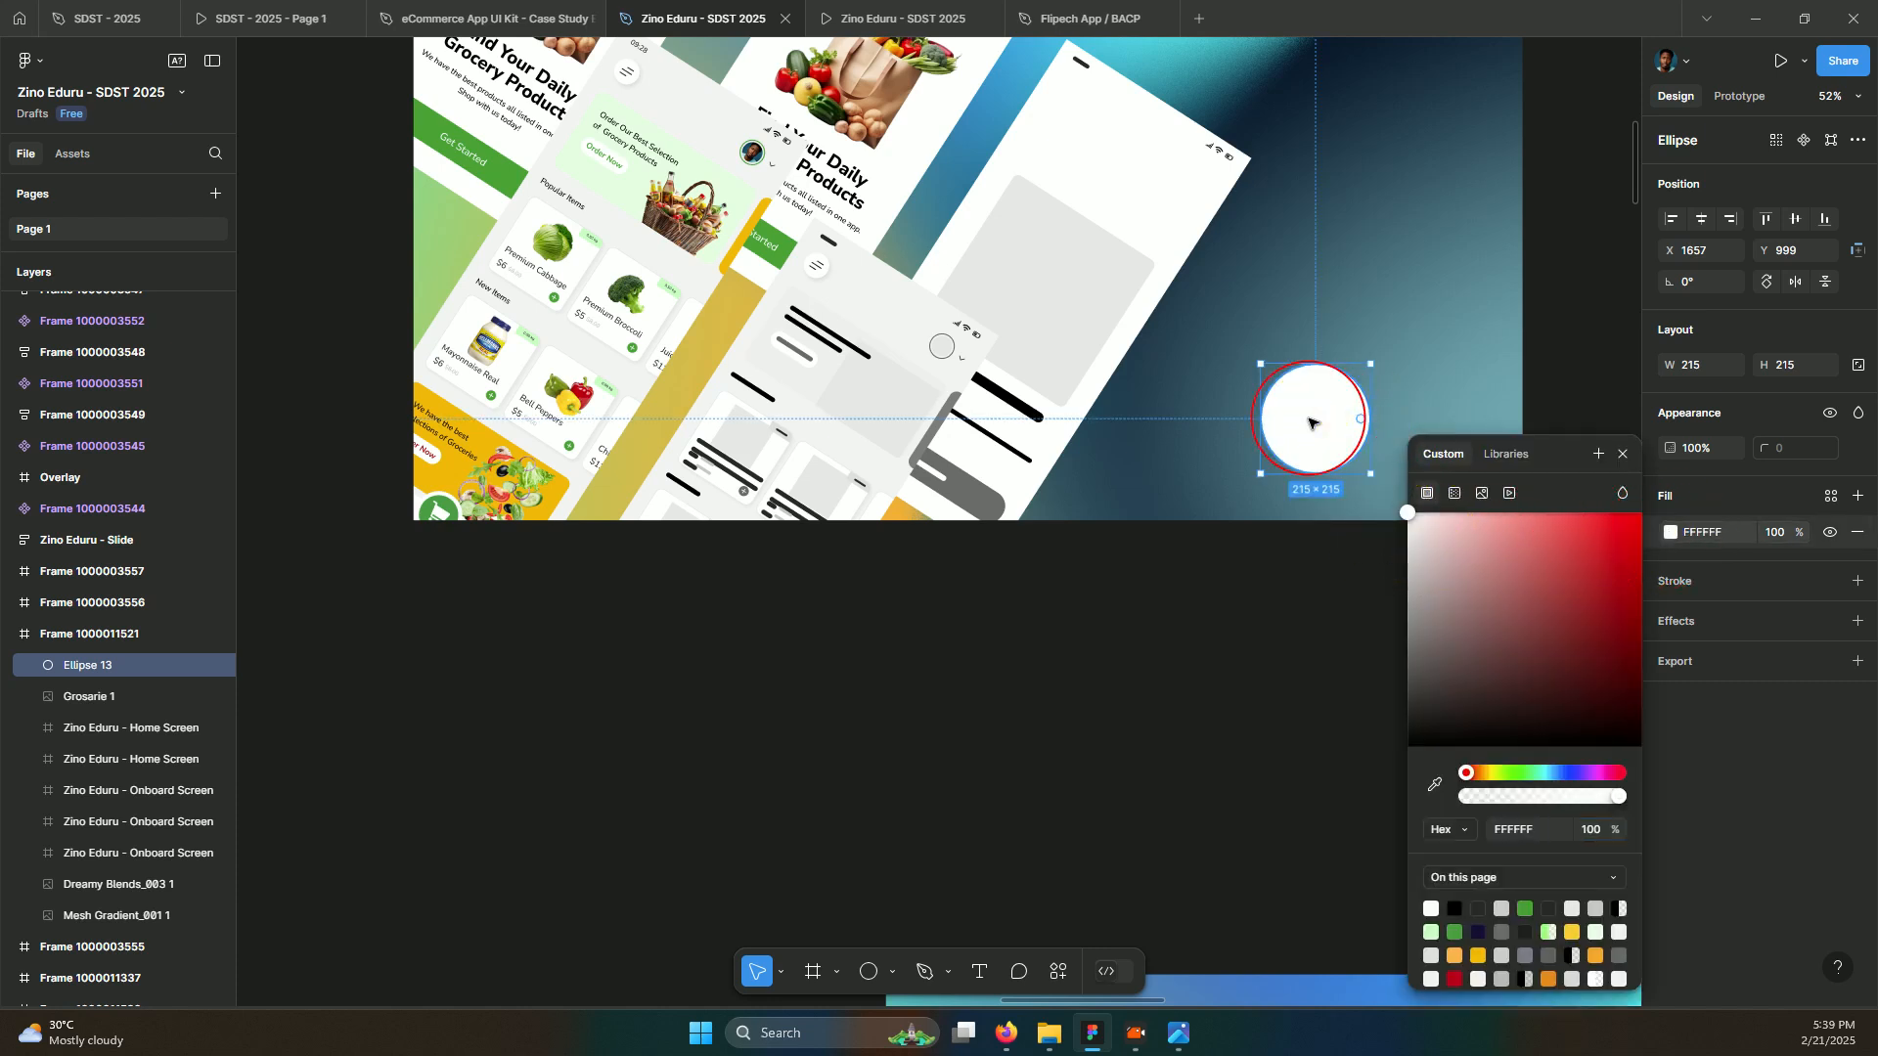
left_click(1310, 423)
Send the white circle behind the logo, nudge it up, and zoom out
key("ctrl+bracketleft")
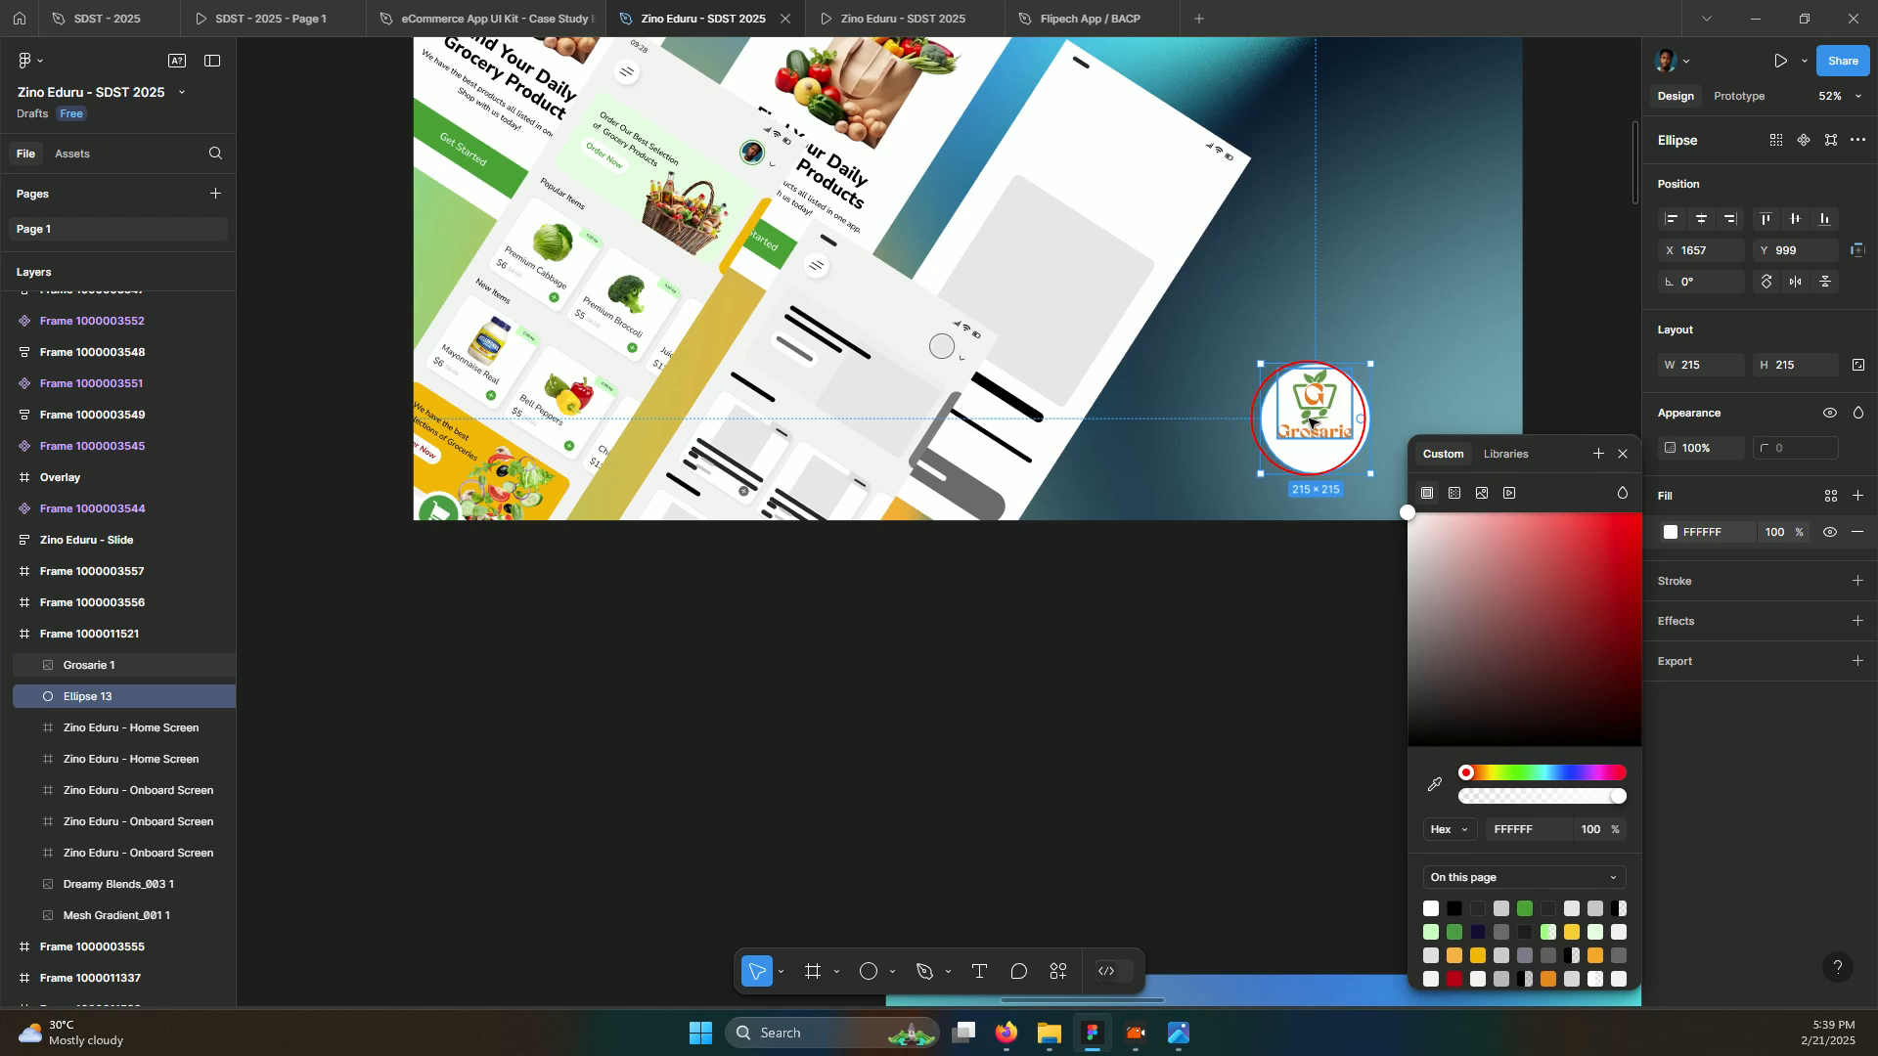
left_click_drag(1310, 419, 1264, 464)
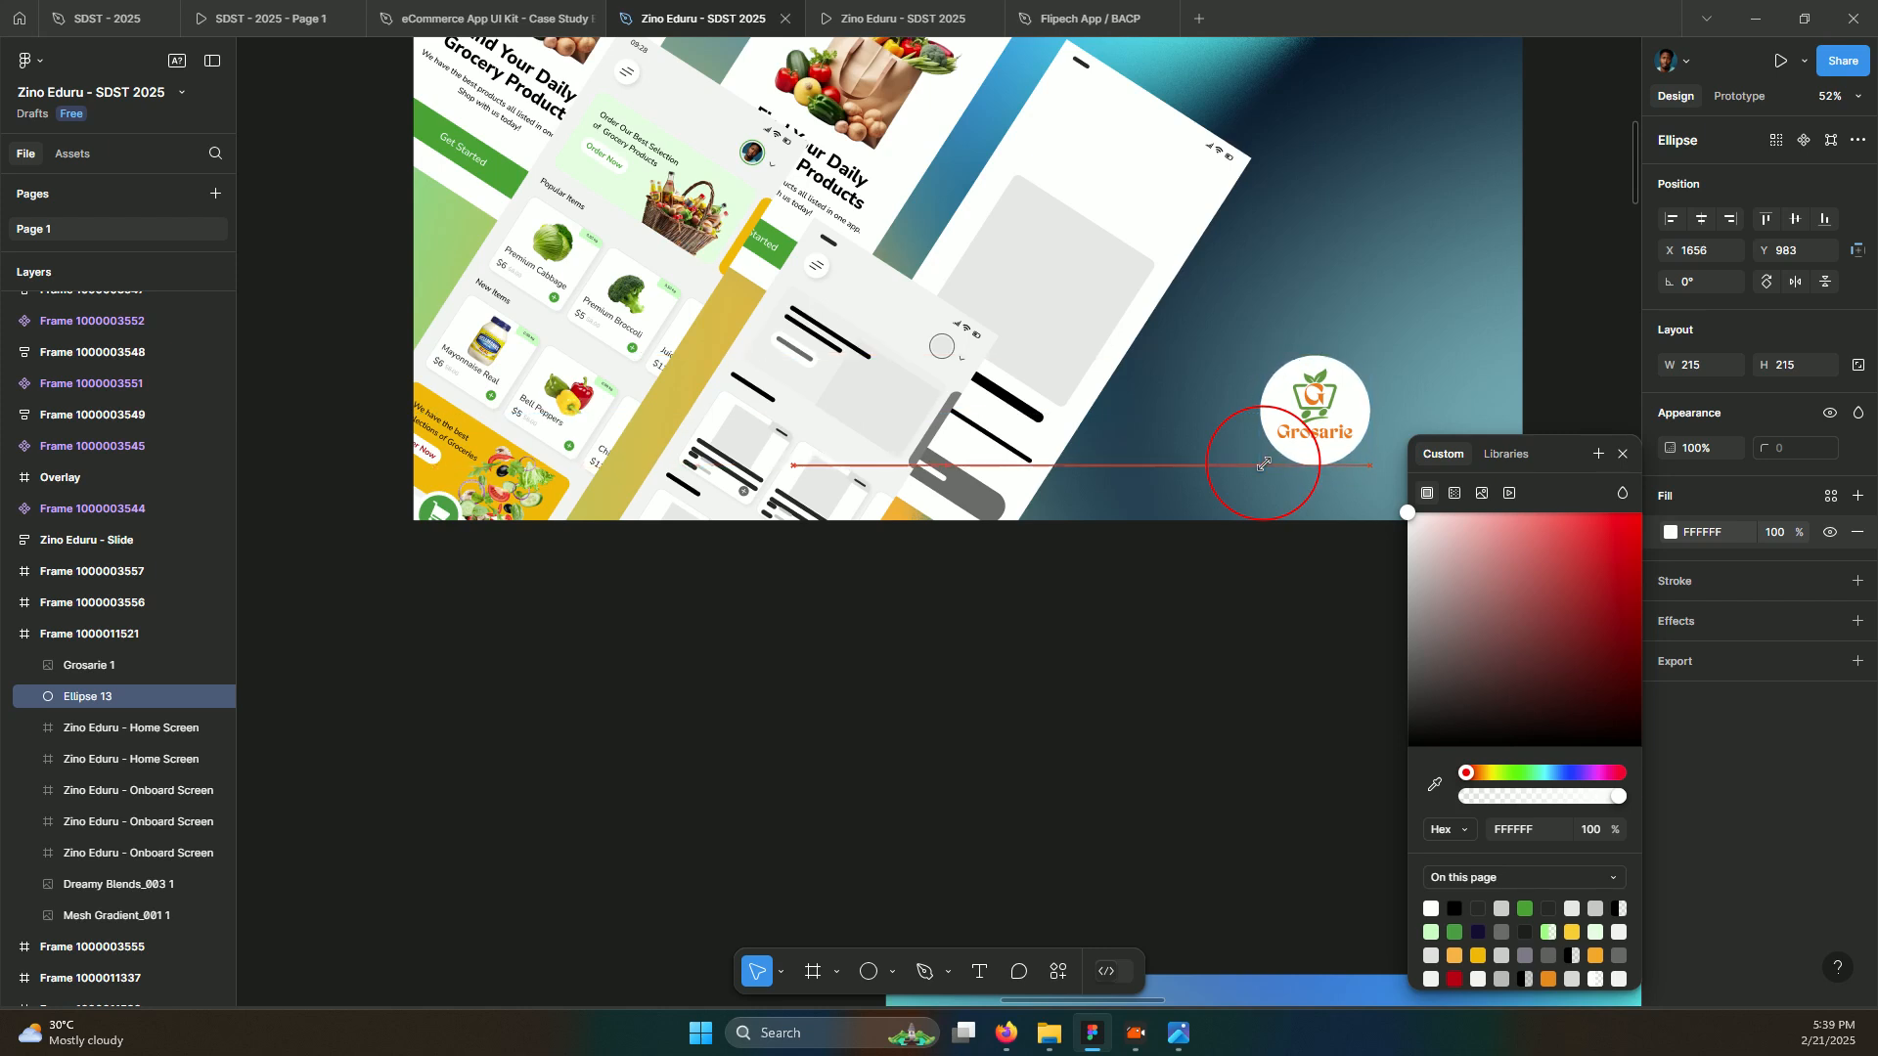
key("ctrl+minus")
key("ctrl+minus")
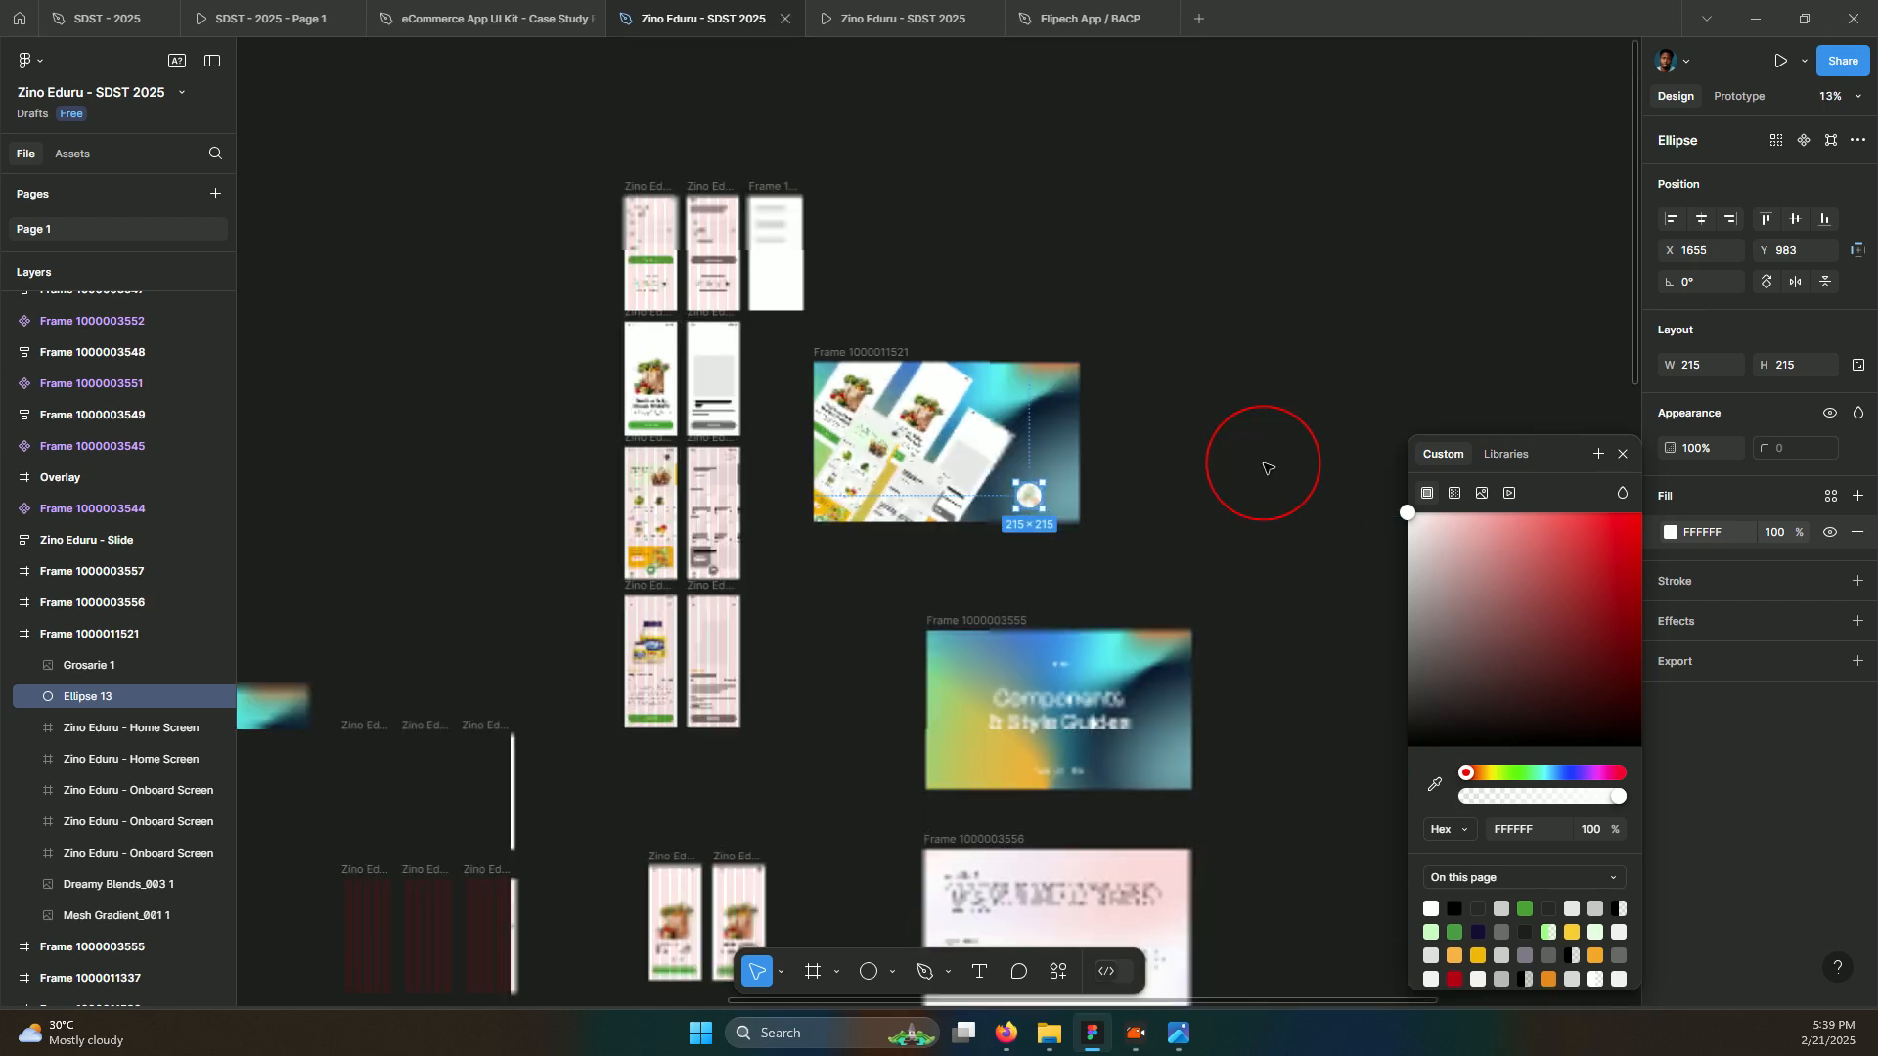
Try a drop shadow on the tilted home screen, then undo it
scroll(958, 481, "up", 5)
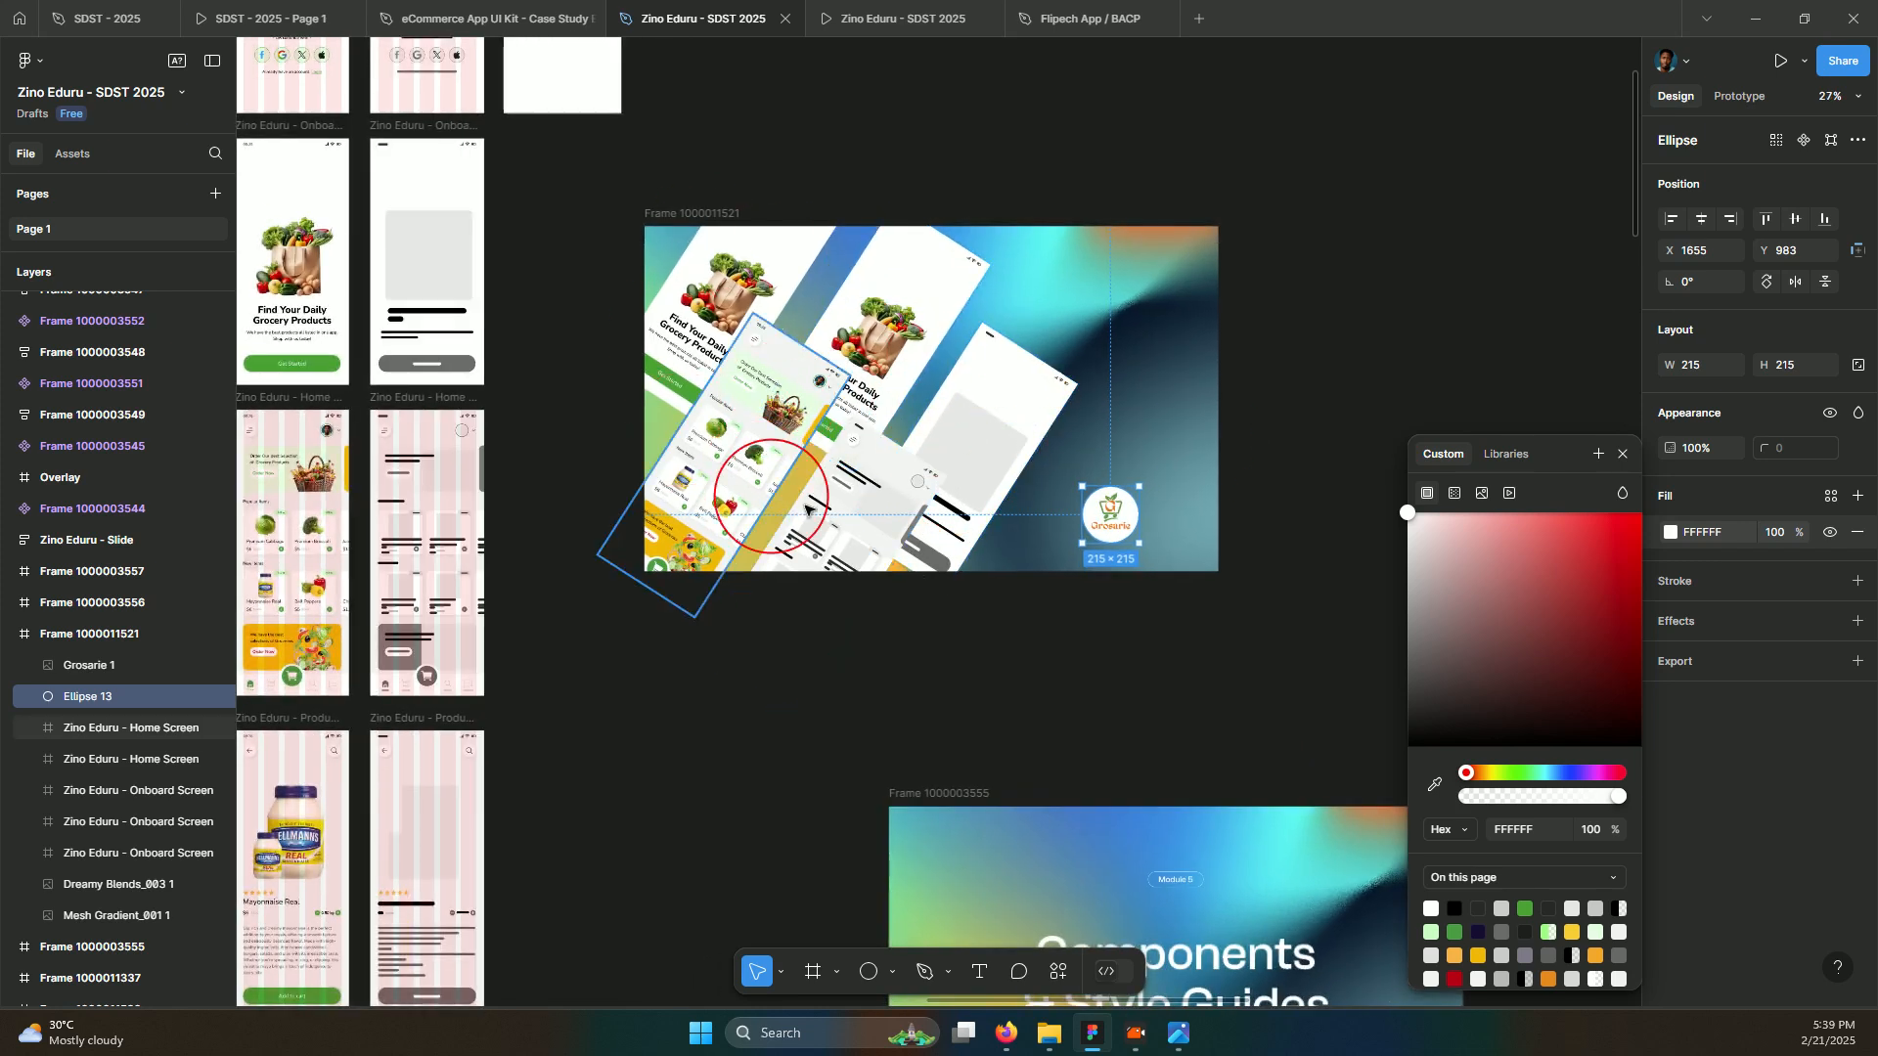
left_click(782, 427)
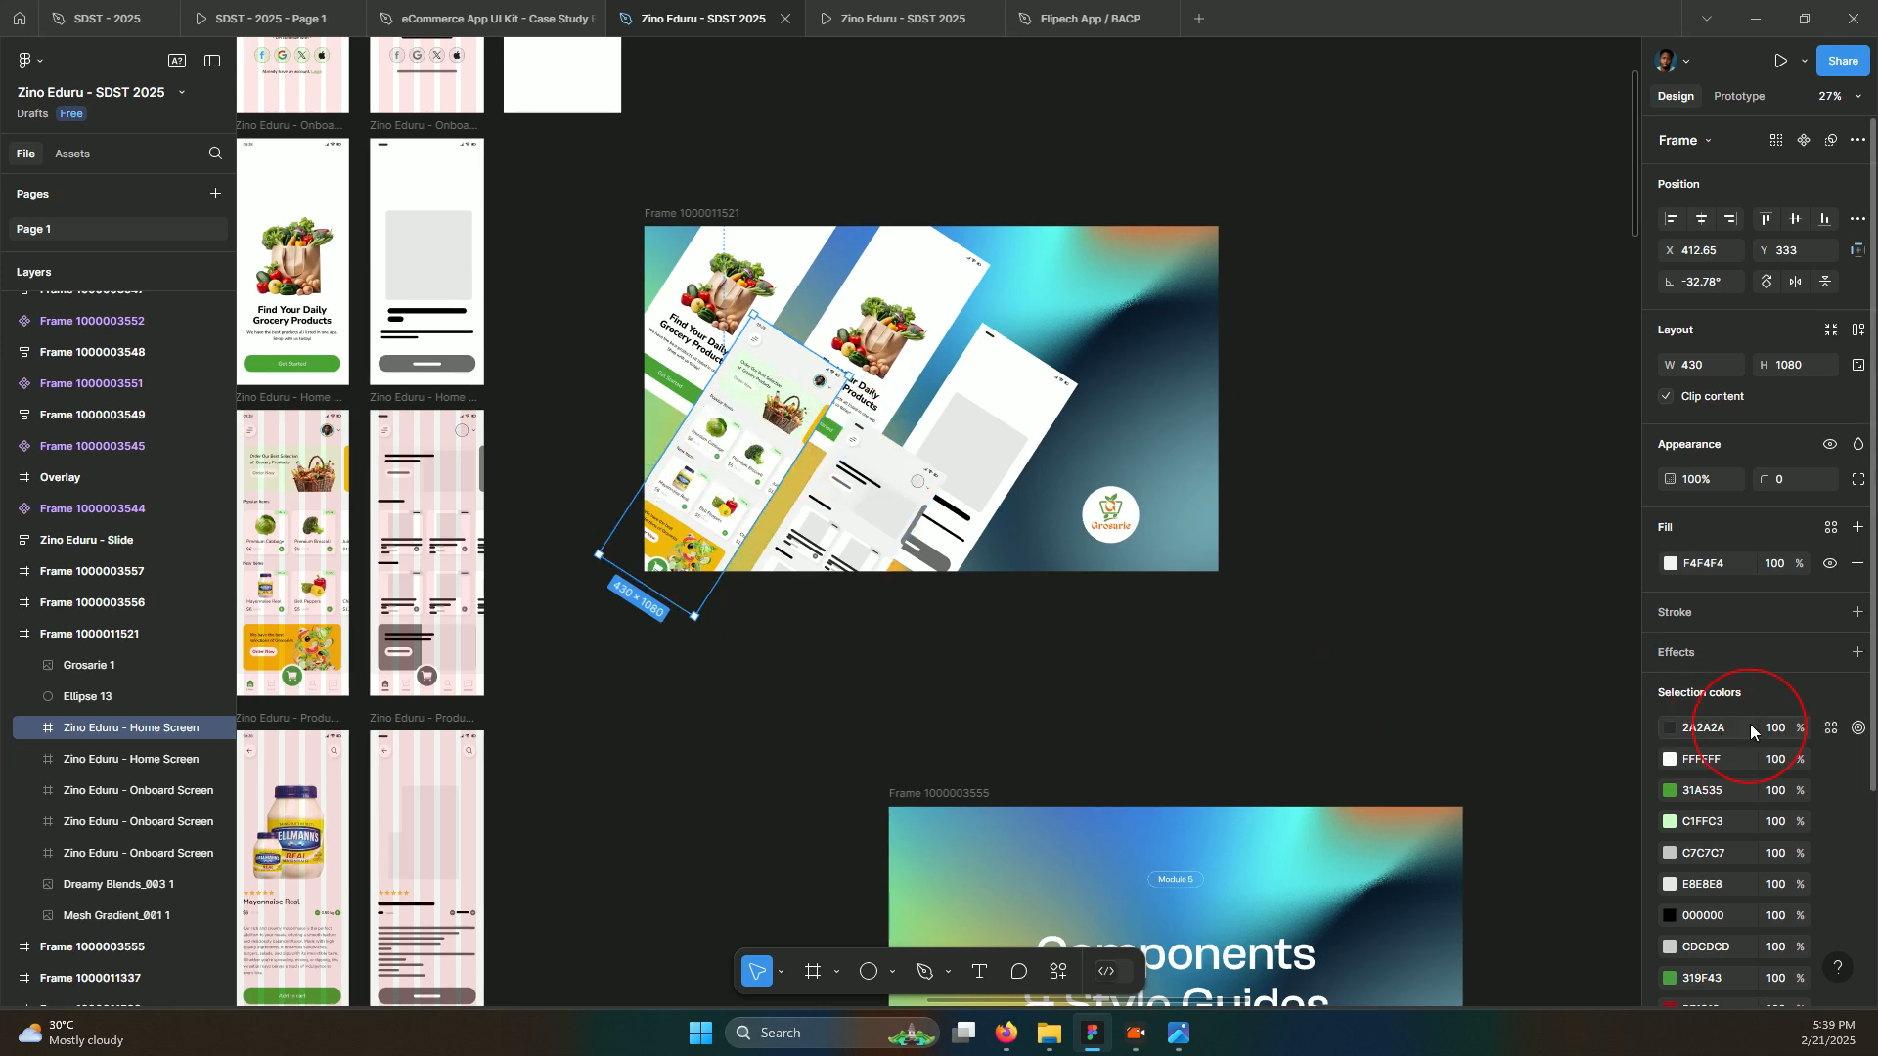
scroll(1772, 708, "down", 3)
left_click(1859, 385)
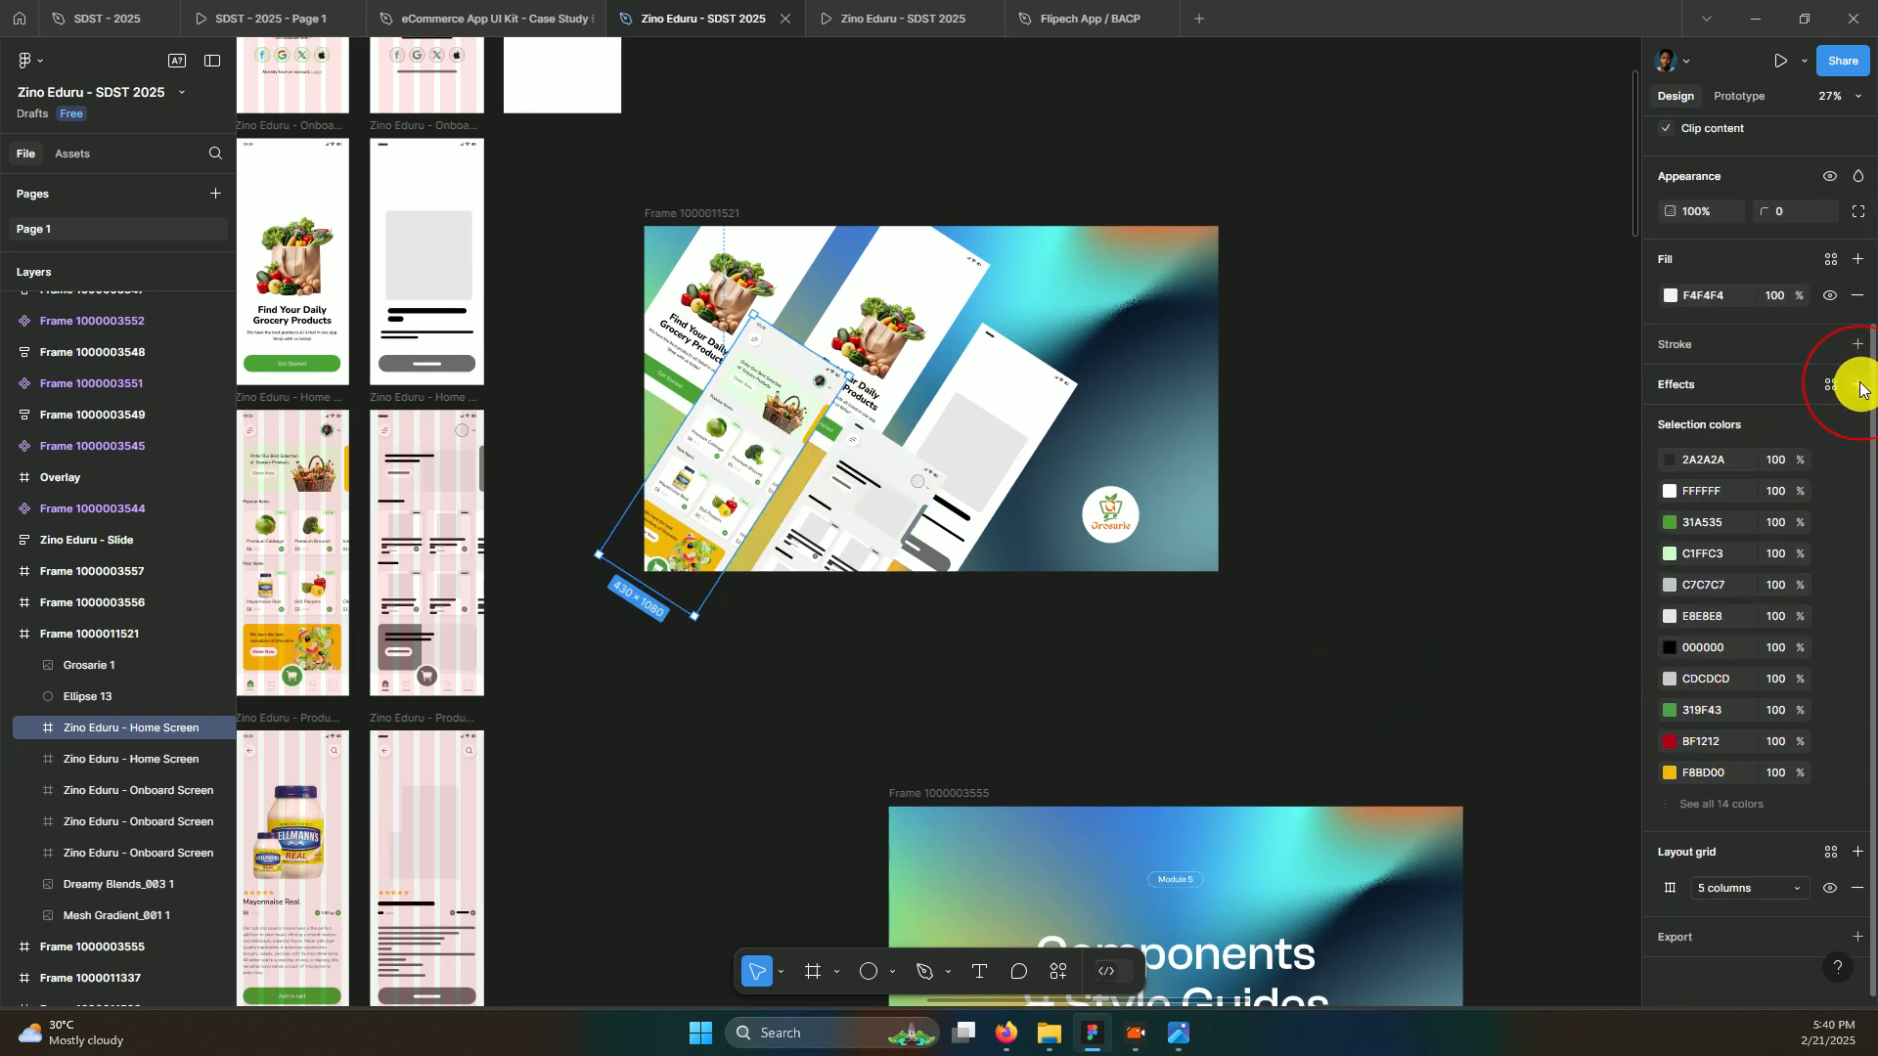
left_click(1672, 420)
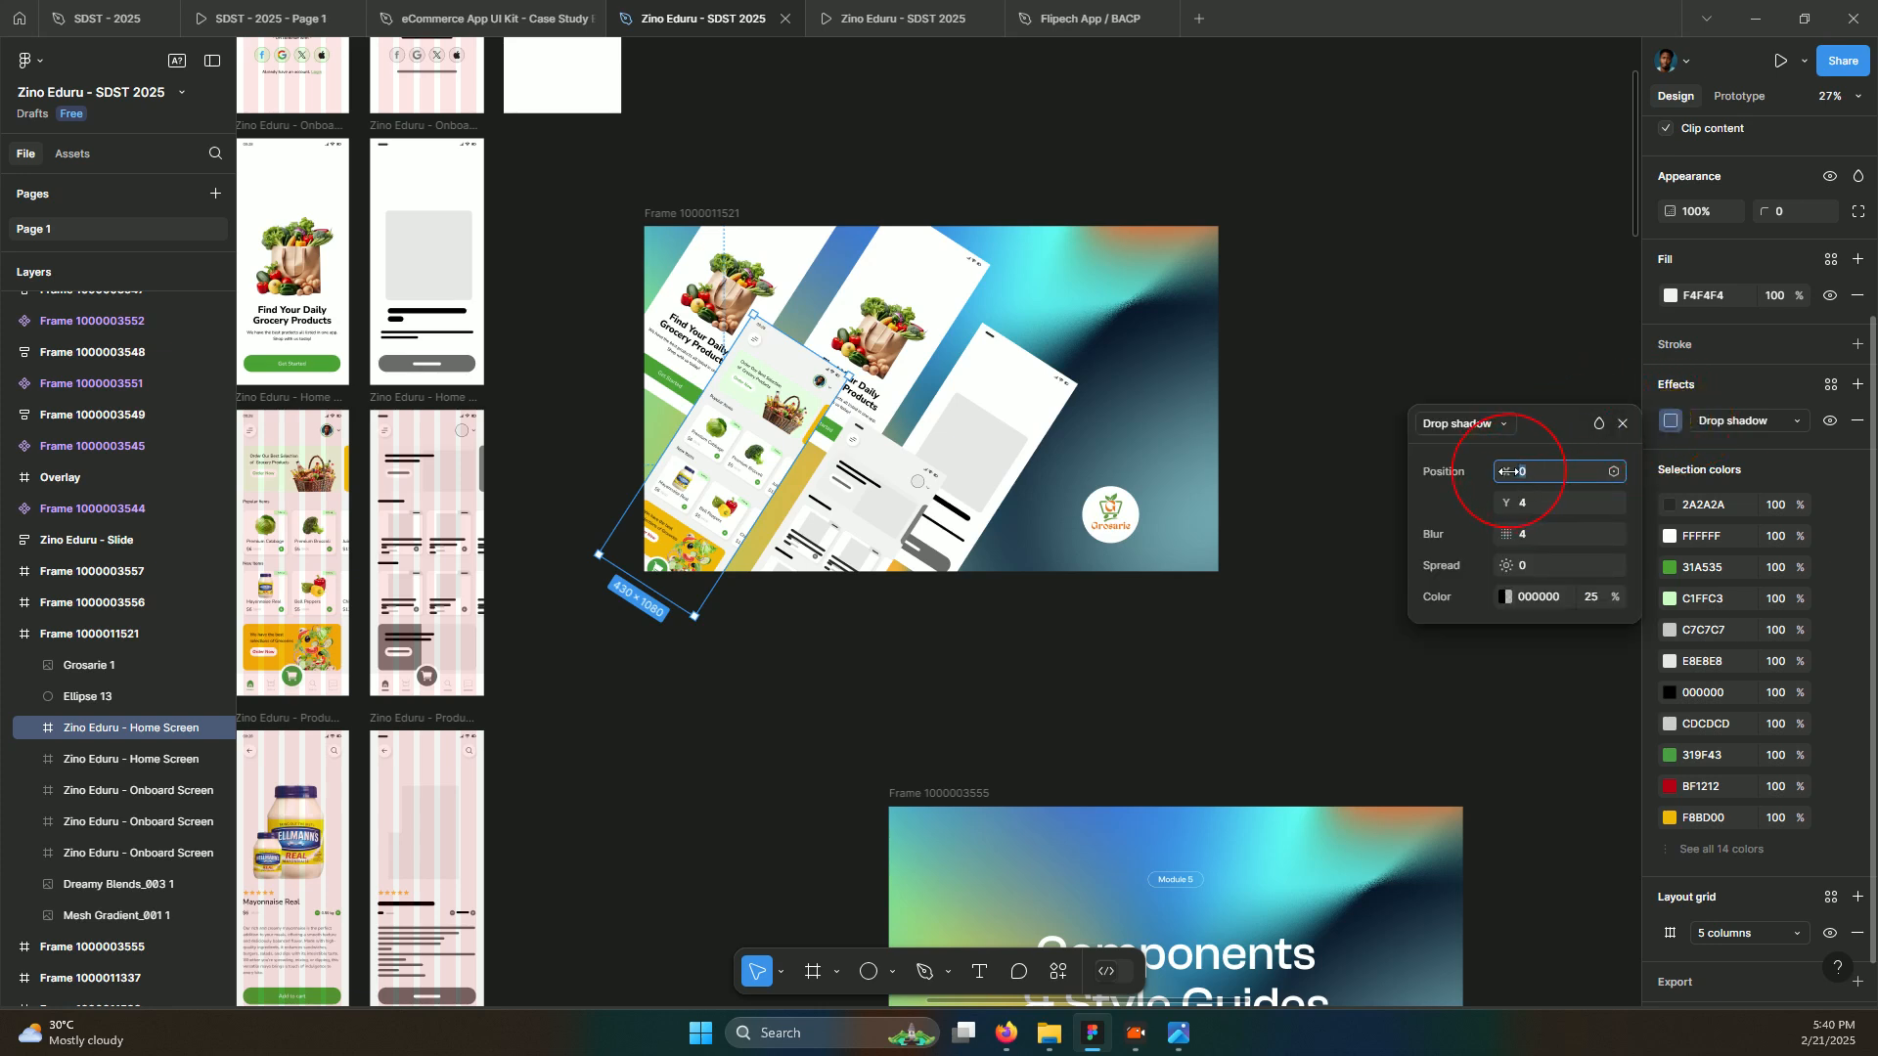
left_click_drag(1507, 471, 1515, 473)
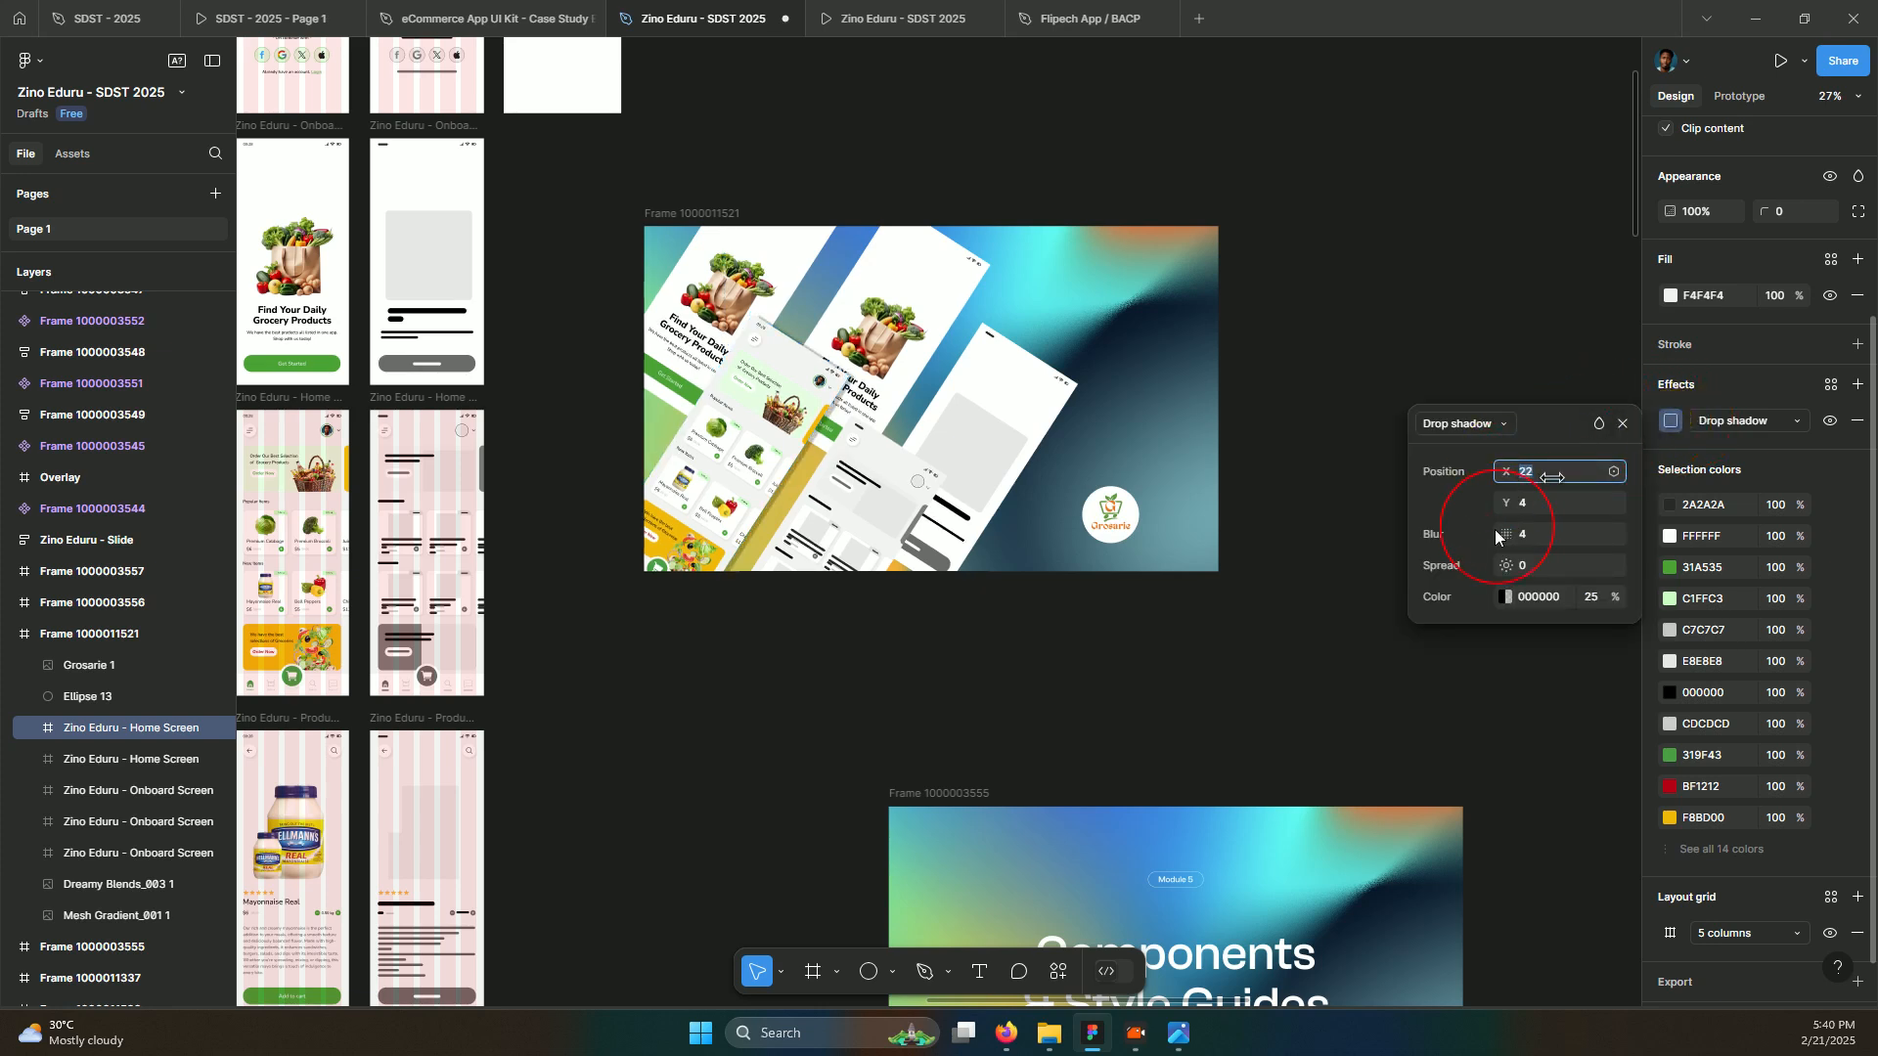
key("ctrl+z")
key("ctrl+z")
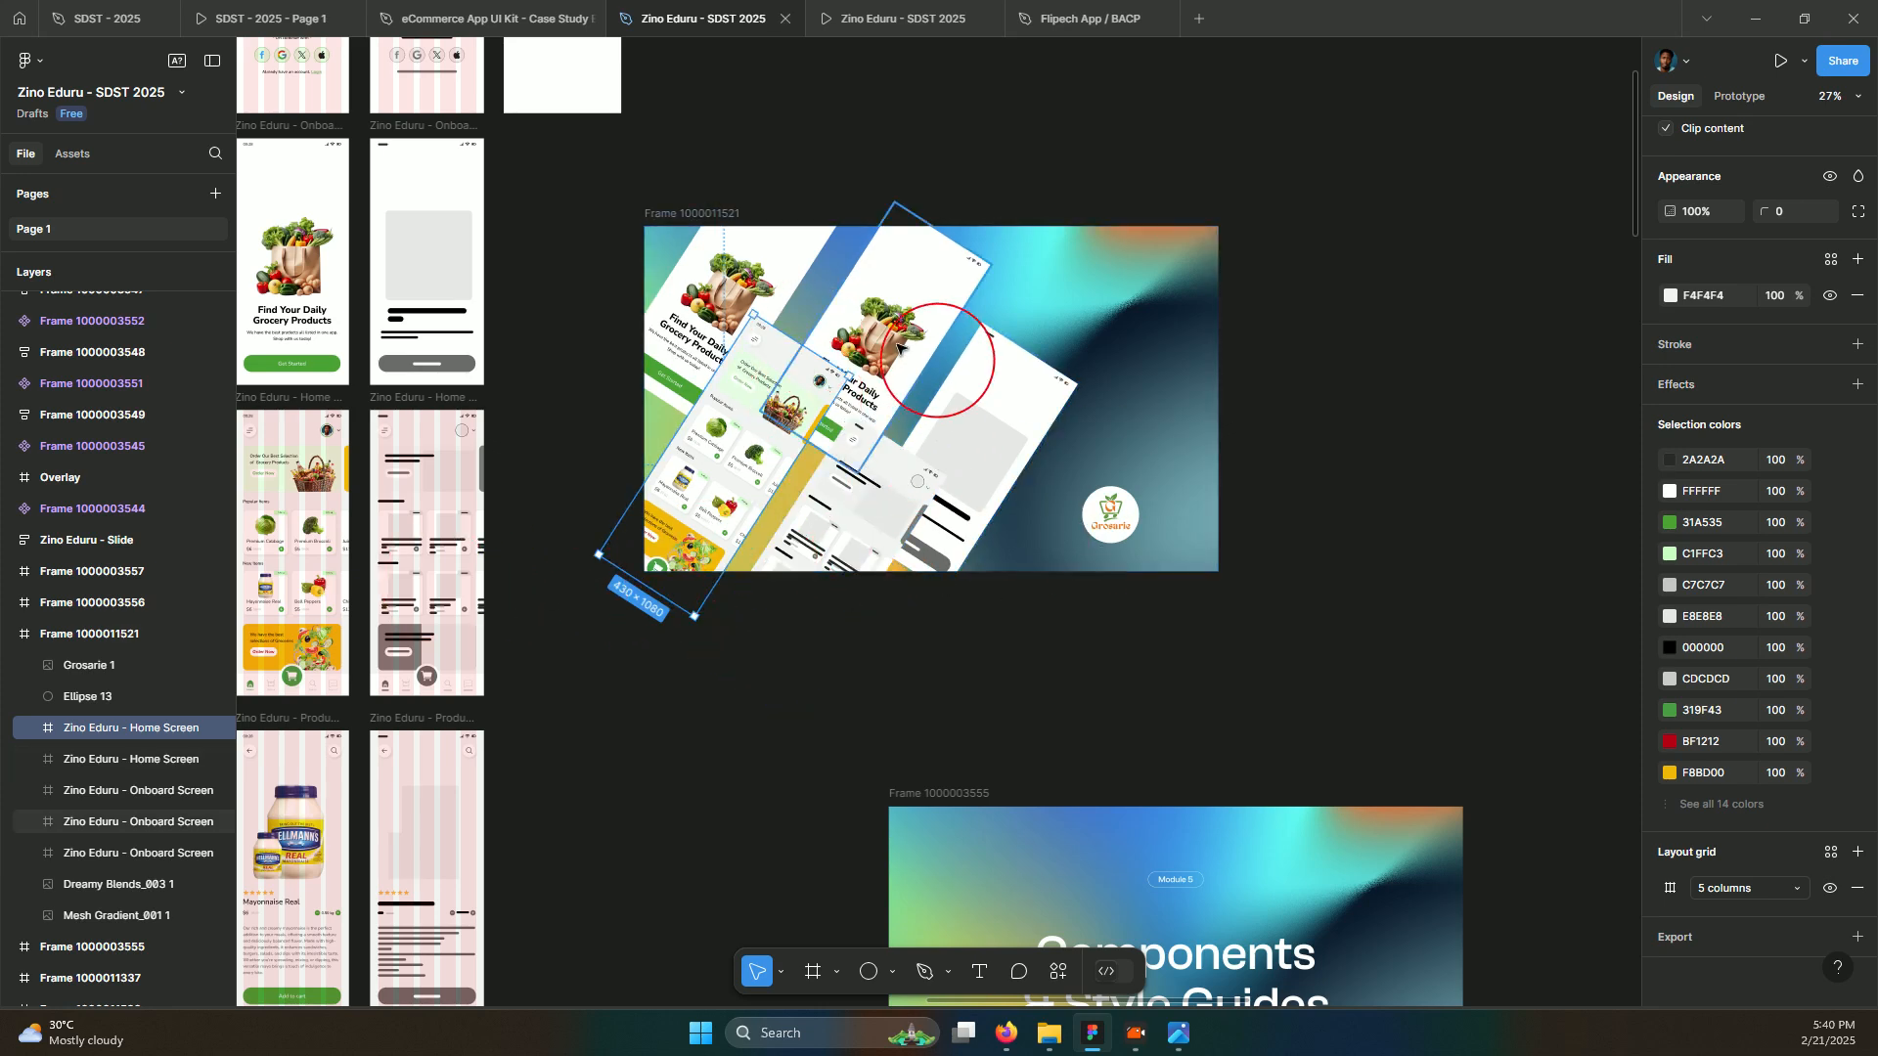
Select all five tilted app screen frames together
left_click(845, 460)
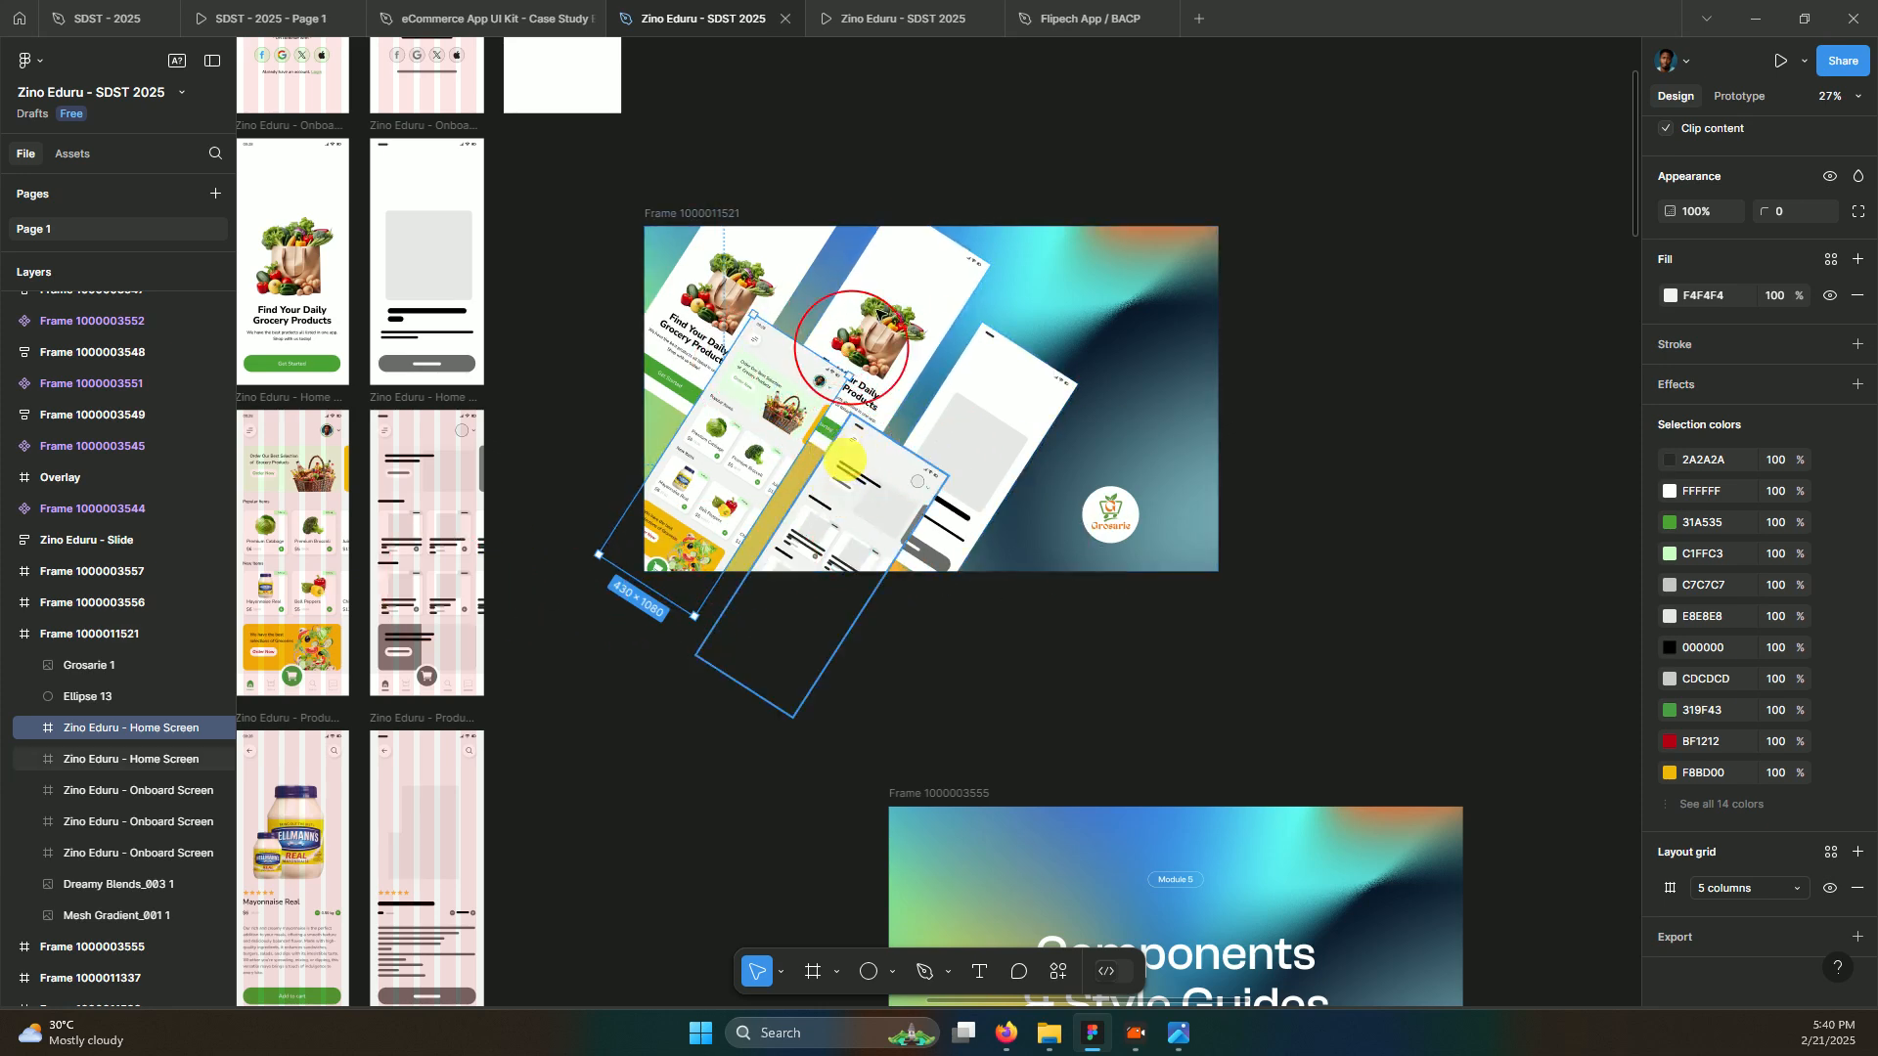
left_click(919, 277, "shift")
left_click(766, 274, "shift")
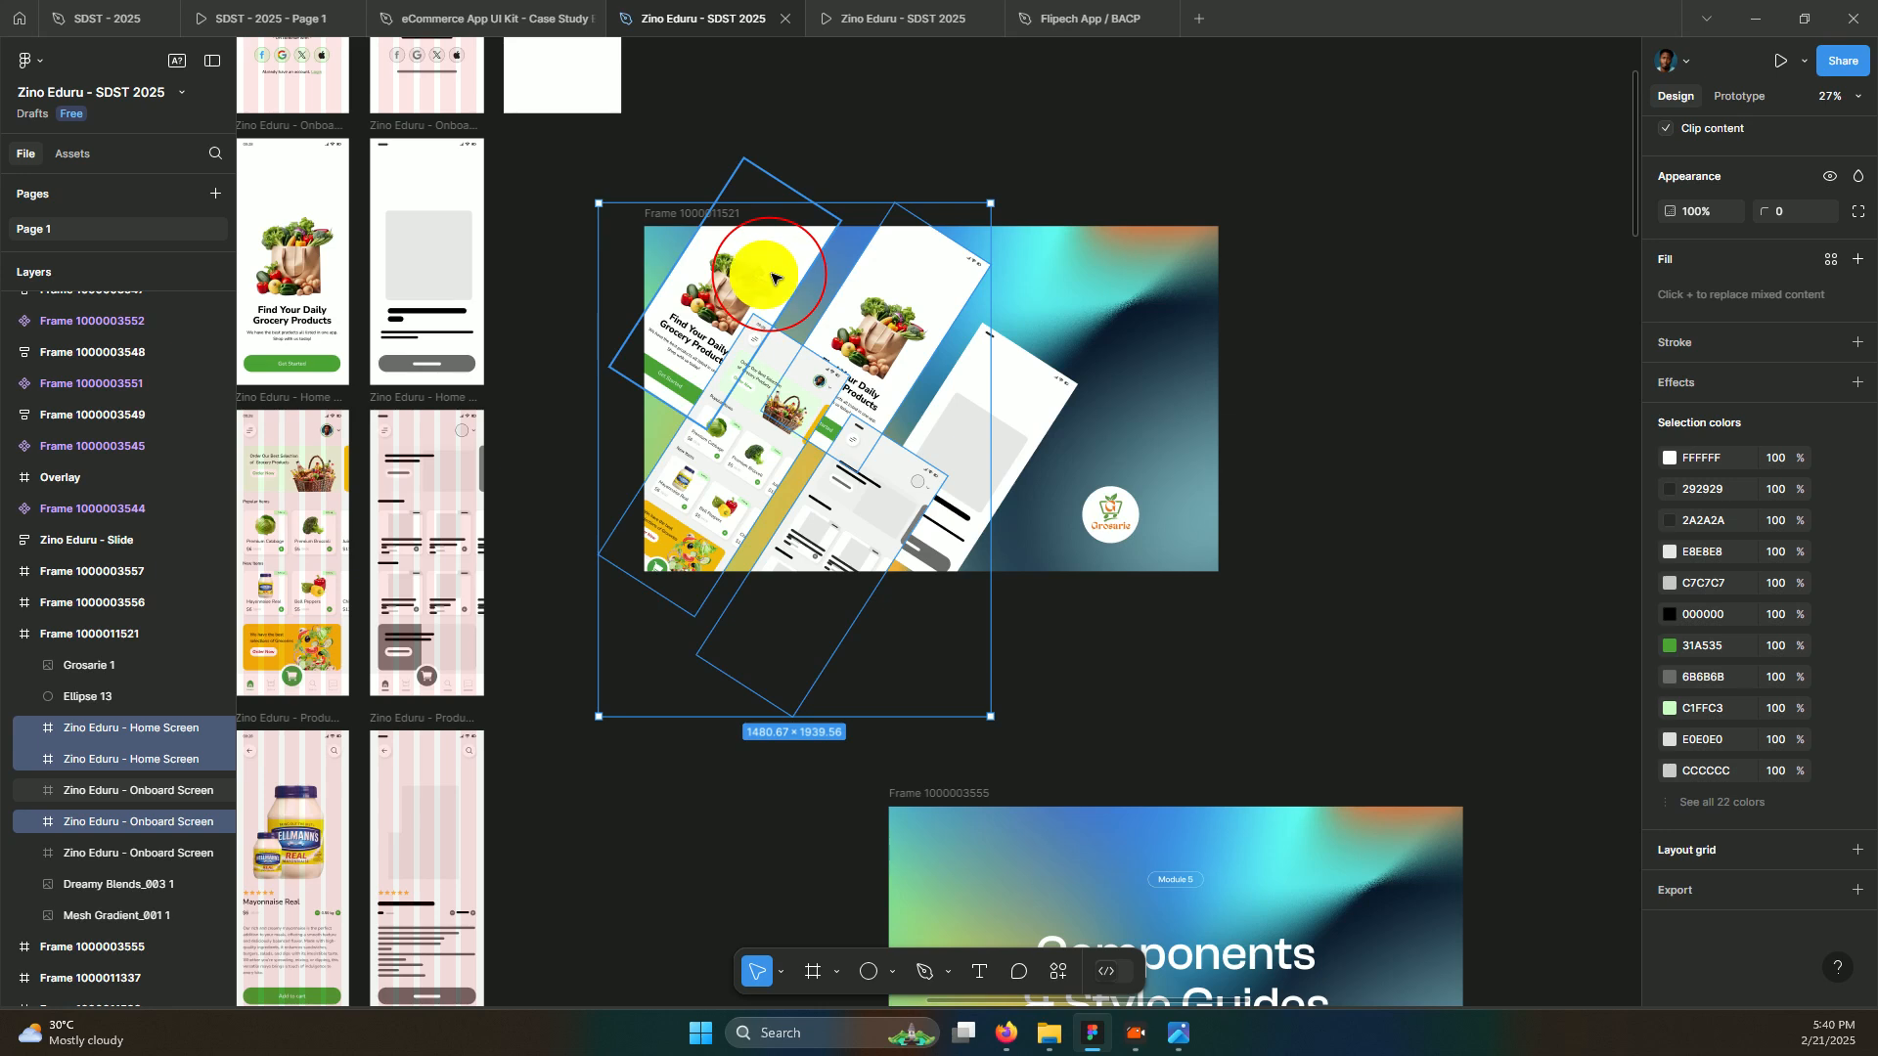
left_click(1039, 426, "shift")
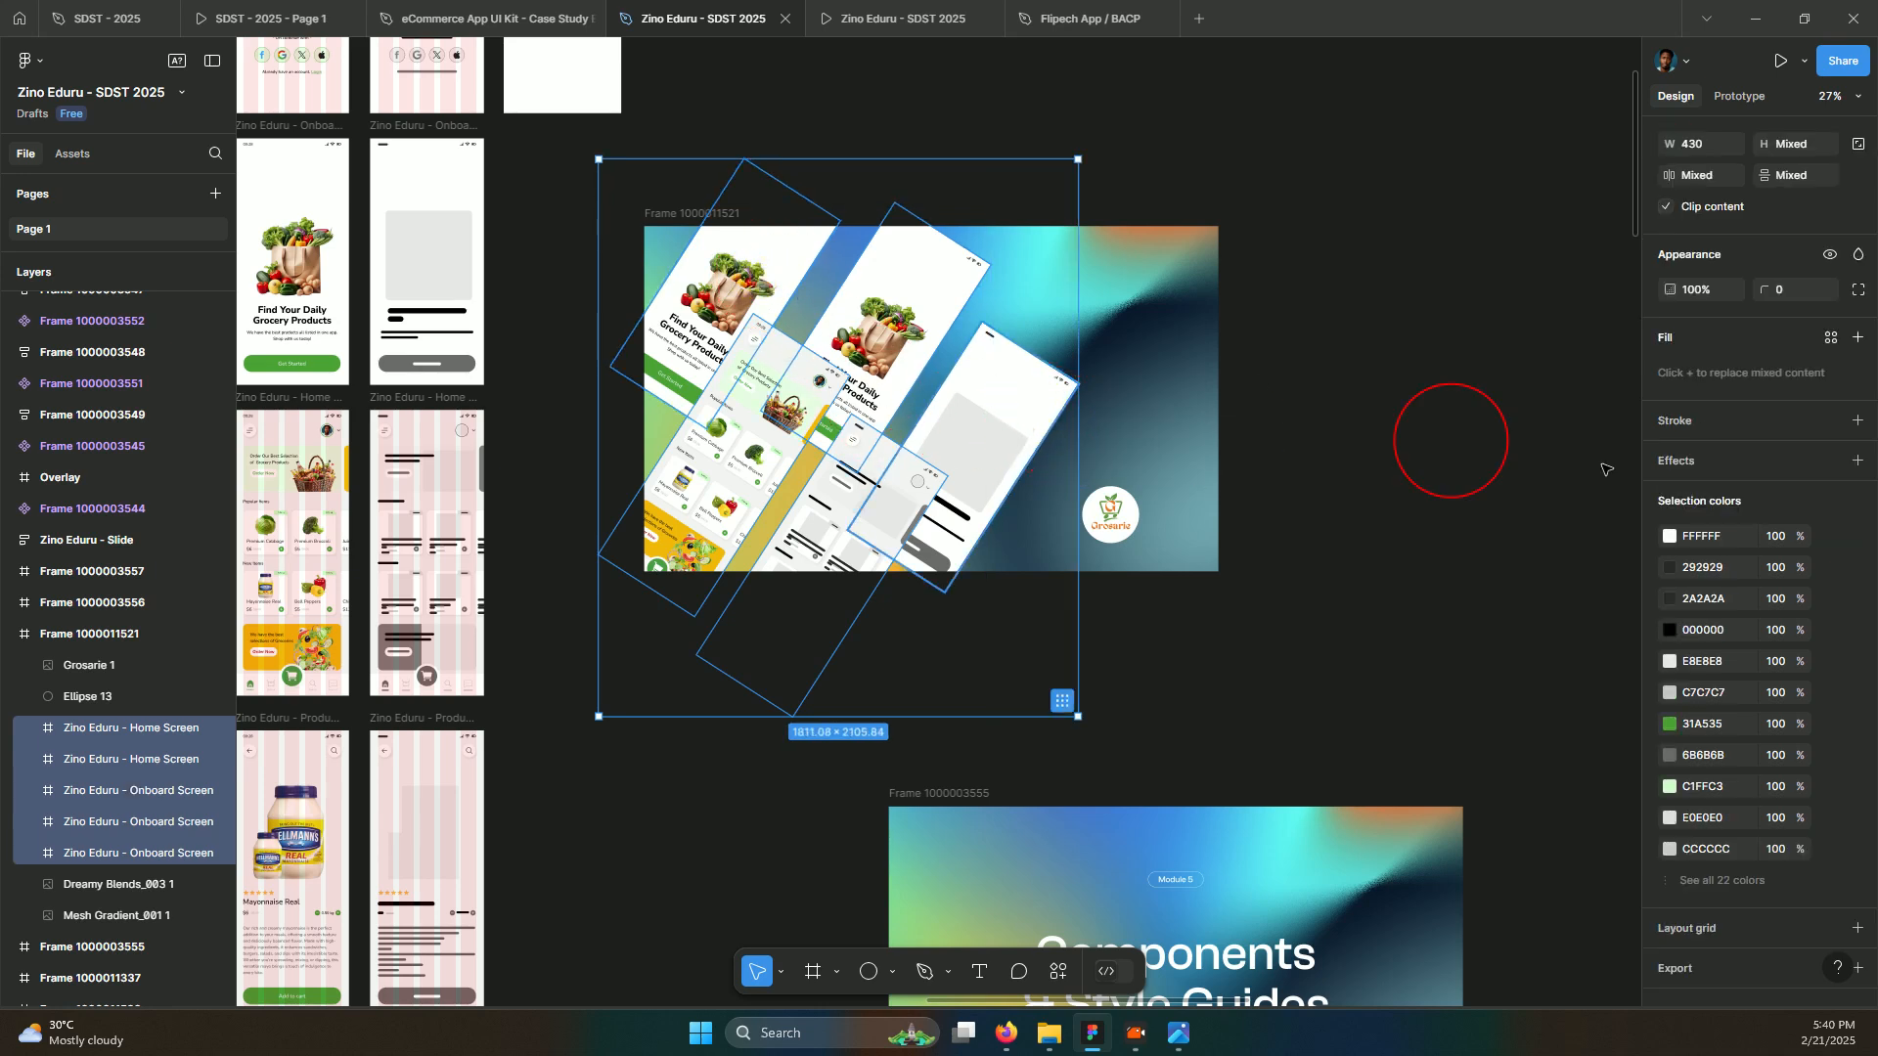
Give the five screens a drop shadow: X 39, Y 28, blur 47.1, 10% opacity
left_click(1856, 464)
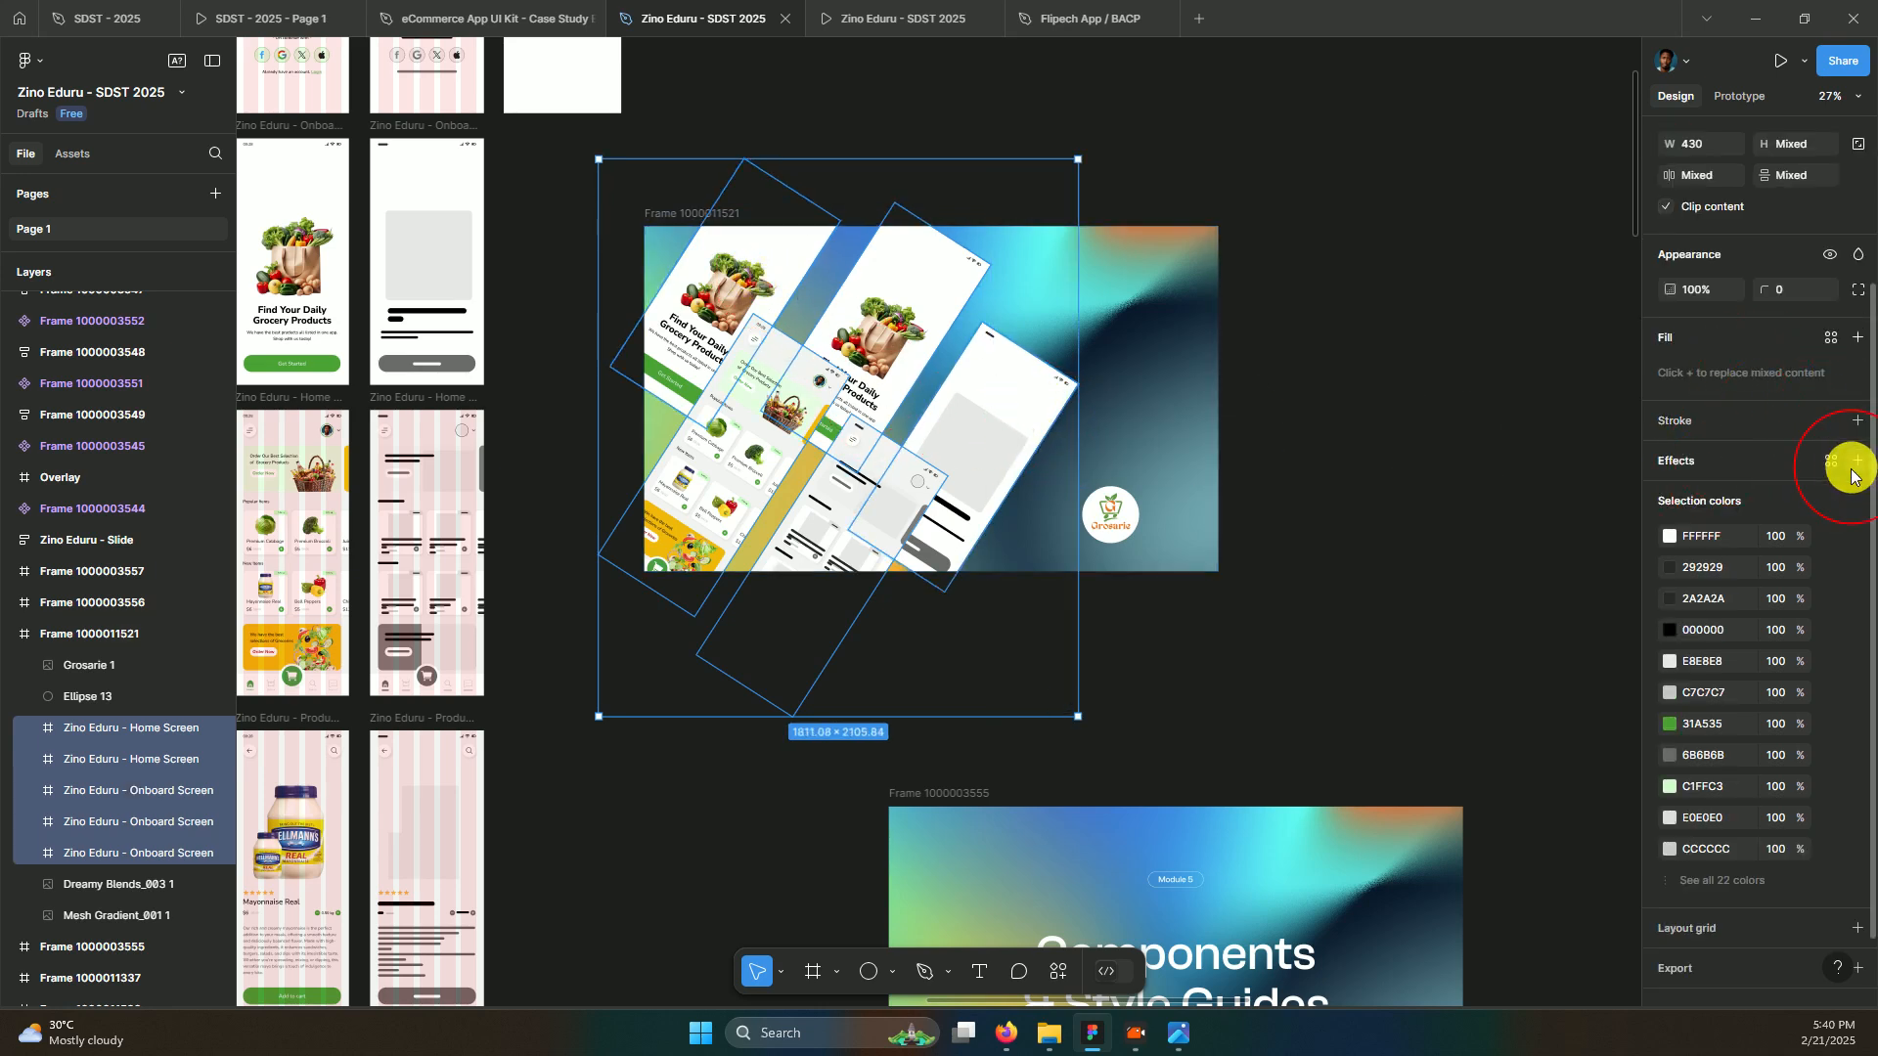
left_click(1656, 501)
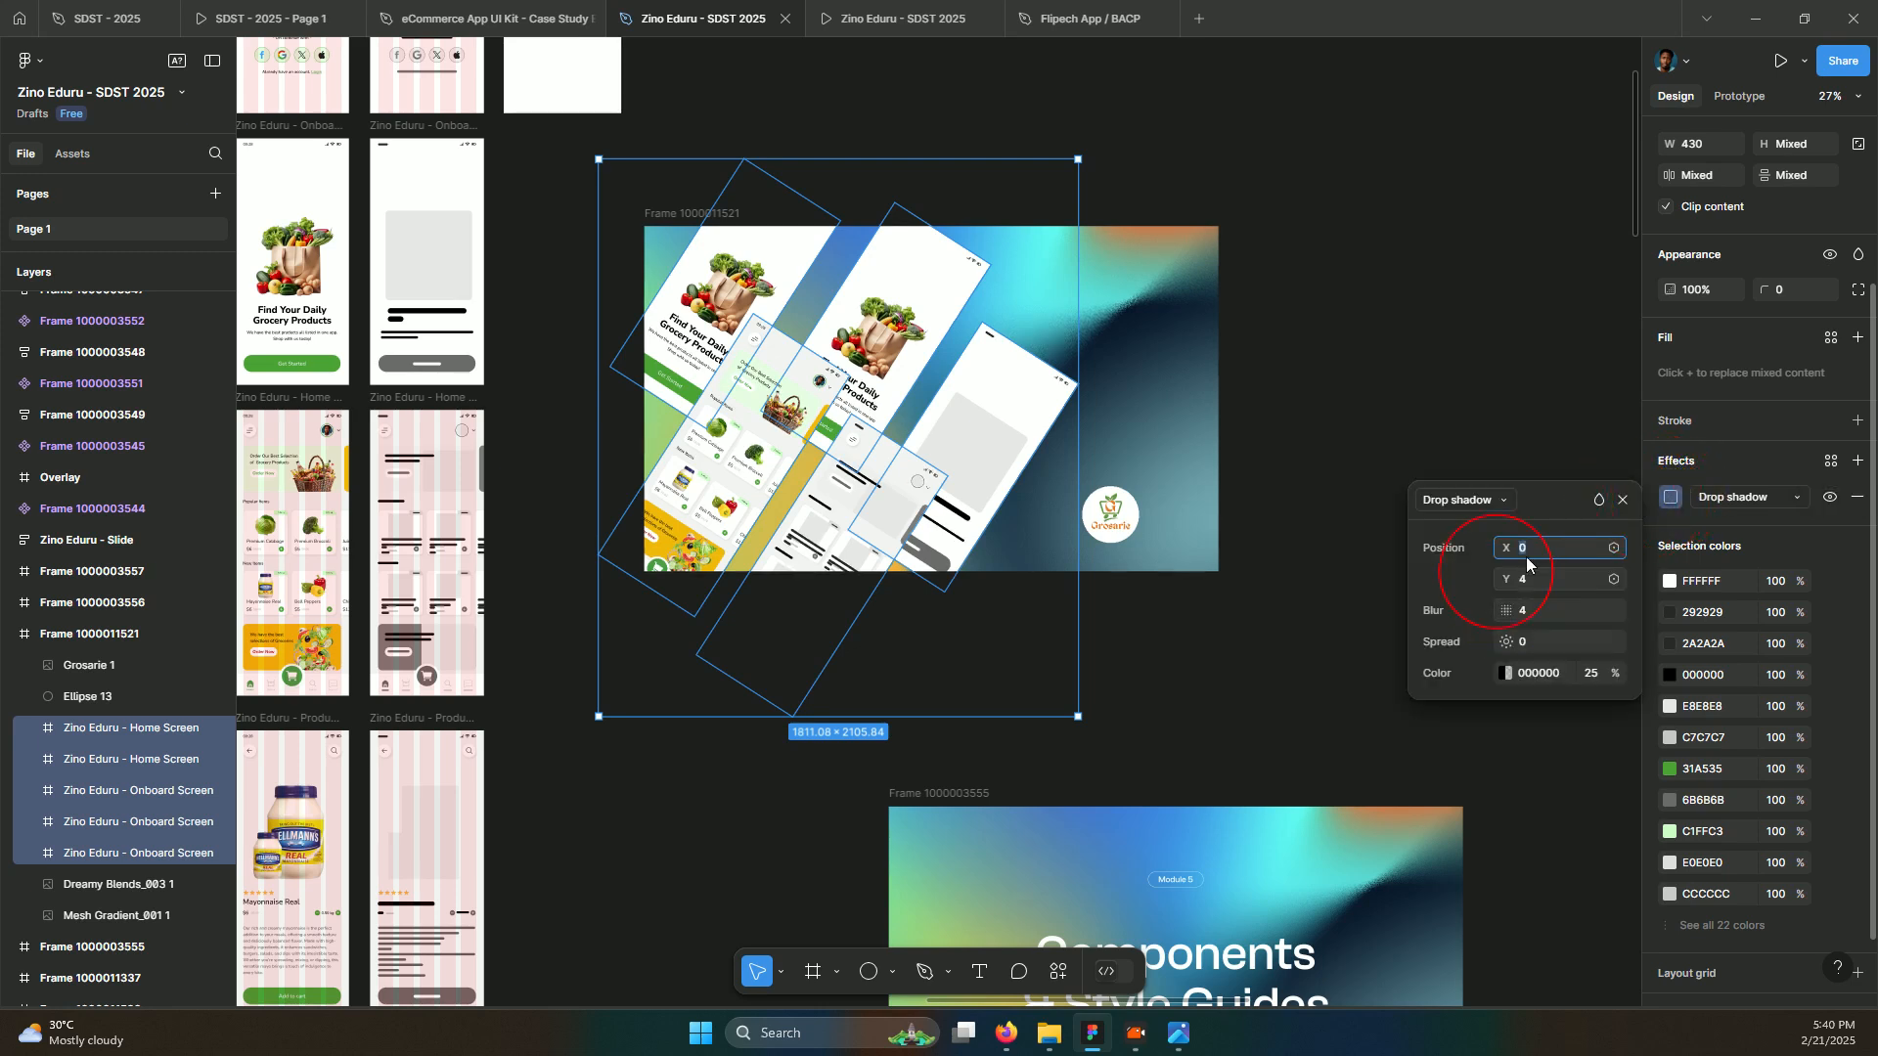
left_click_drag(1506, 547, 1587, 564)
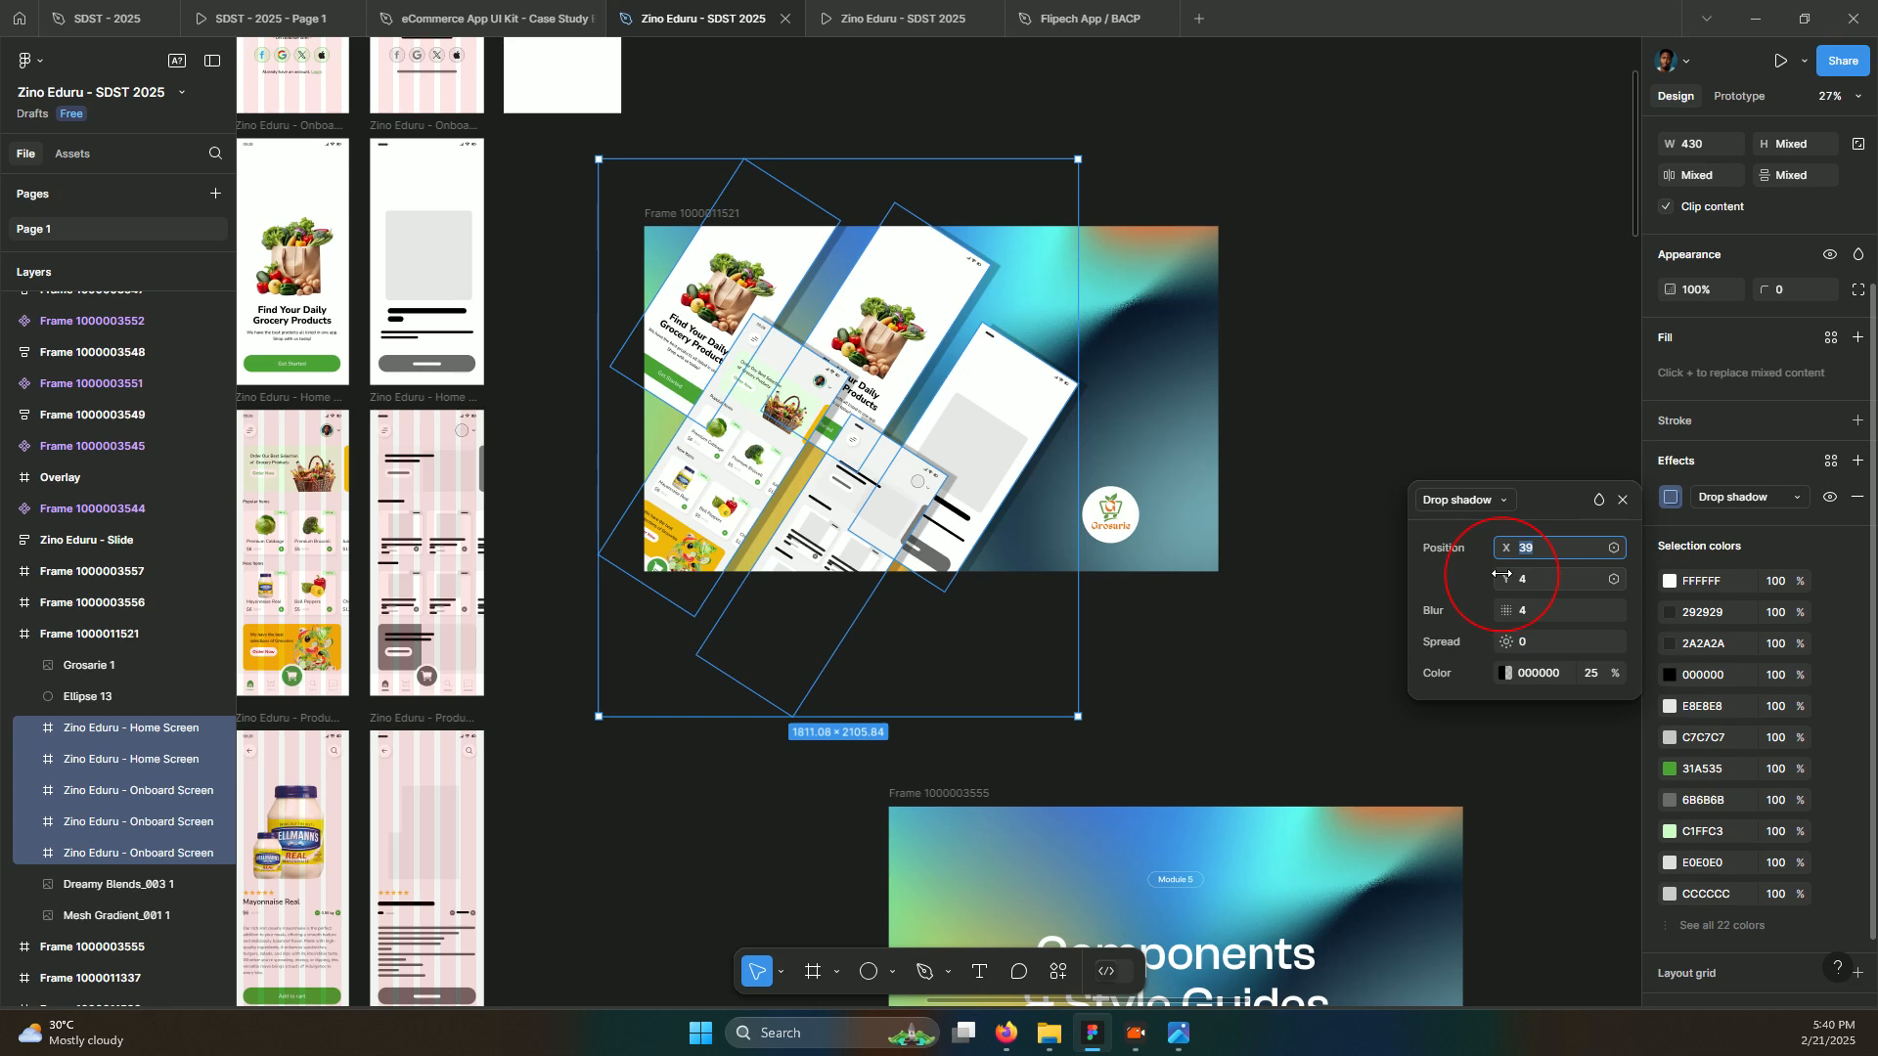
left_click_drag(1501, 574, 1663, 622)
left_click_drag(1507, 610, 1531, 616)
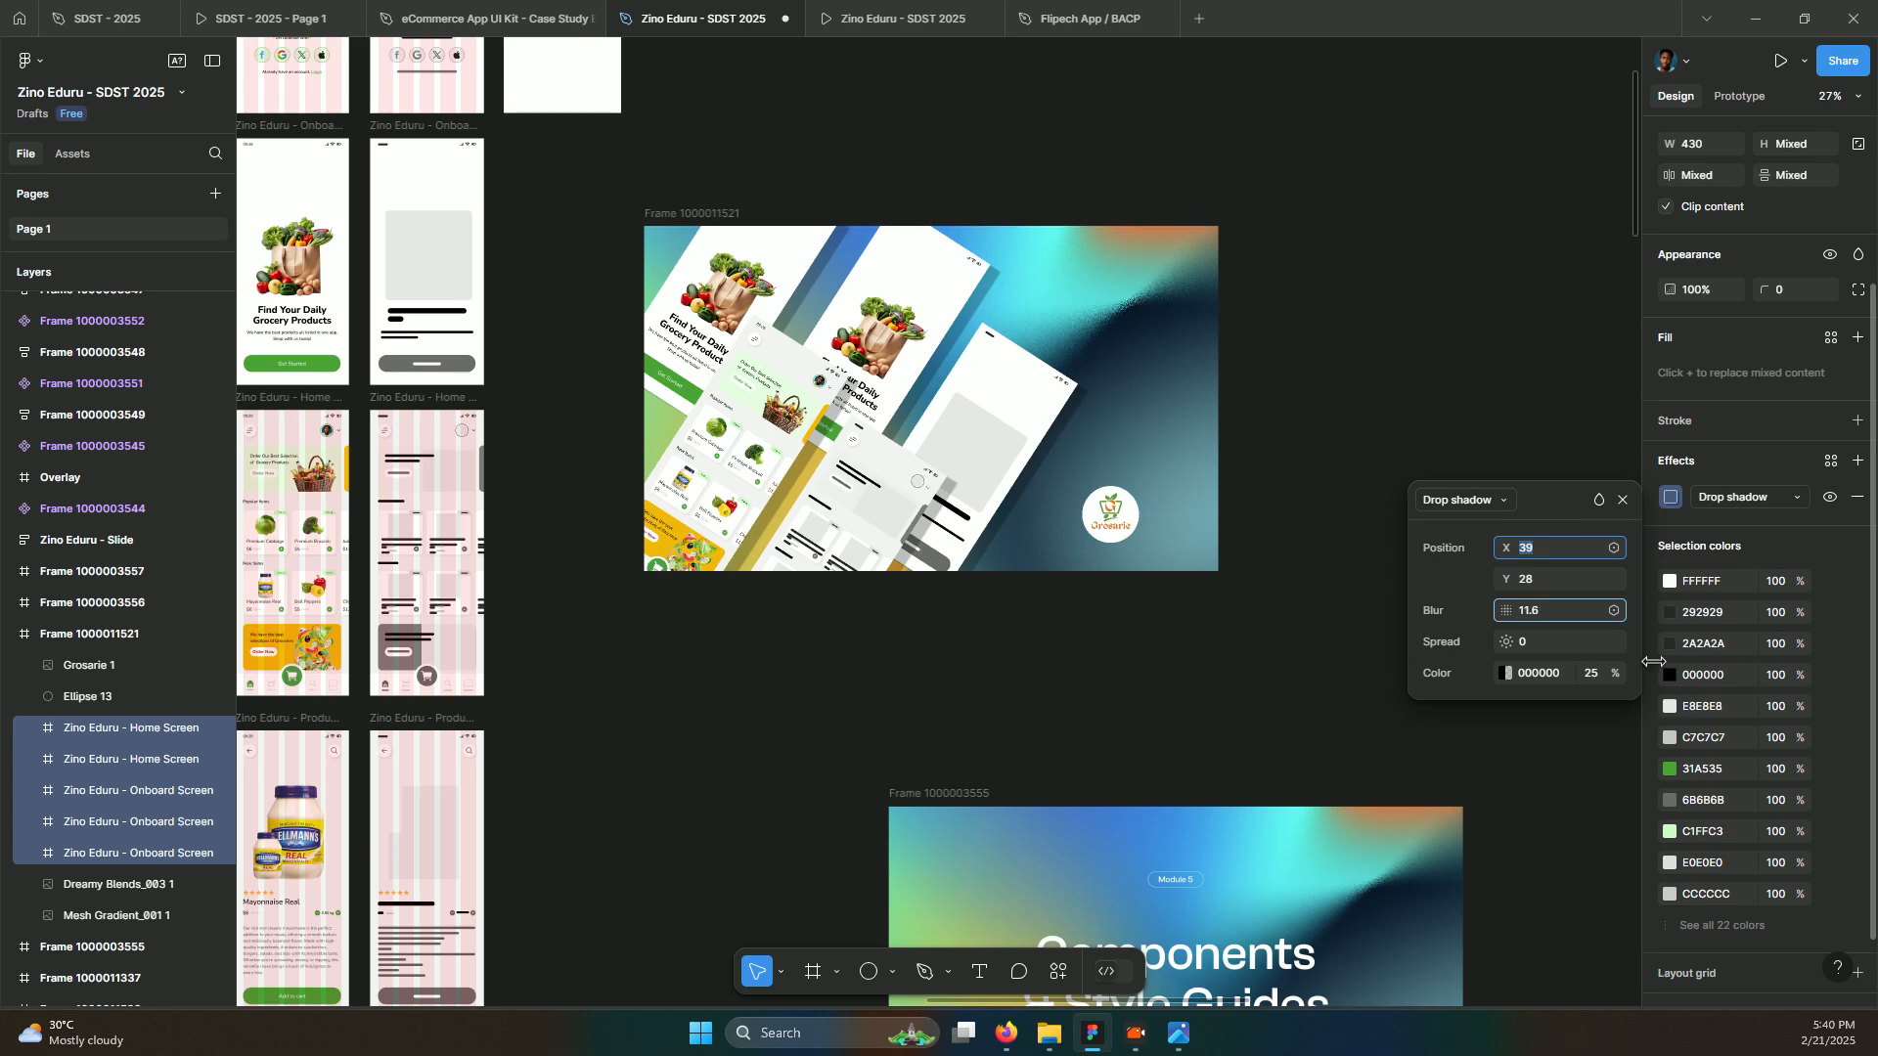
left_click_drag(1631, 633, 1633, 632)
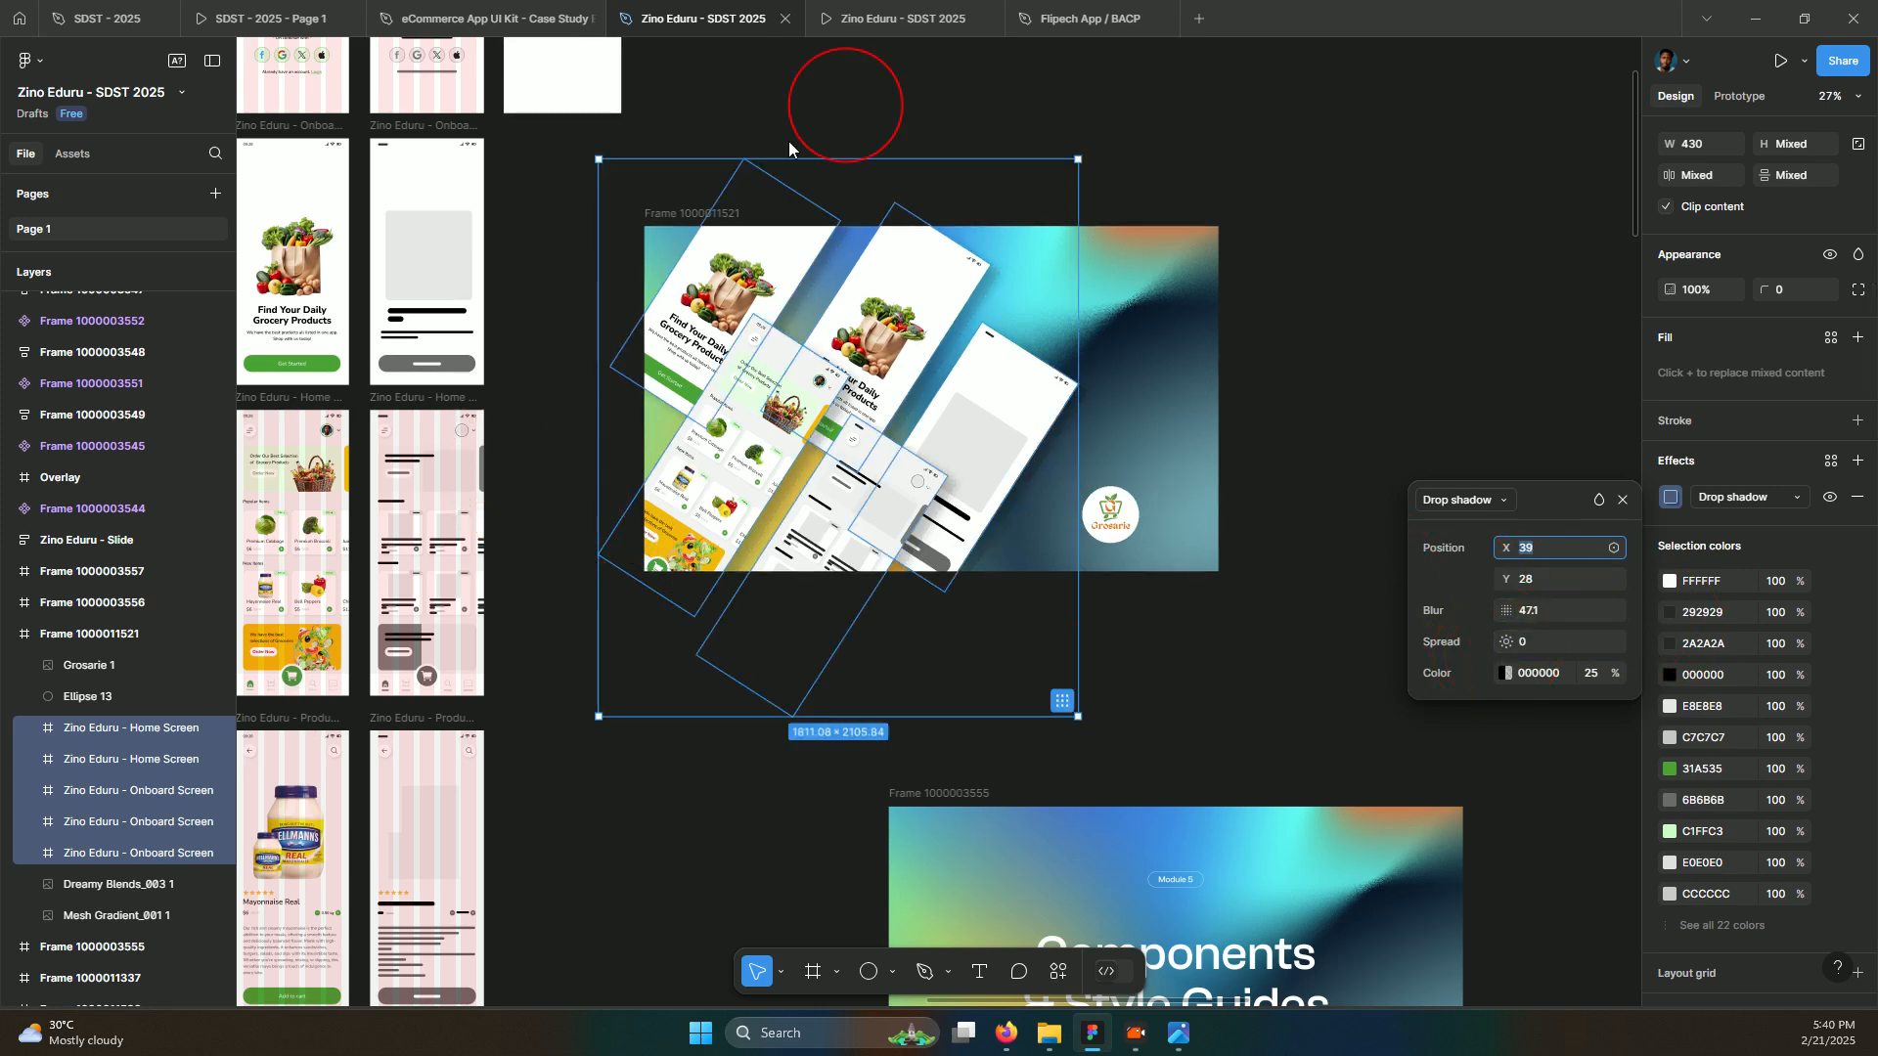
left_click(1588, 678)
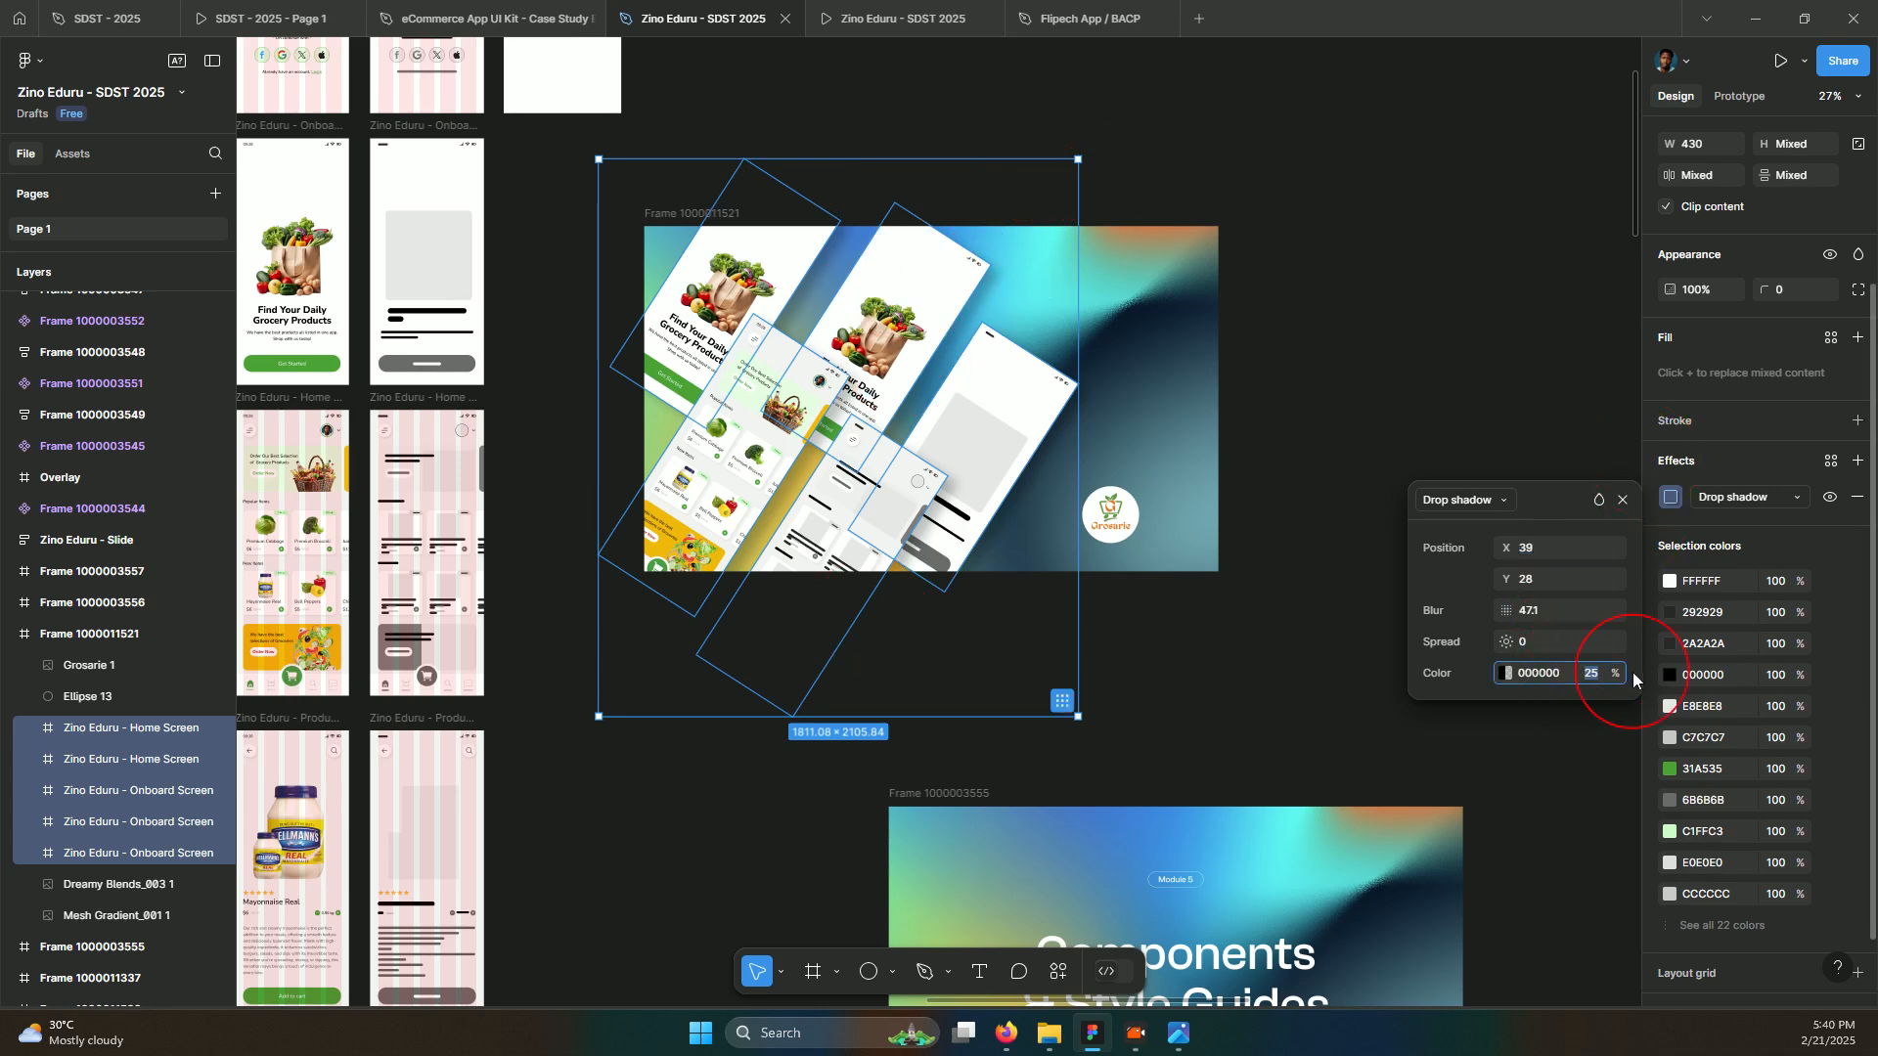
type("10")
key("Return")
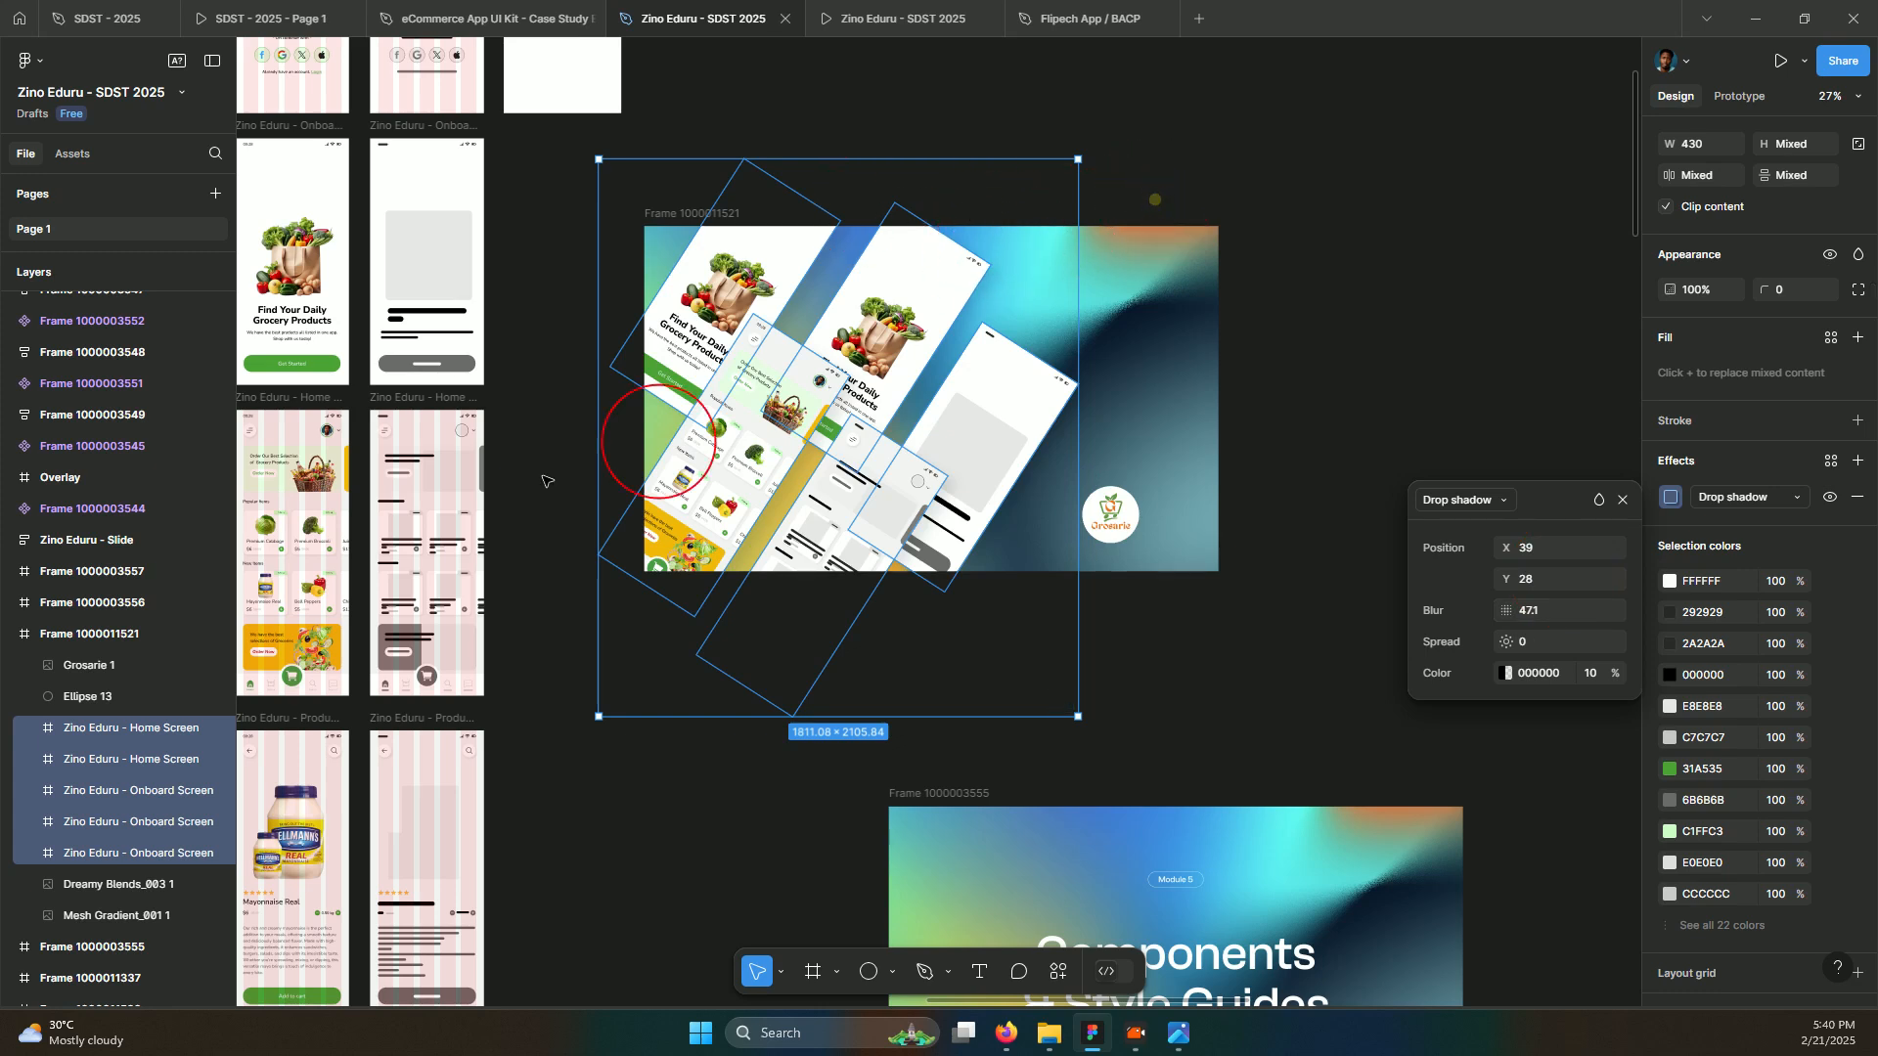
left_click(548, 372)
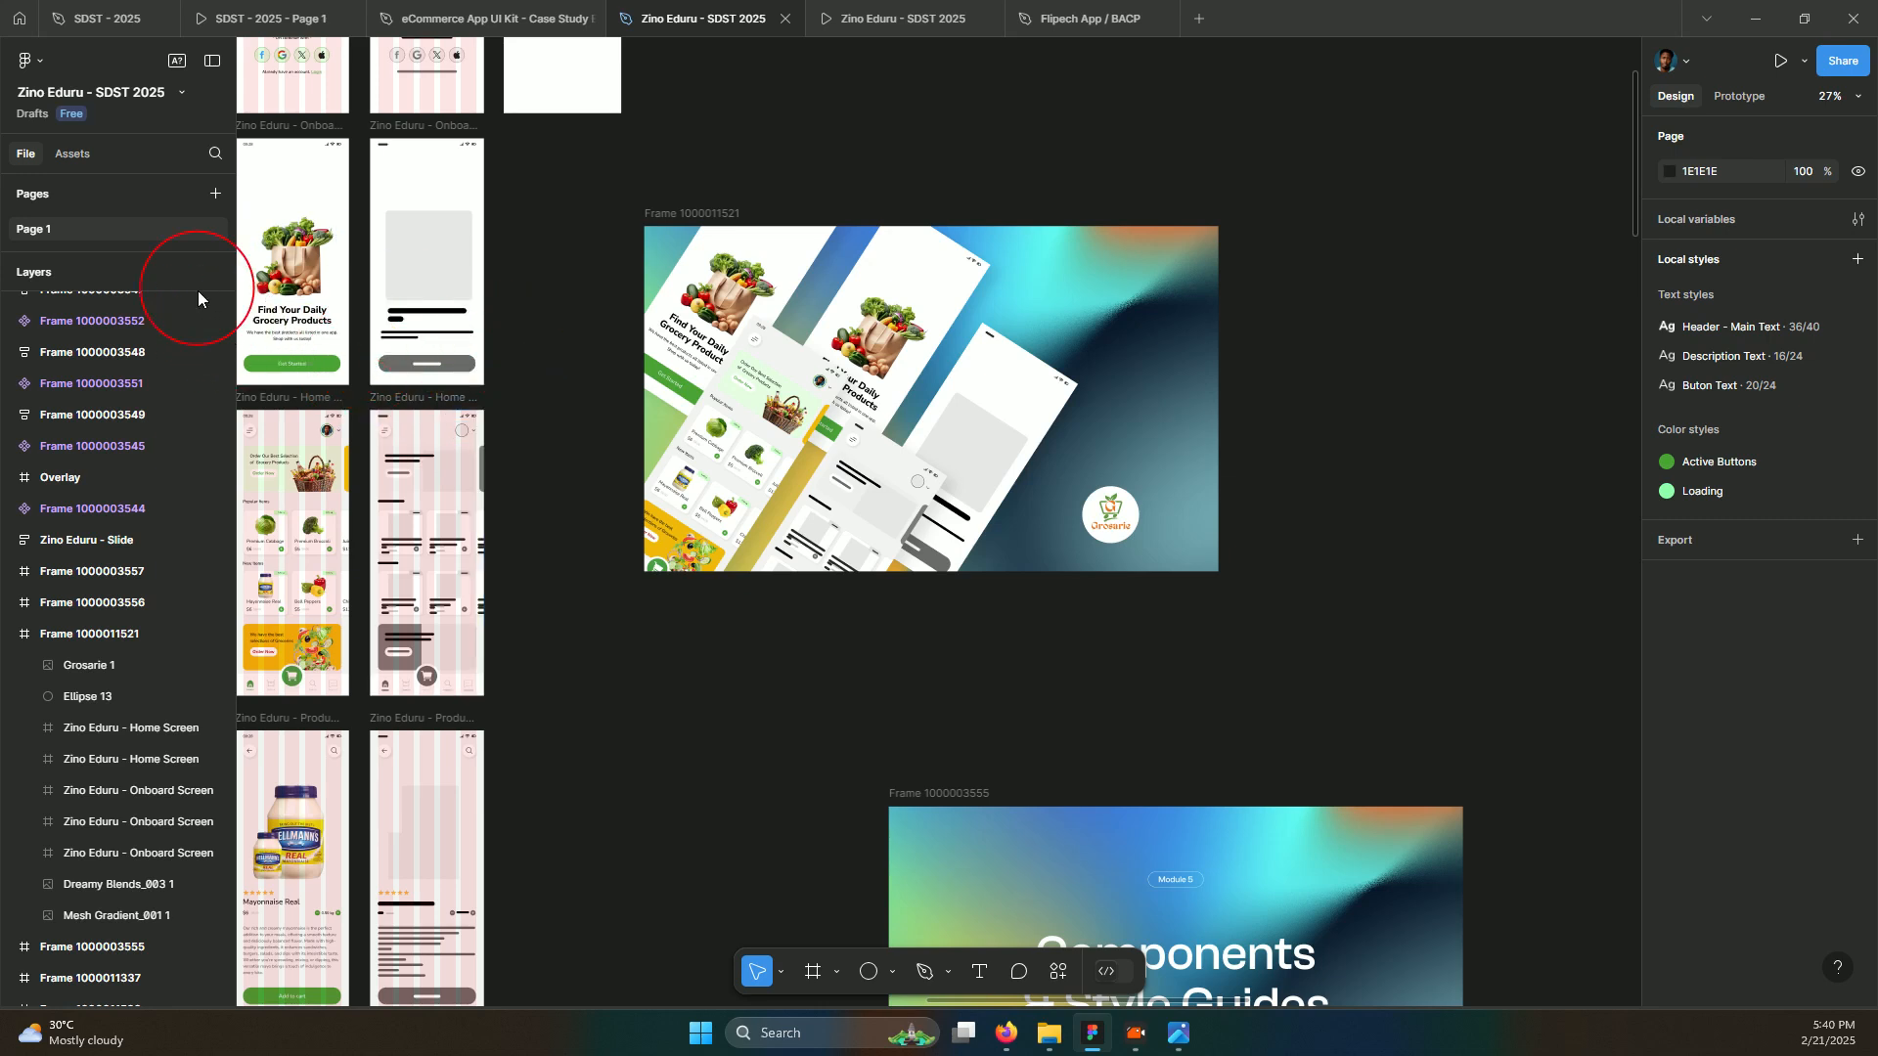
Copy the 'Find Your Daily Grocery Products' heading onto the cover and make it white
left_click(304, 313)
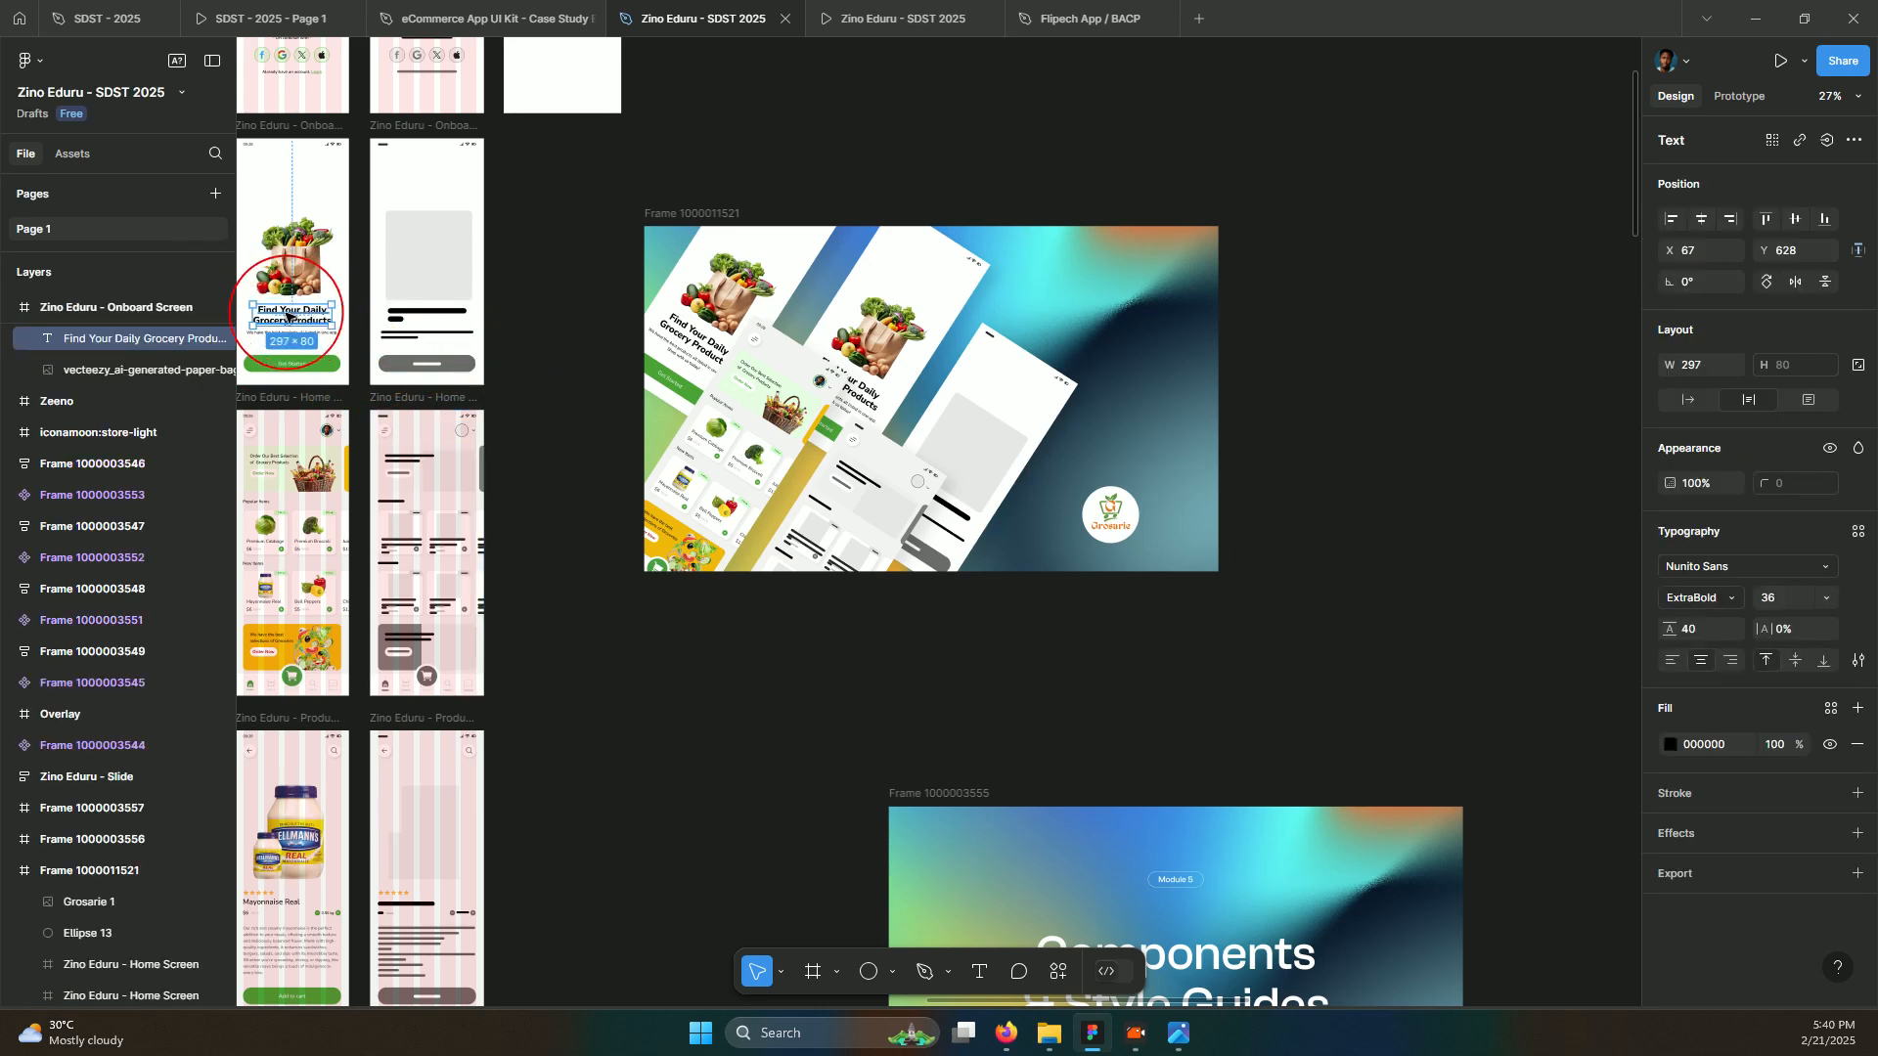
left_click_drag(1101, 288, 1100, 289)
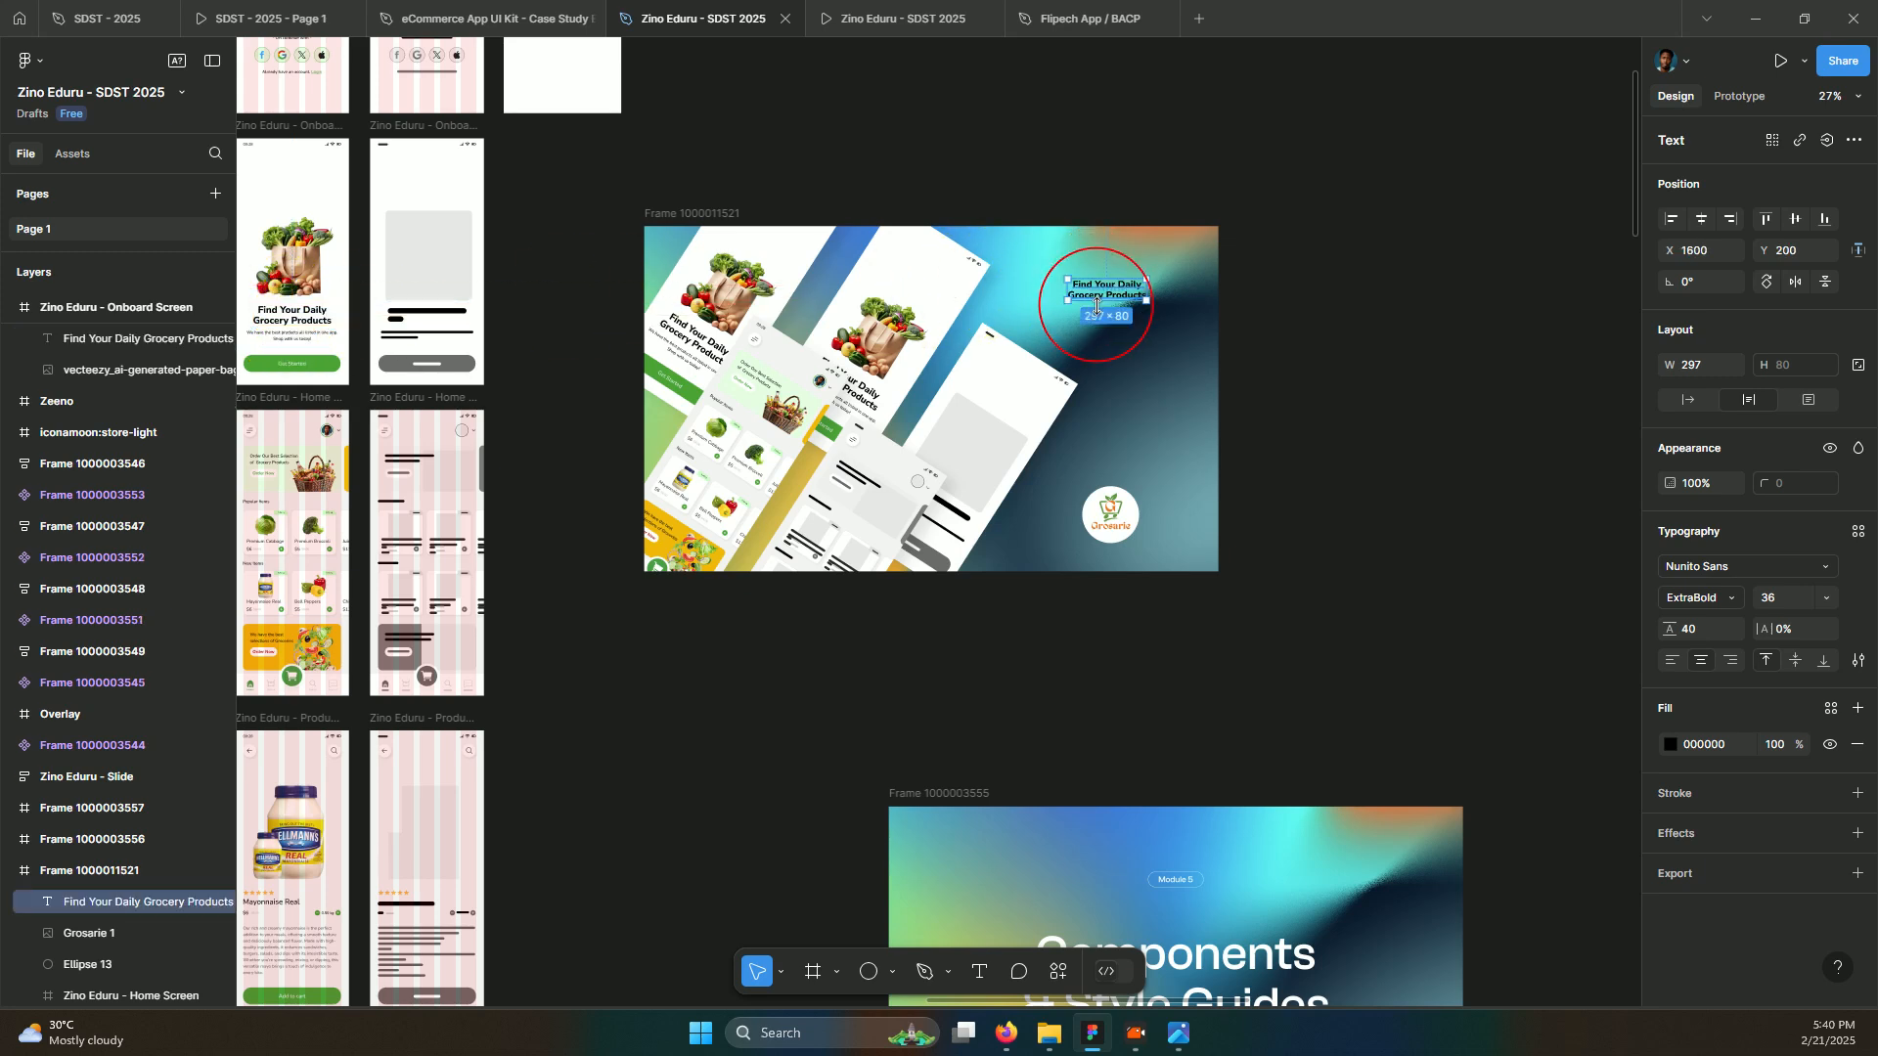
left_click(1668, 748)
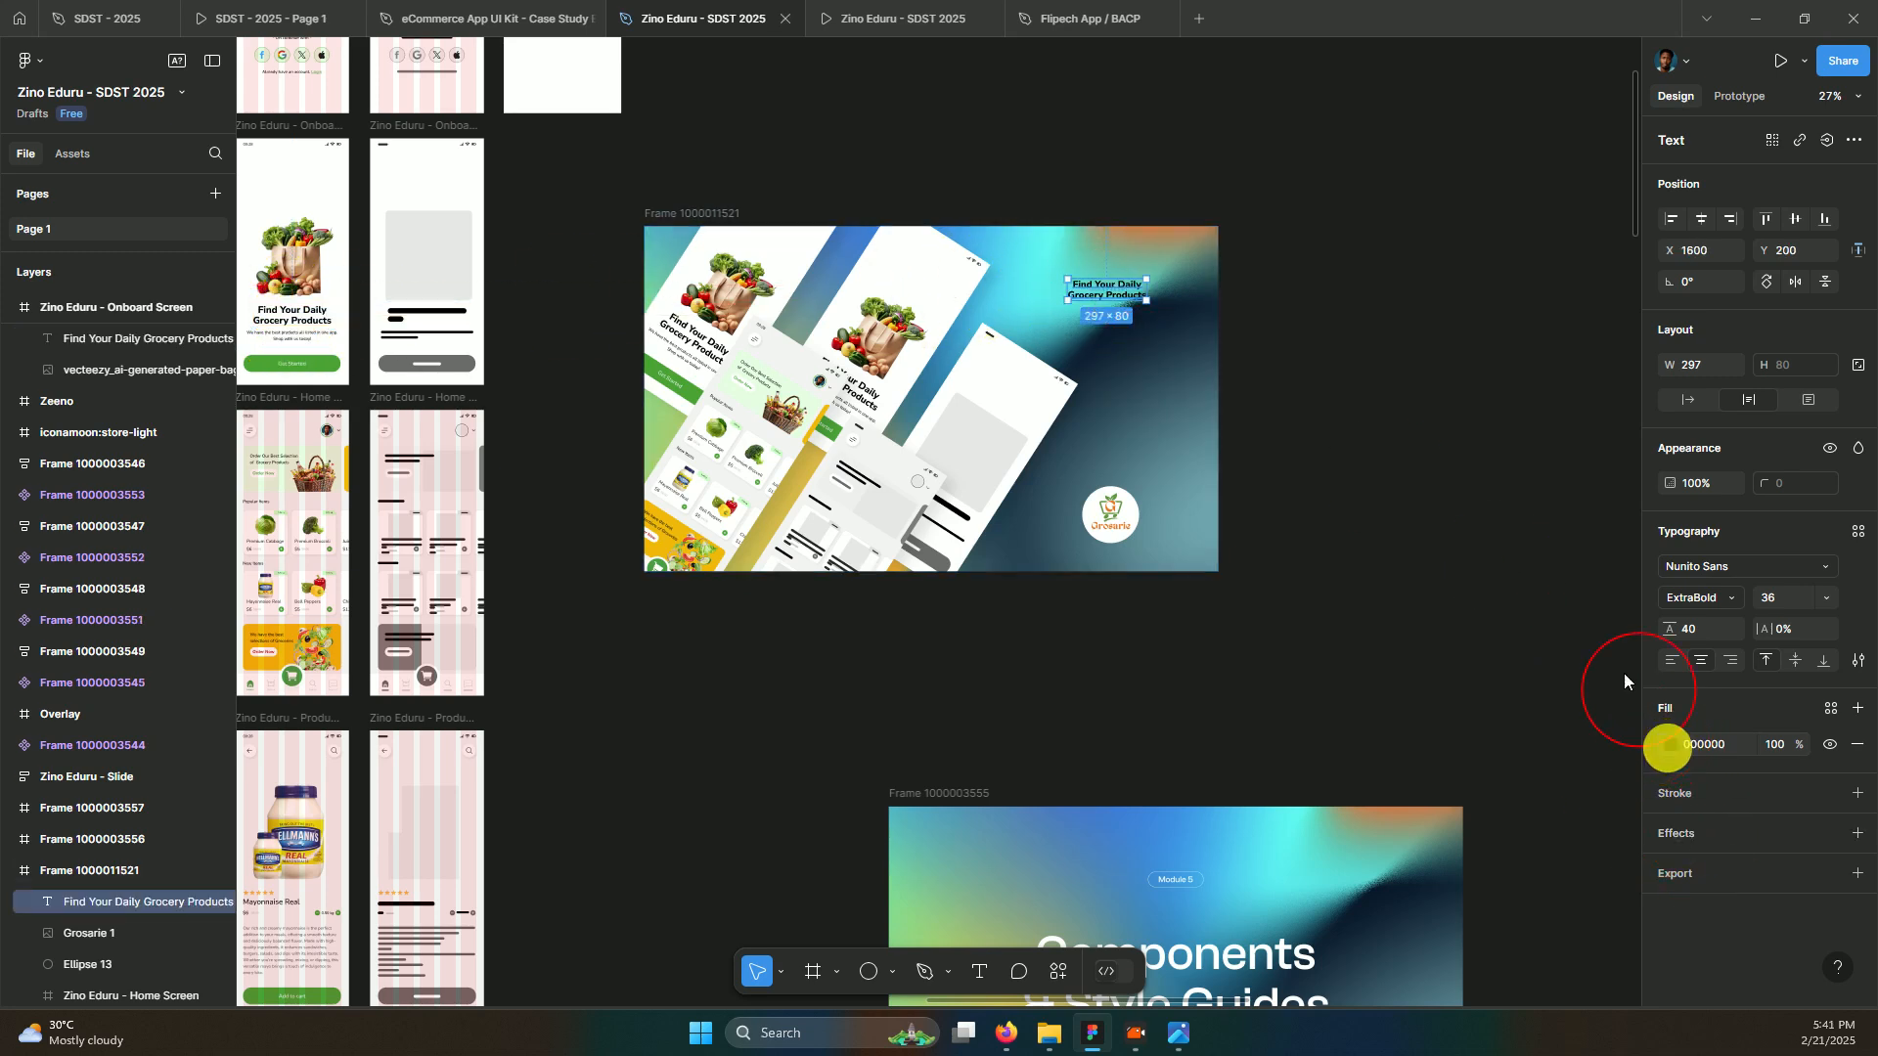
left_click(1434, 583)
left_click_drag(1297, 399, 1251, 368)
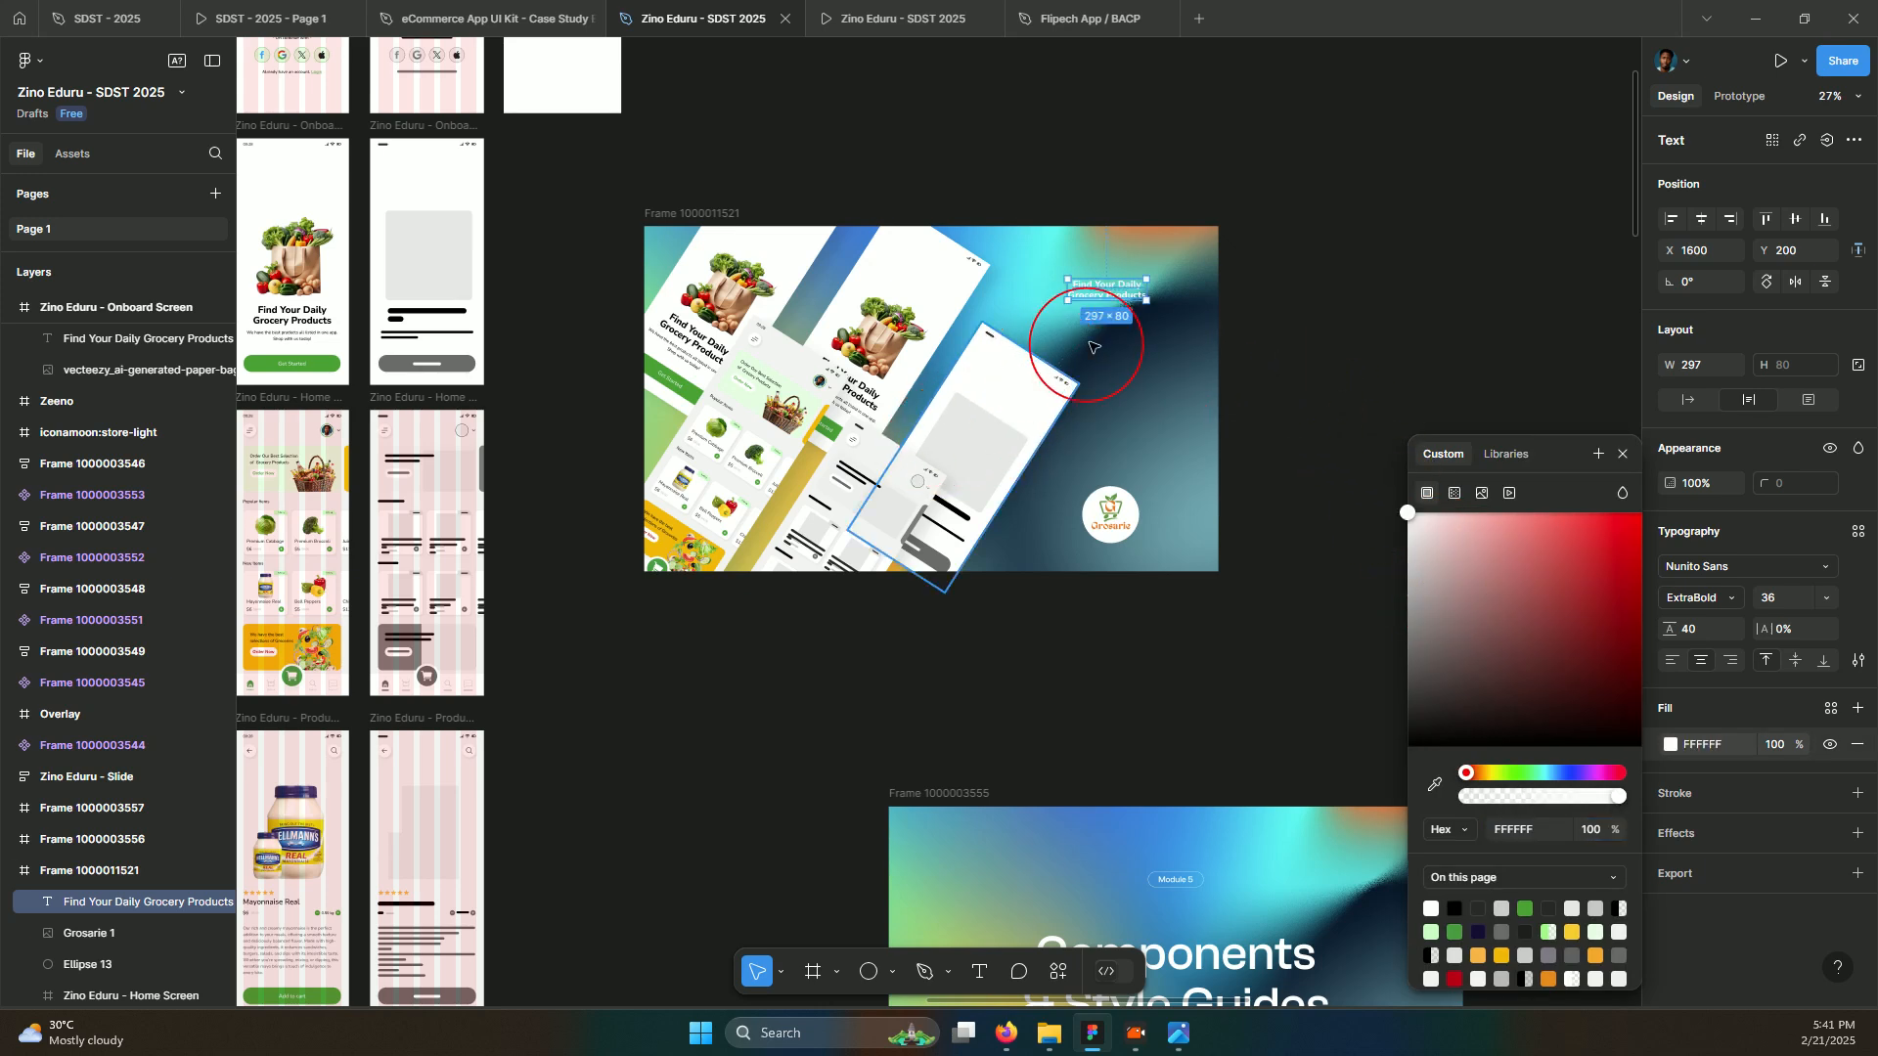
Scale the heading up proportionally and place it at the cover's top right
left_click(1083, 295)
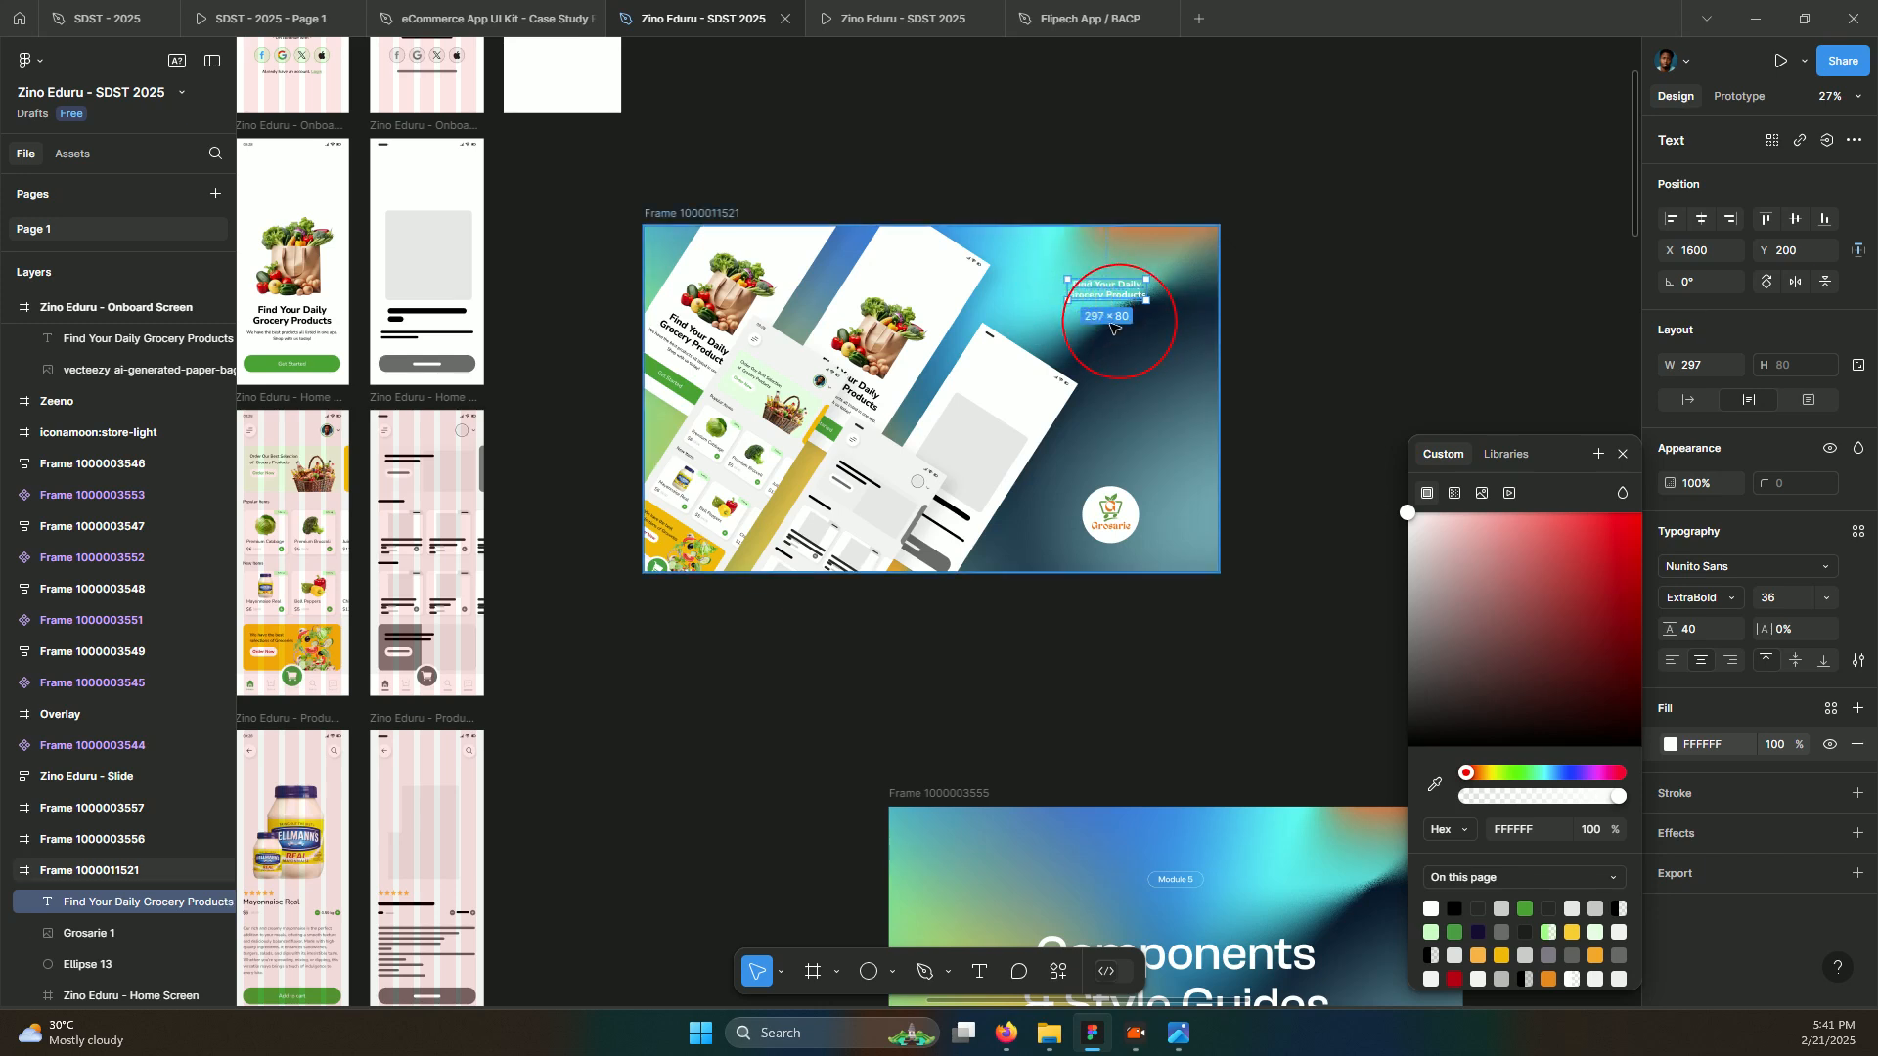
key("k")
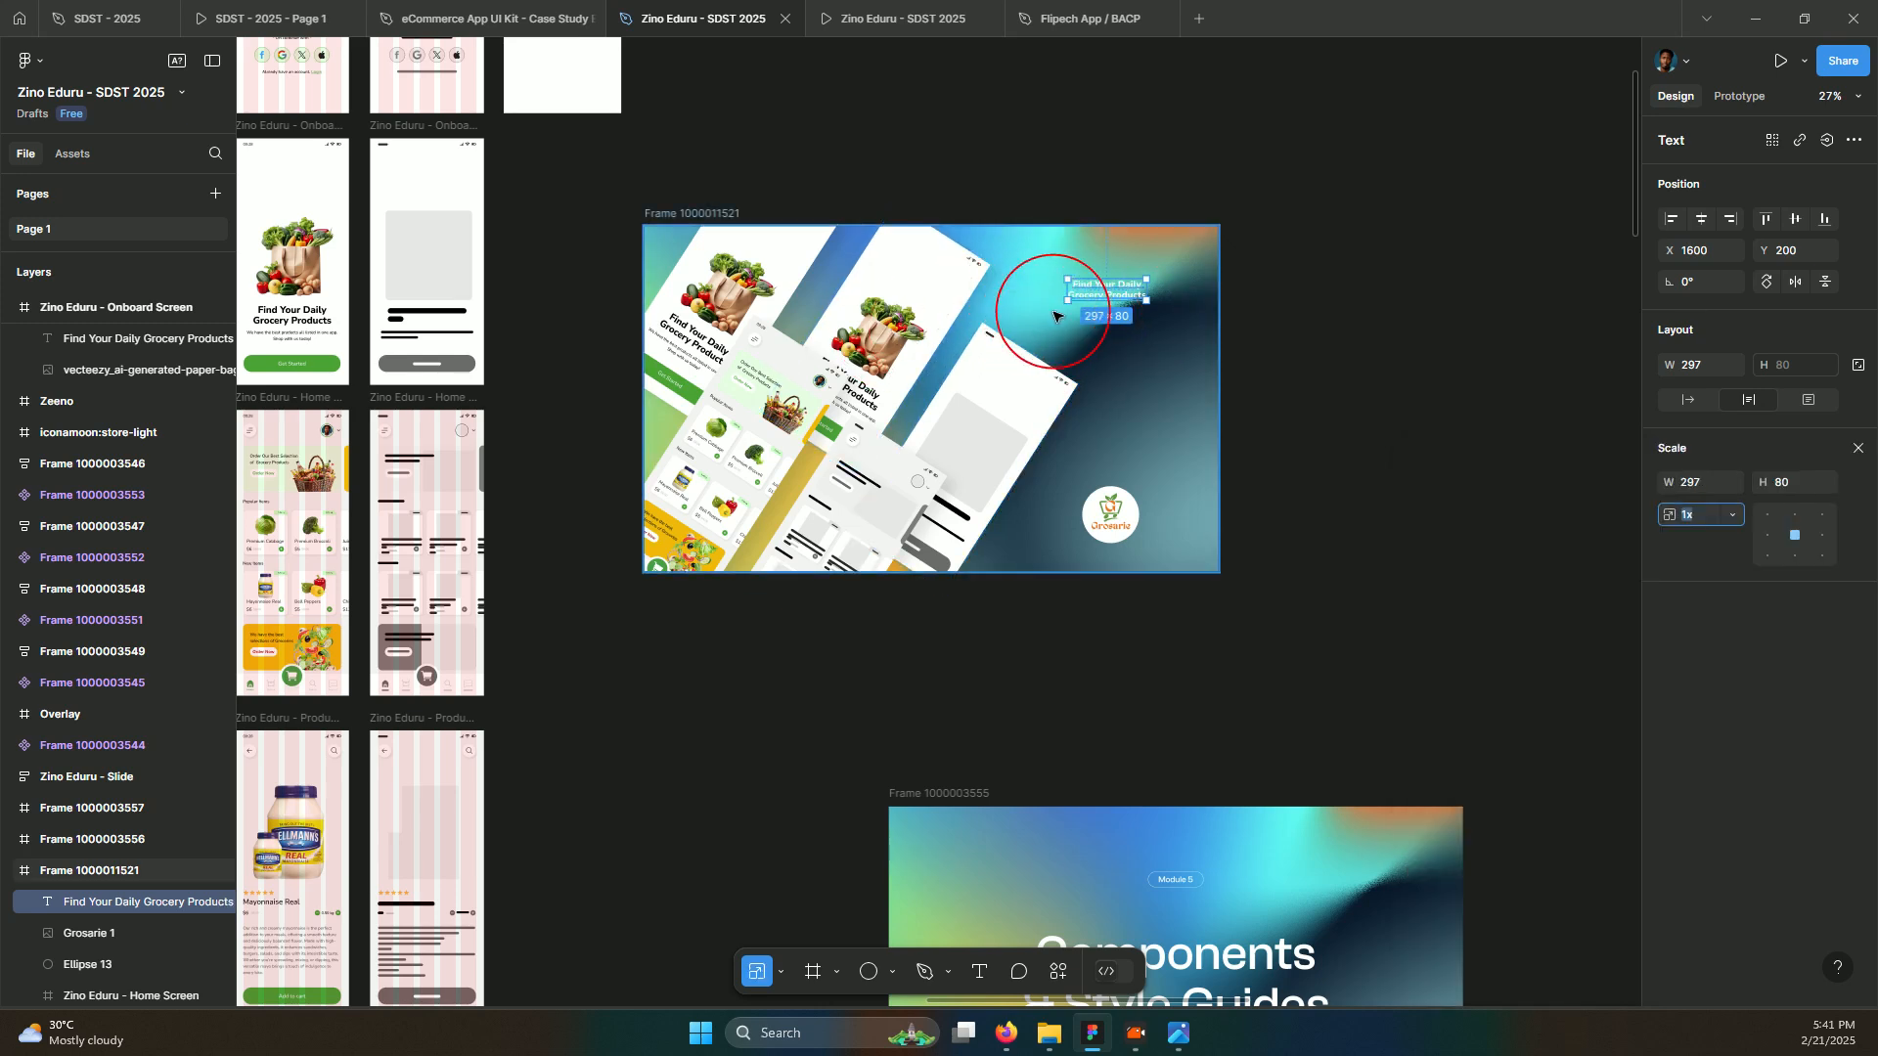
left_click(1068, 296)
left_click_drag(1031, 334, 1113, 313)
left_click_drag(1041, 397, 1047, 399)
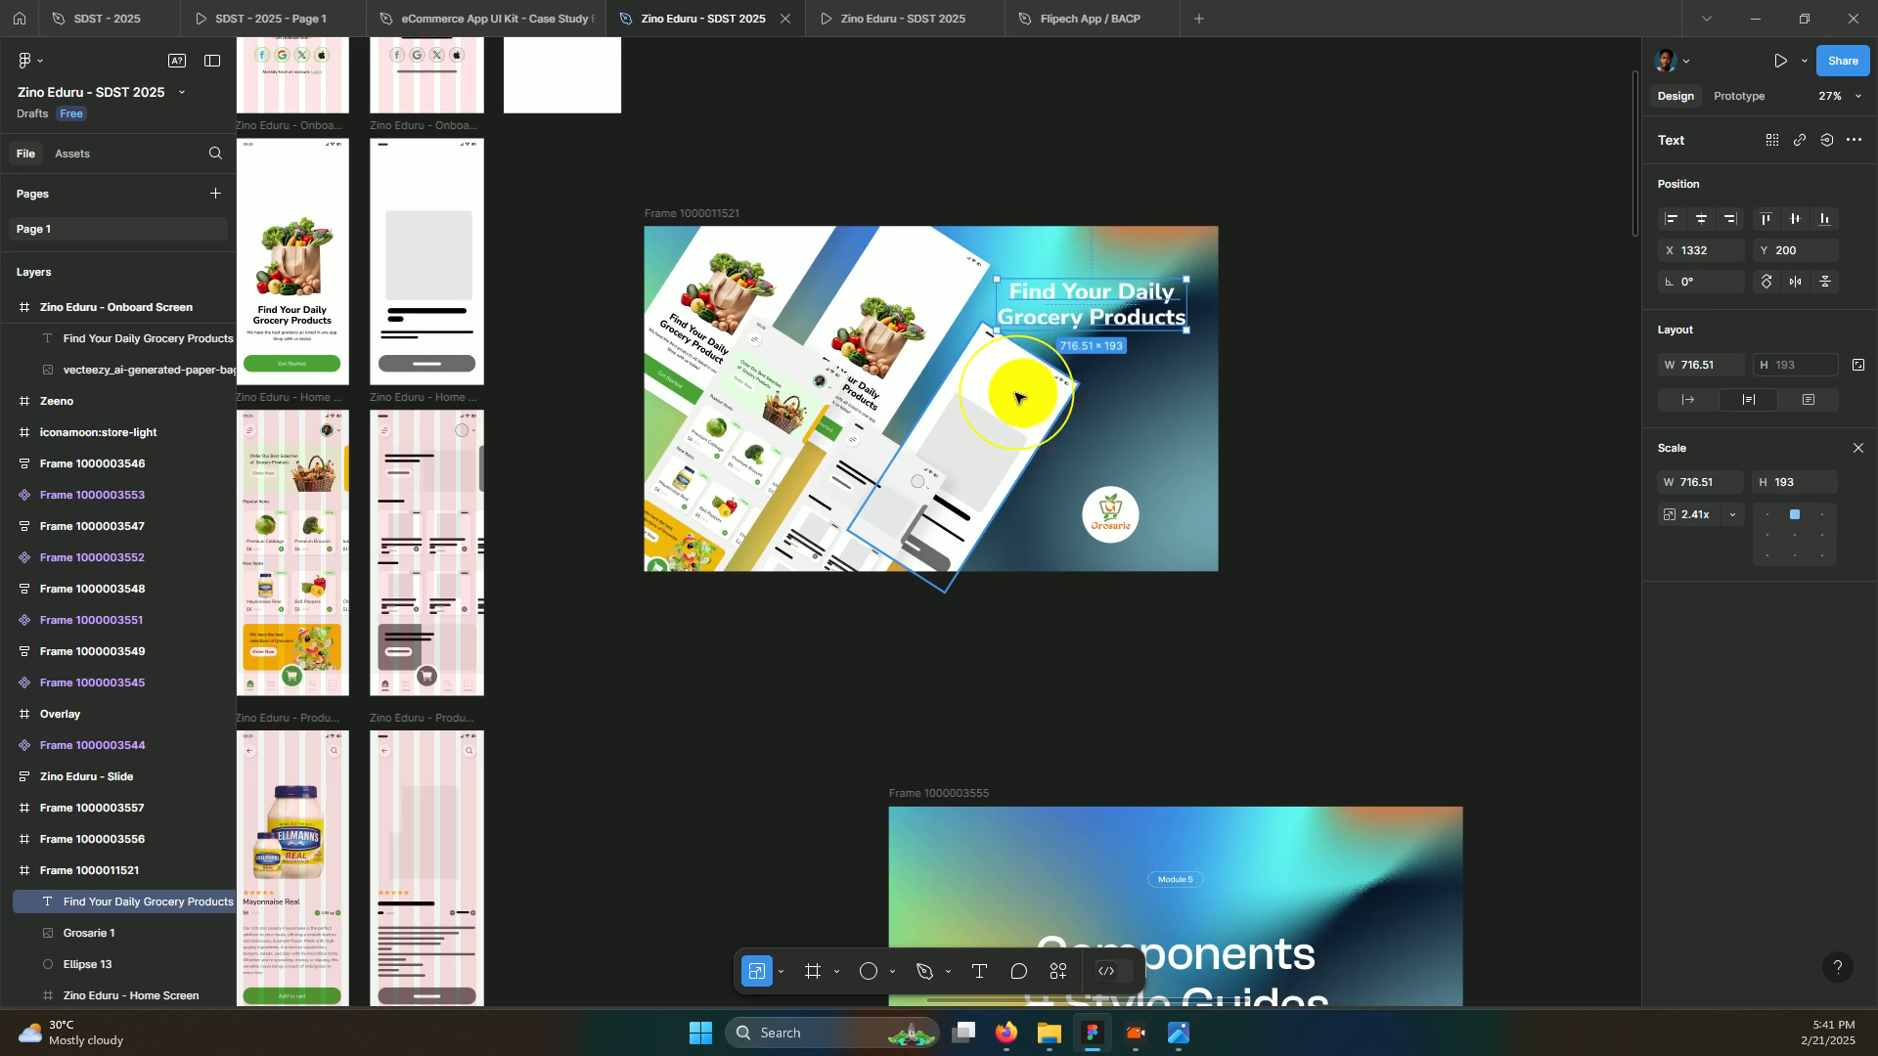
Shift the onboard screens up-left and move the Home Screen one level down
left_click_drag(1015, 398, 850, 395)
left_click(884, 339, "shift")
left_click_drag(751, 448, 828, 460)
left_click(729, 452)
key("ctrl+bracketleft")
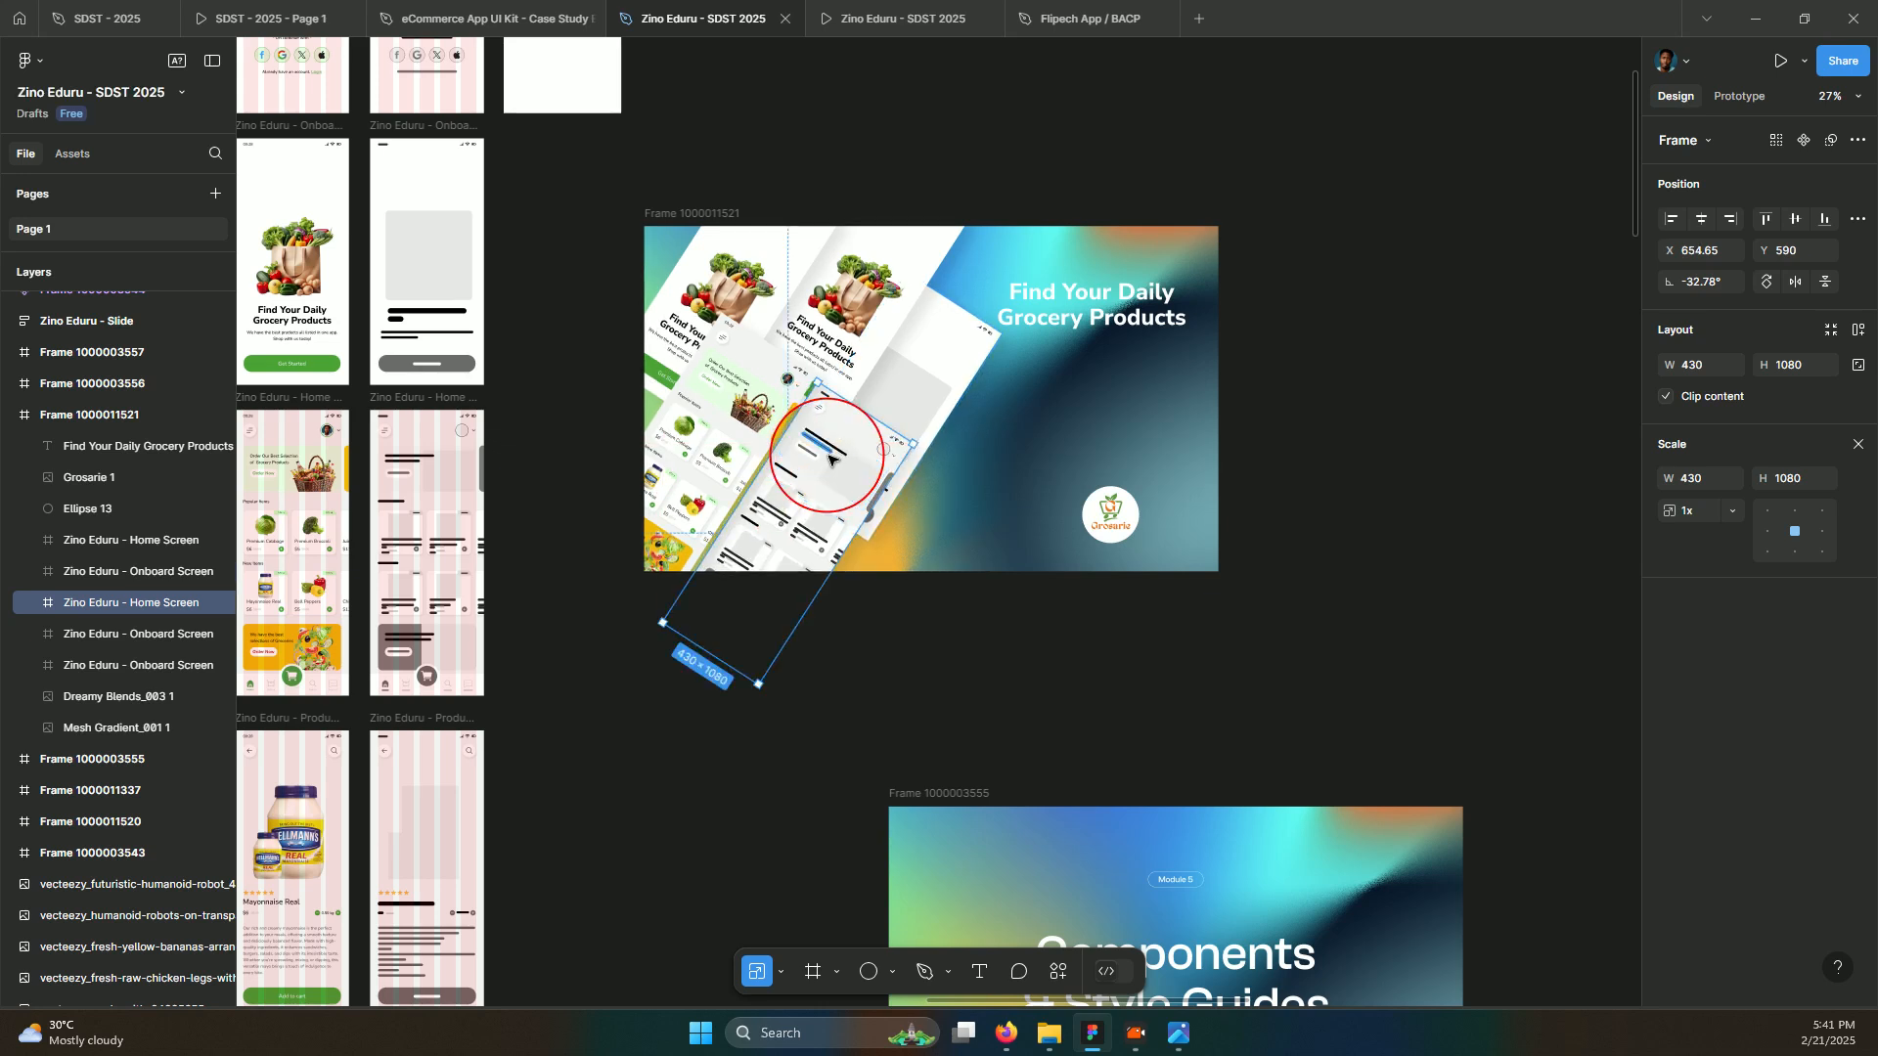
Send the Home Screen below both Onboard Screens, reposition one Onboard Screen, and lower the headline
key("ctrl+bracketleft")
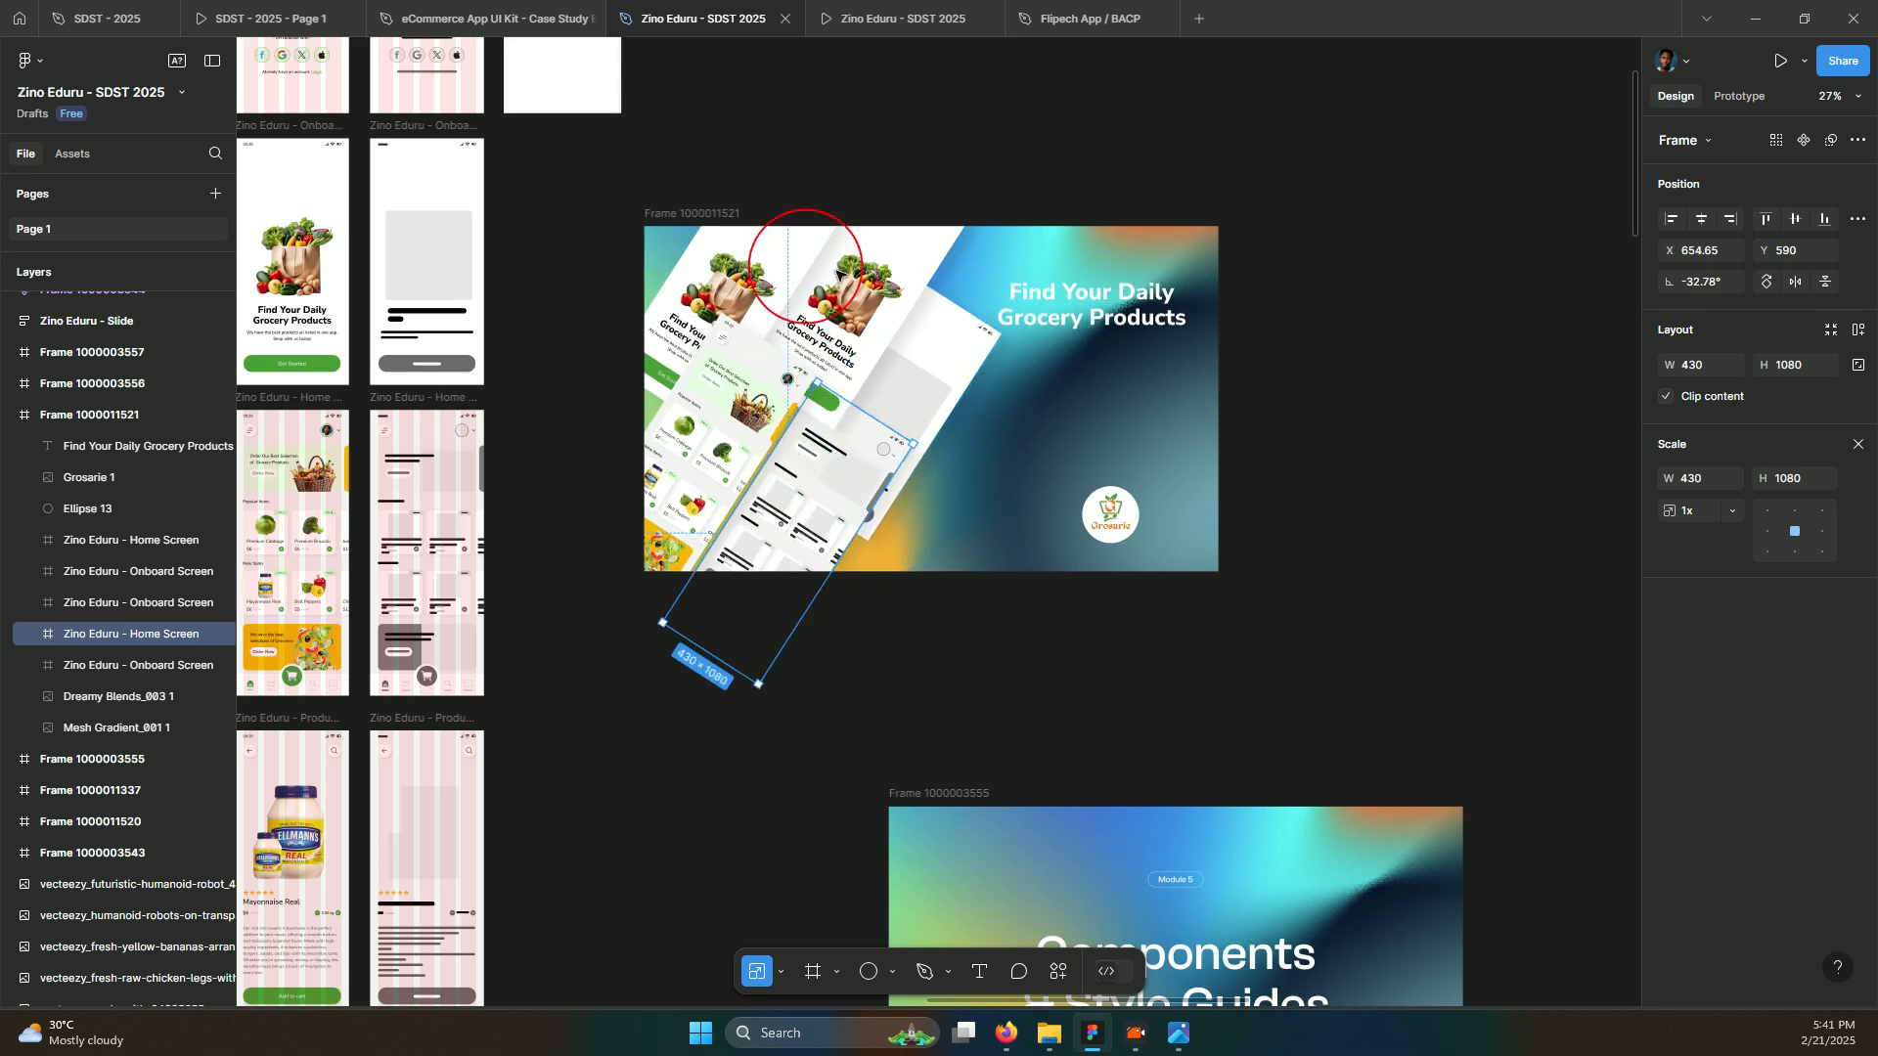
left_click(946, 370)
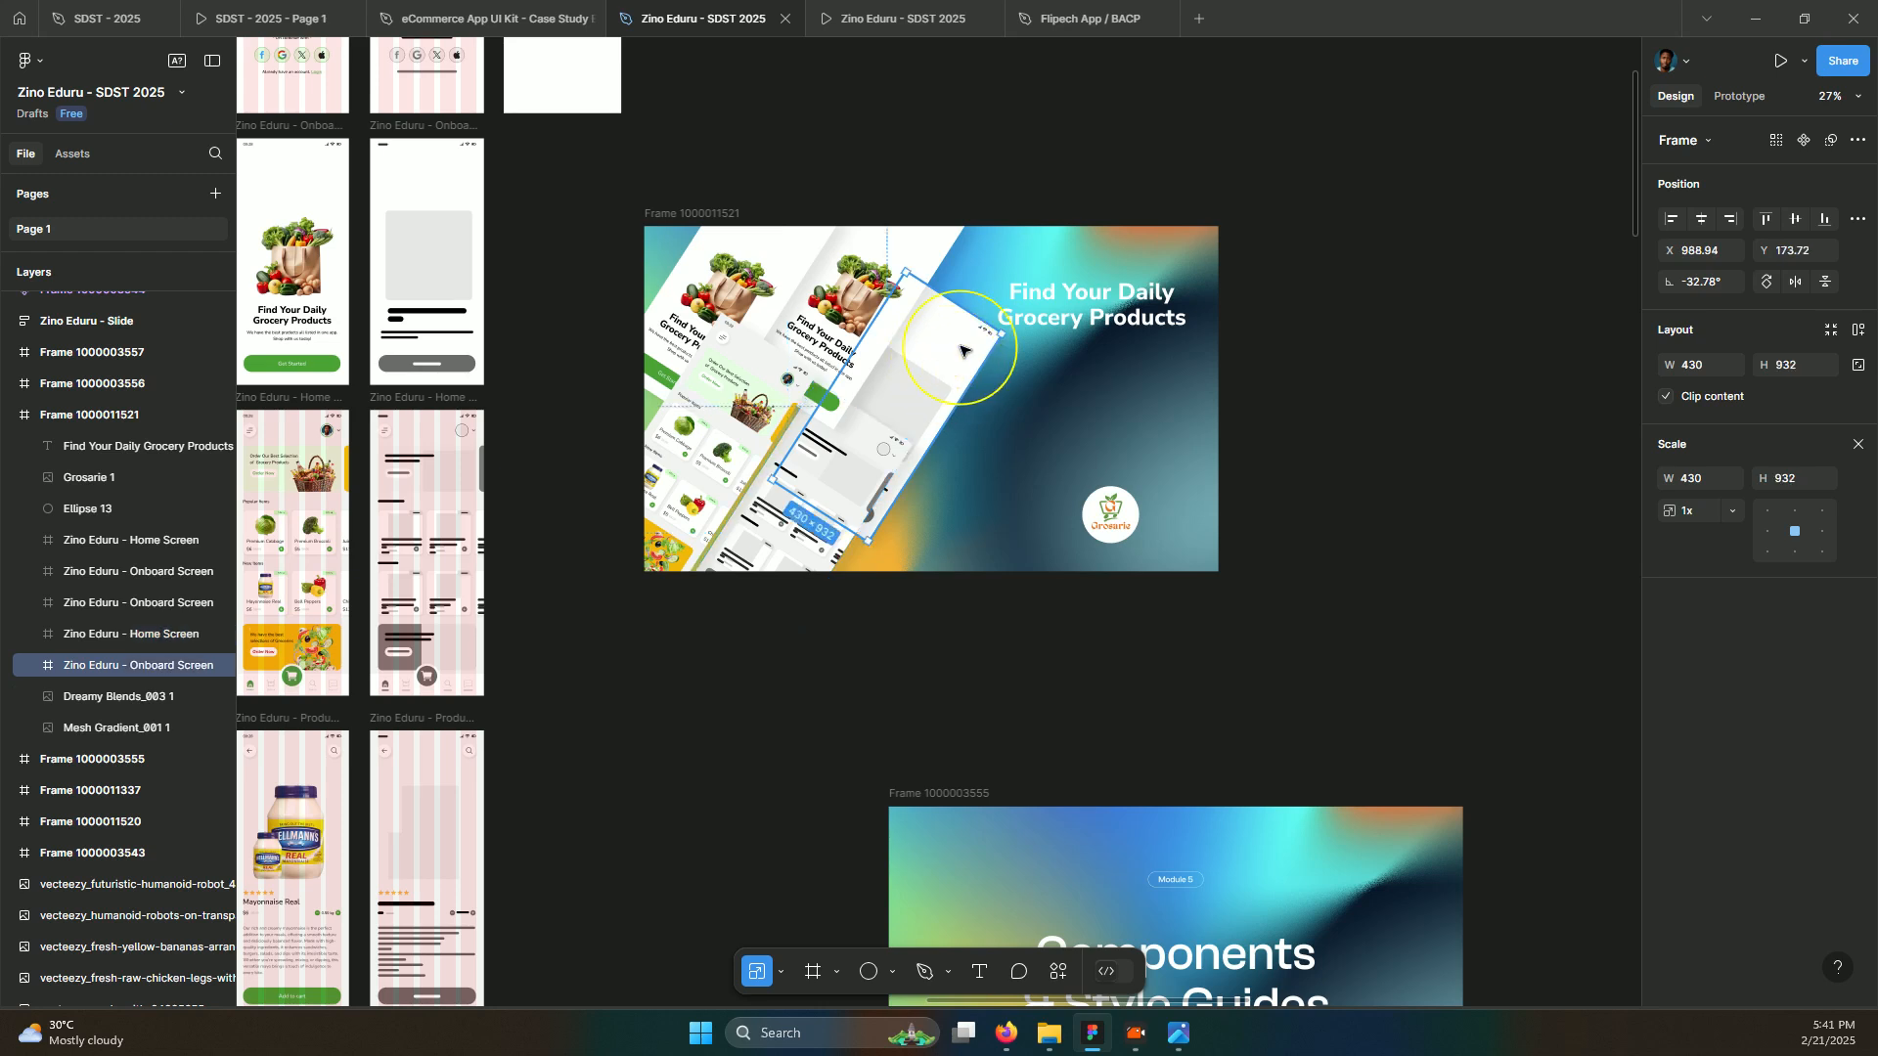
left_click_drag(963, 354, 753, 391)
left_click(761, 510)
left_click(1088, 303)
left_click_drag(1079, 391, 1080, 434)
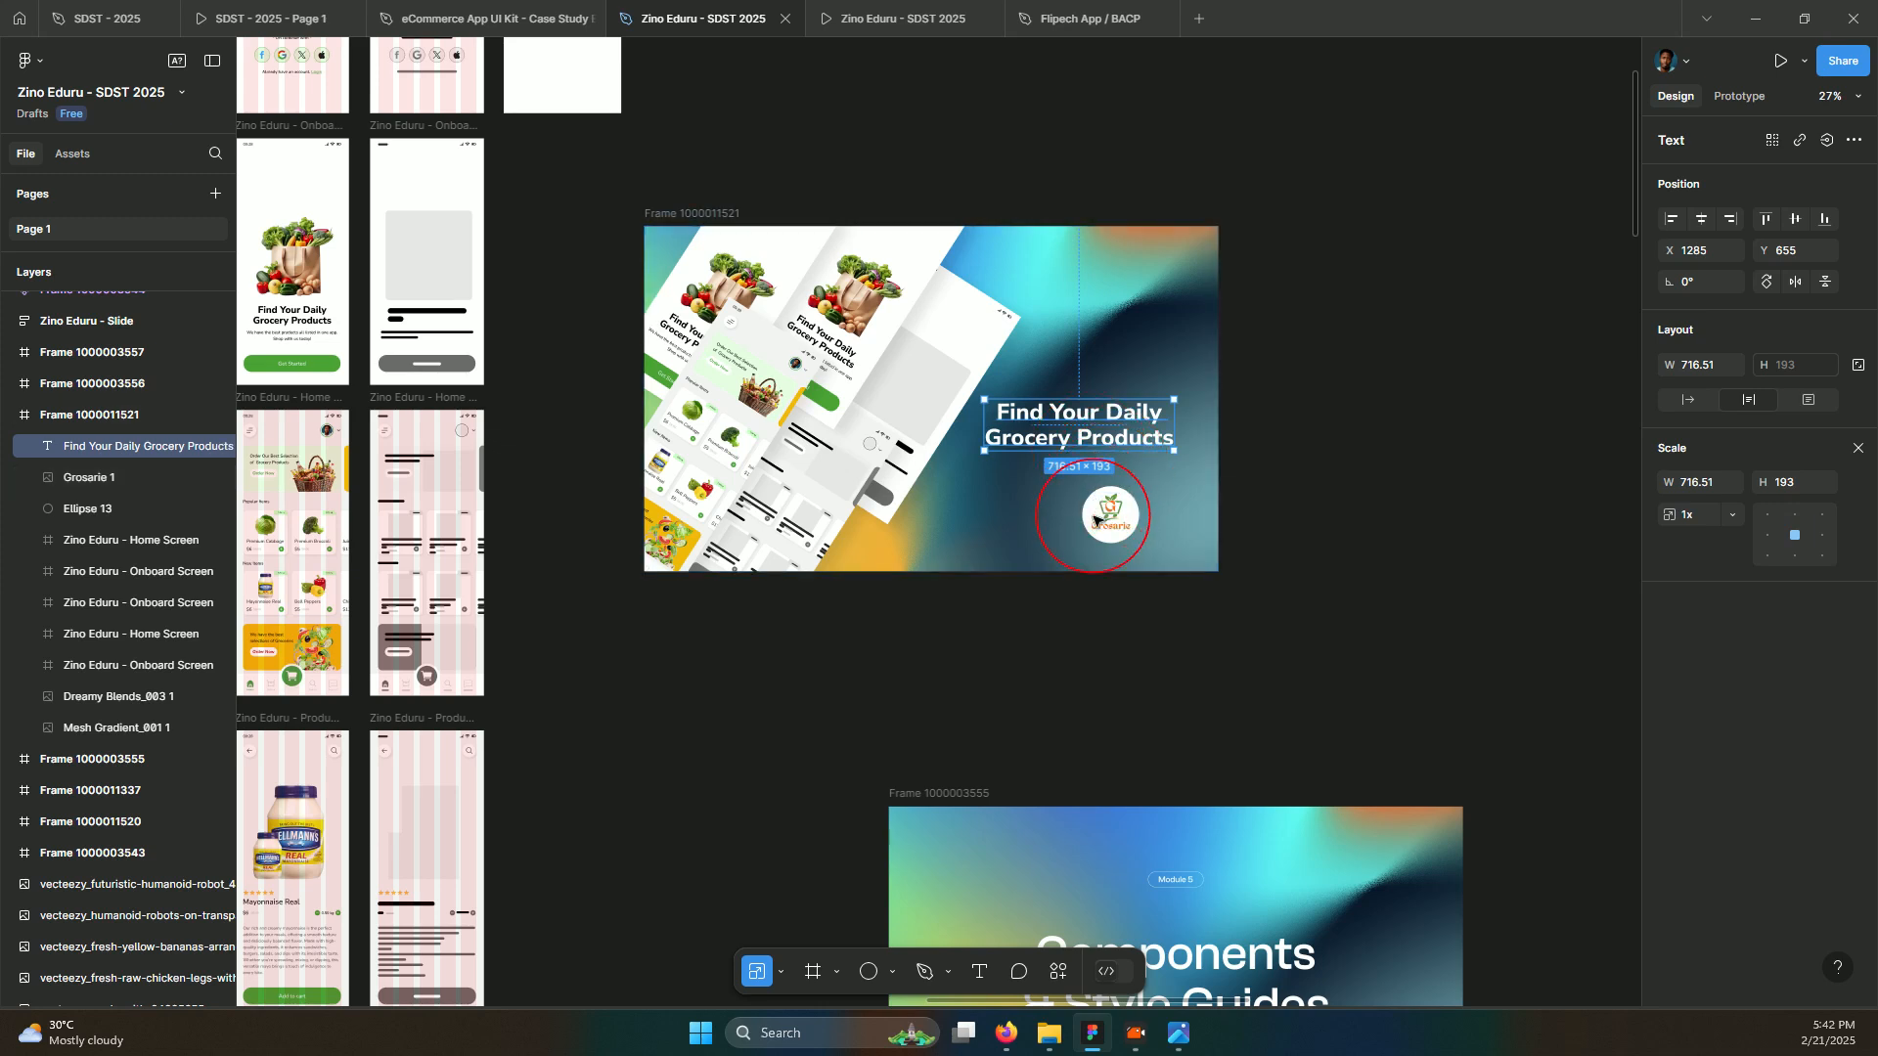
Centre the Grosarie logo and its circle above the headline, then lower all three together
left_click(1106, 524)
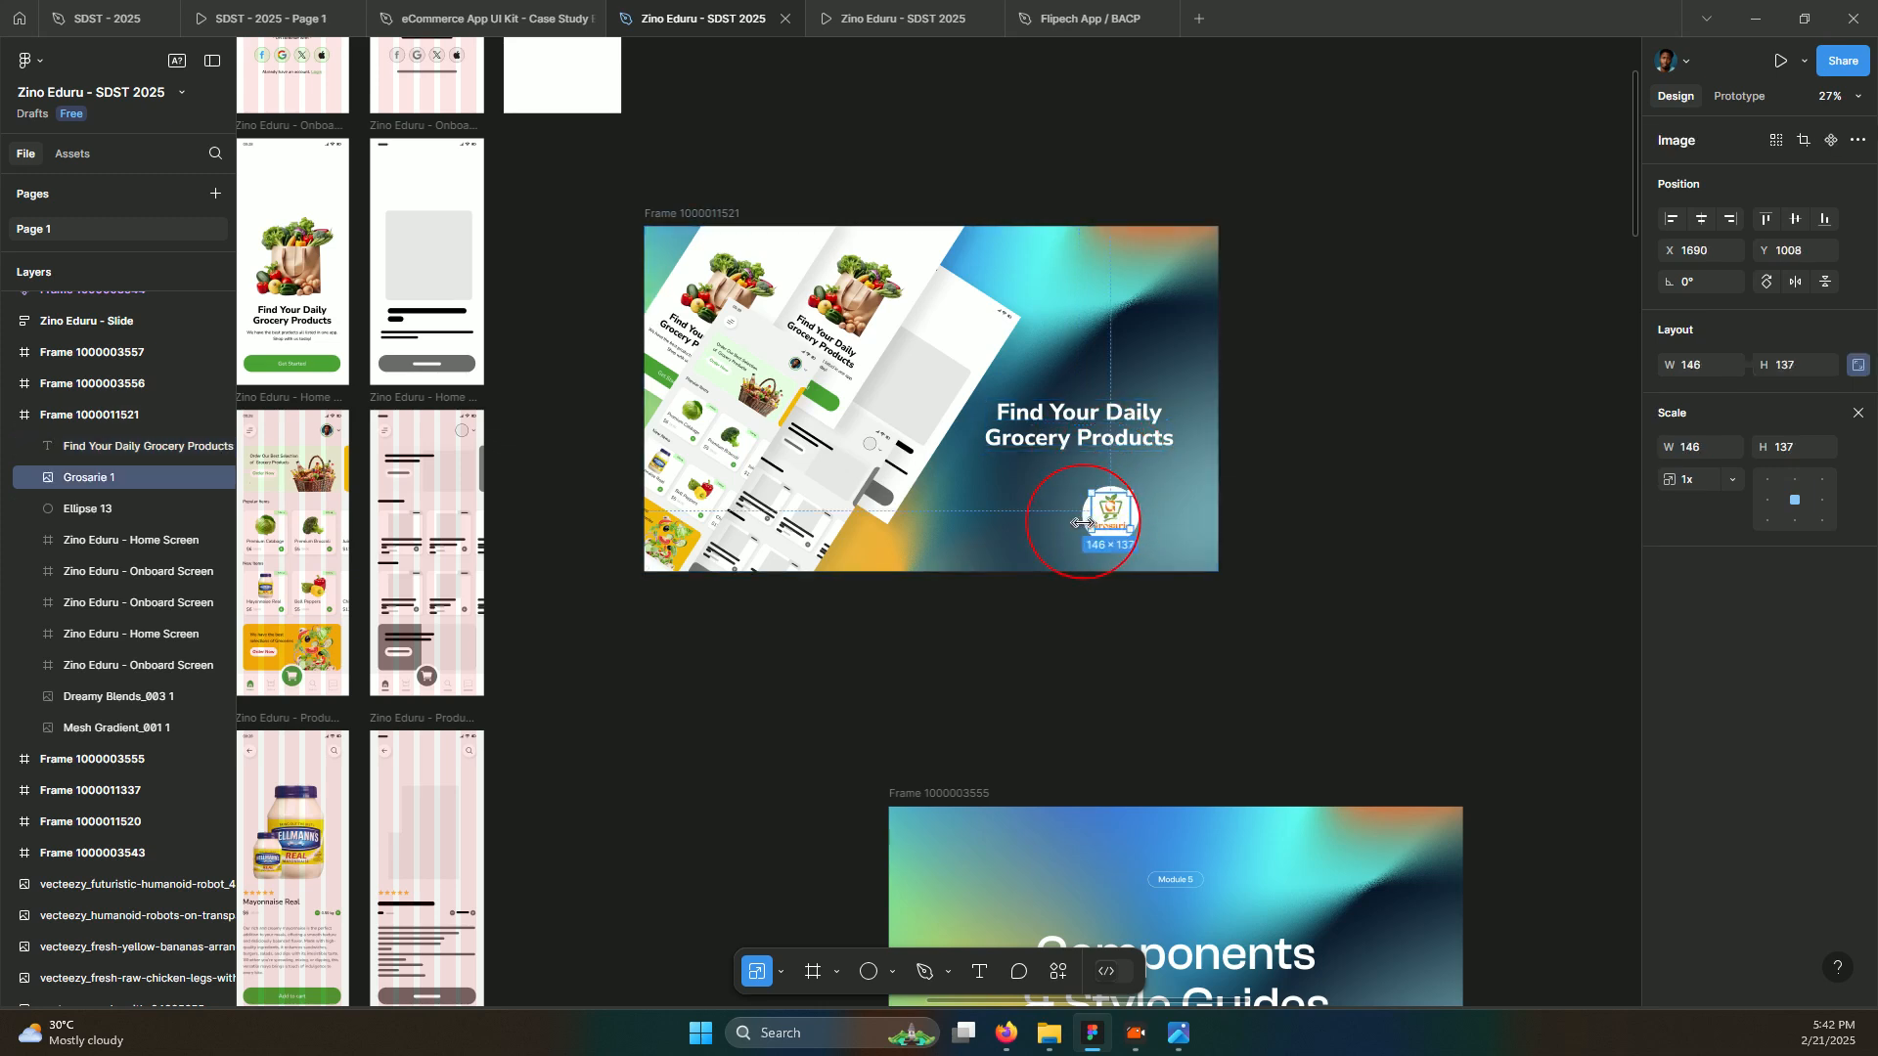
left_click(1142, 516, "shift")
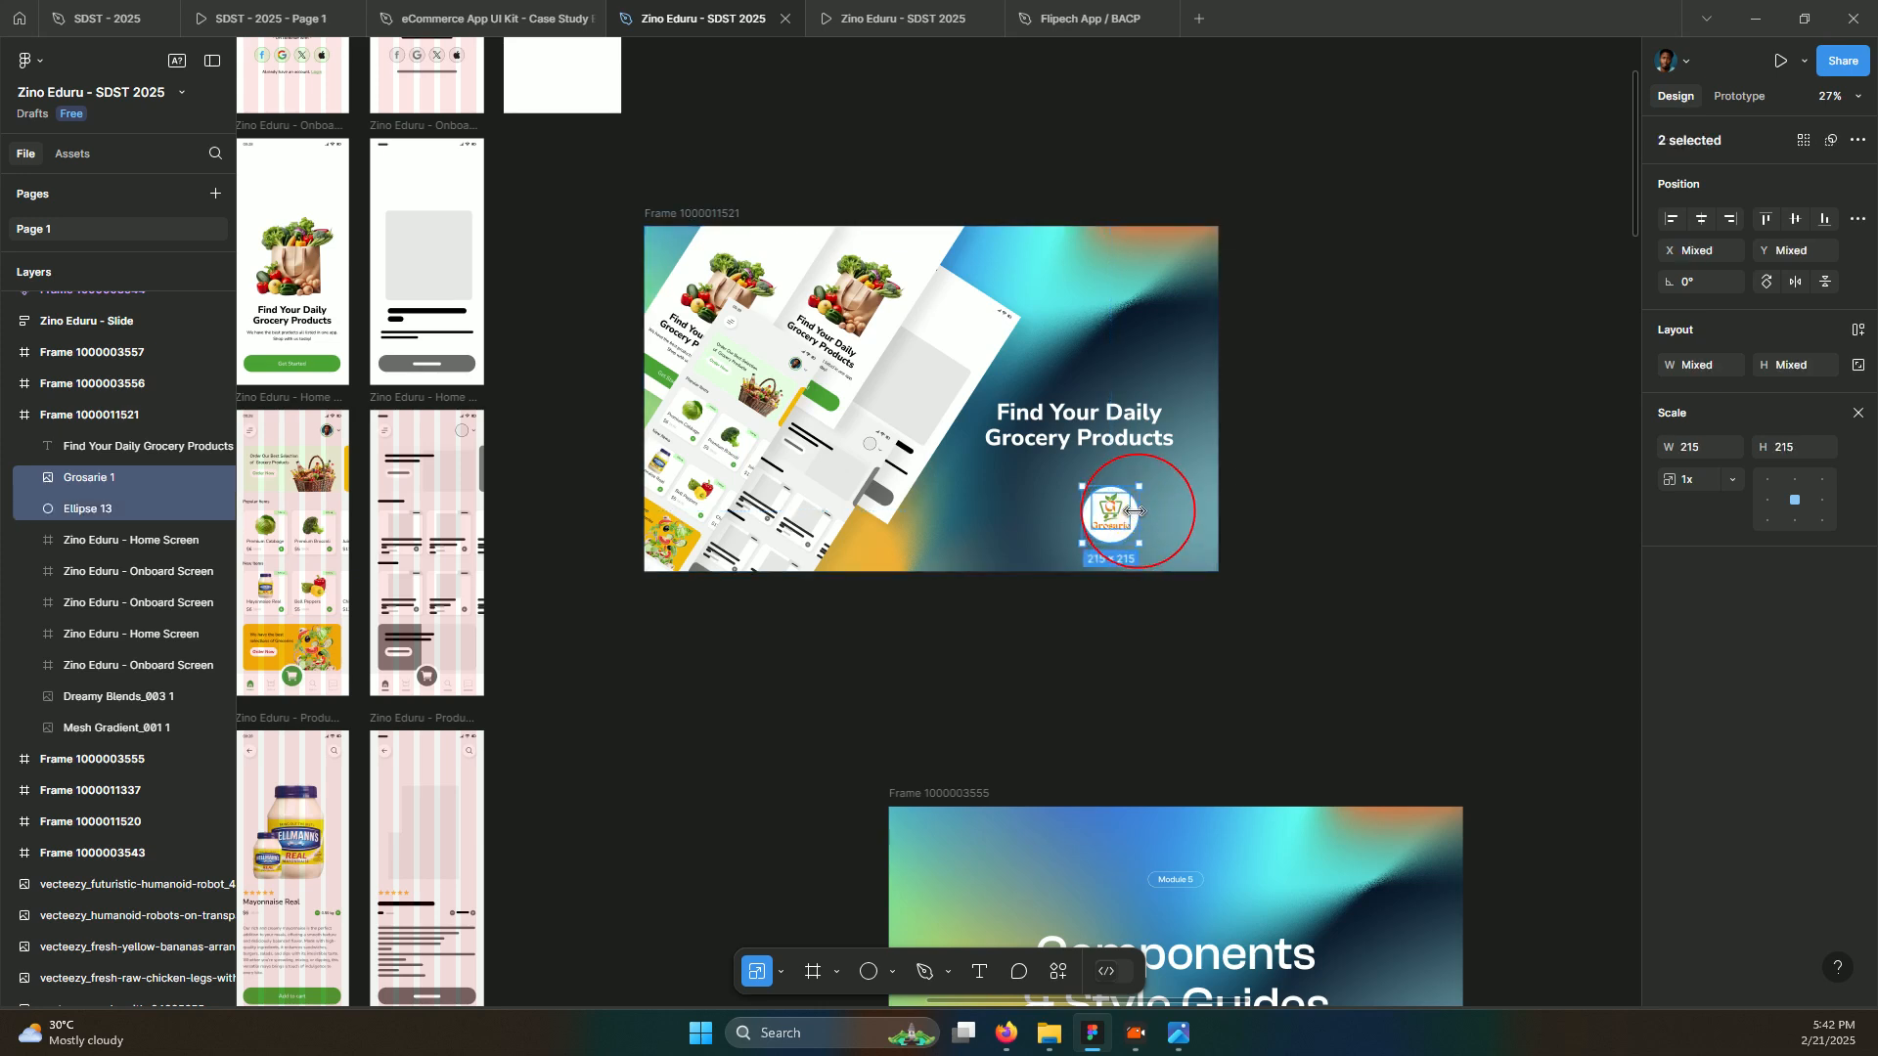
left_click_drag(1134, 510, 1134, 516)
left_click_drag(1135, 516, 1129, 515)
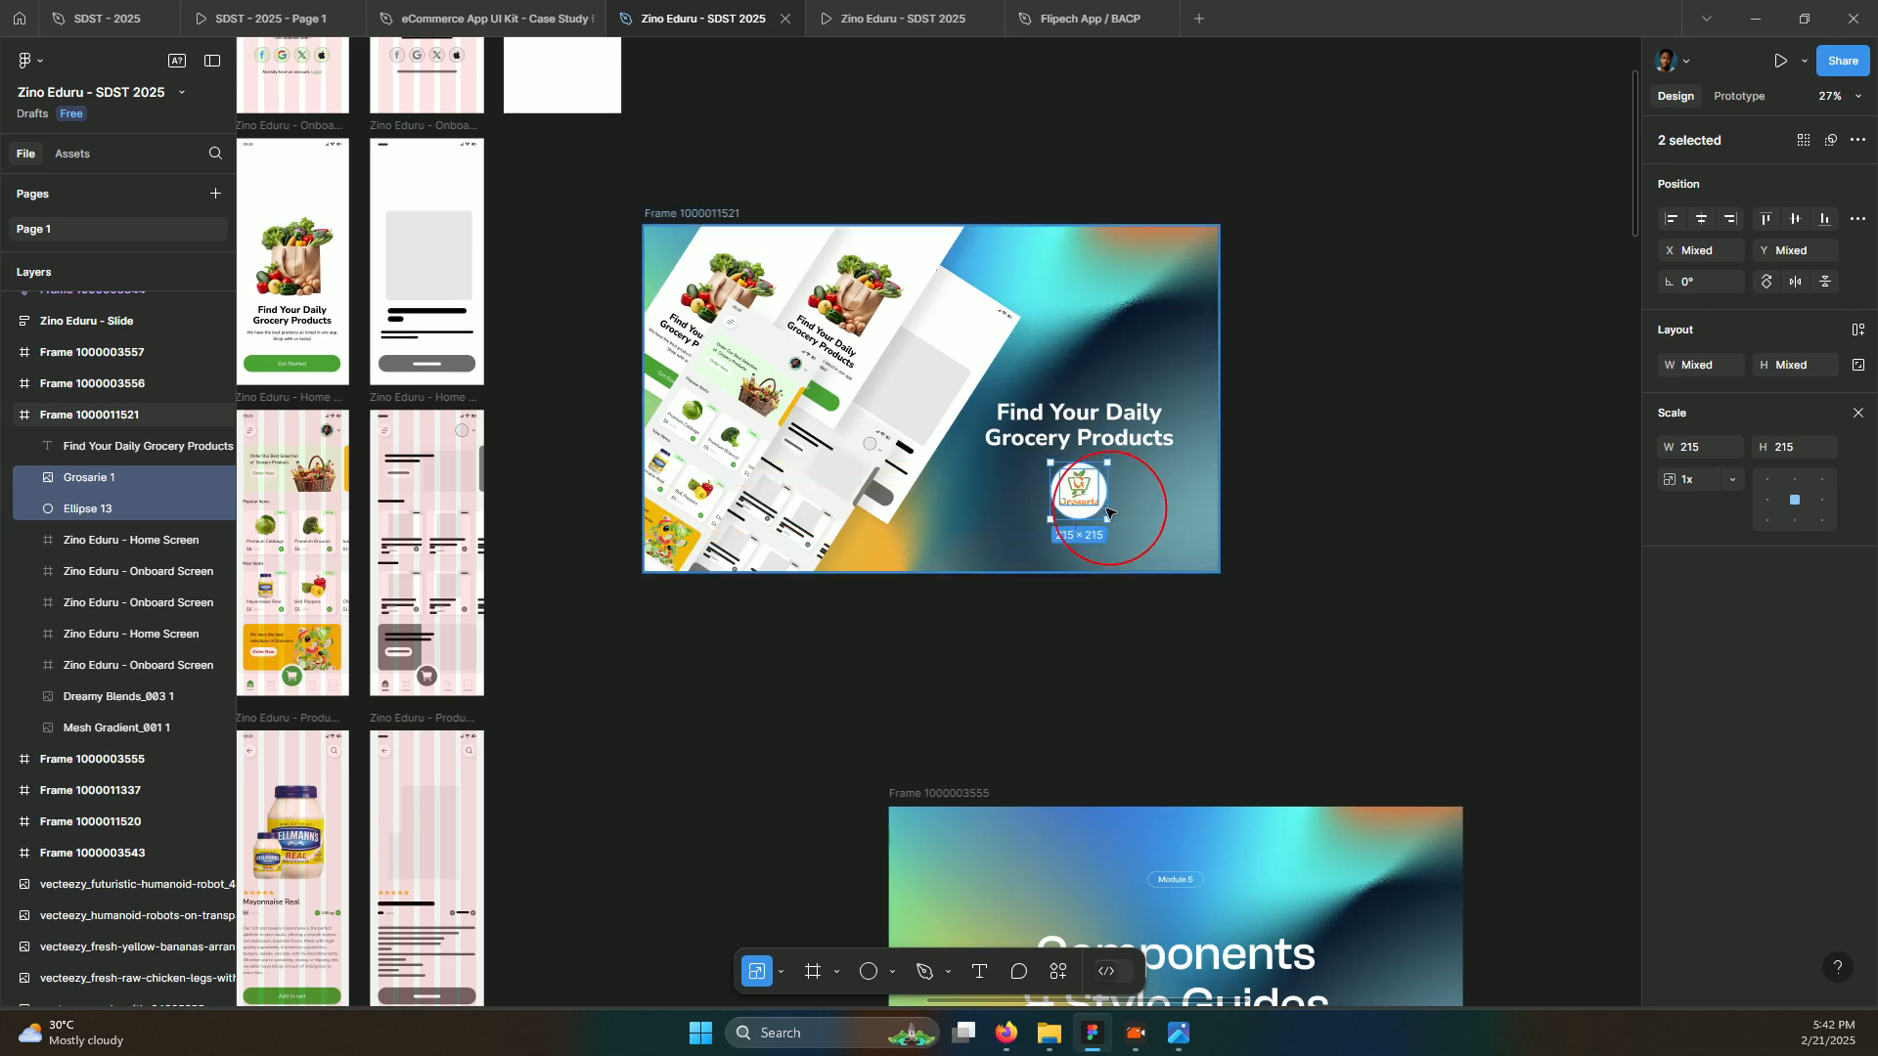
left_click_drag(1093, 489, 1091, 360)
left_click_drag(1061, 423, 1064, 428)
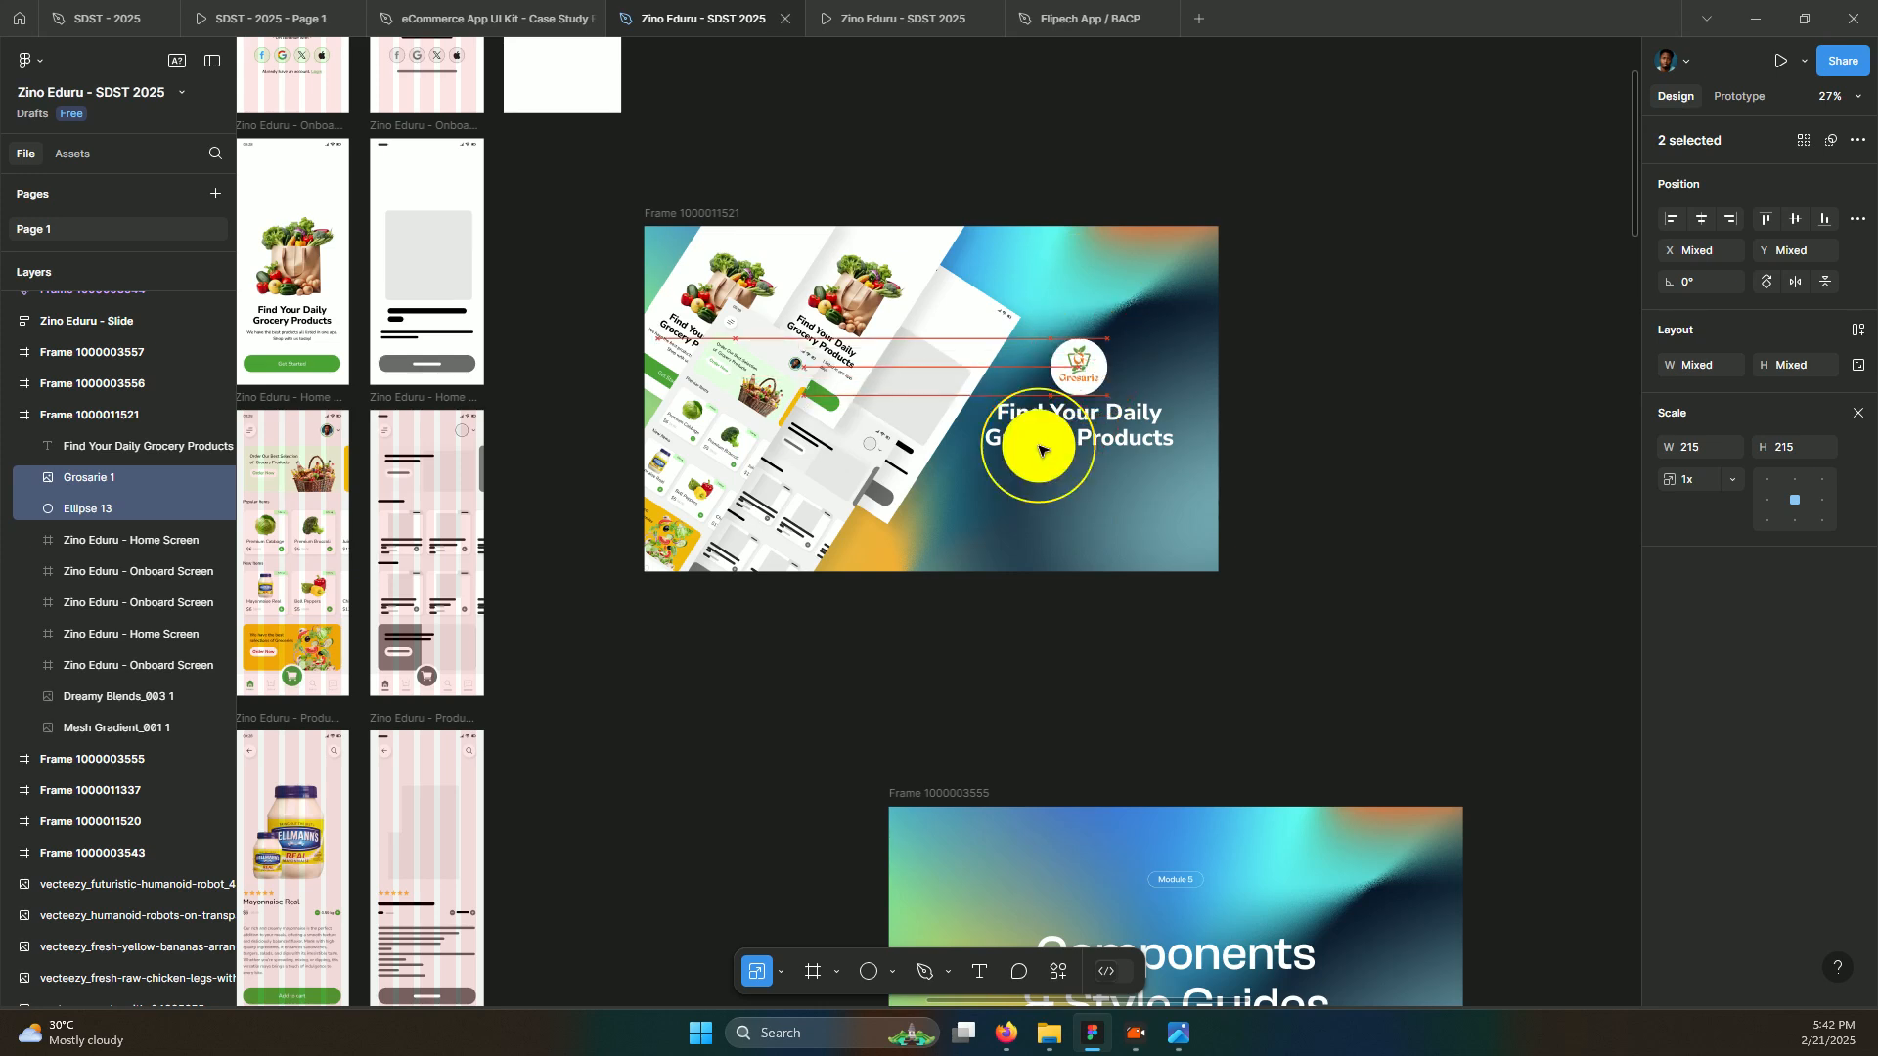
left_click(1080, 435, "shift")
left_click_drag(1081, 458, 1158, 455)
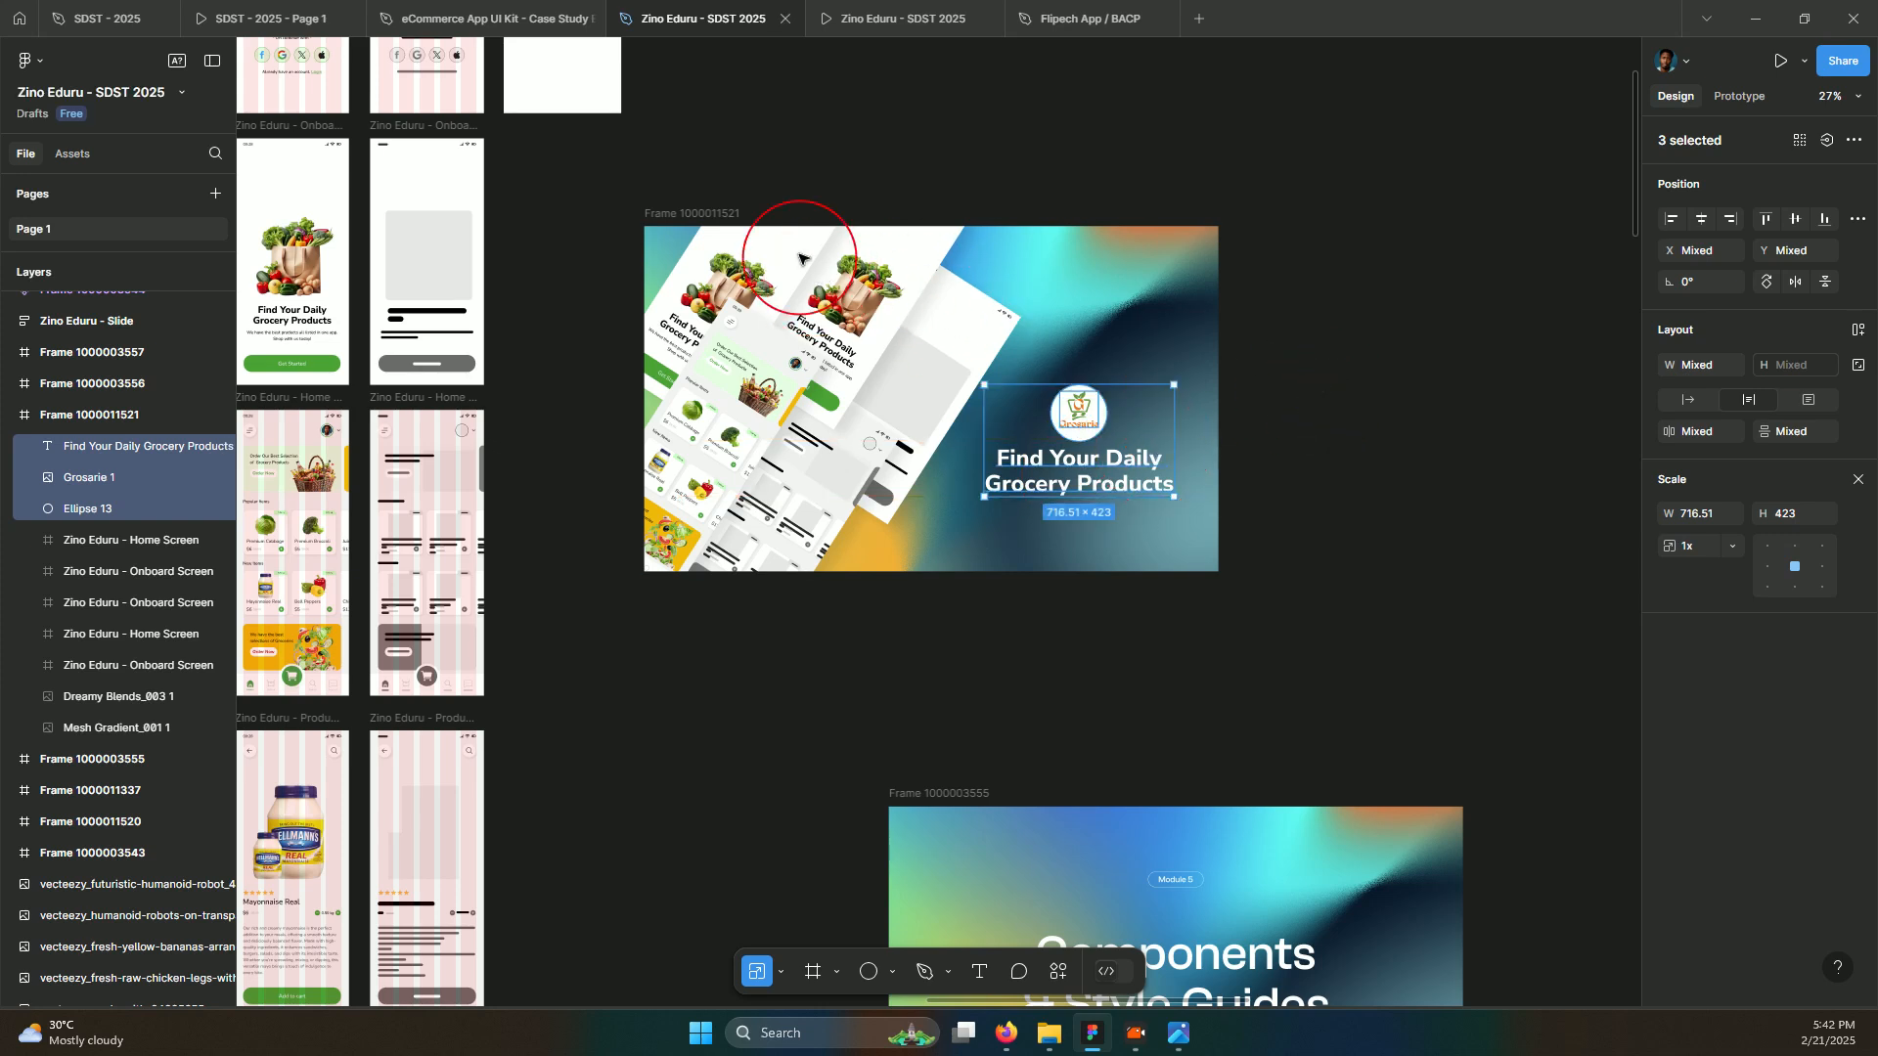
left_click(738, 207)
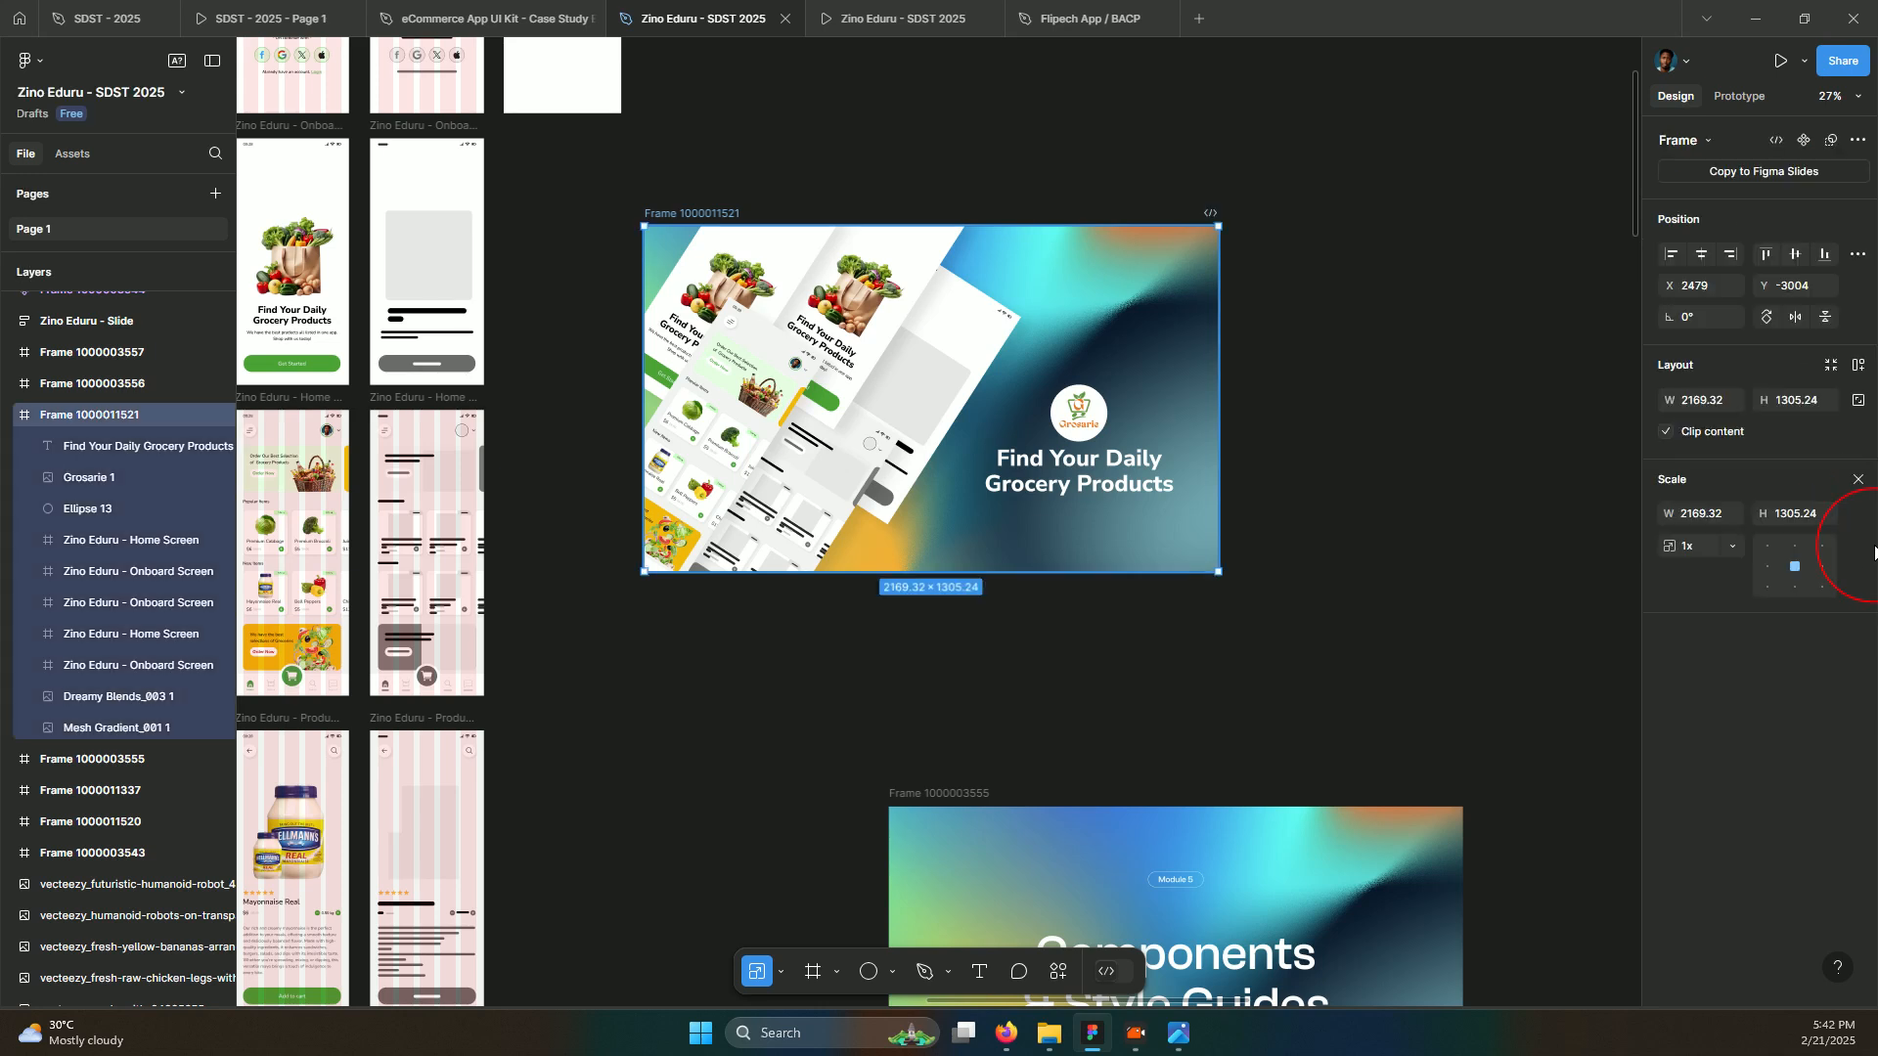
key("v")
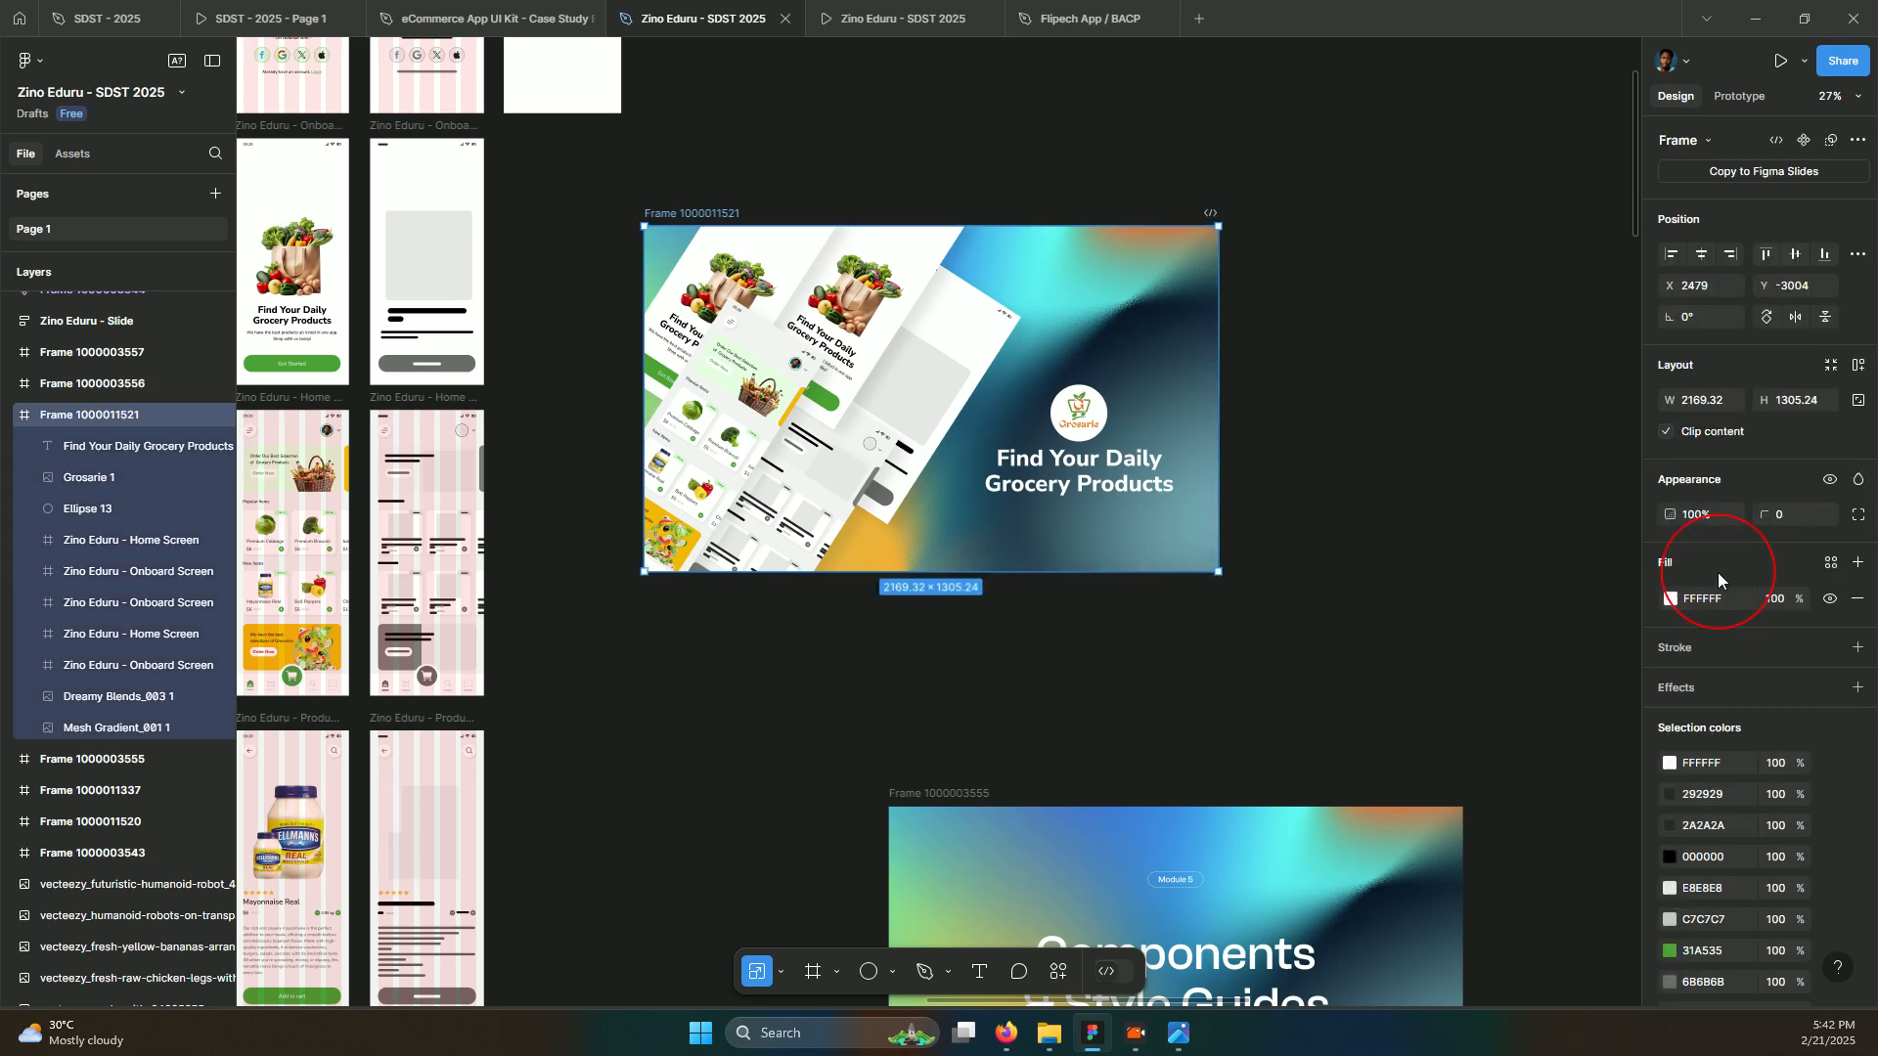
scroll(1768, 660, "down", 3)
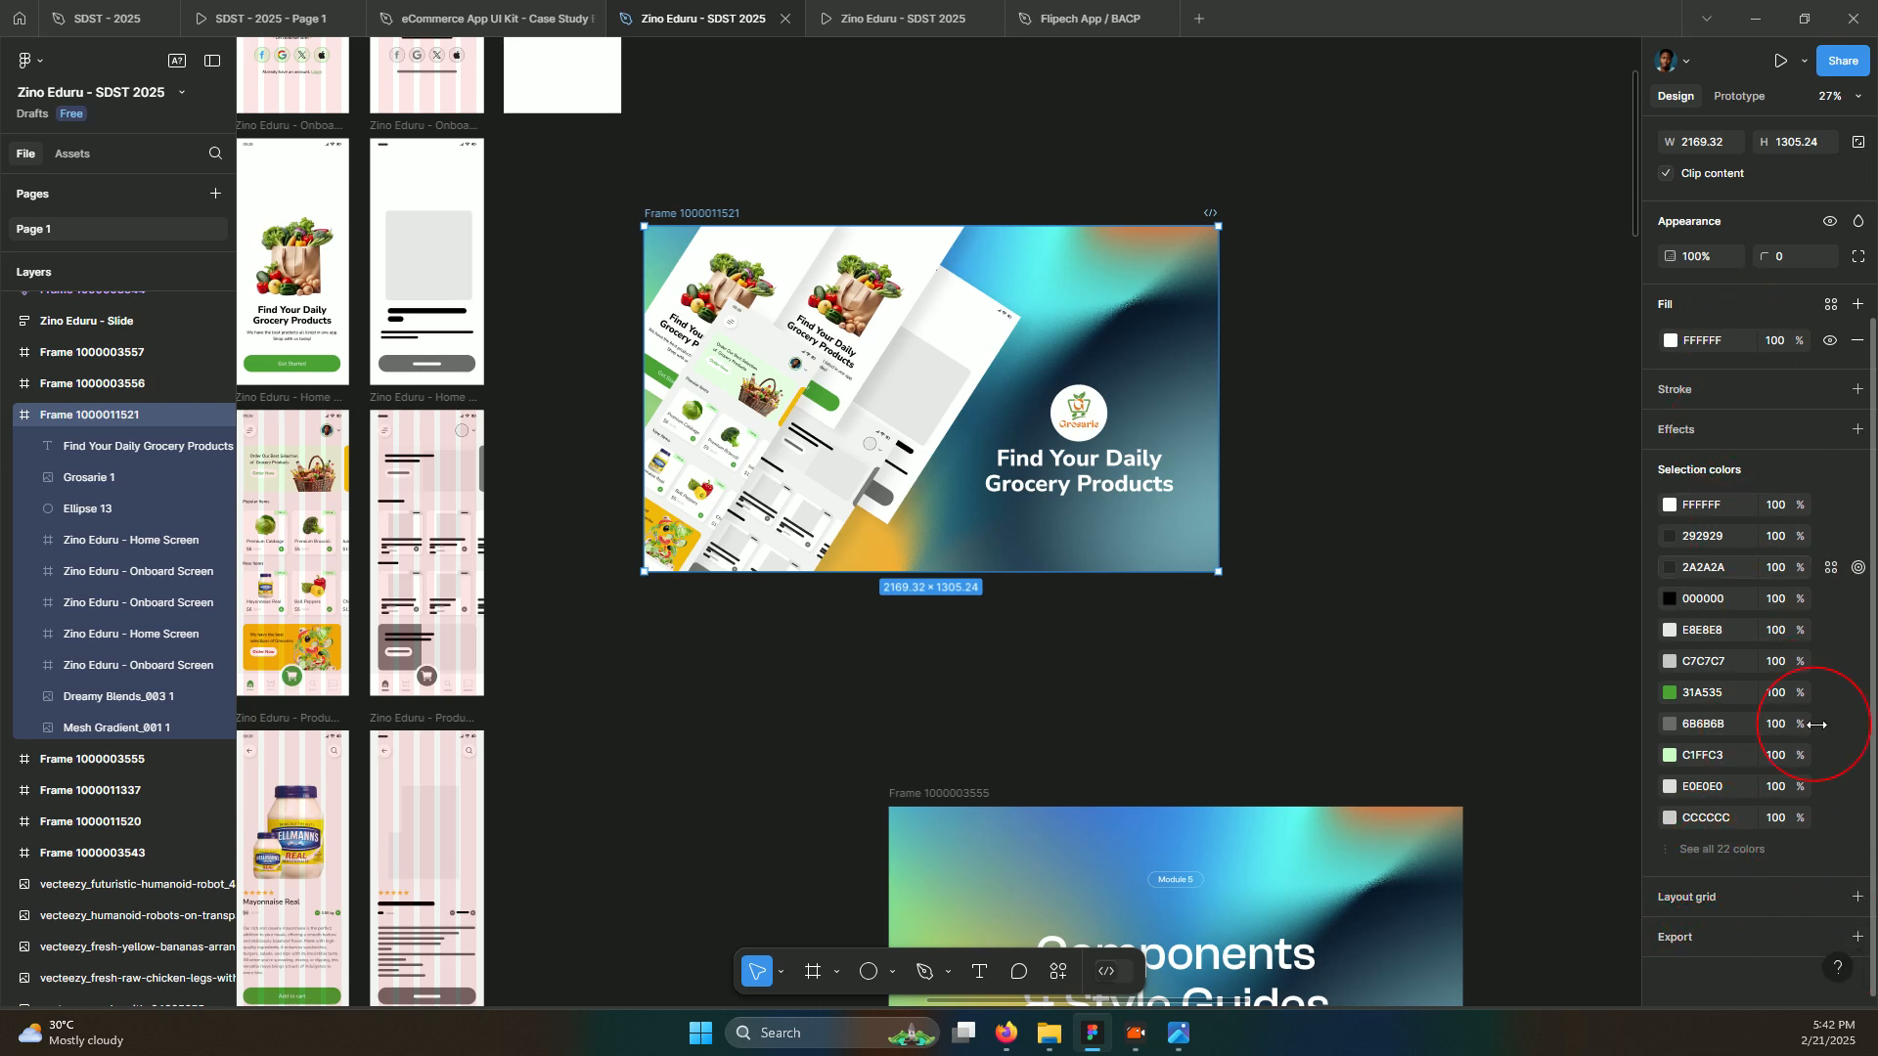
left_click(1849, 937)
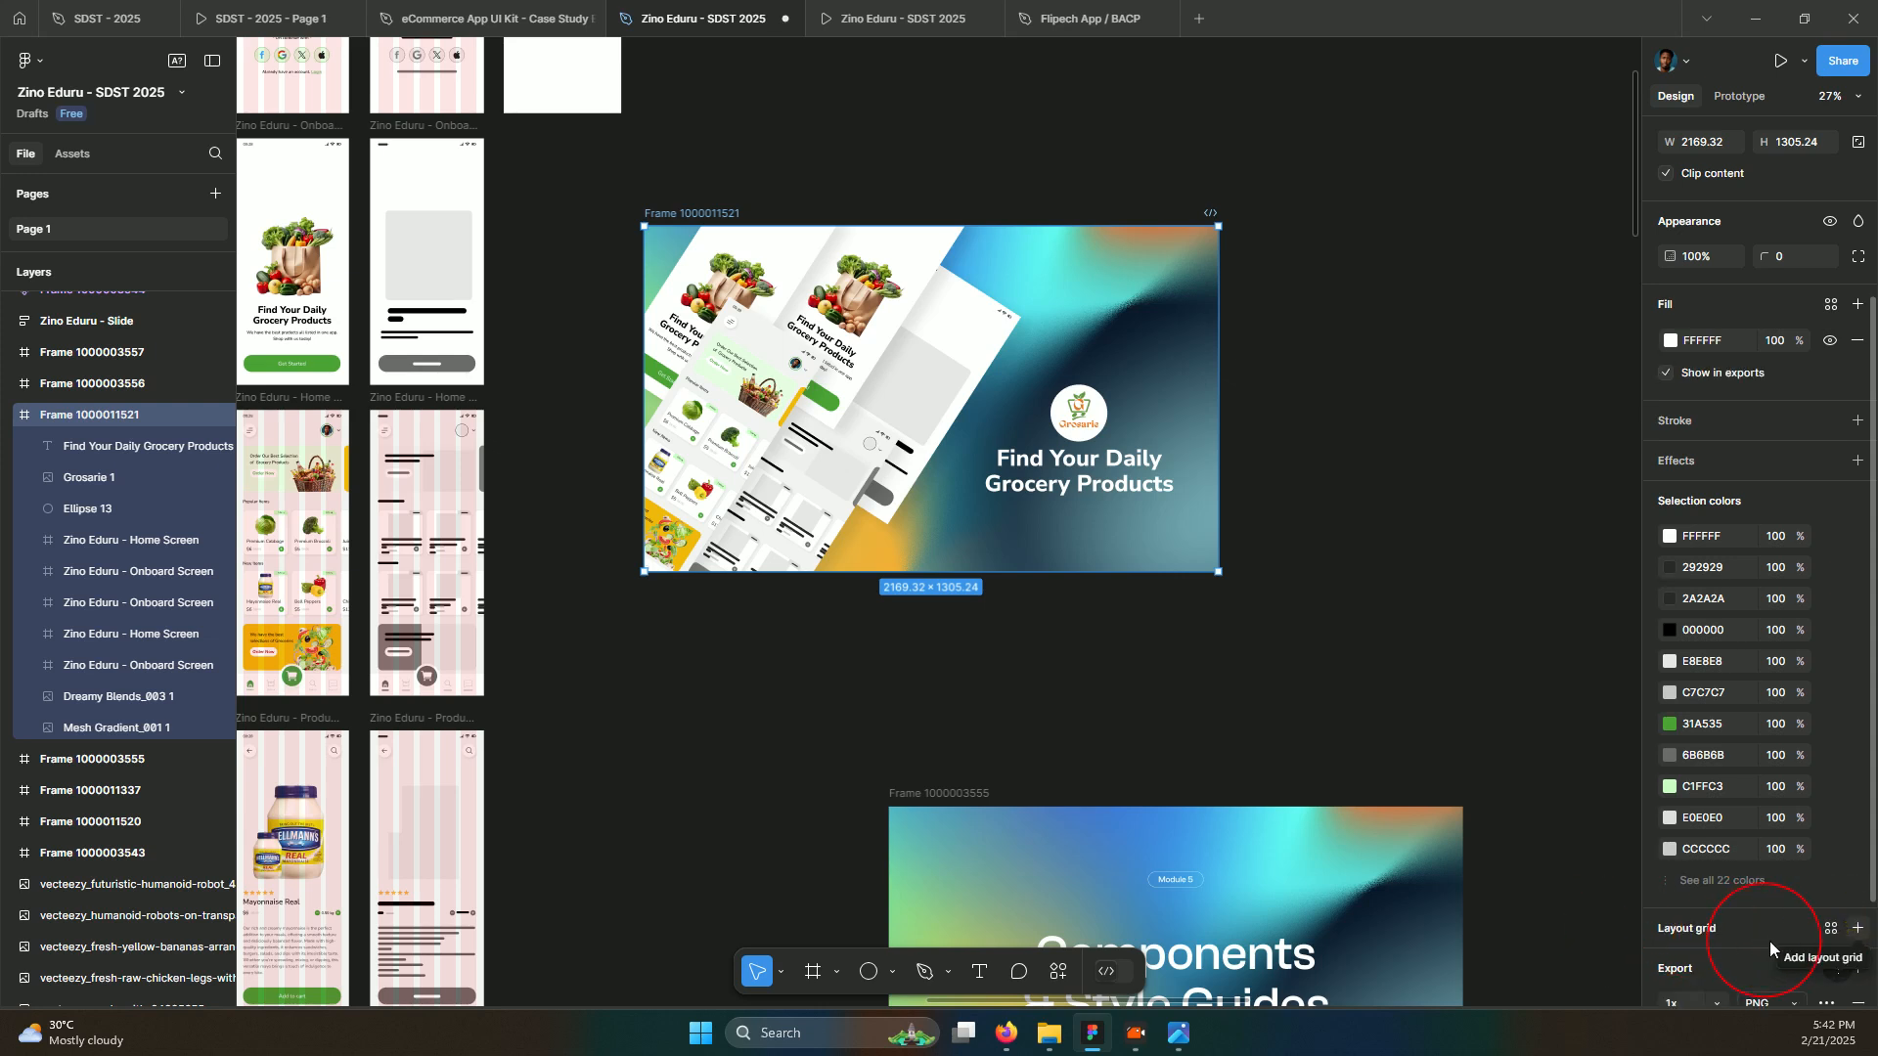
scroll(1763, 968, "down", 2)
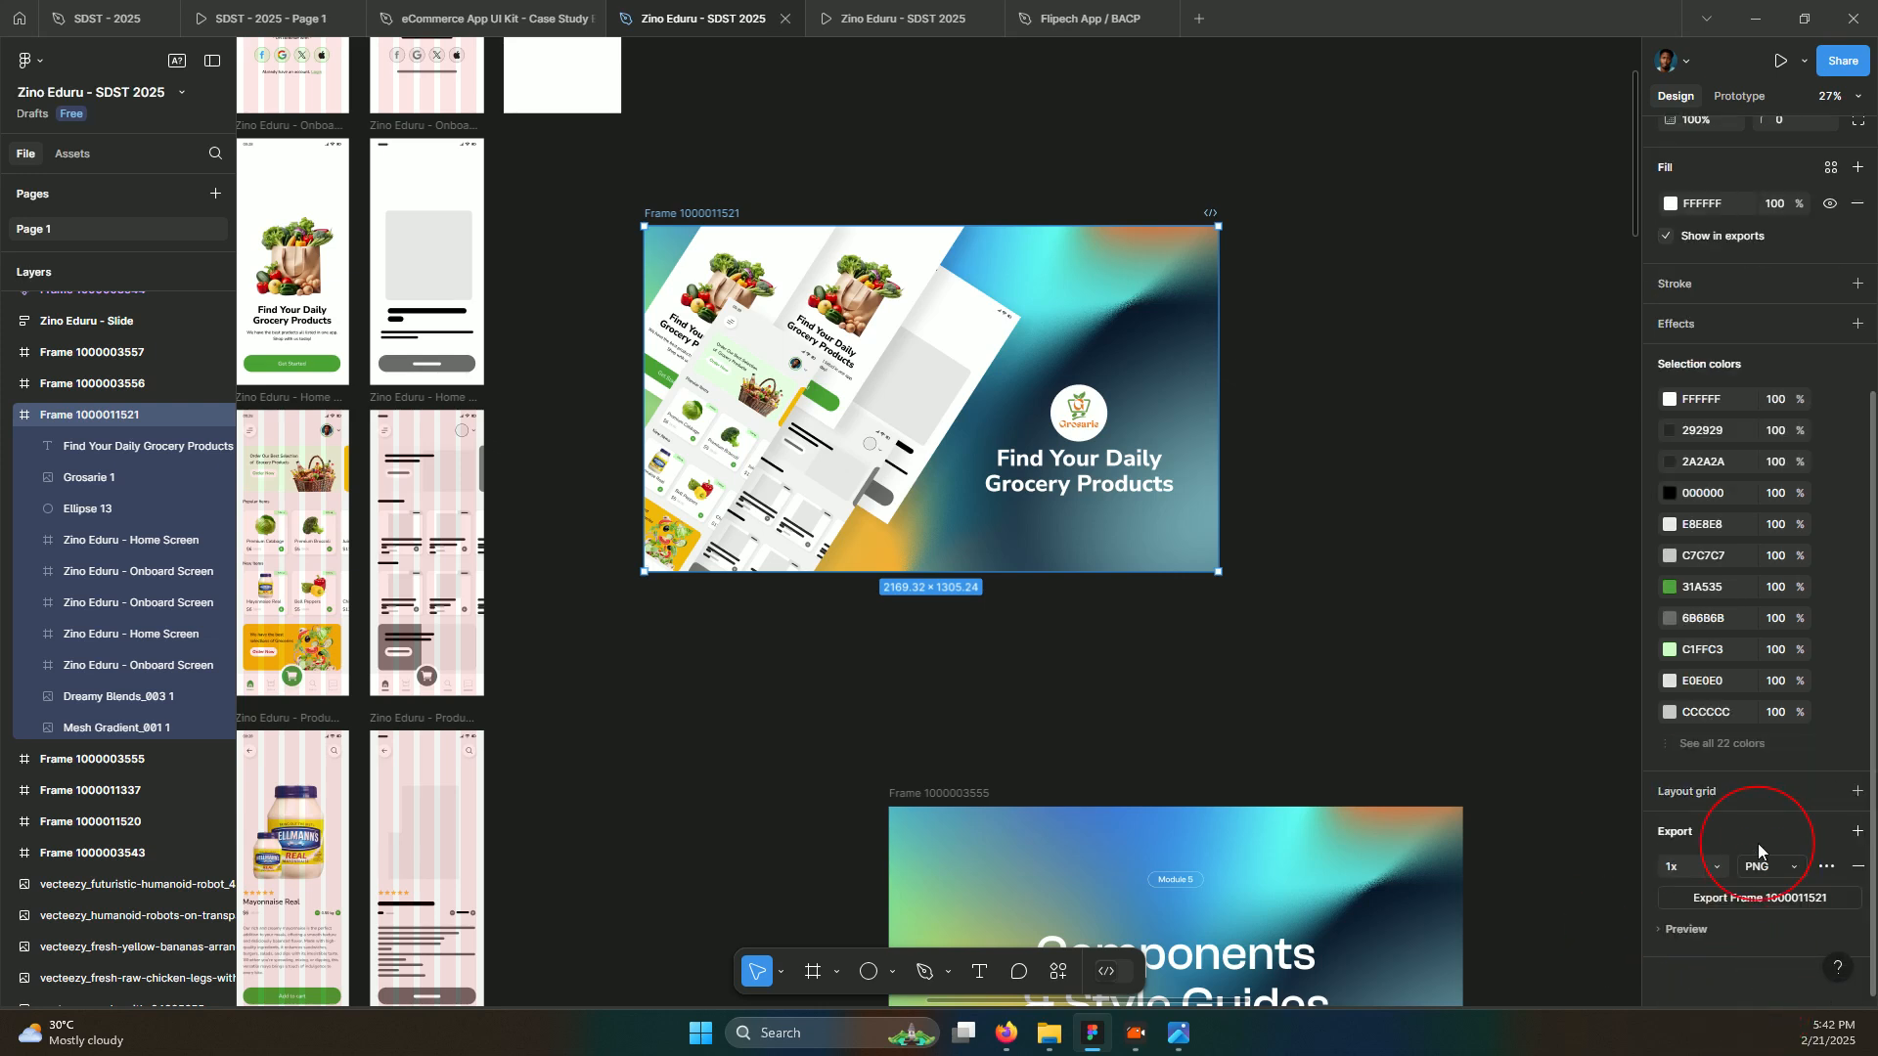
left_click(1755, 879)
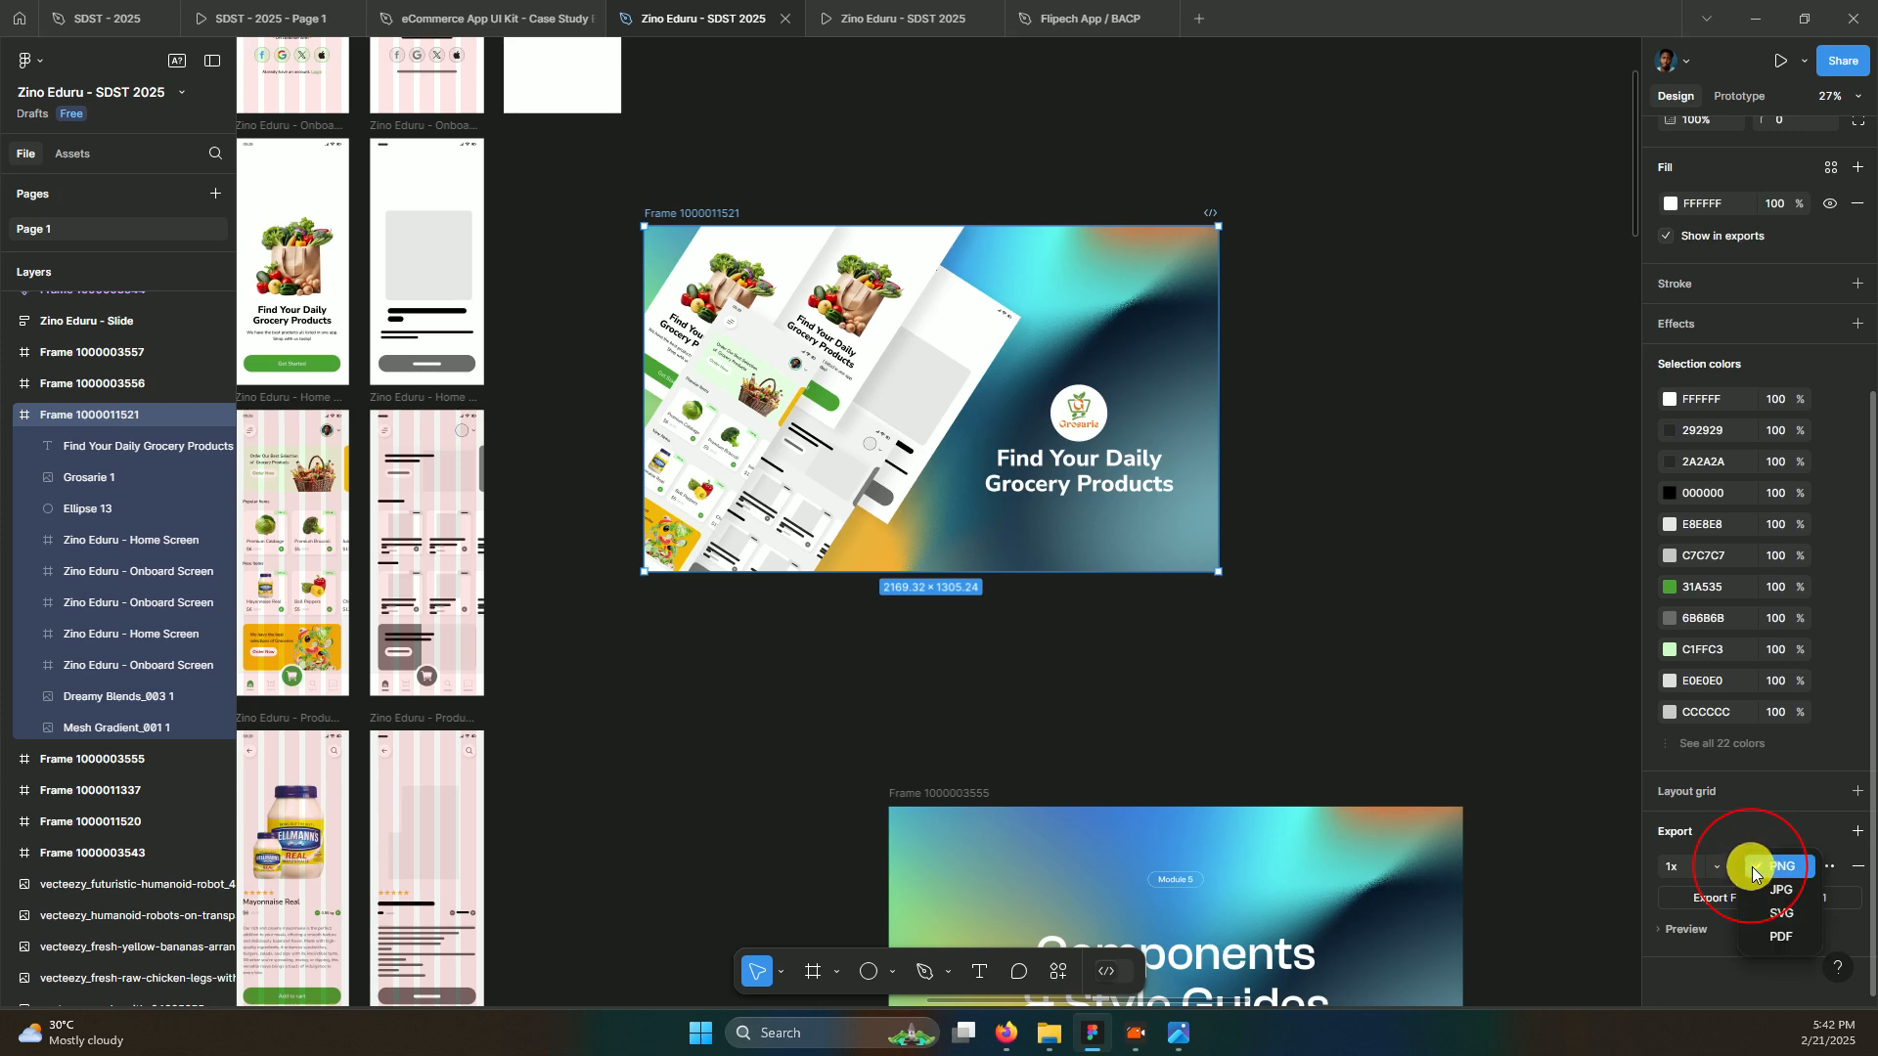
left_click(1761, 889)
left_click(1712, 869)
left_click(1701, 864)
left_click(1760, 899)
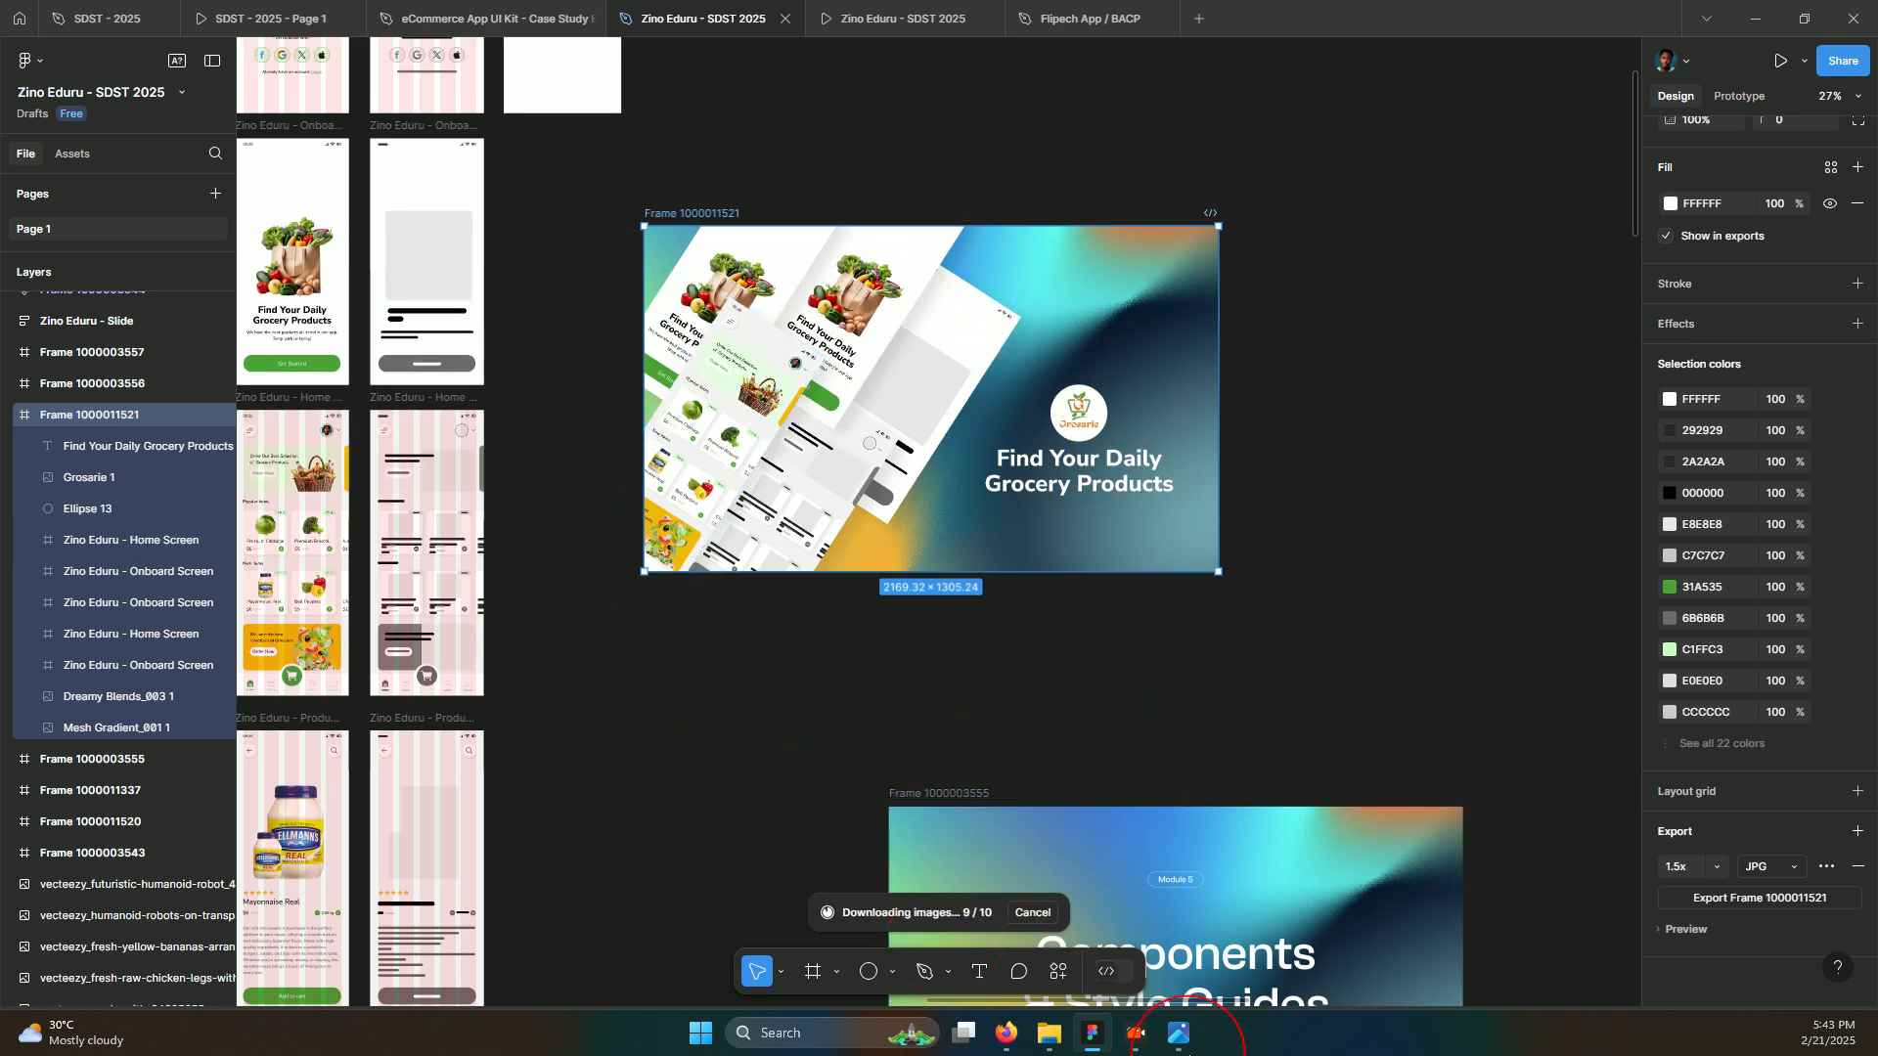
mouse_move(1058, 1038)
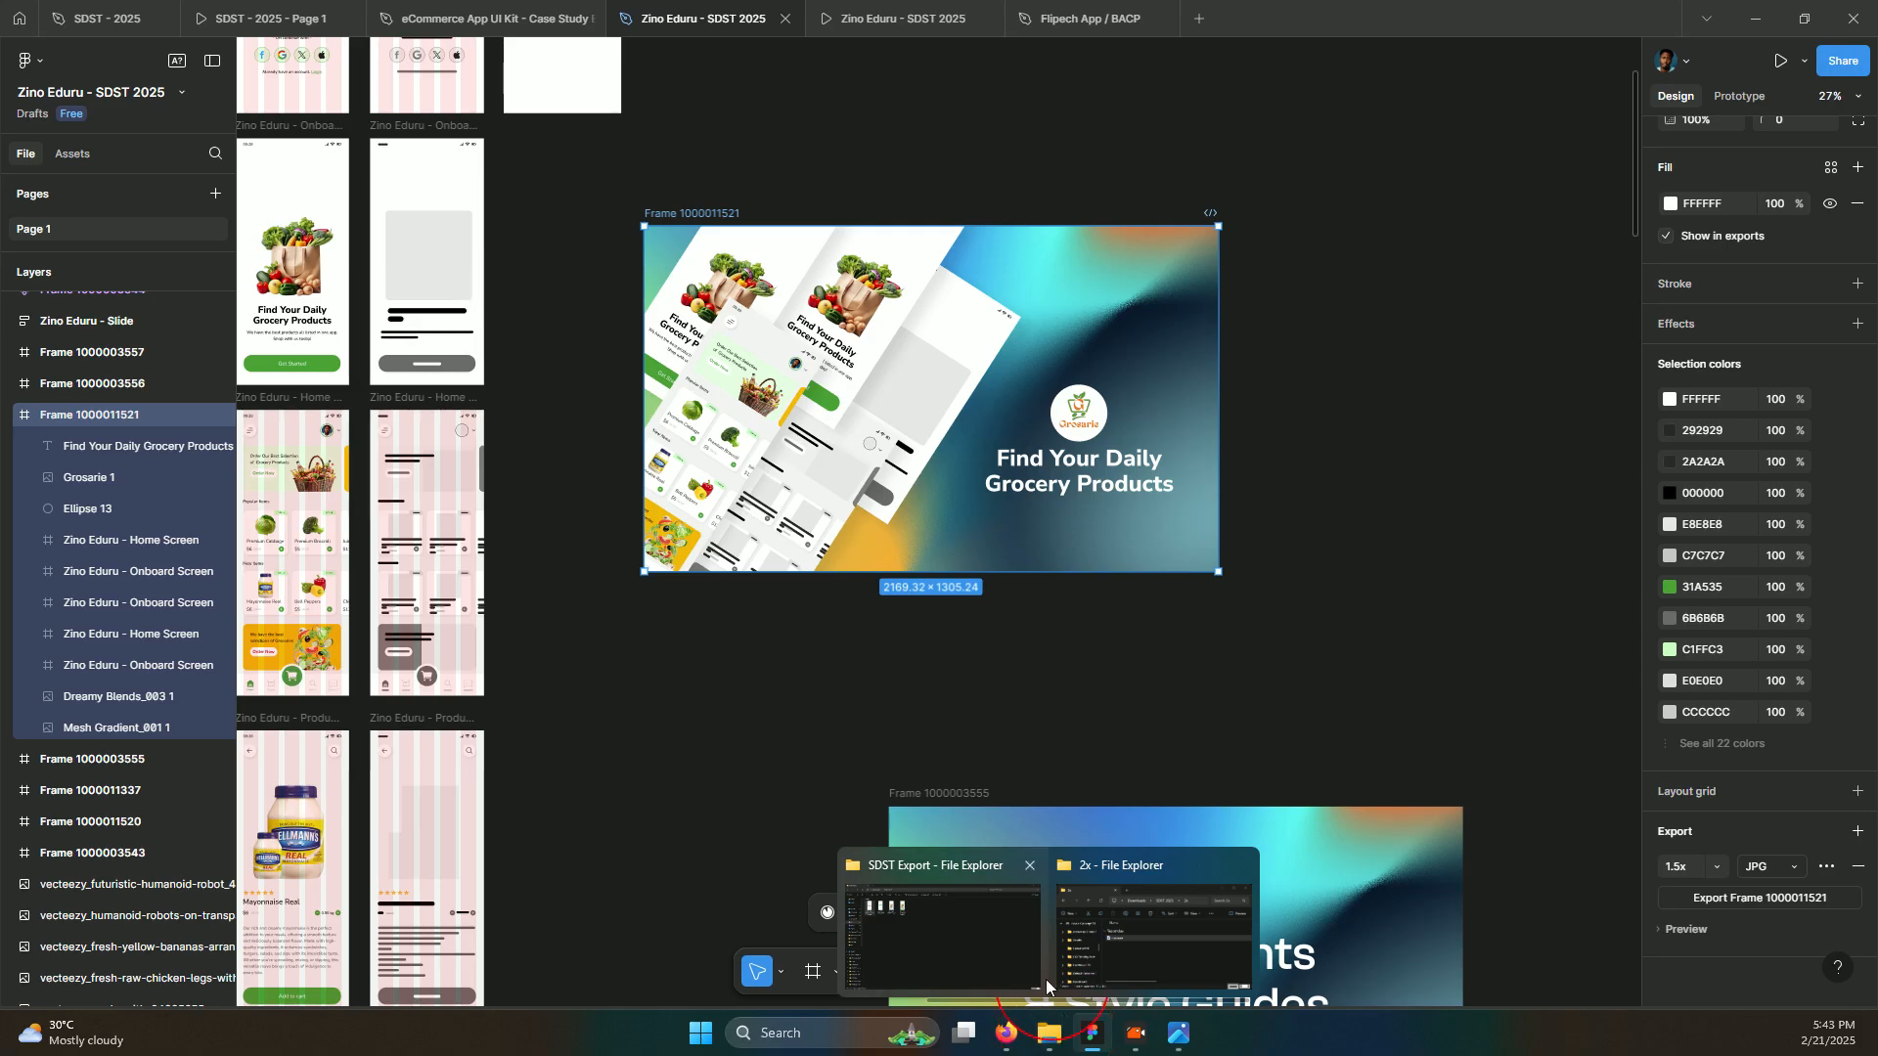
left_click(933, 951)
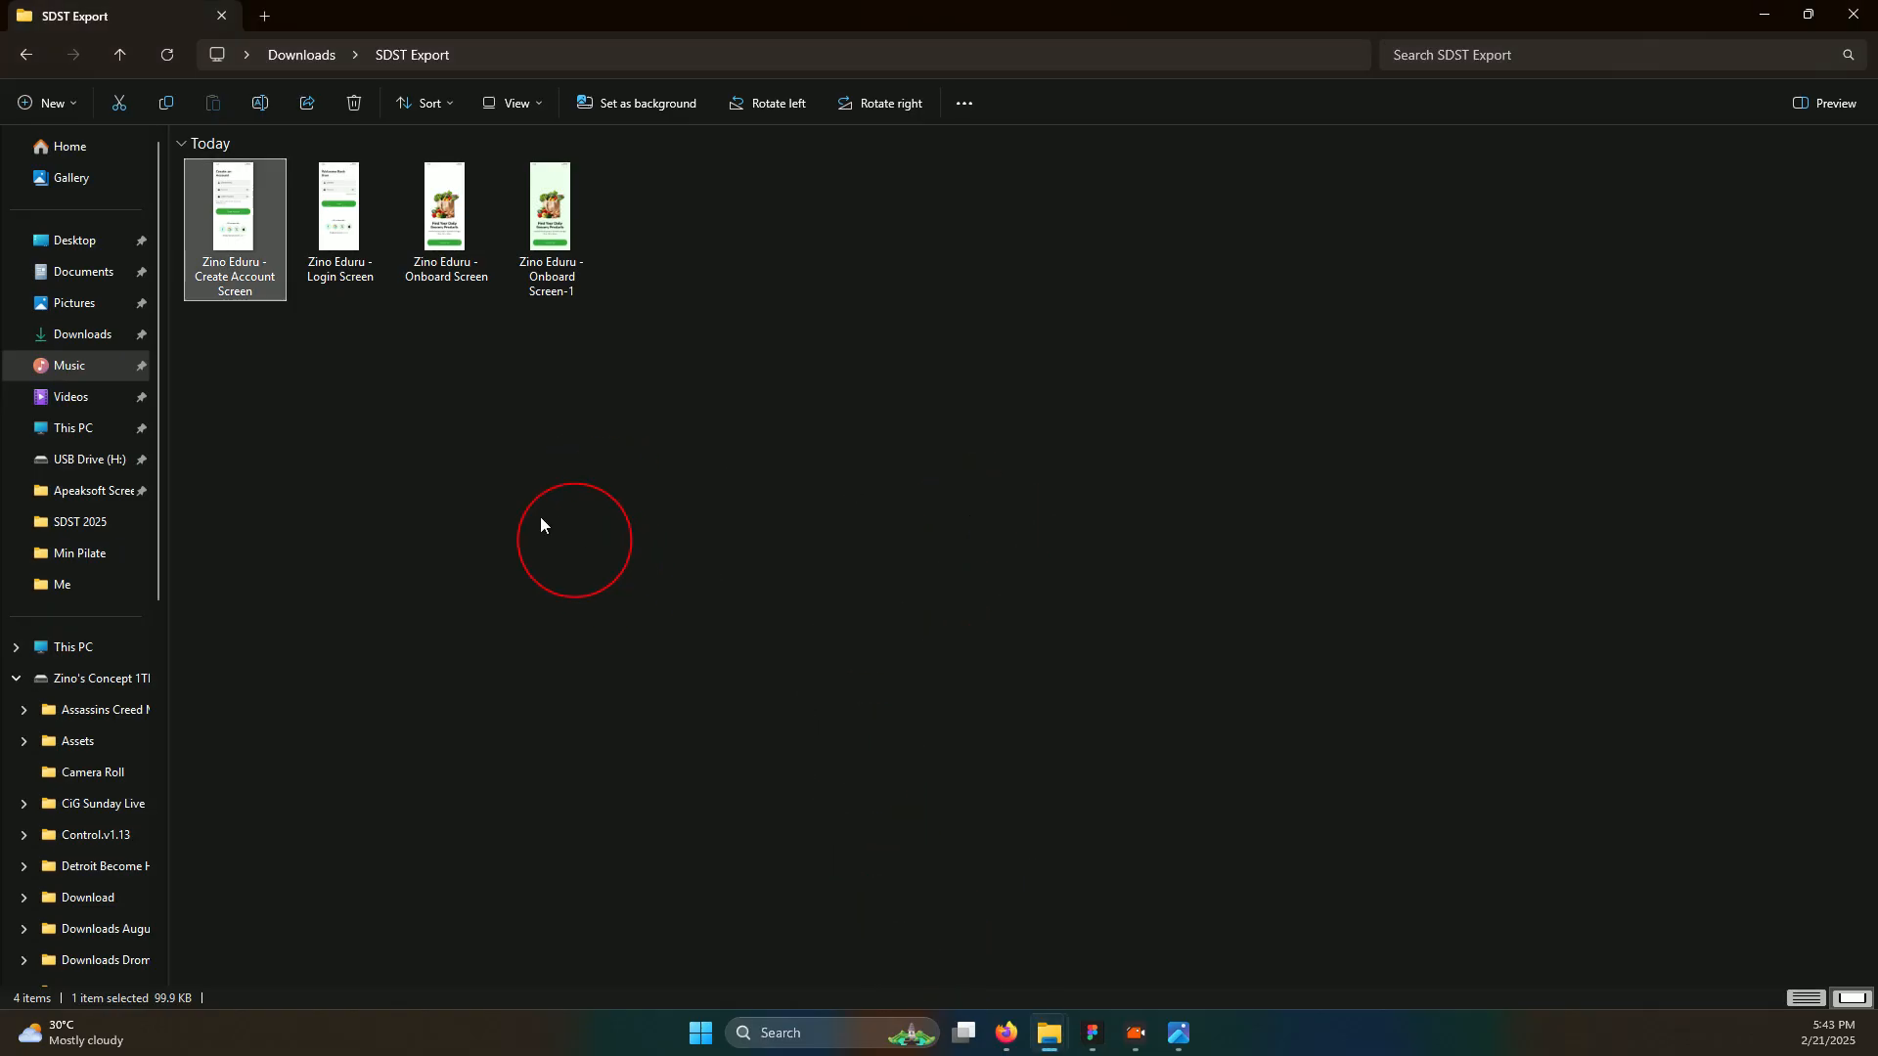
left_click(1099, 1051)
mouse_move(1059, 1048)
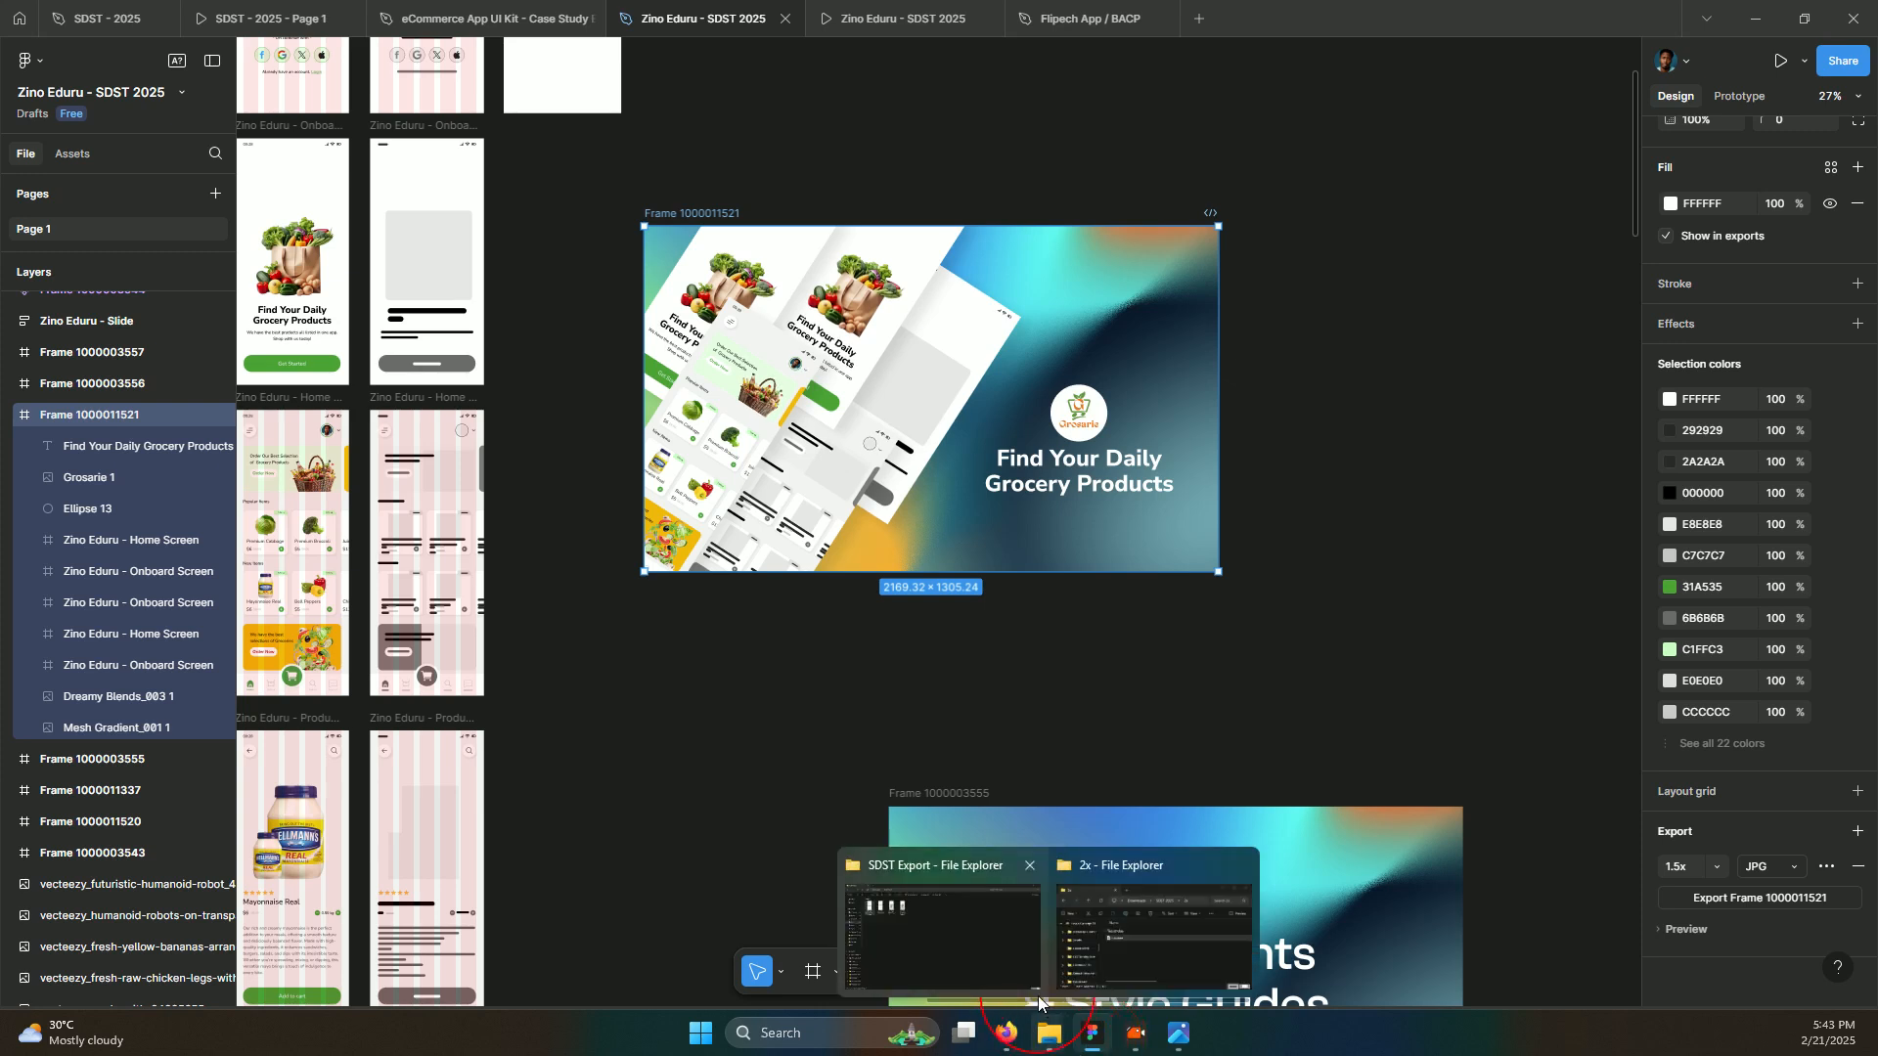
left_click(995, 913)
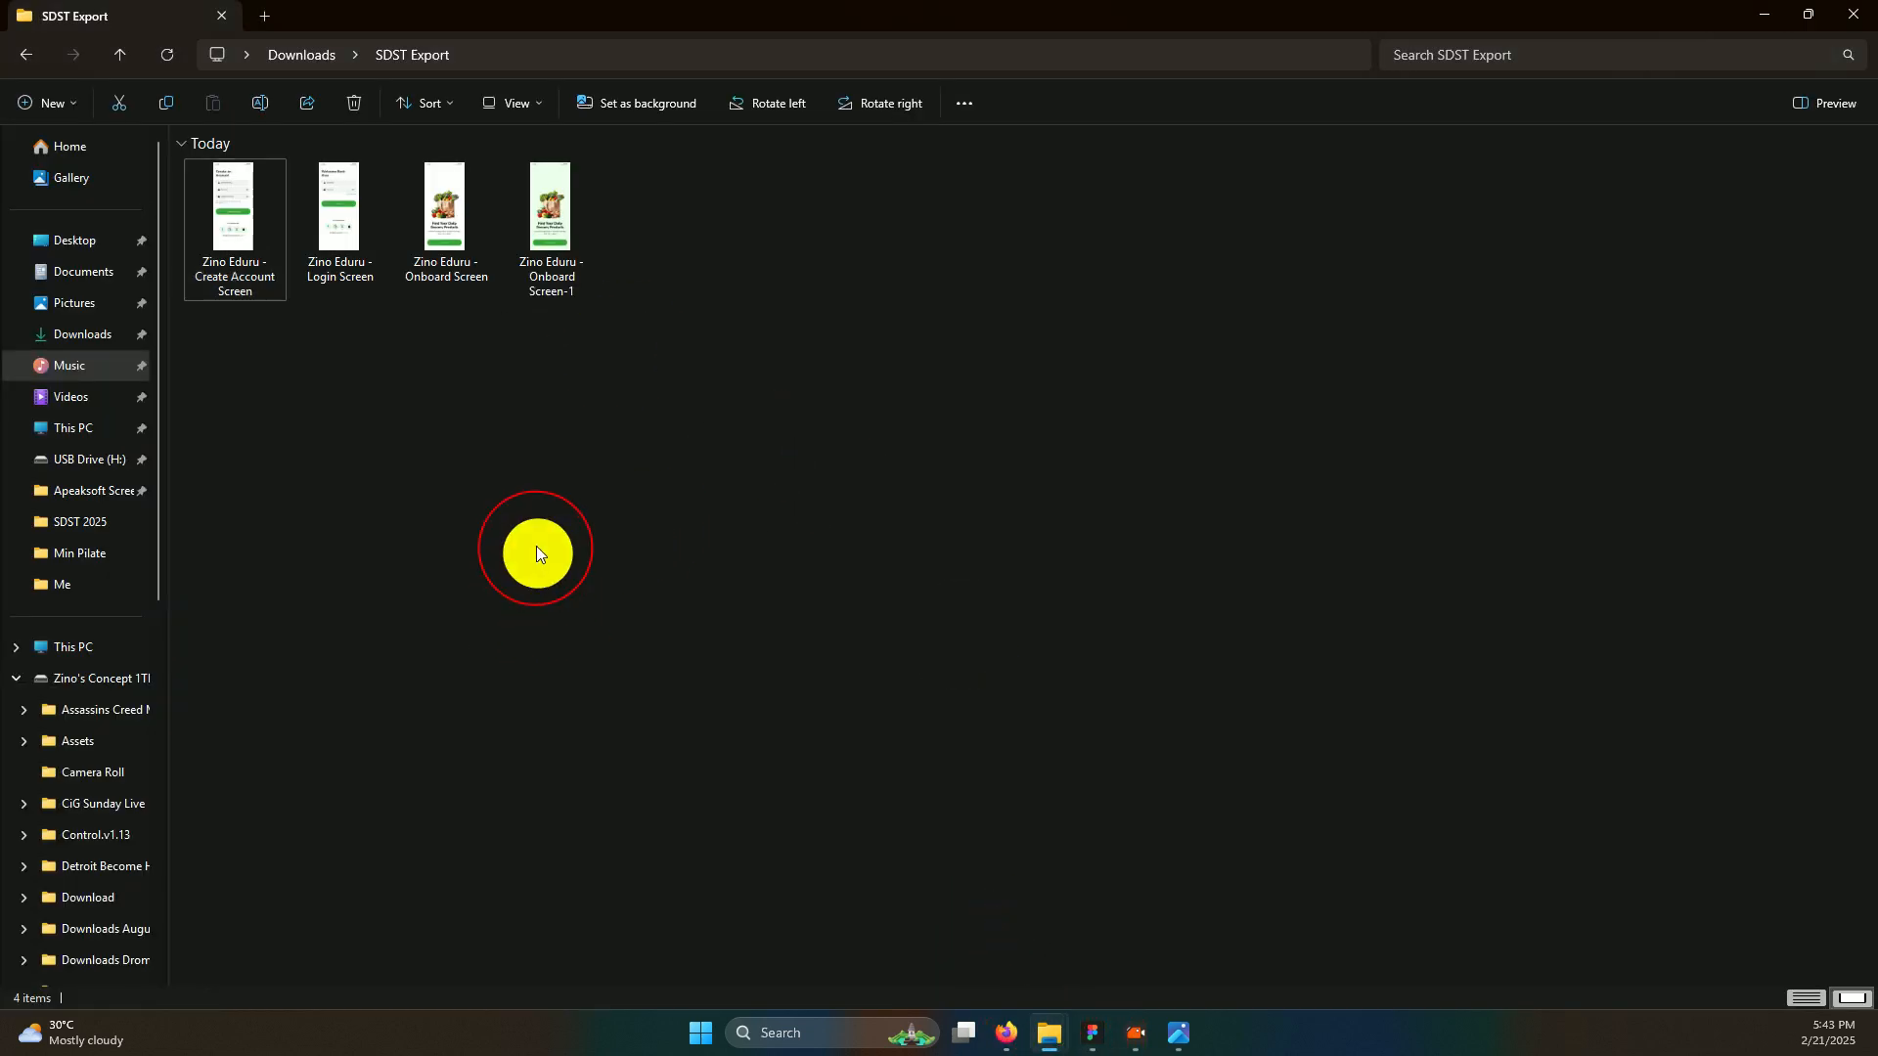
left_click_drag(536, 550, 237, 307)
left_click(92, 327)
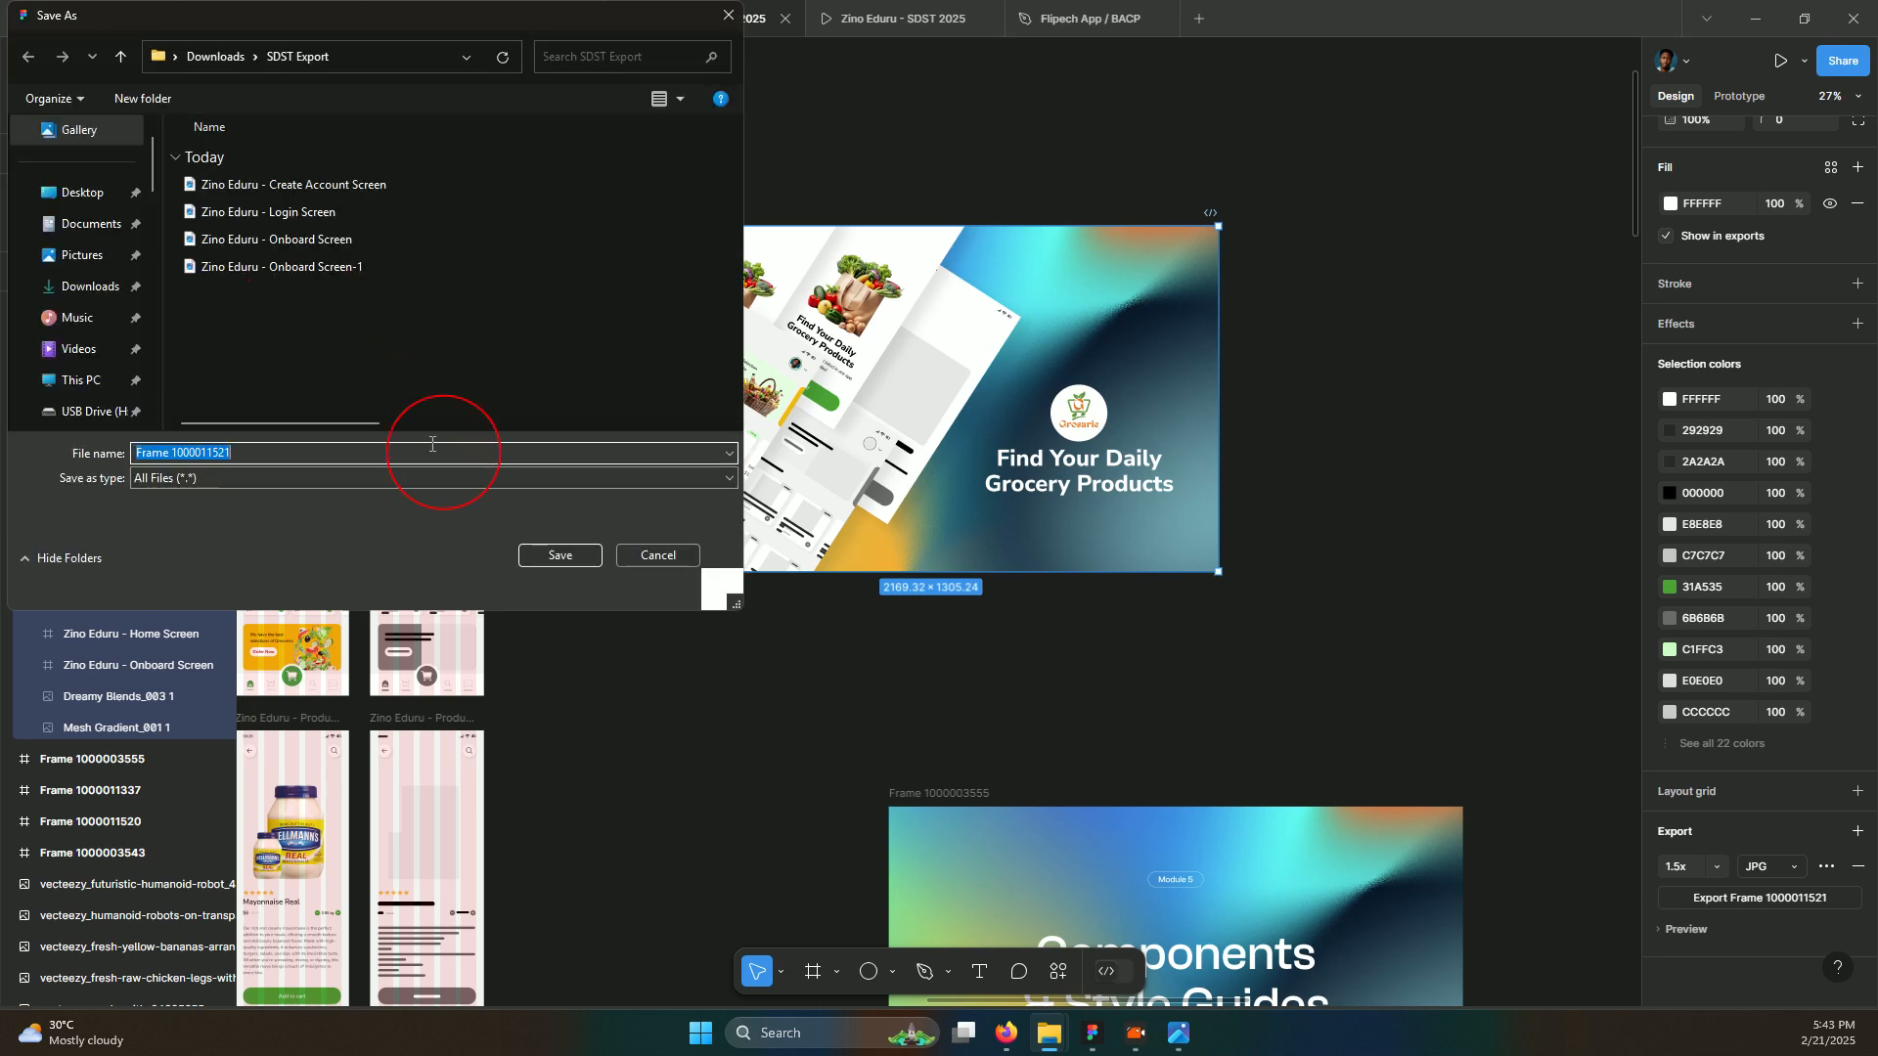
left_click(528, 554)
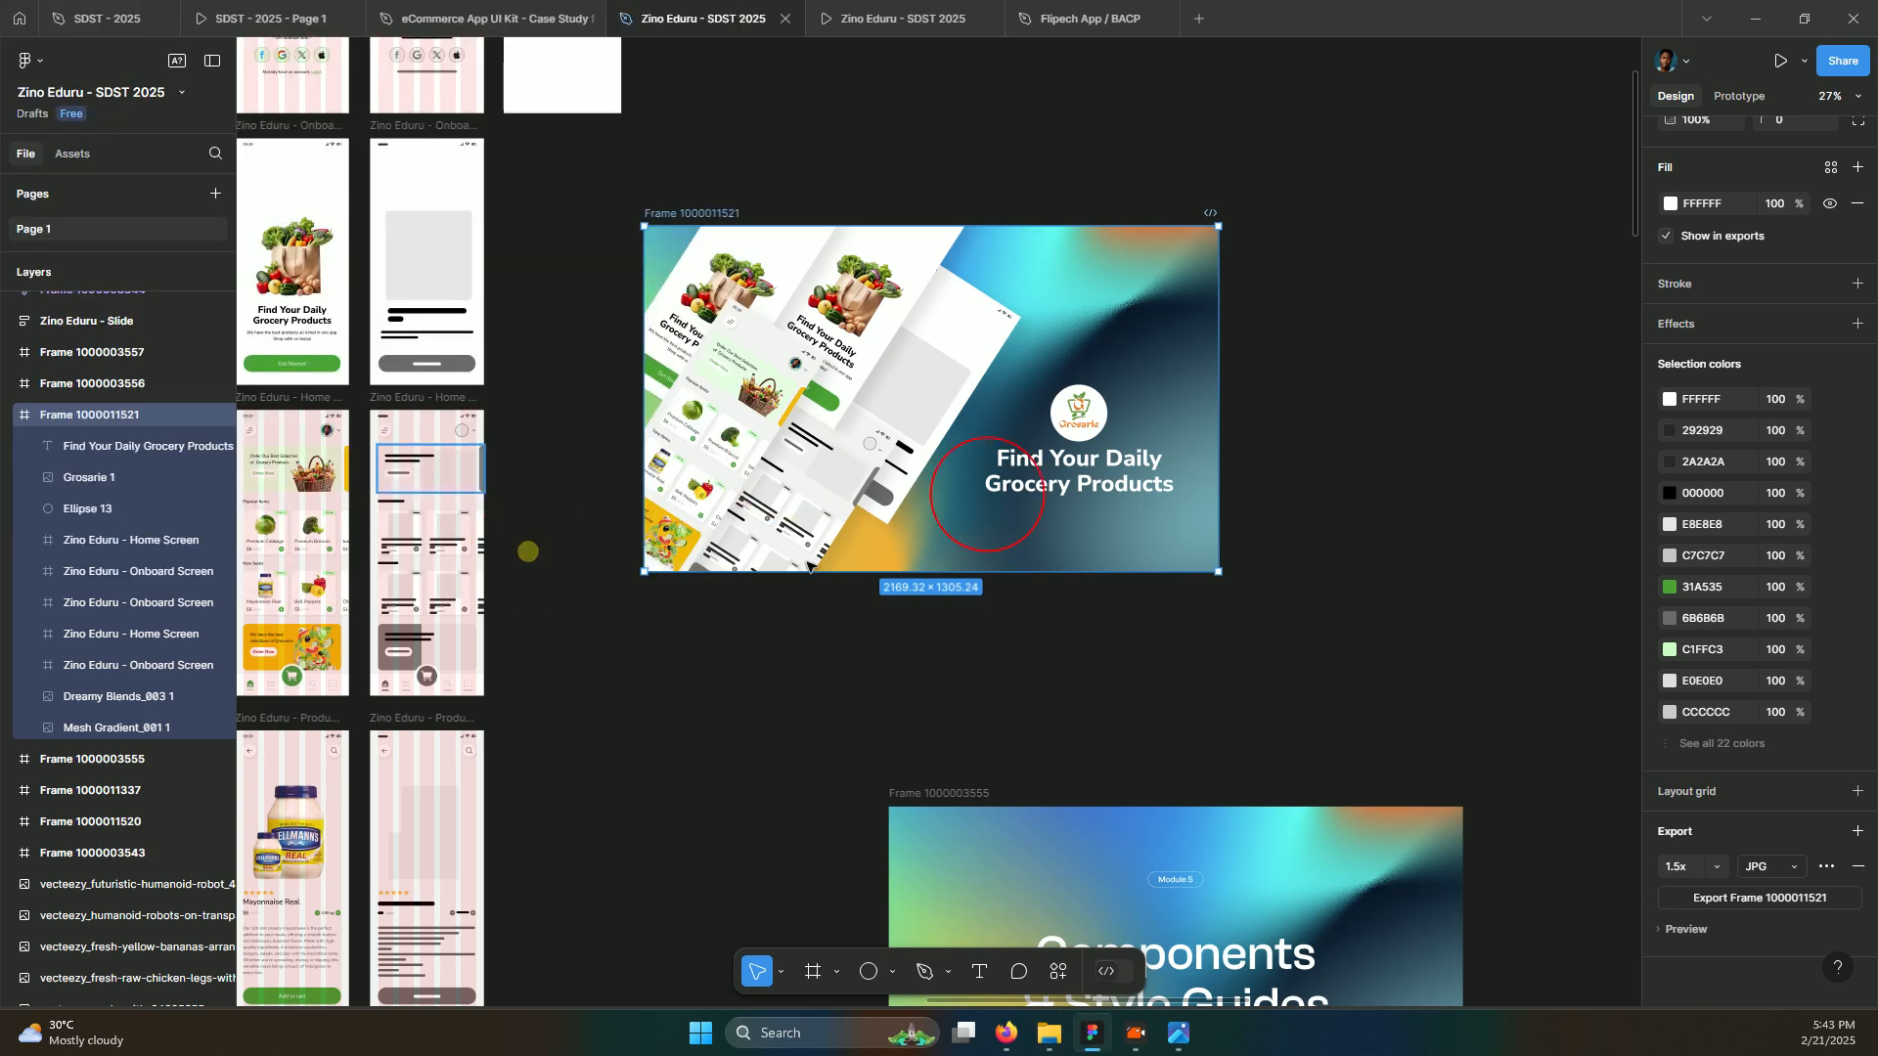
mouse_move(1052, 1033)
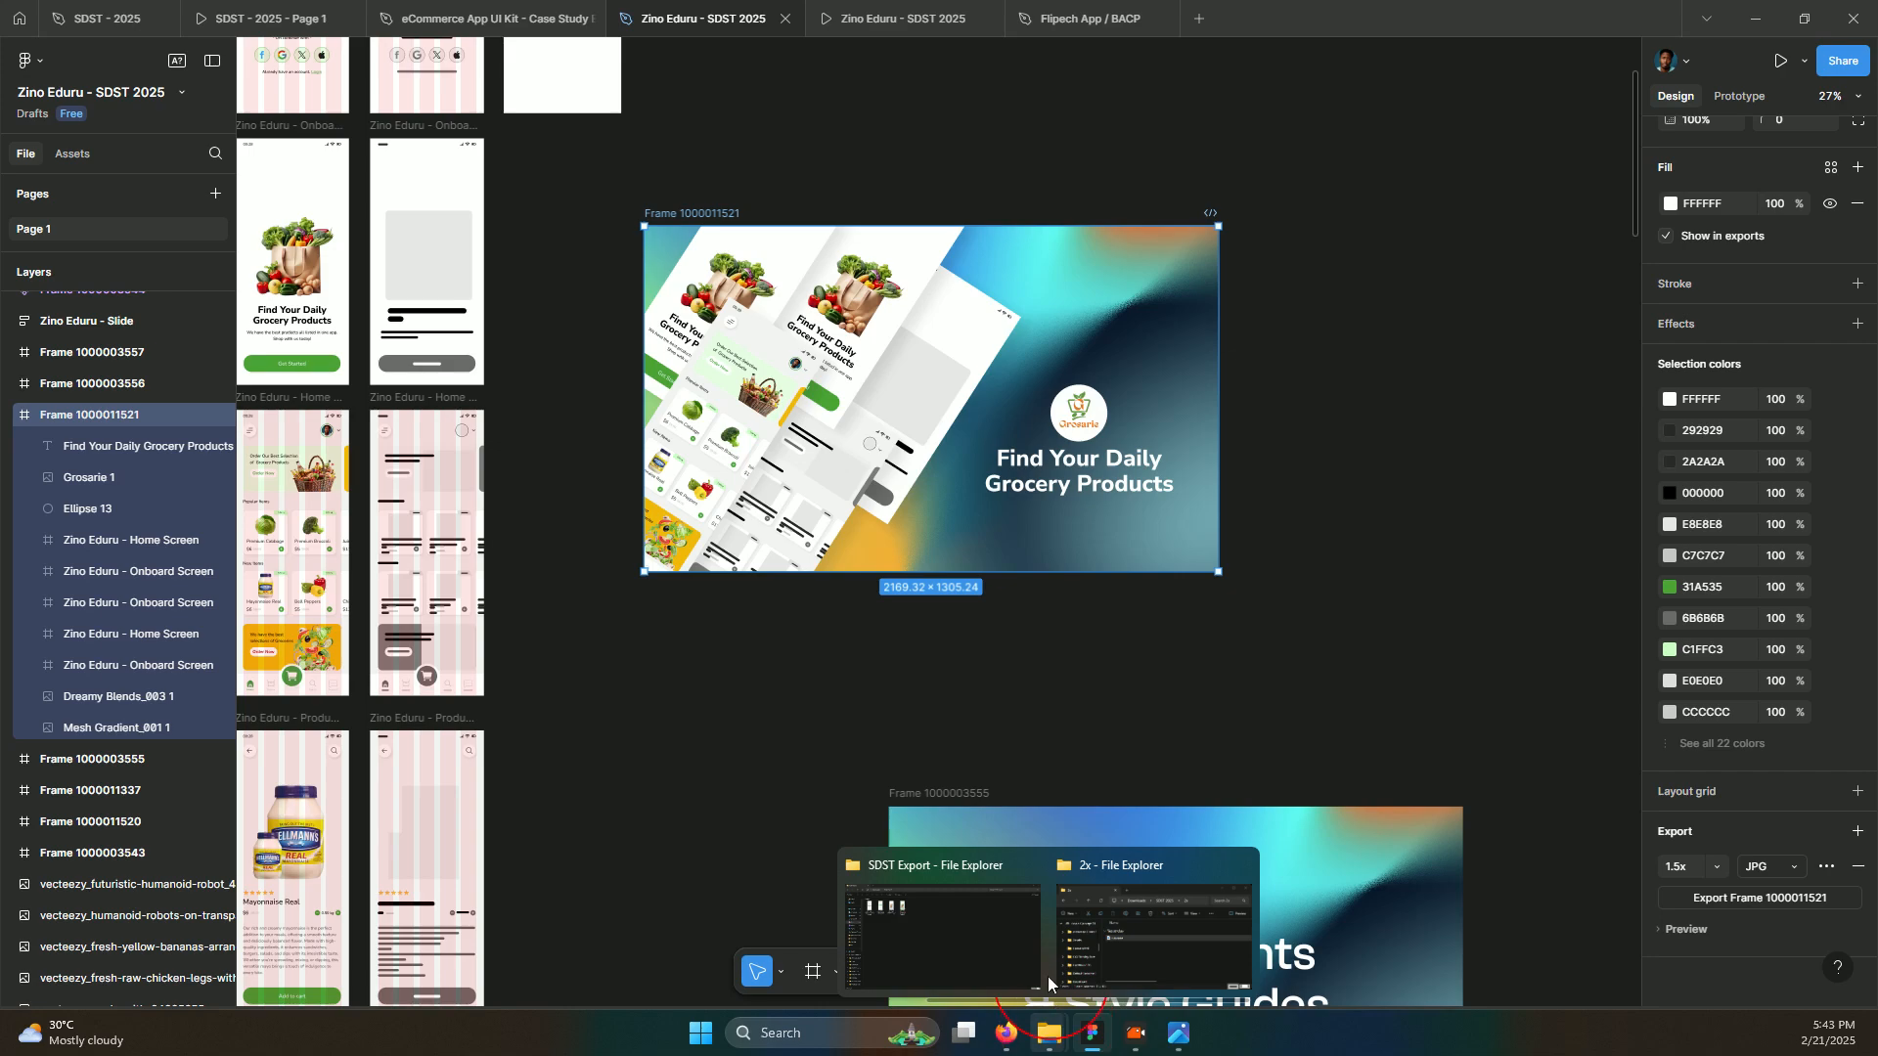
left_click(1011, 894)
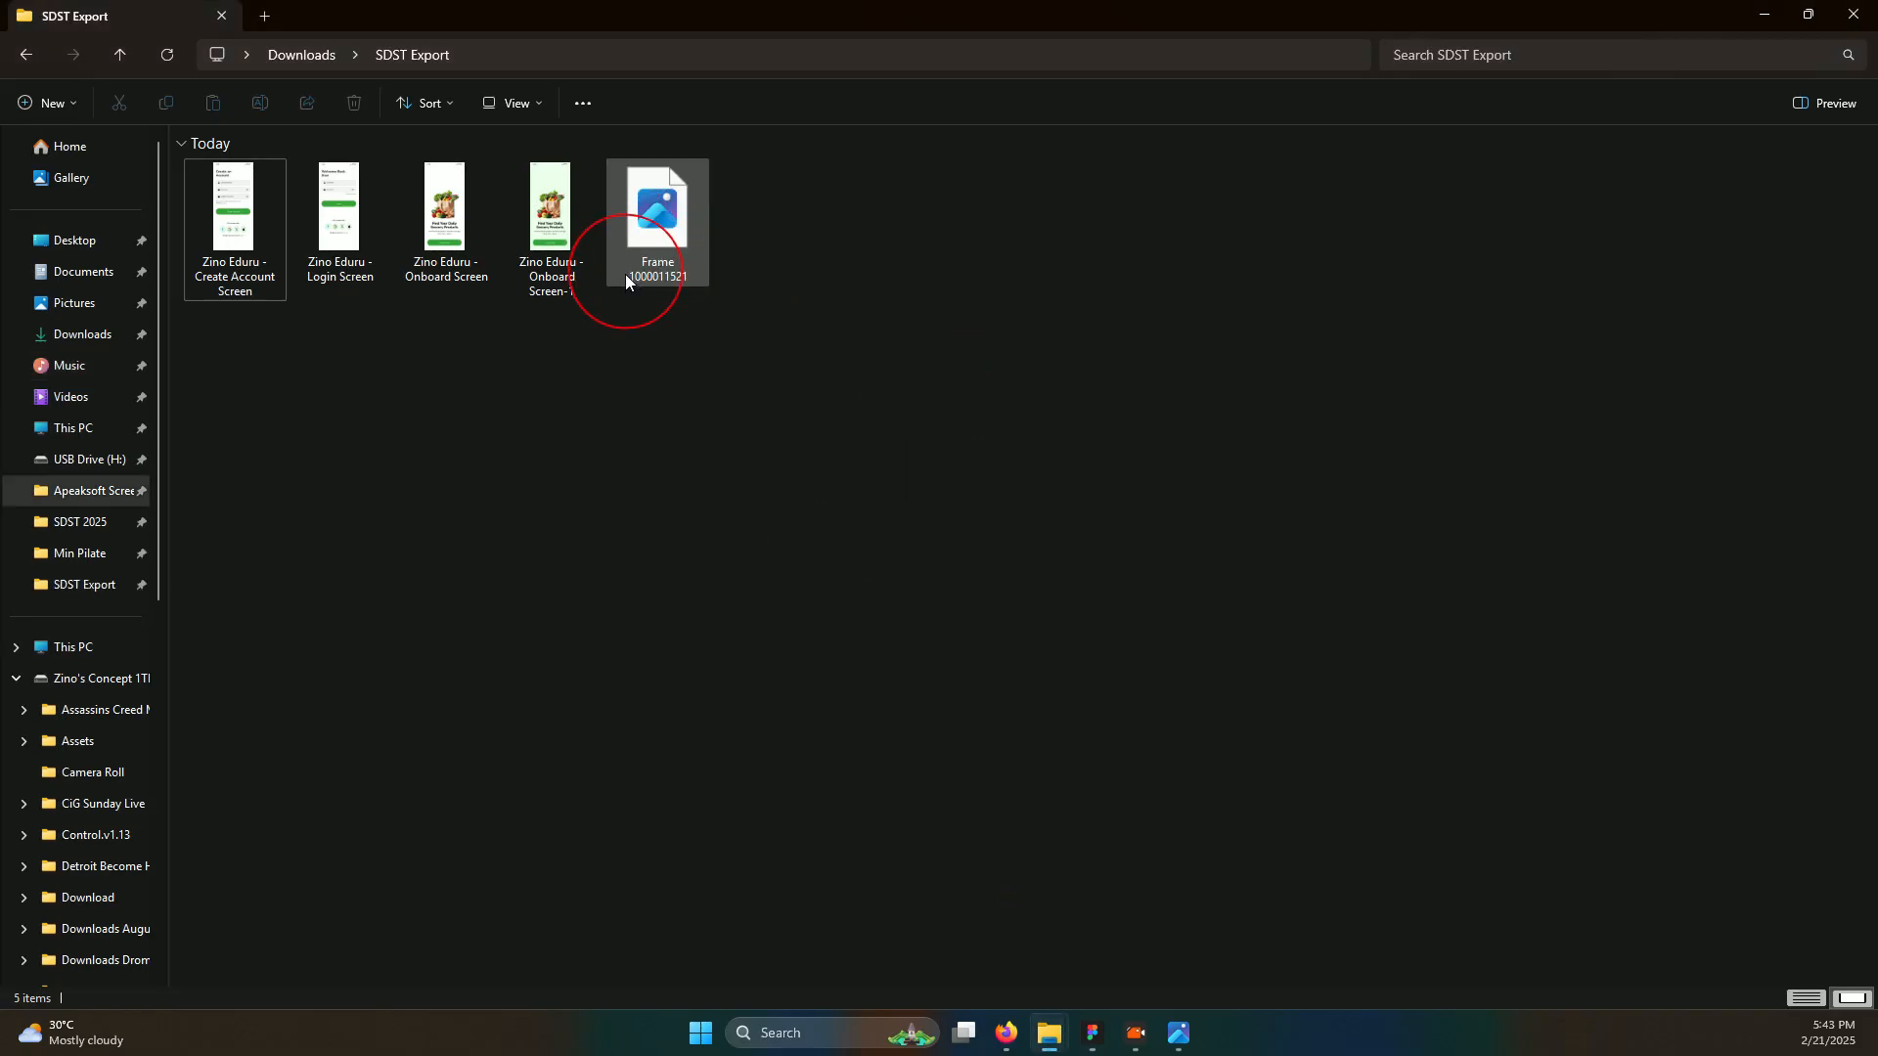
left_click(675, 239)
left_click(675, 238)
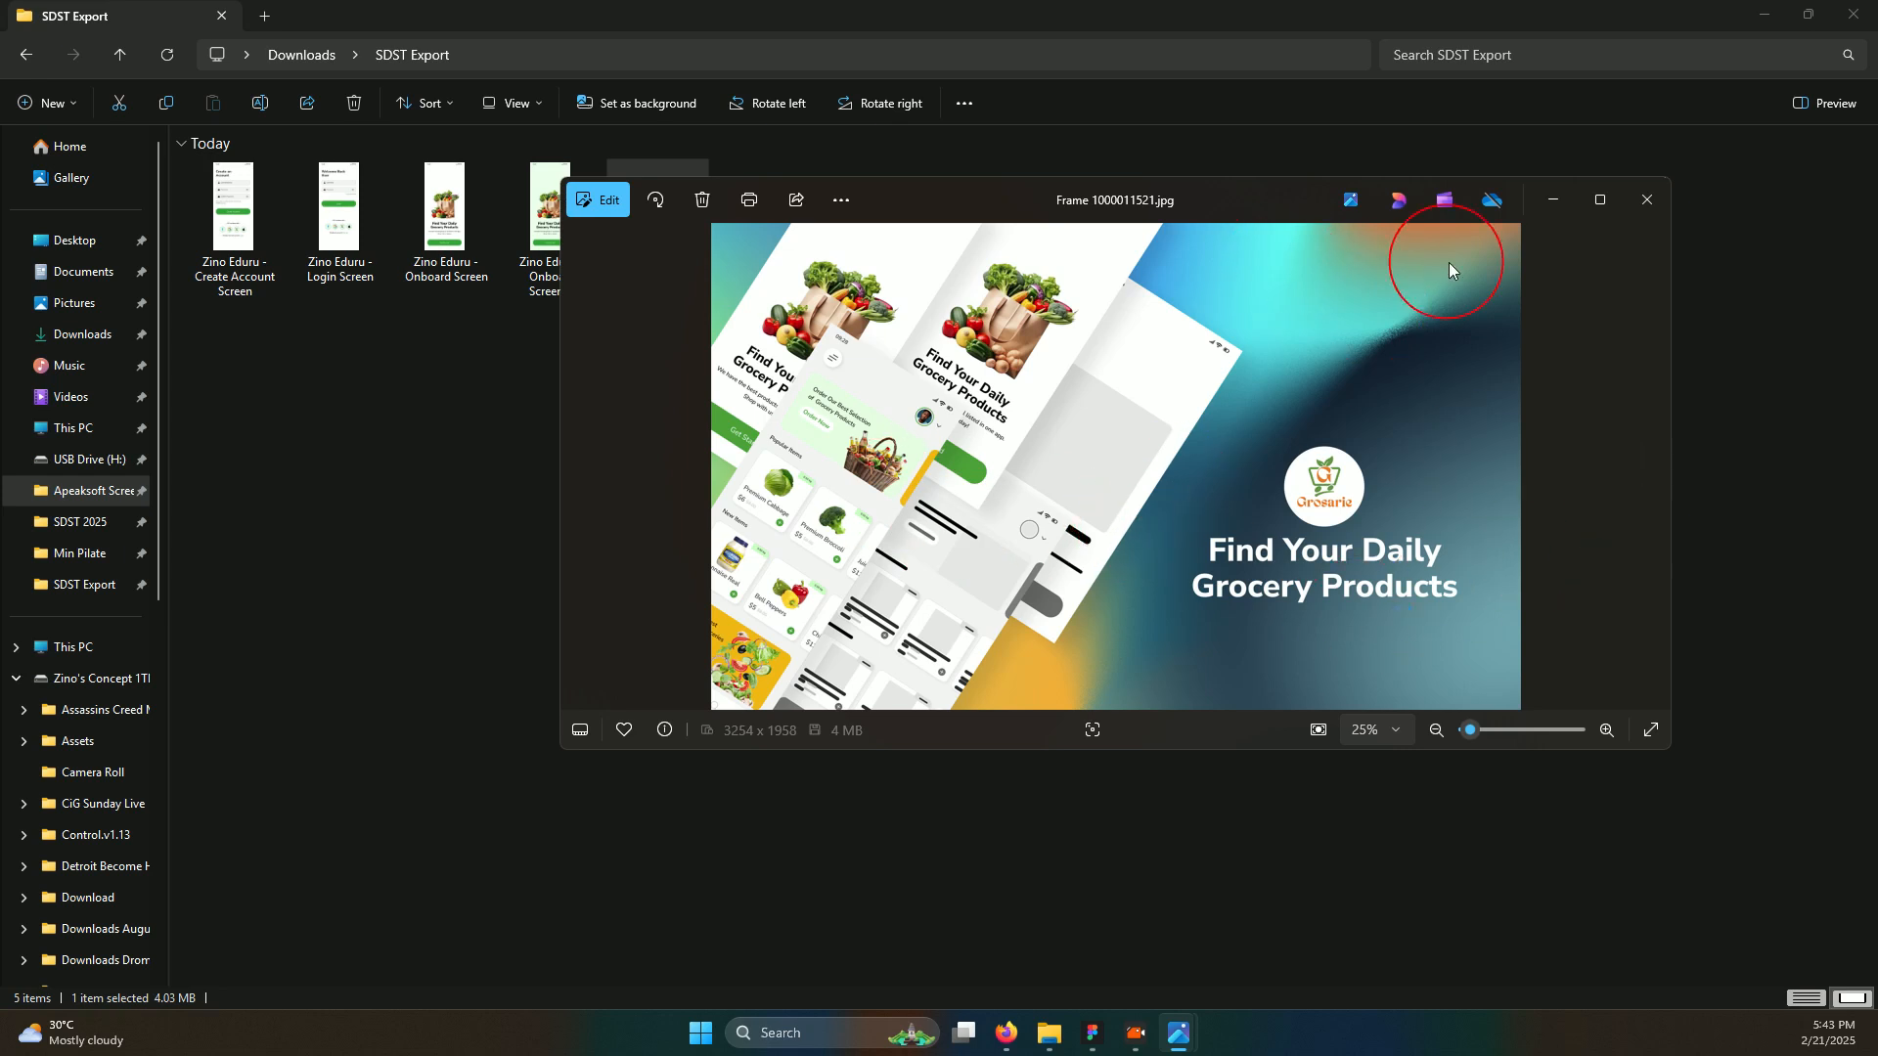
left_click(1647, 201)
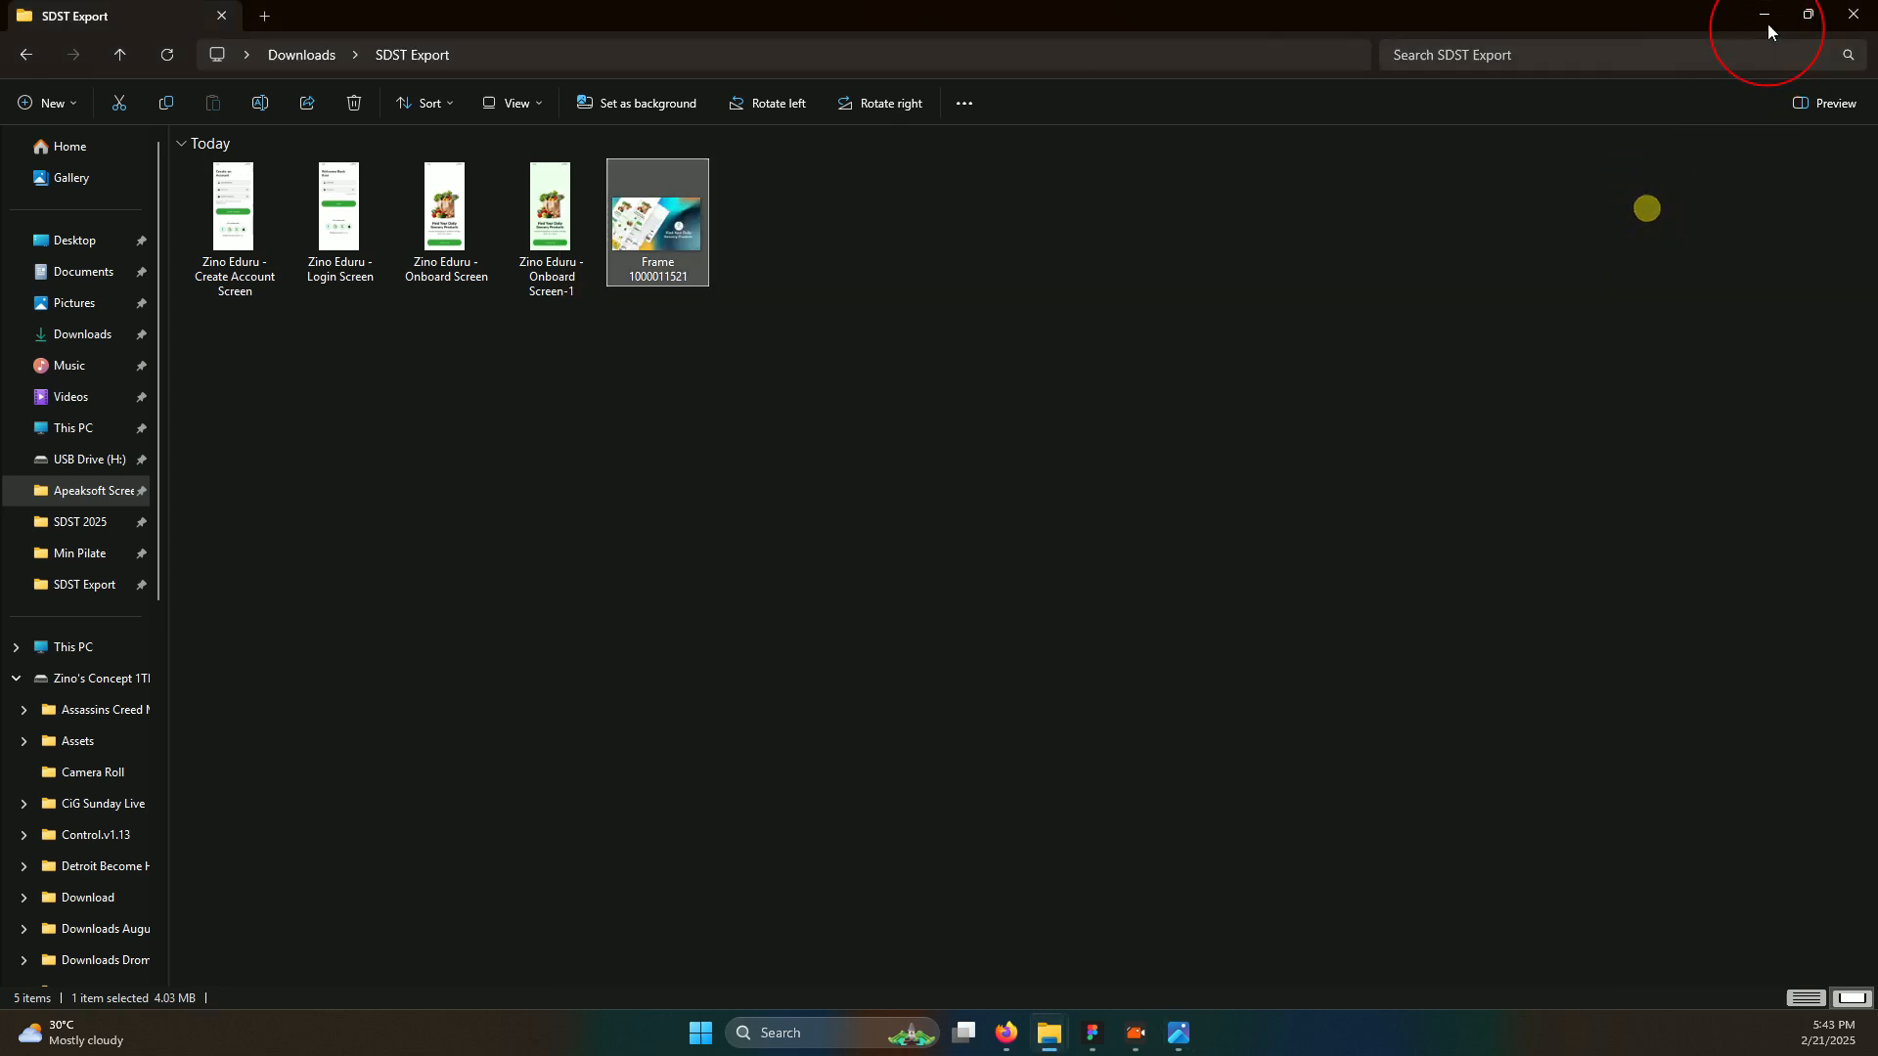